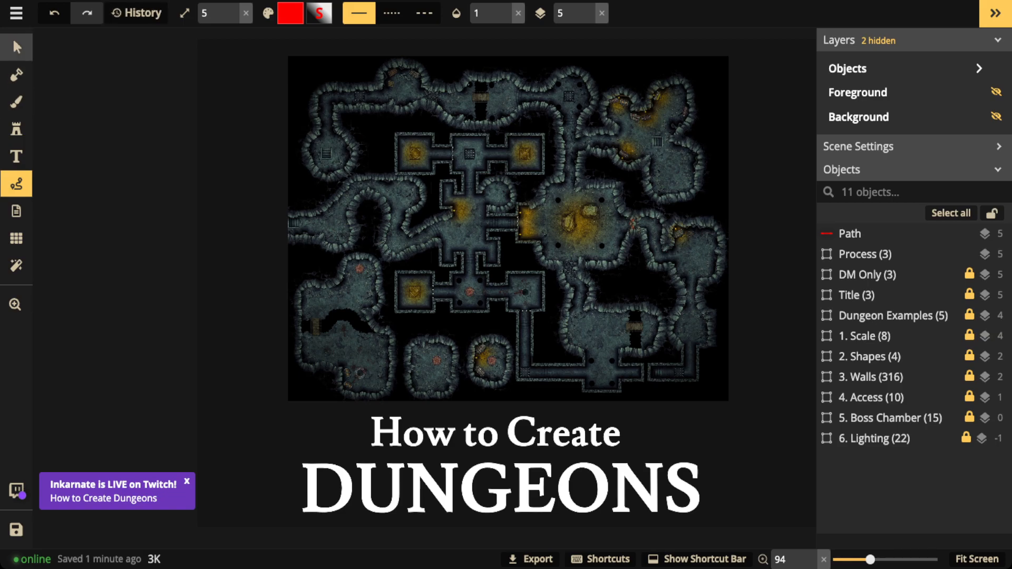
Step: Delete the Title group and reveal the Dungeon Examples group by setting its opacity to 1
left_click(16, 47)
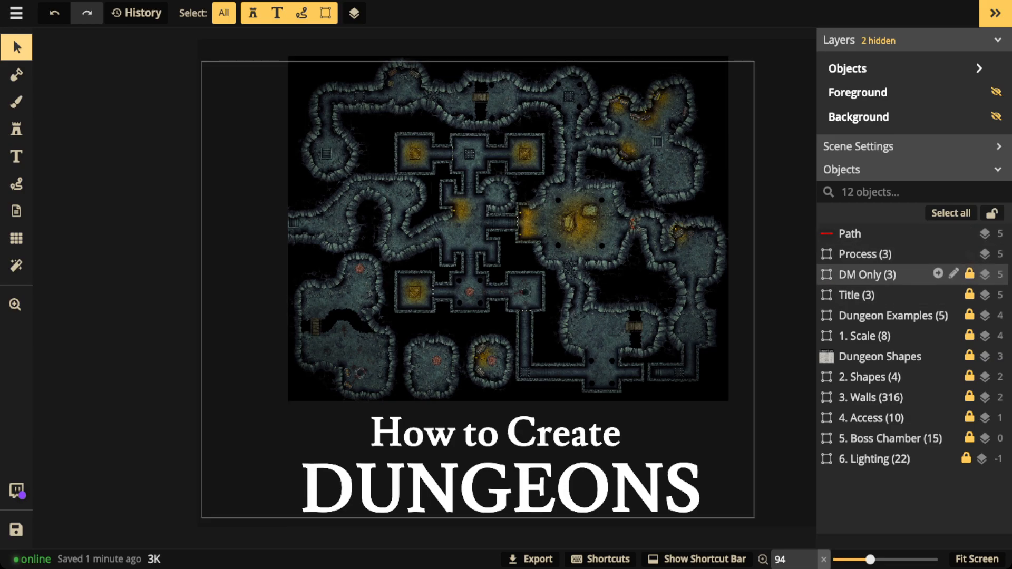
left_click(875, 294)
key("Delete")
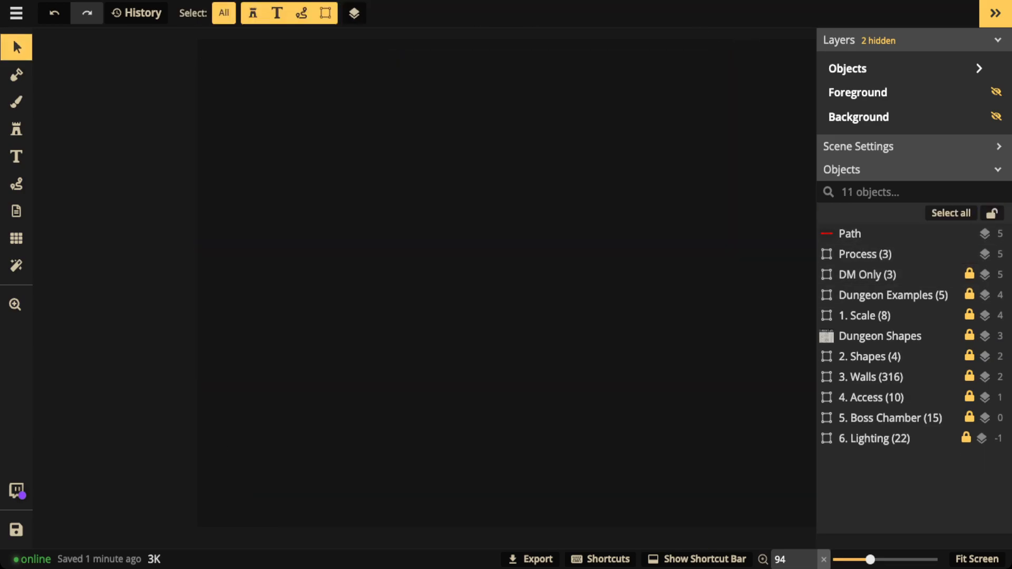
left_click(886, 295)
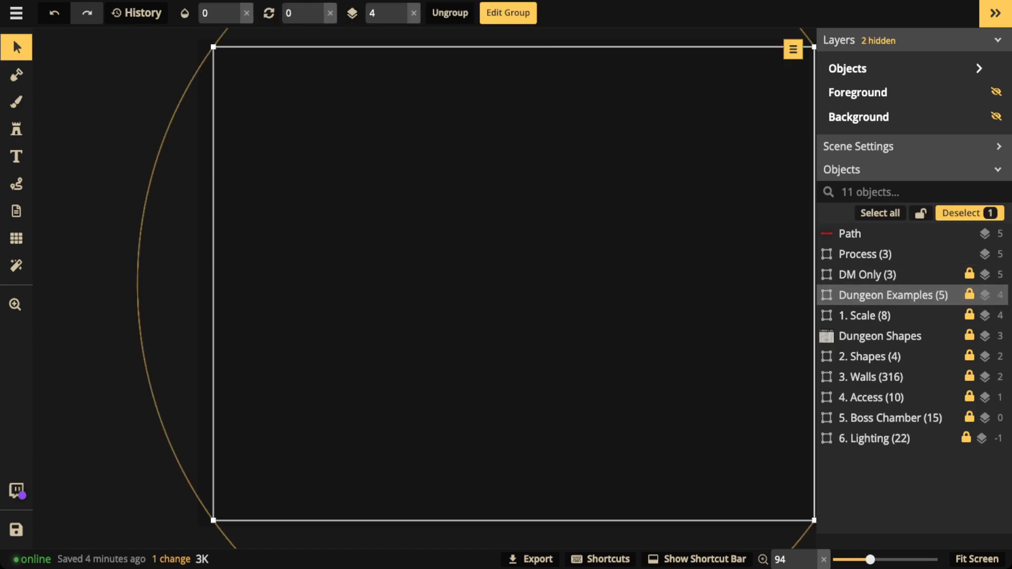
left_click(246, 13)
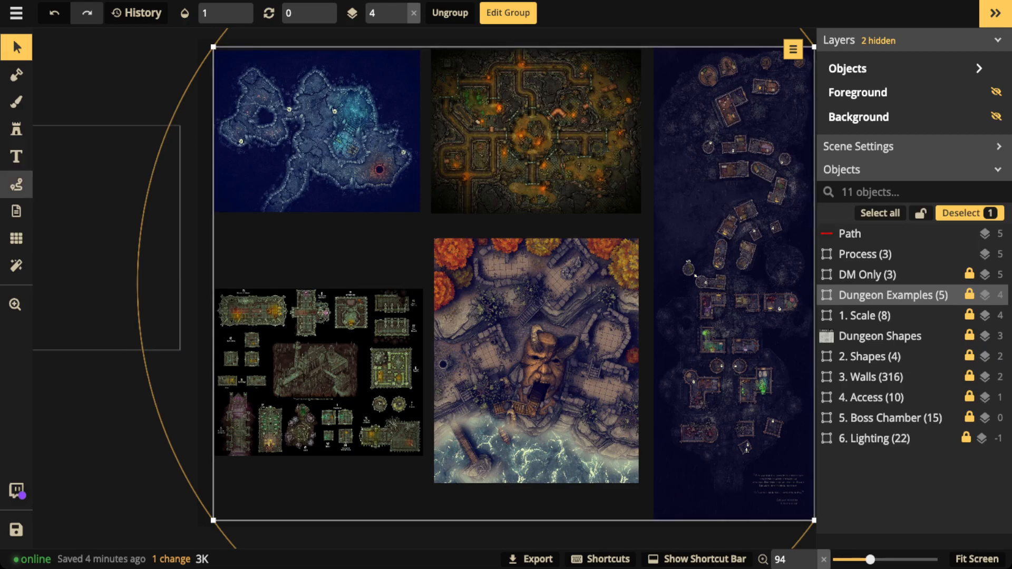
Step: Examine the blue cave map and the orange-lit sewer map among the dungeon examples up close
left_click(16, 184)
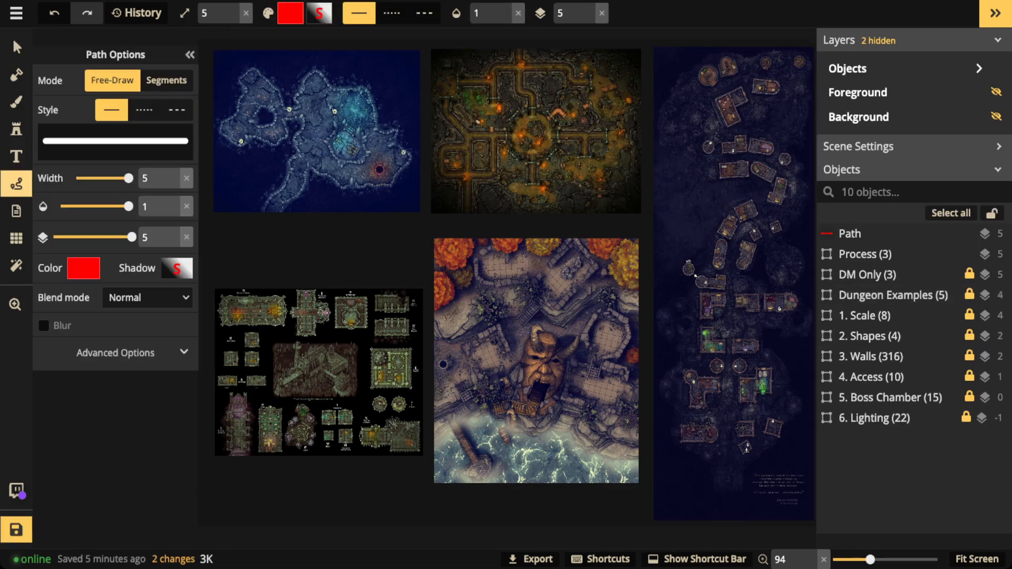
scroll(317, 142, "up", 3)
scroll(353, 159, "up", 6)
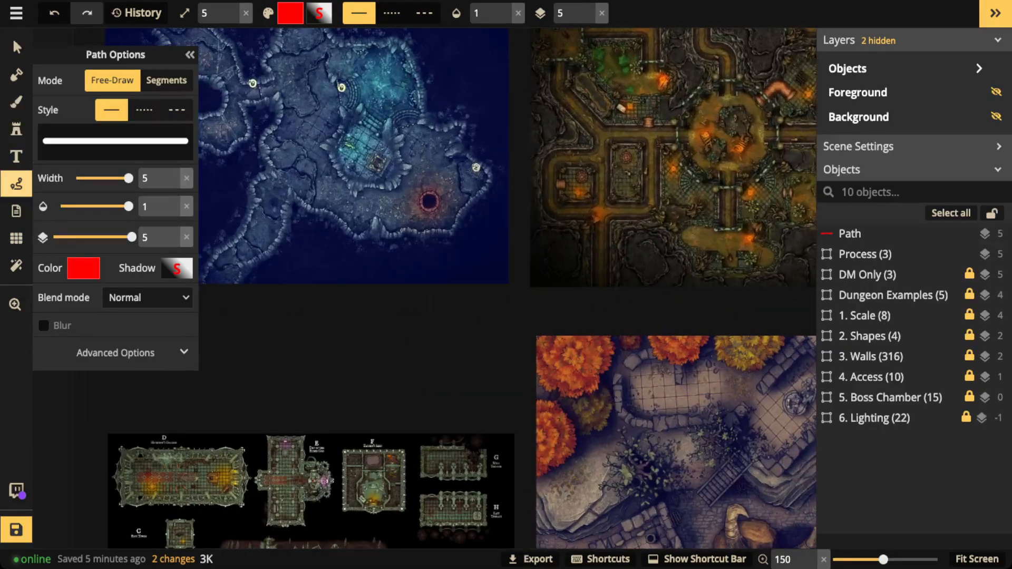
left_click_drag(353, 158, 538, 335)
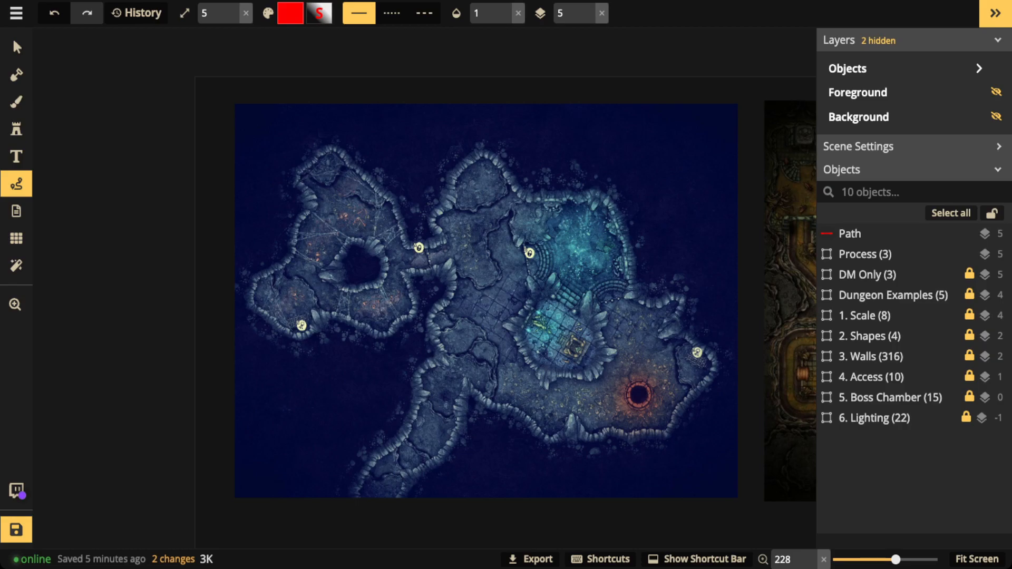
scroll(525, 345, "up", 1)
left_click_drag(525, 345, 467, 334)
scroll(374, 274, "down", 2)
left_click_drag(680, 280, 192, 286)
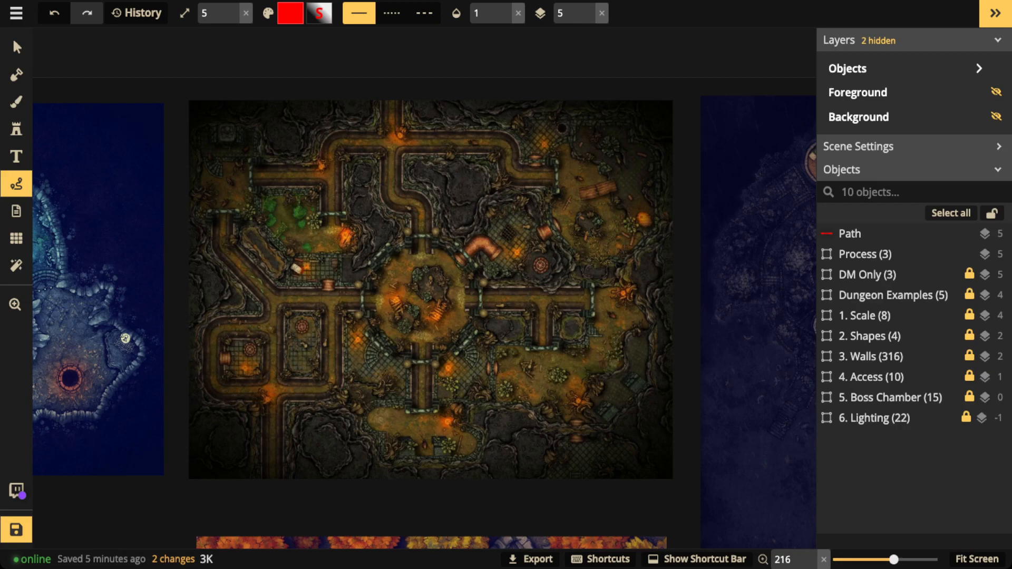
scroll(291, 189, "down", 1)
Step: Examine the tall, dark blue map of scattered buildings in the dungeon examples, covering its upper and lower parts
key("space")
left_click_drag(291, 188, 35, 175)
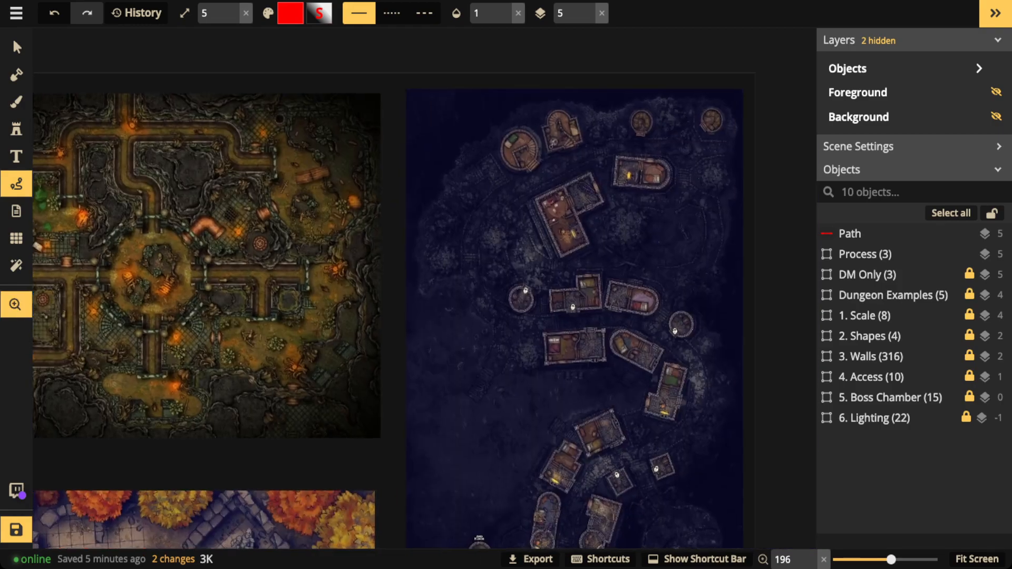
left_click_drag(520, 240, 453, 240)
scroll(453, 240, "up", 1)
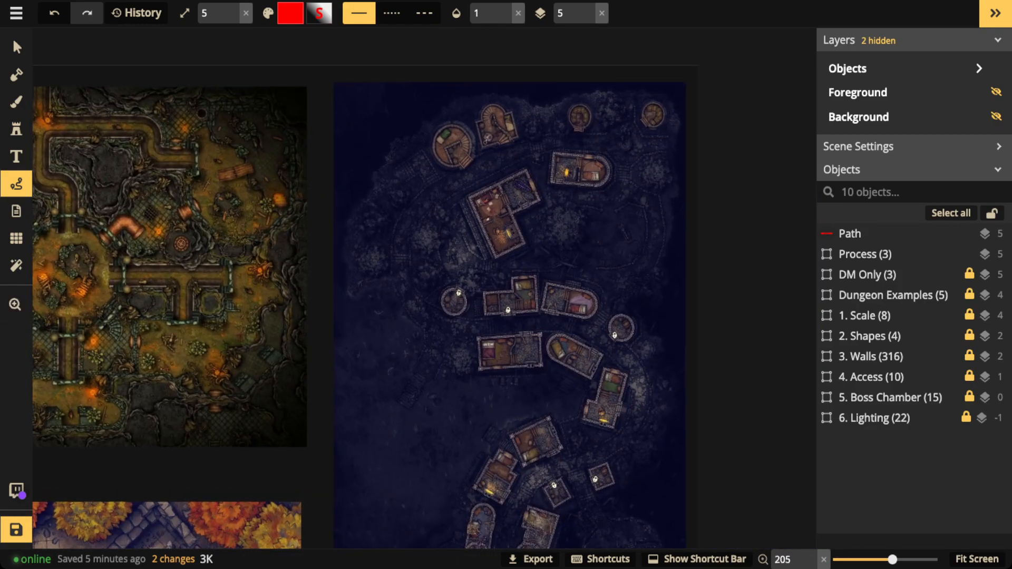
scroll(538, 136, "up", 5)
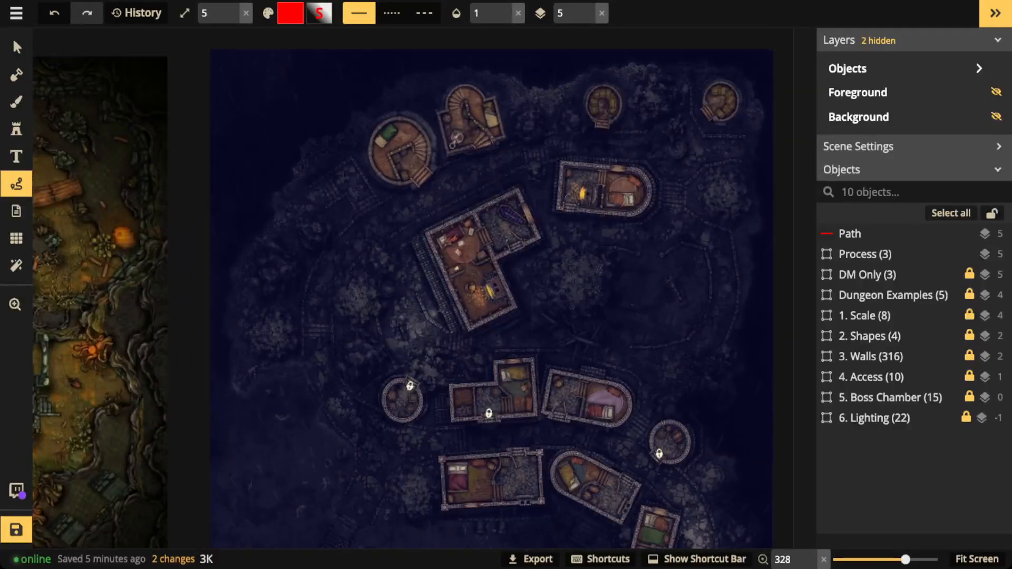
left_click_drag(506, 369, 453, 56)
left_click_drag(303, 538, 311, 0)
left_click_drag(474, 211, 499, 546)
scroll(485, 288, "up", 15)
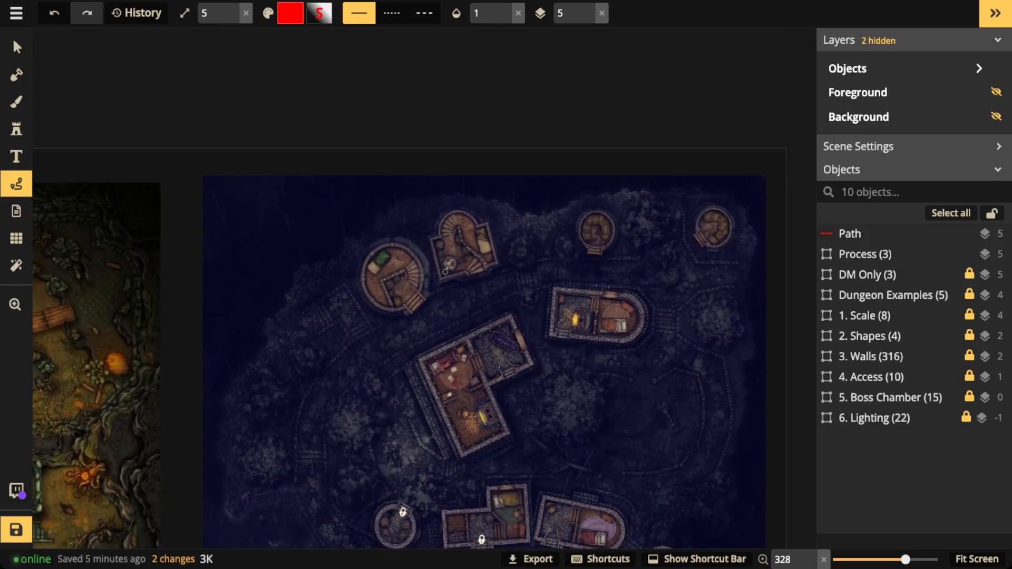
Step: Examine the horned stone face map and the Grand Inquisitor's Cathedral map, finishing with an overview of all the examples
scroll(485, 288, "down", 6)
left_click_drag(368, 475, 646, 56)
left_click_drag(685, 240, 730, 97)
scroll(747, 126, "up", 1)
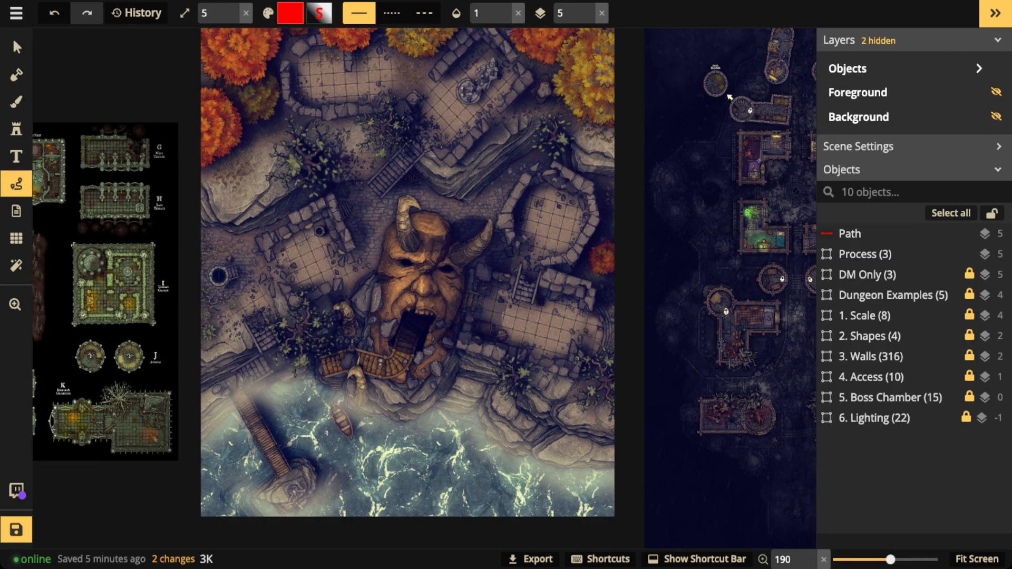
left_click_drag(174, 280, 599, 287)
scroll(397, 266, "up", 2)
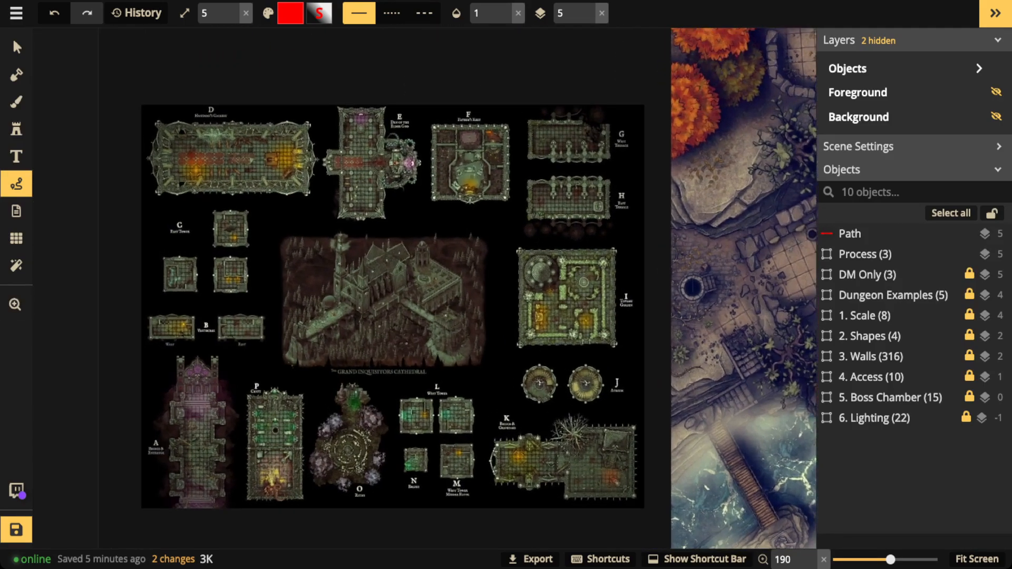
scroll(590, 454, "up", 2)
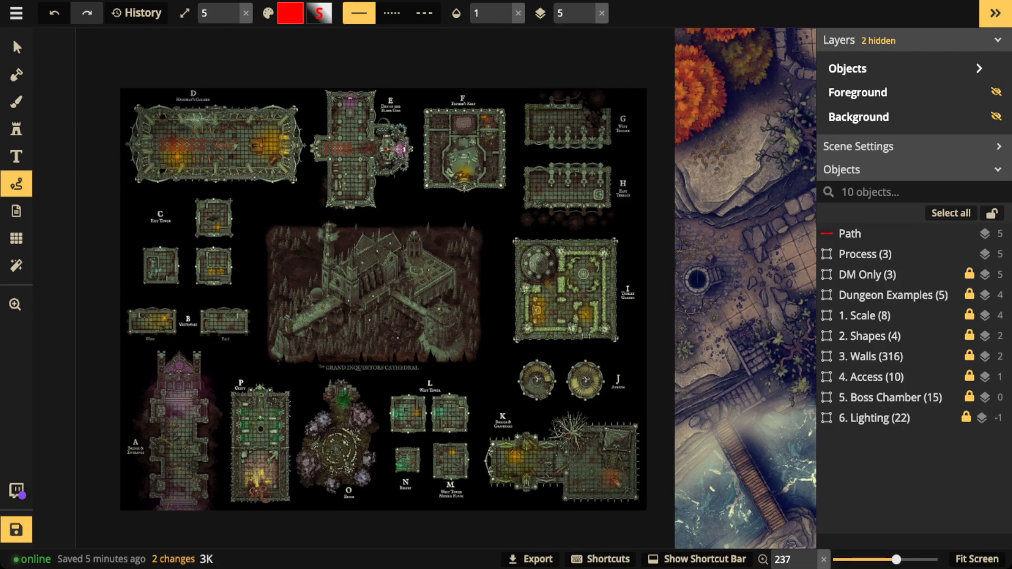
scroll(345, 201, "down", 2)
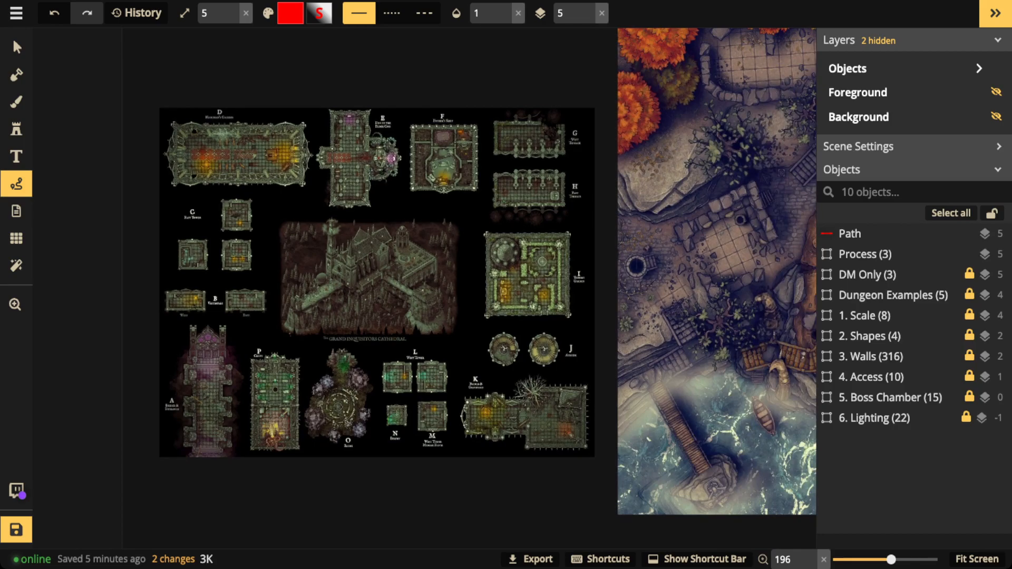
scroll(385, 215, "down", 5)
key("space")
left_click_drag(466, 145, 281, 293)
scroll(328, 289, "down", 1)
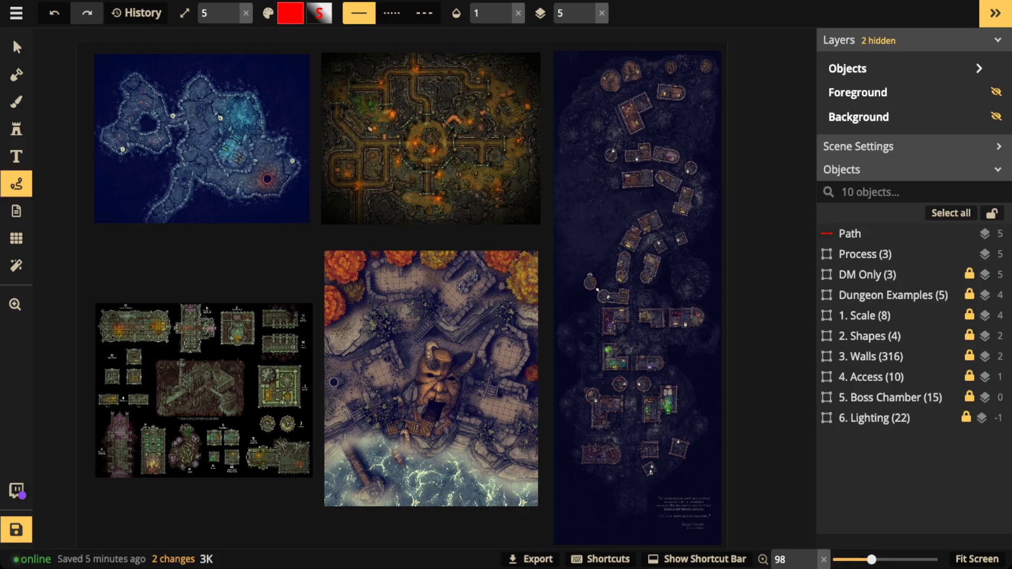
Step: Bring the Process group onto the canvas and place it over the middle of the example maps
left_click(17, 47)
scroll(263, 164, "down", 1)
left_click_drag(264, 164, 353, 169)
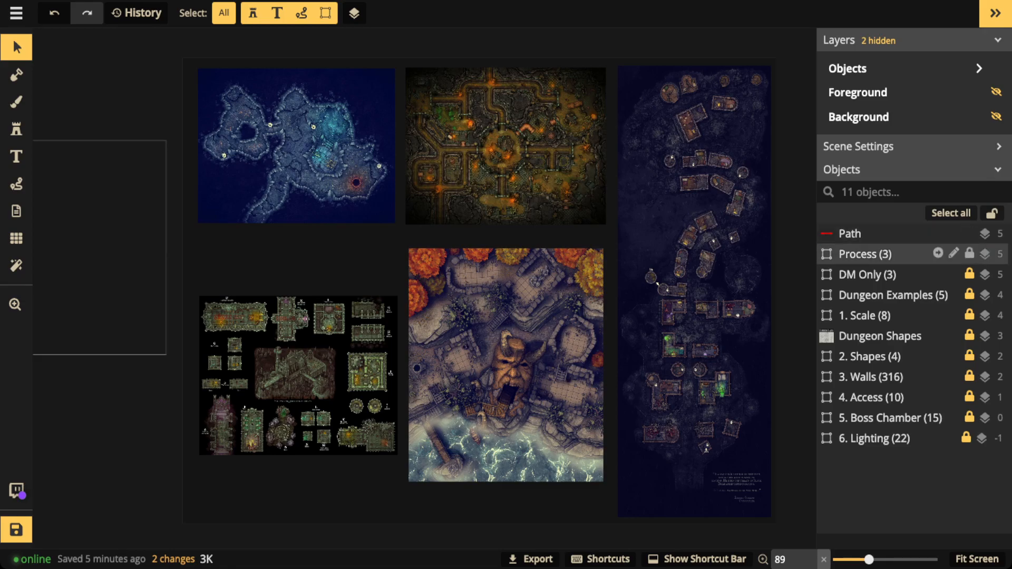
left_click(864, 255)
left_click_drag(272, 223, 361, 242)
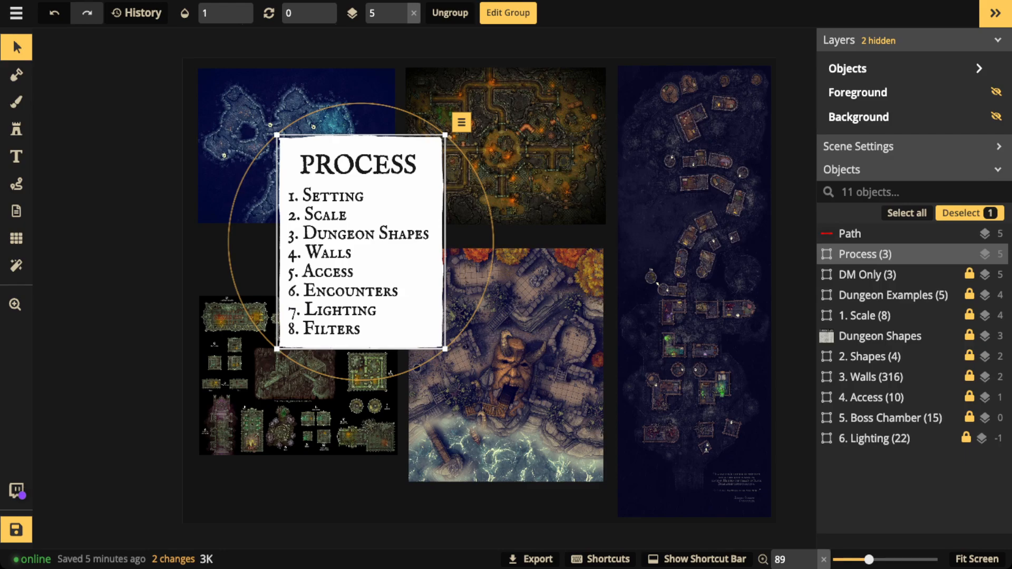
left_click_drag(360, 242, 517, 262)
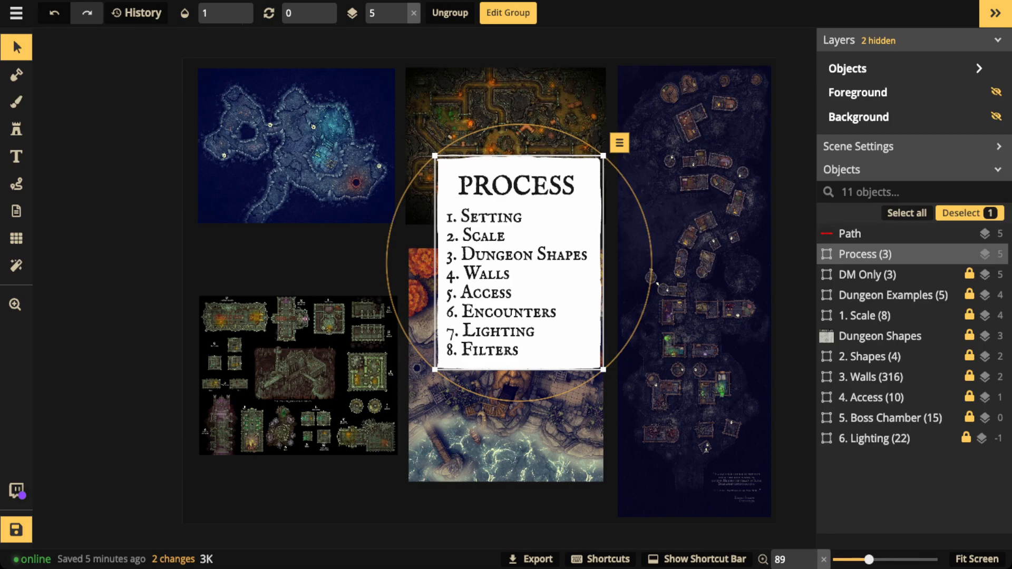
Step: Move the Process group back off the canvas and delete the Dungeon Examples group
left_click_drag(519, 262, 80, 245)
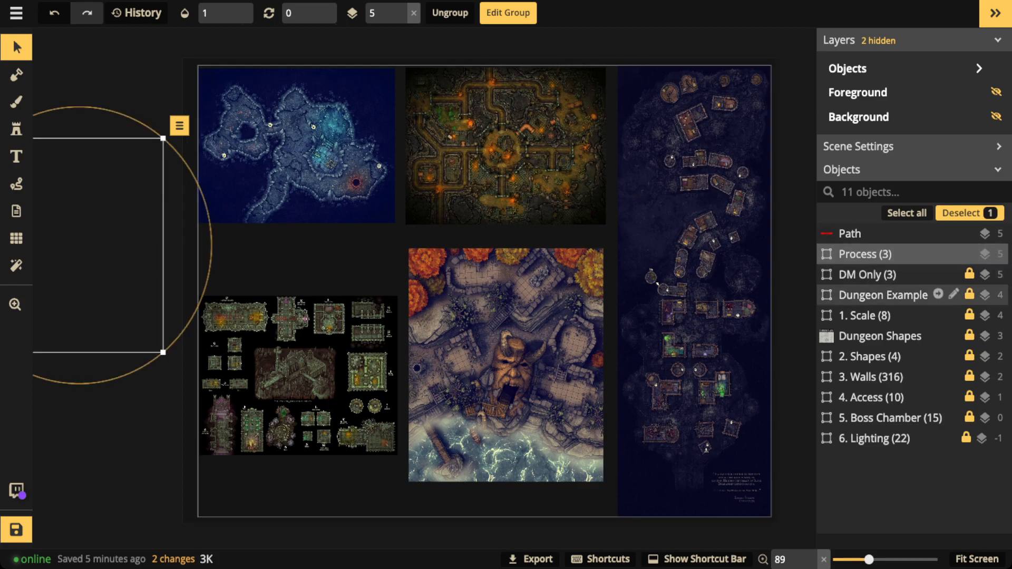
left_click(891, 295)
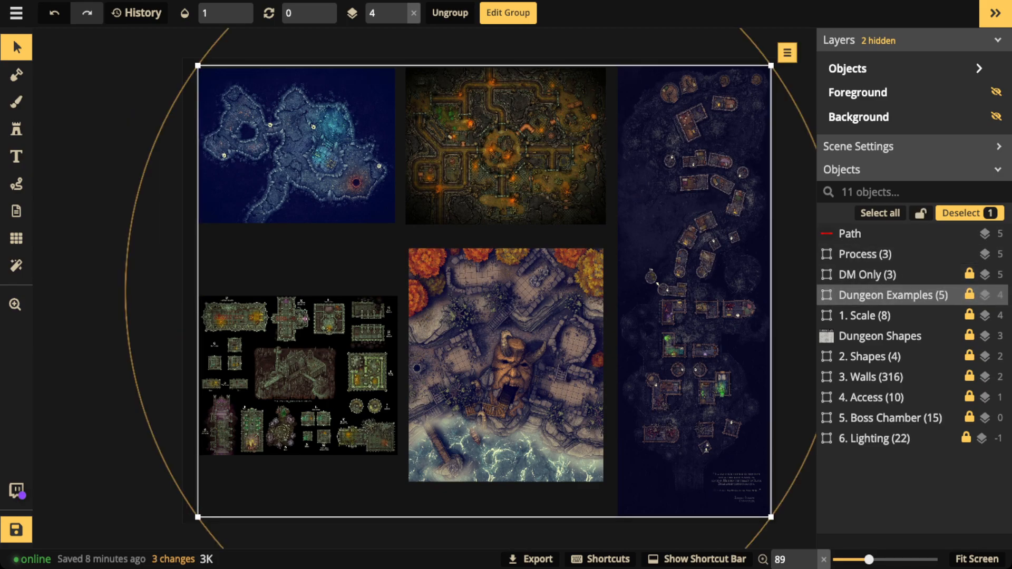
key("Delete")
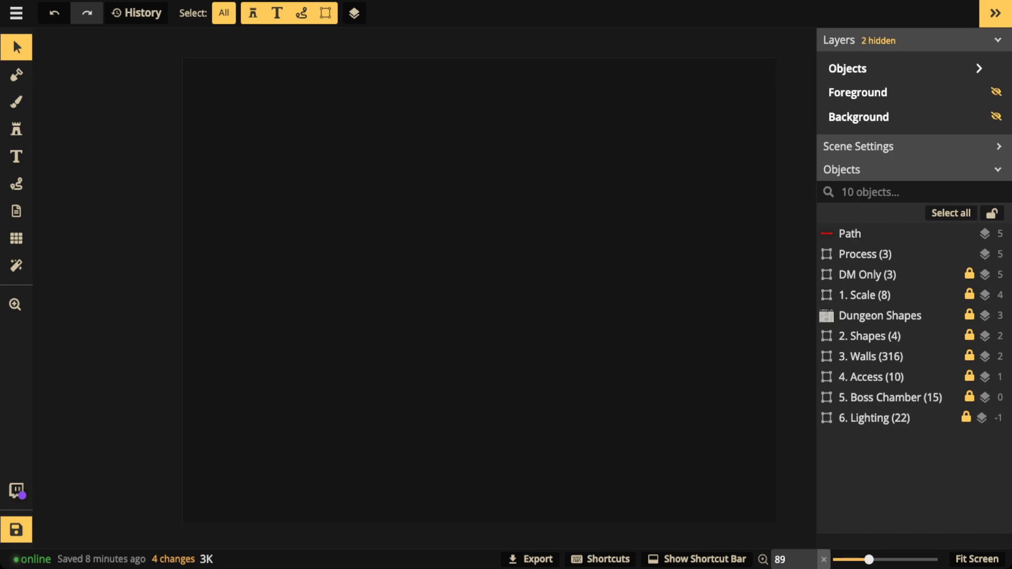
Step: Show the map grid and reveal the 1. Scale group by setting its opacity to 1
left_click(17, 238)
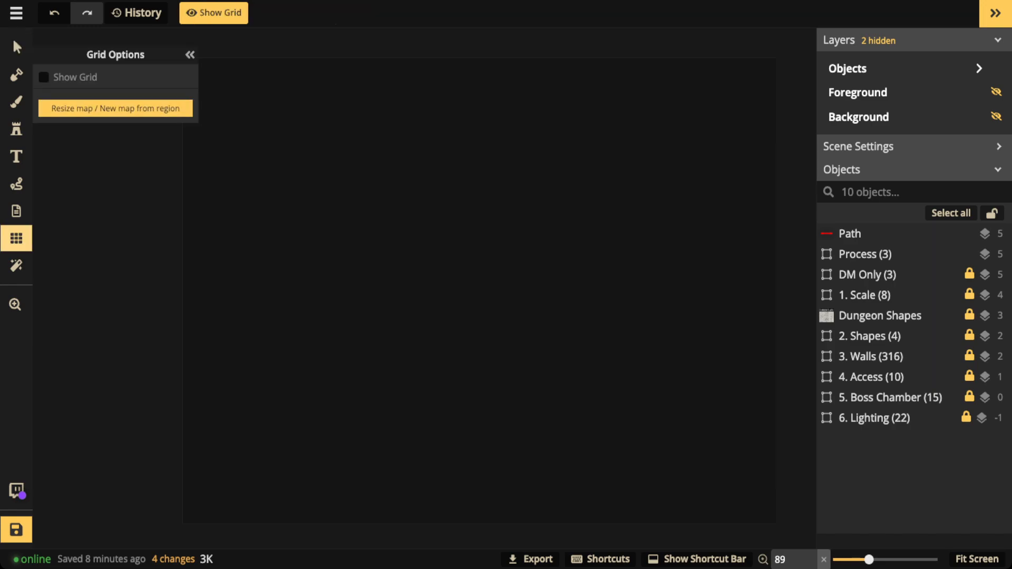
left_click(43, 77)
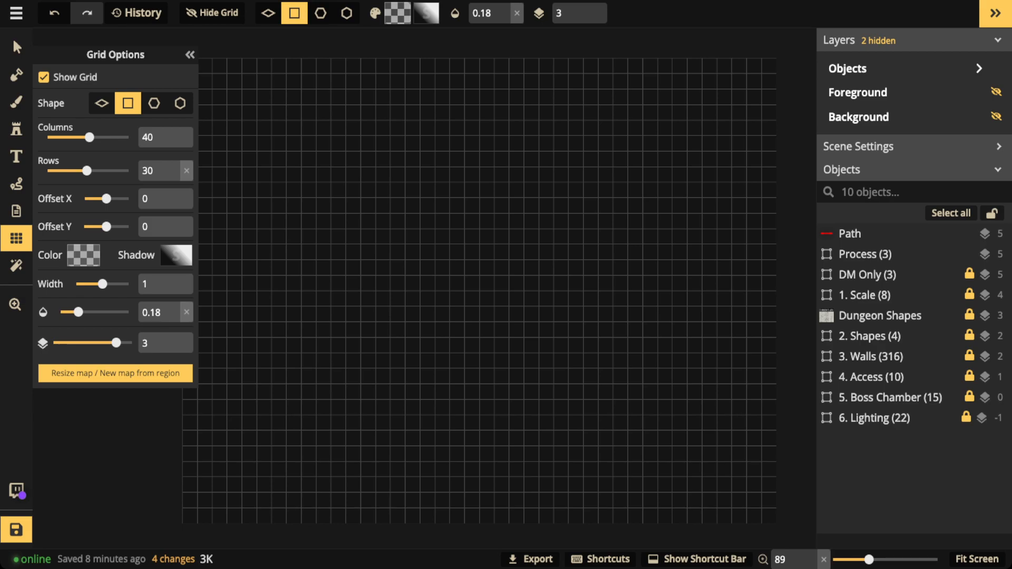
left_click(870, 295)
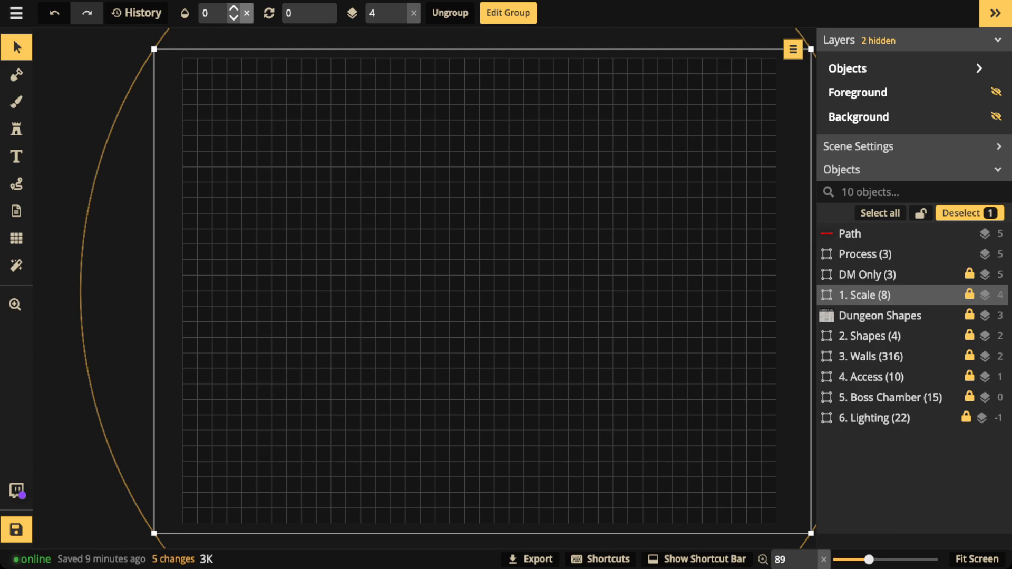
left_click(246, 13)
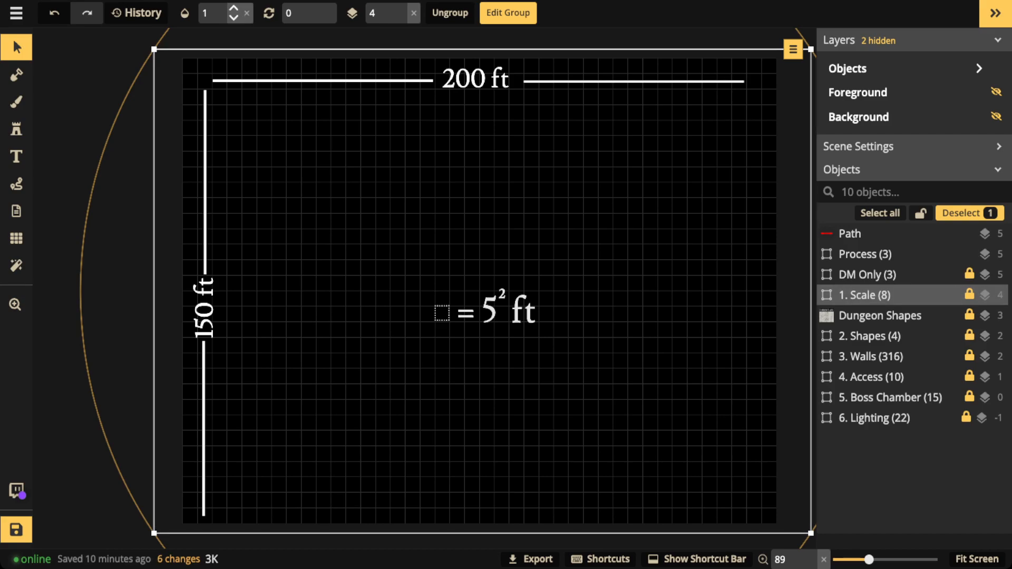
Step: Set the 1. Scale group's opacity to 0 and hide the map grid
left_click(214, 13)
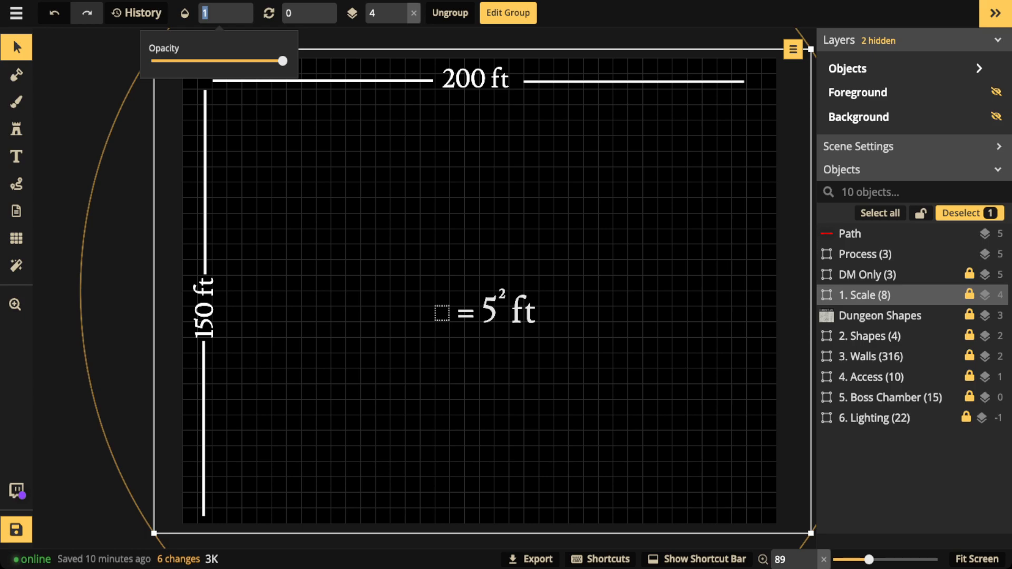
type("0")
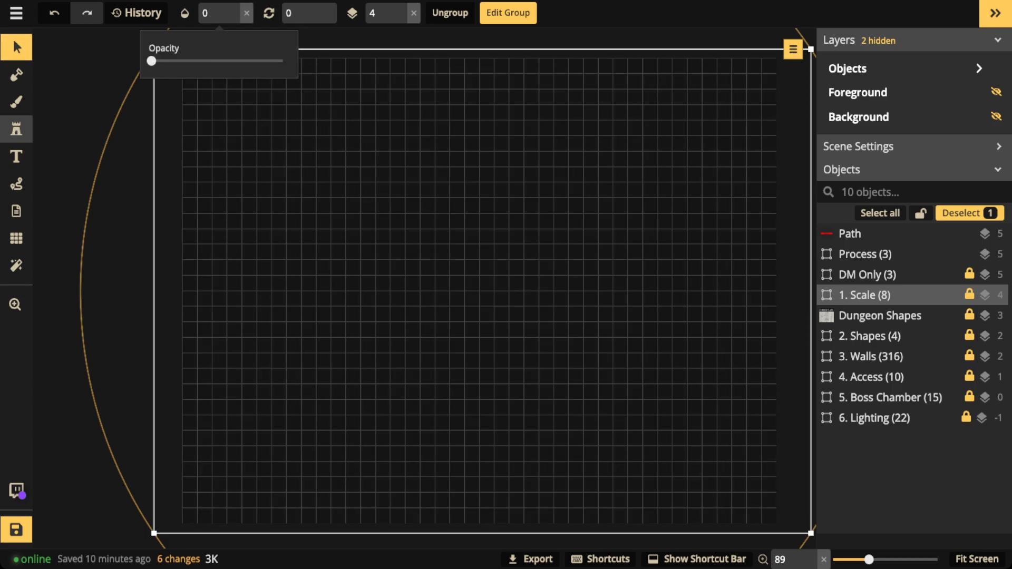
left_click(16, 238)
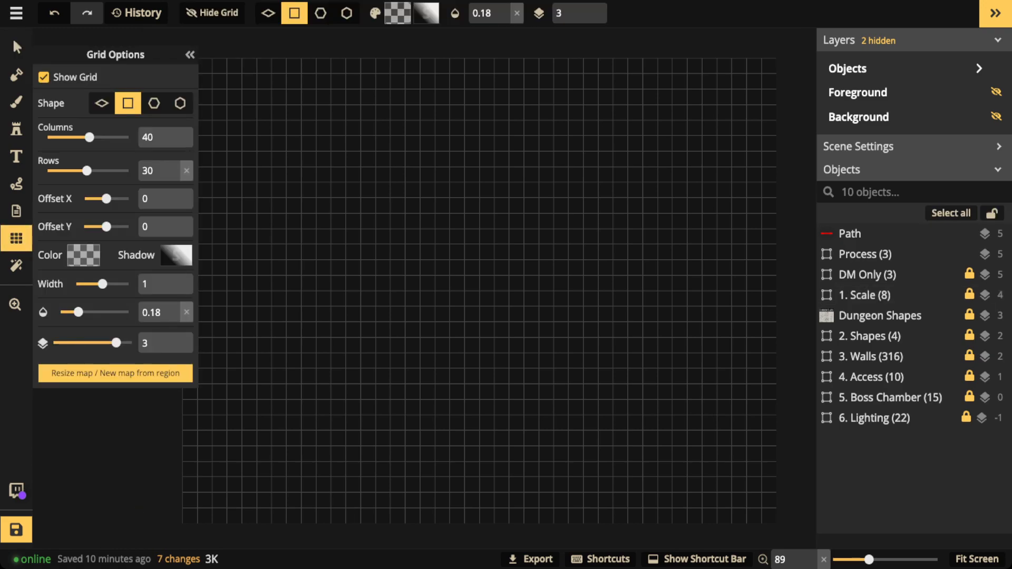
left_click(44, 77)
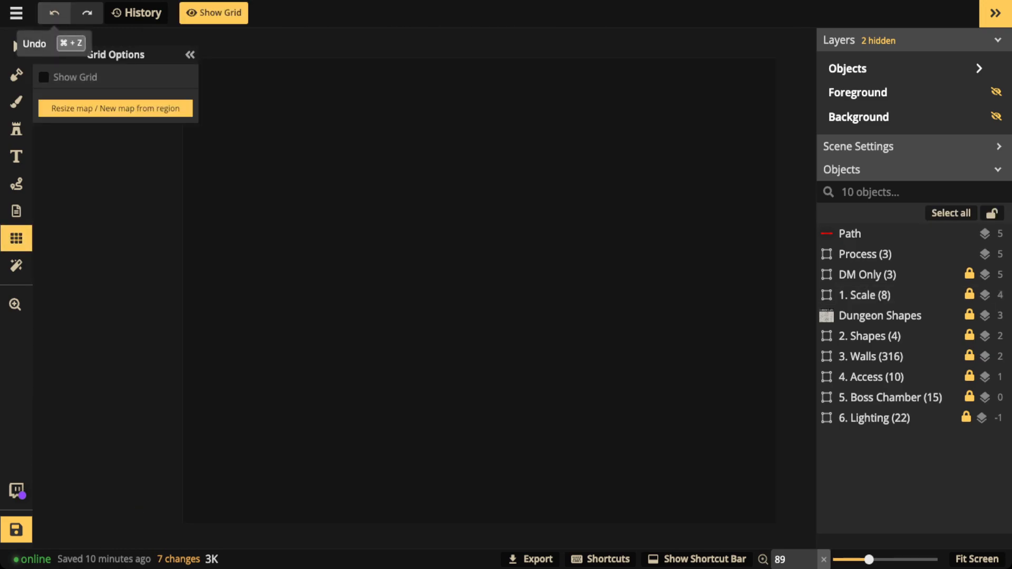
left_click(190, 54)
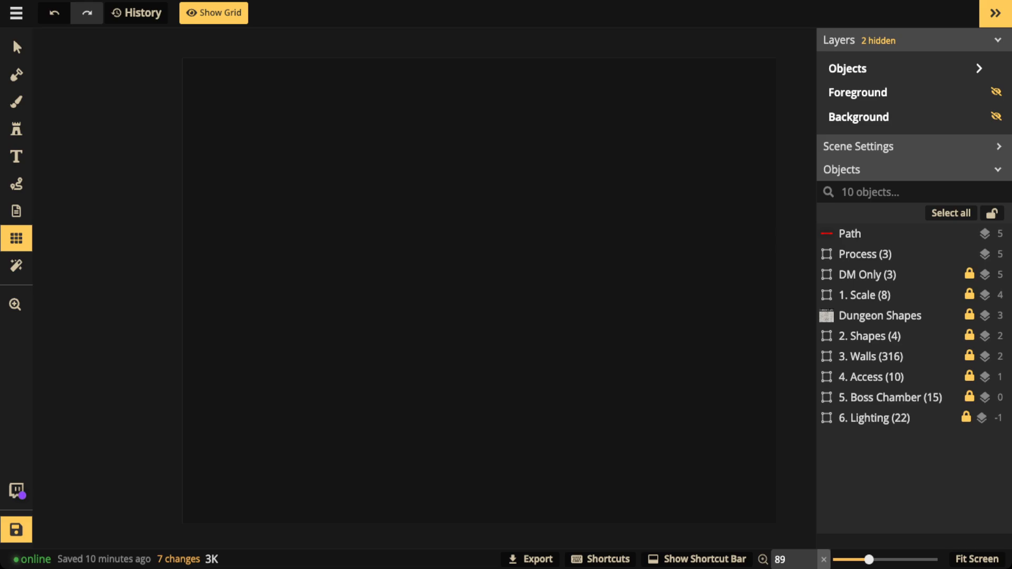
Step: Reveal the Dungeon Shapes image by setting its opacity to 1
left_click(880, 315)
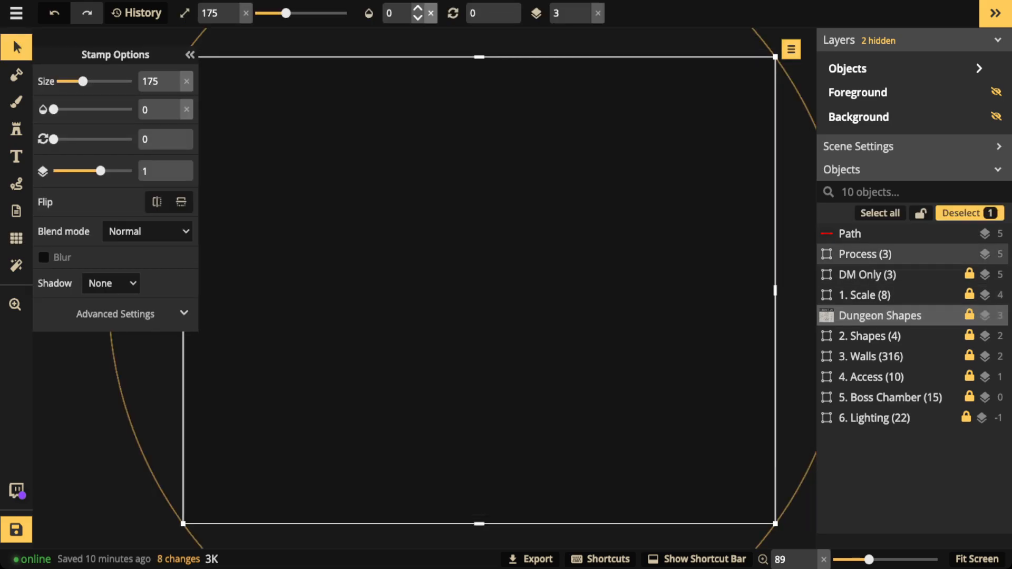
left_click(431, 12)
left_click(189, 54)
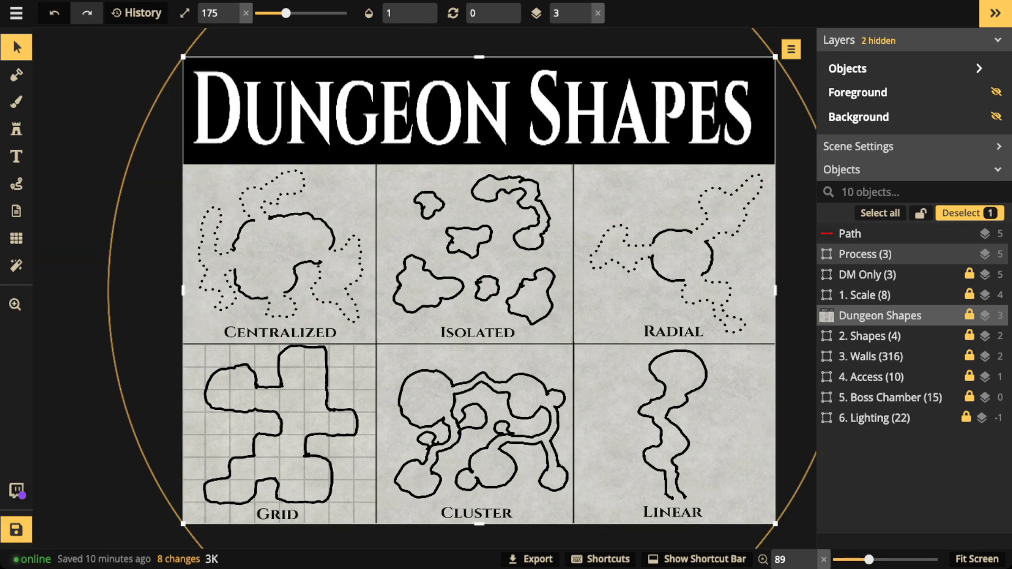
scroll(407, 155, "down", 1)
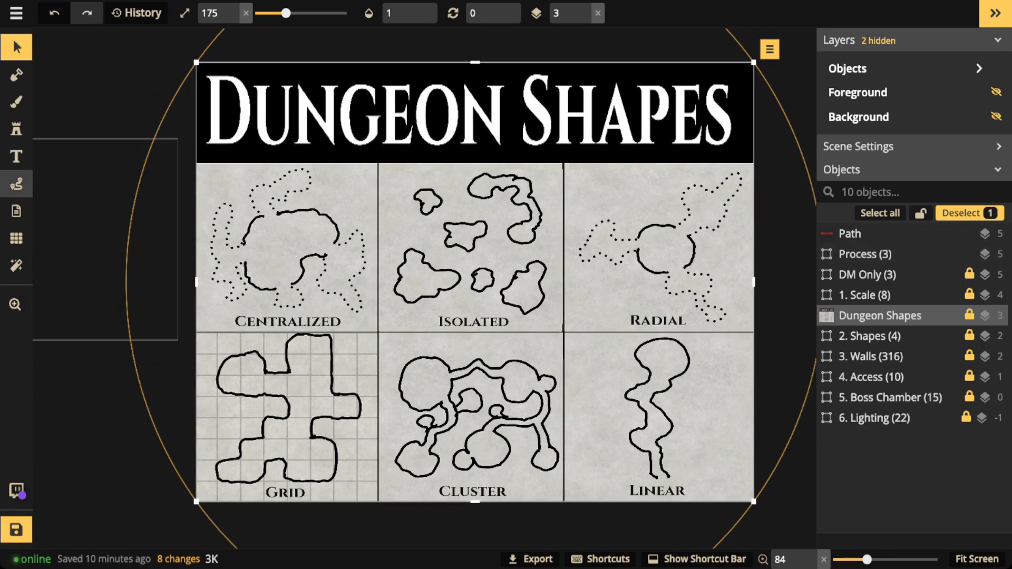
Step: Circle the Centralized example with a red free-draw path of width 5, and delete the path
left_click(17, 184)
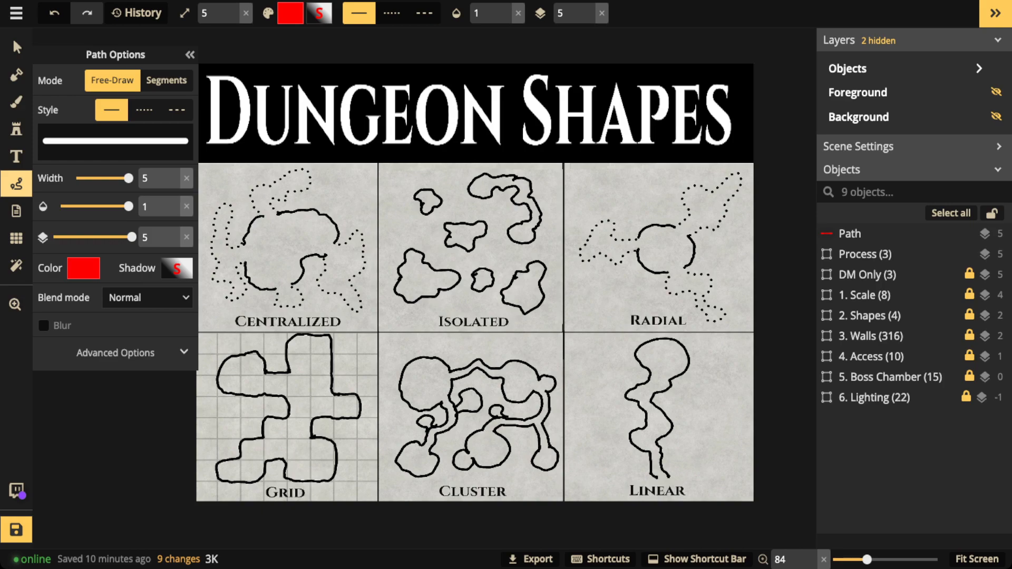
left_click(190, 54)
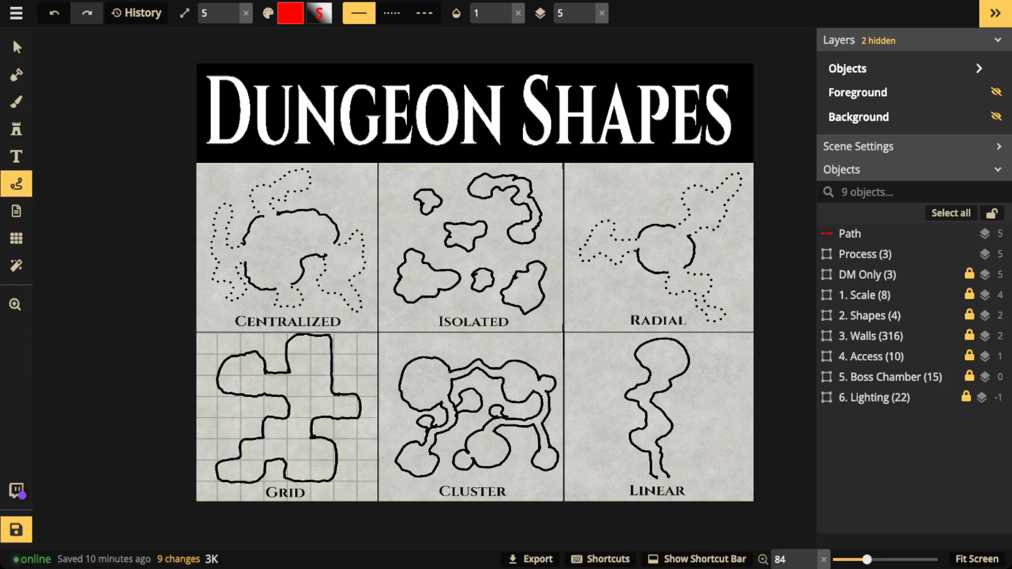
mouse_move(315, 157)
left_mouse_down()
mouse_move(276, 342)
mouse_move(347, 312)
mouse_move(316, 157)
left_mouse_up()
key("Delete")
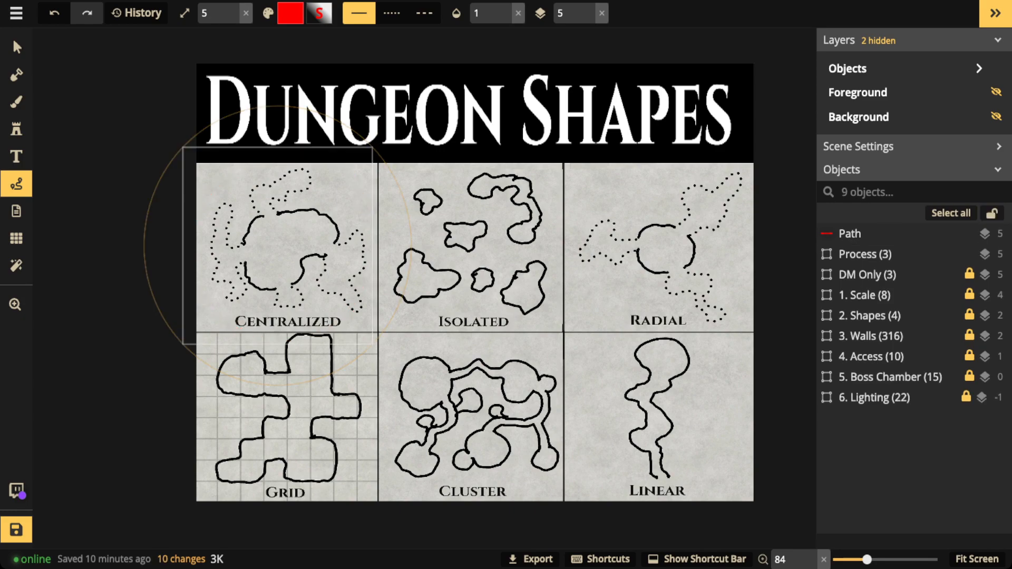
Step: Trace the Centralized example's central chamber and one dotted side chamber with red paths, deleting each path after drawing it
mouse_move(282, 217)
left_mouse_down()
mouse_move(250, 225)
mouse_move(239, 256)
mouse_move(268, 291)
mouse_move(284, 285)
mouse_move(302, 251)
mouse_move(339, 245)
mouse_move(313, 215)
mouse_move(272, 221)
left_mouse_up()
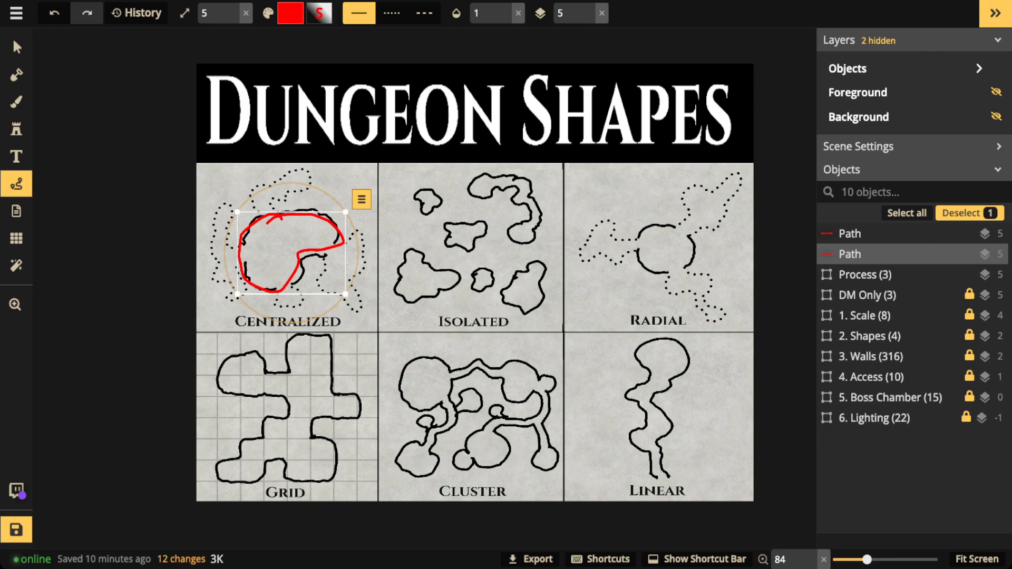
key("Delete")
mouse_move(356, 233)
left_mouse_down()
mouse_move(323, 258)
mouse_move(323, 296)
mouse_move(358, 311)
mouse_move(350, 278)
mouse_move(364, 240)
mouse_move(355, 233)
left_mouse_up()
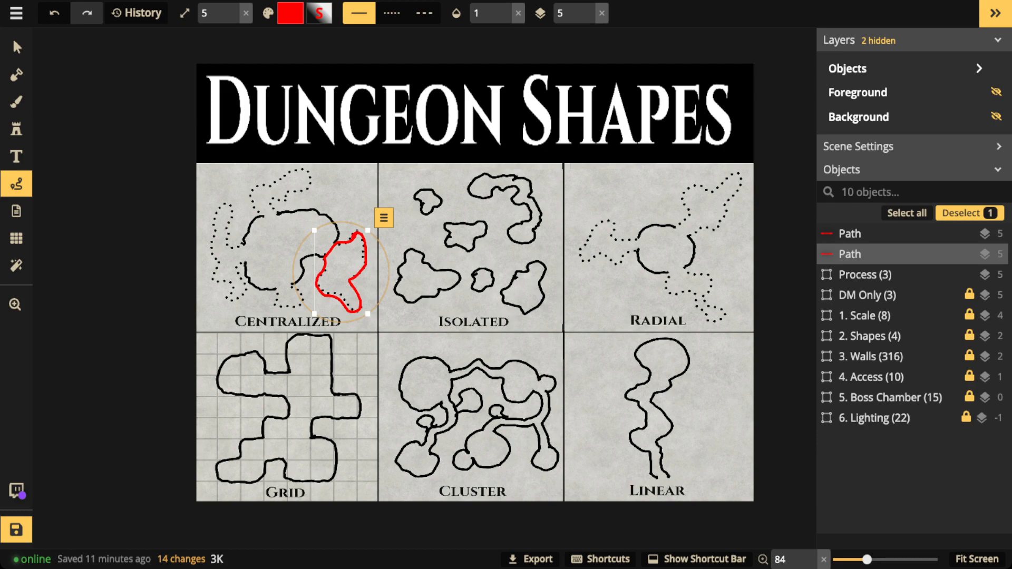
key("Delete")
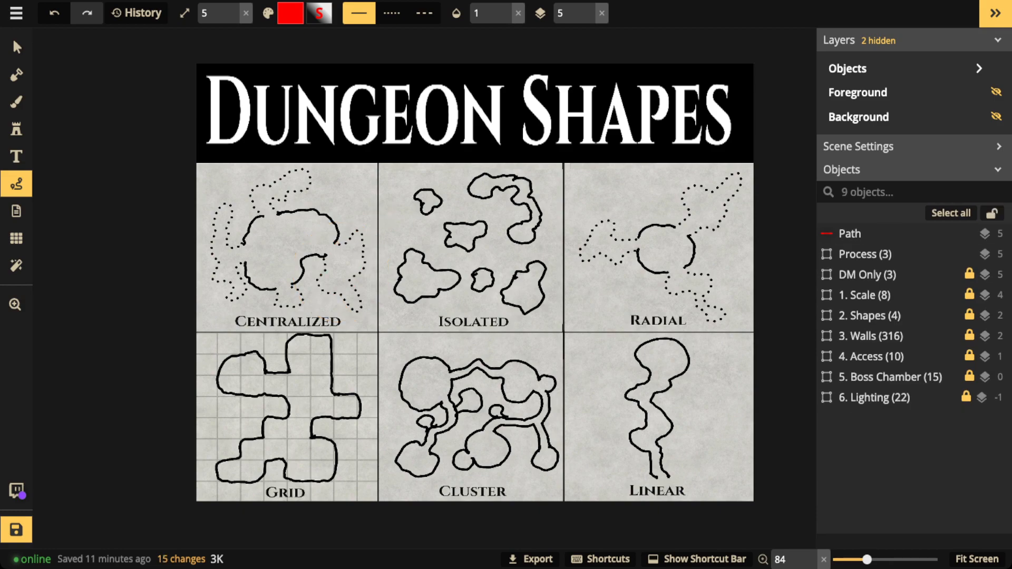
Step: Circle the Isolated example and draw an arrow between two of its chambers in red, deleting each path after drawing it
mouse_move(495, 160)
left_mouse_down()
mouse_move(407, 182)
mouse_move(442, 337)
mouse_move(506, 166)
mouse_move(493, 162)
left_mouse_up()
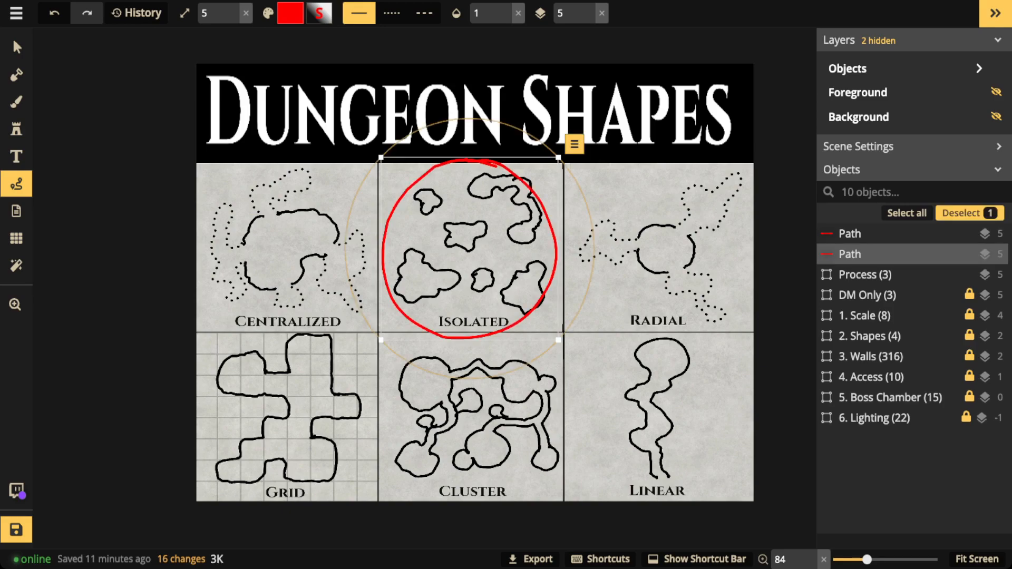
key("Delete")
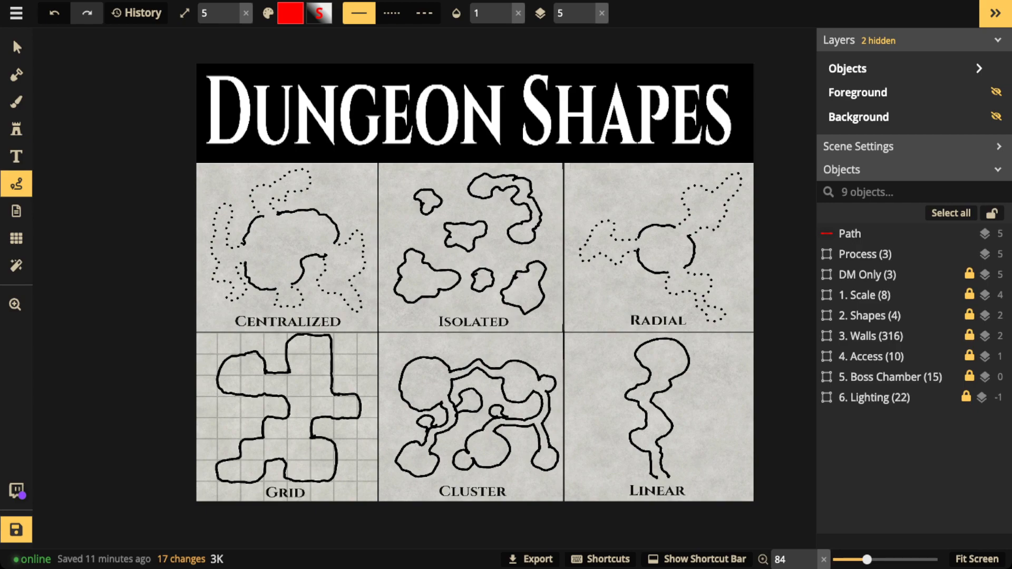
mouse_move(461, 230)
left_mouse_down()
mouse_move(415, 282)
mouse_move(428, 280)
left_mouse_up()
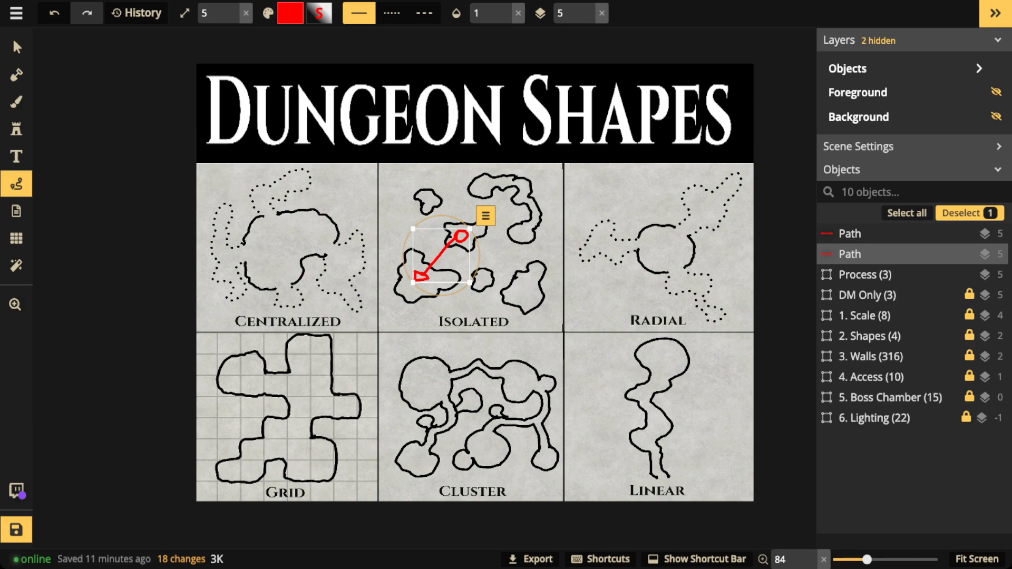
key("Delete")
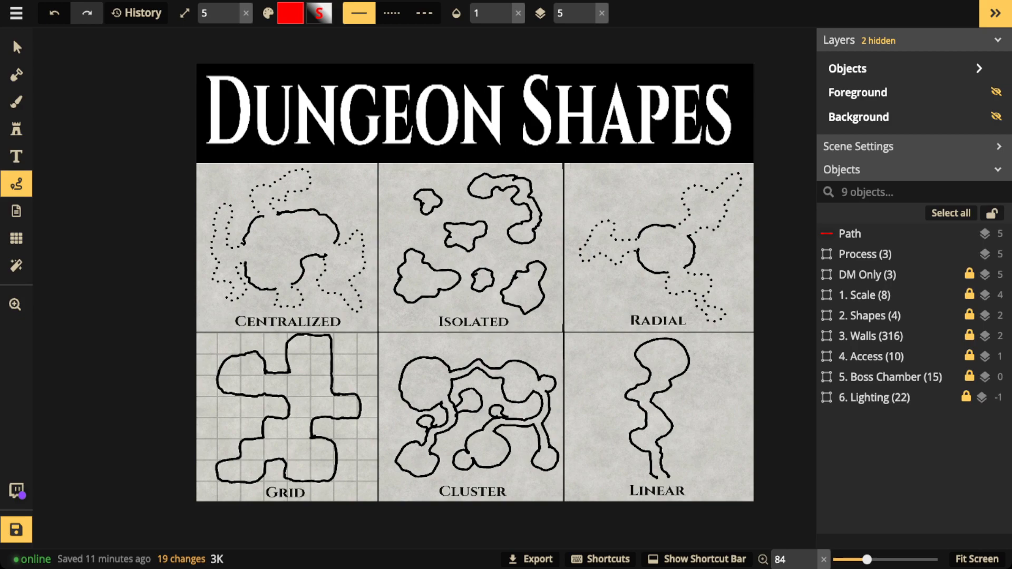
Step: Mark the Radial example's central hub and its three outward arms with red paths, and delete all of these paths together
key("space")
left_click_drag(475, 283, 335, 308)
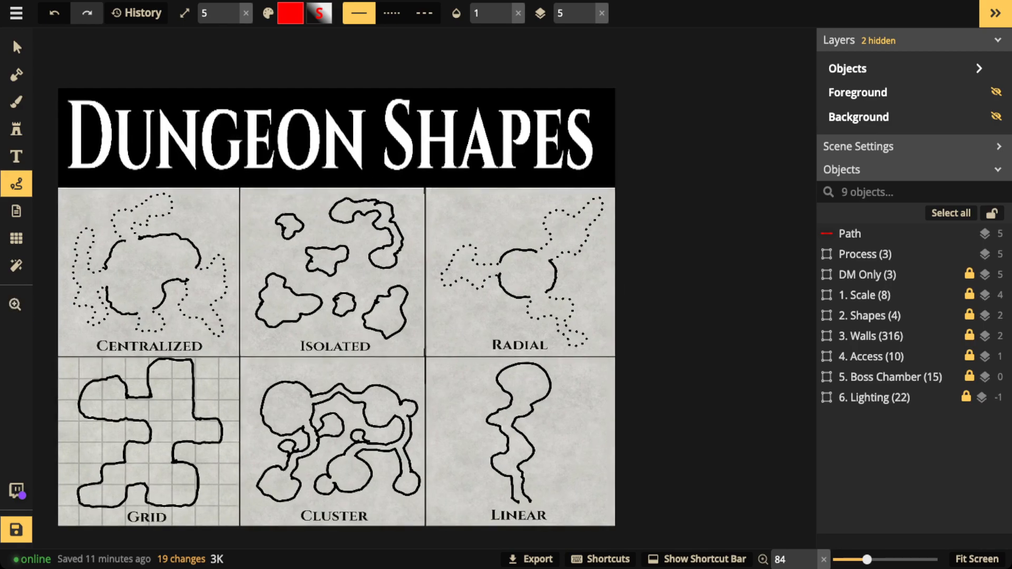
mouse_move(527, 248)
left_mouse_down()
mouse_move(523, 292)
mouse_move(558, 279)
mouse_move(546, 256)
mouse_move(613, 203)
left_mouse_up()
left_click_drag(538, 285, 599, 350)
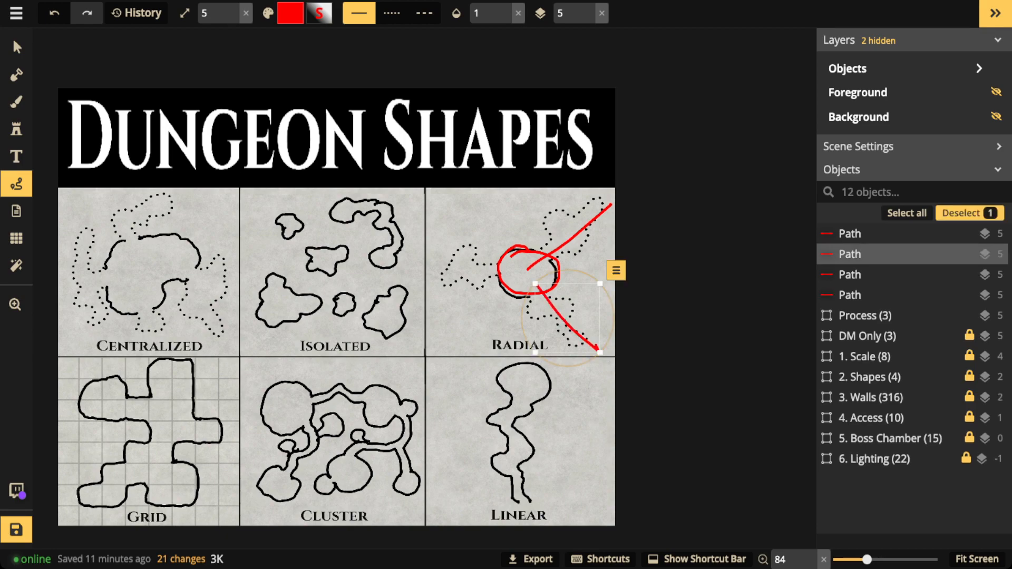
left_click_drag(512, 266, 412, 267)
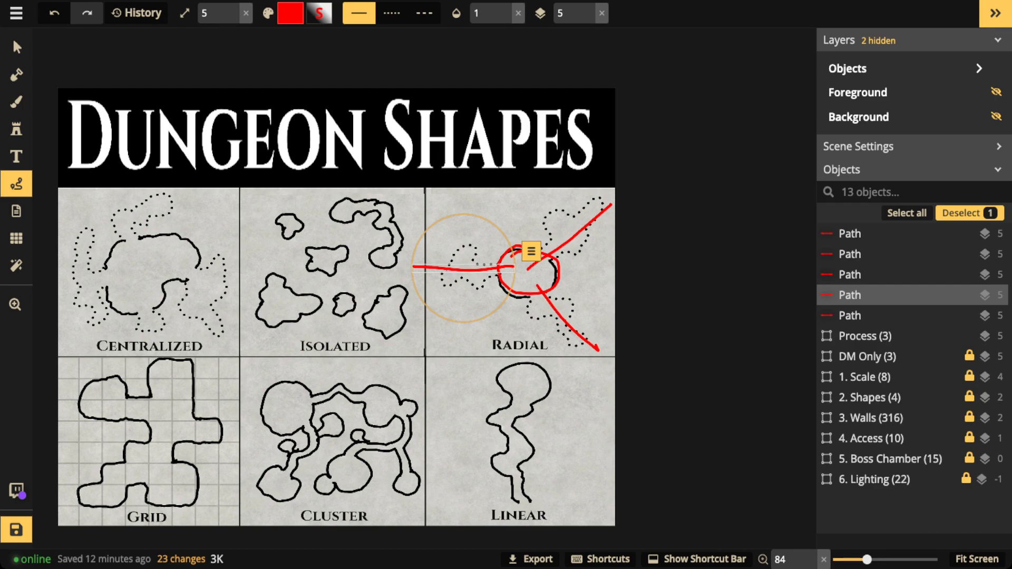
left_click(16, 47)
left_click_drag(473, 200, 596, 328)
key("Delete")
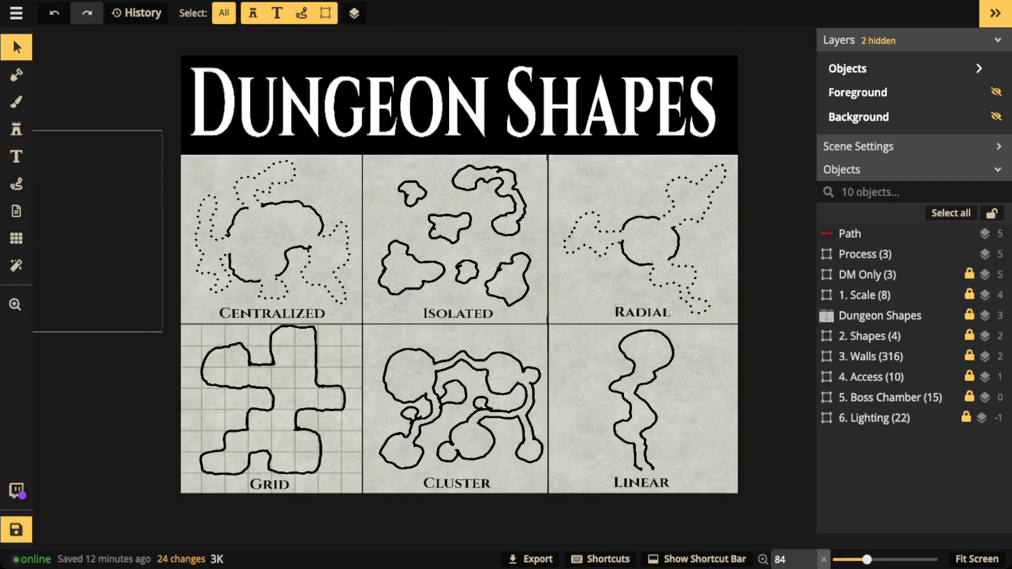
Step: Circle the Grid example and the Cluster example in turn with red free-draw paths, deleting each circle after drawing it
left_click(16, 184)
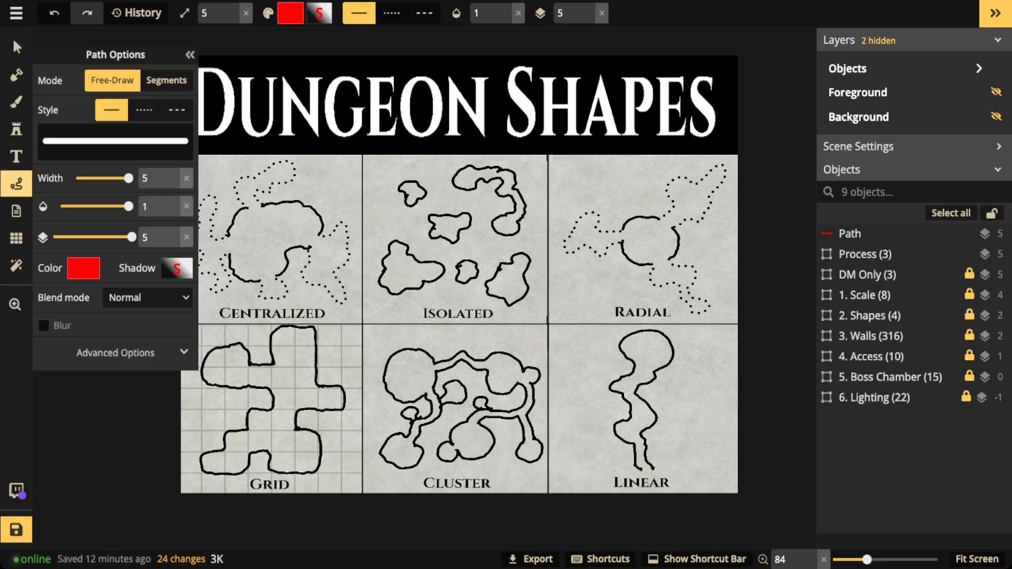
mouse_move(382, 295)
left_mouse_down()
mouse_move(290, 420)
mouse_move(413, 317)
mouse_move(353, 309)
left_mouse_up()
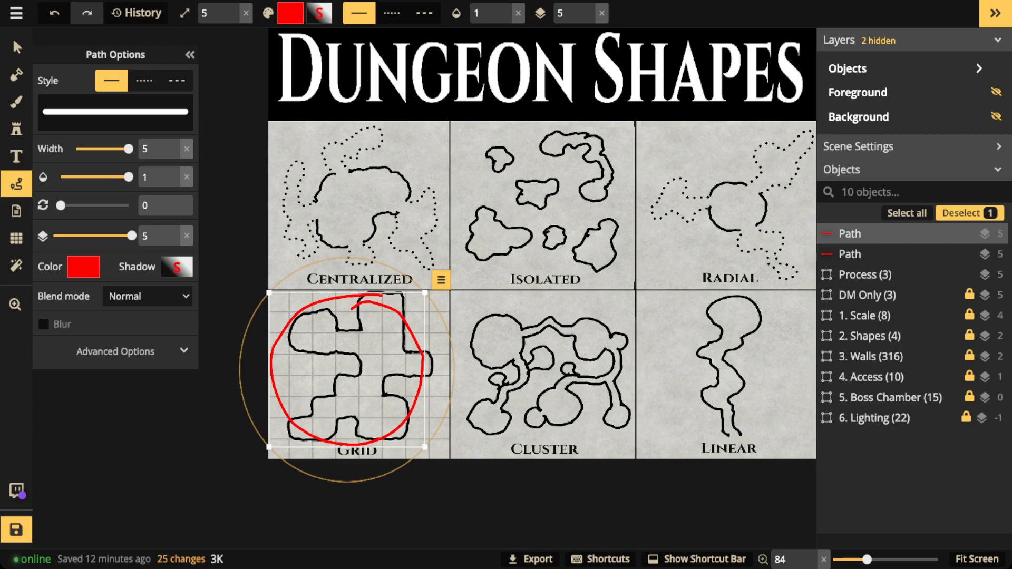
key("Delete")
mouse_move(576, 300)
left_mouse_down()
mouse_move(449, 355)
mouse_move(451, 415)
mouse_move(529, 459)
mouse_move(633, 363)
mouse_move(564, 298)
left_mouse_up()
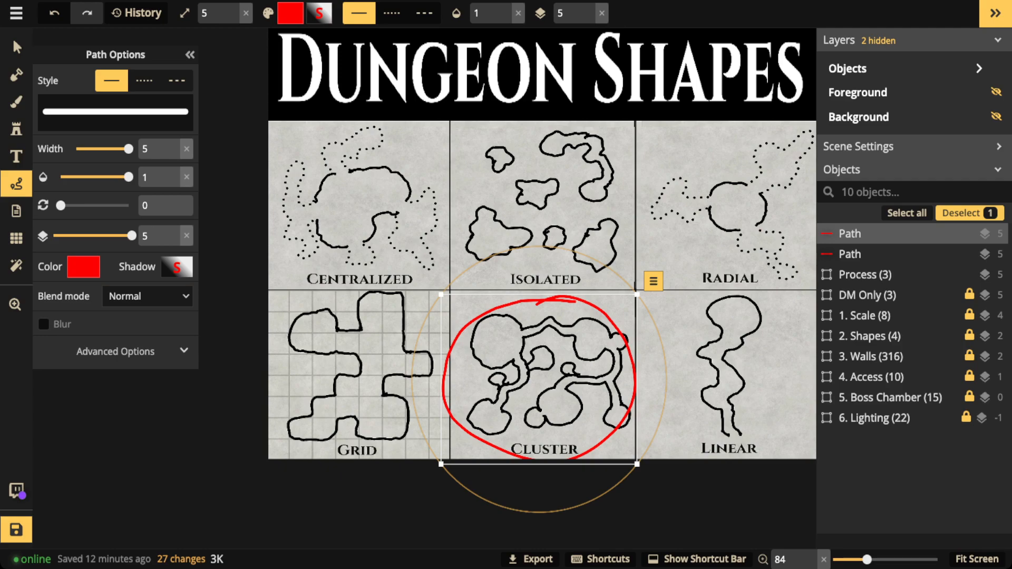
key("Delete")
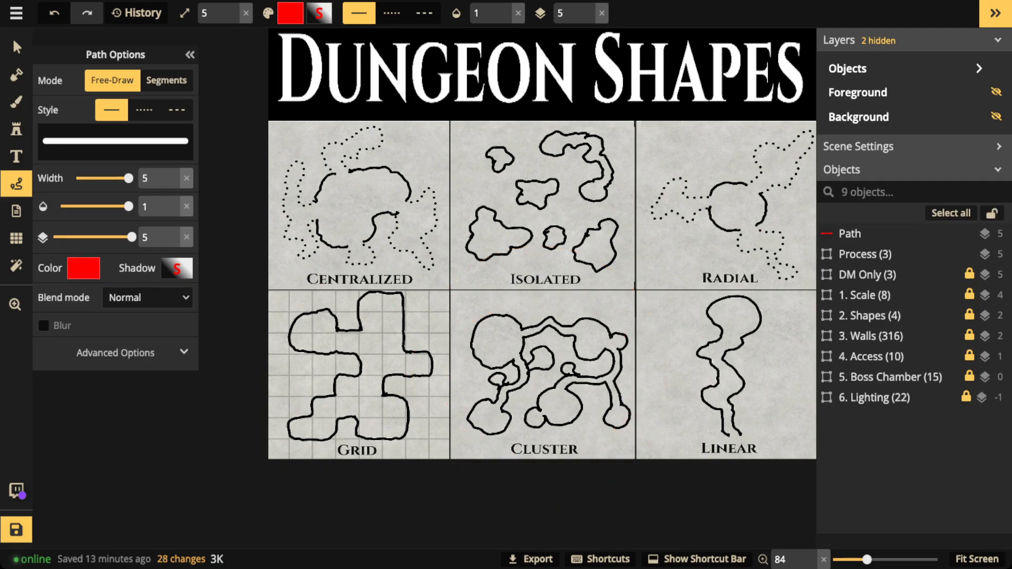
Step: Circle the Linear example and trace the route through it from bottom to top in red, deleting each path after drawing it
mouse_move(740, 285)
left_mouse_down()
mouse_move(650, 321)
mouse_move(656, 455)
mouse_move(720, 291)
left_mouse_up()
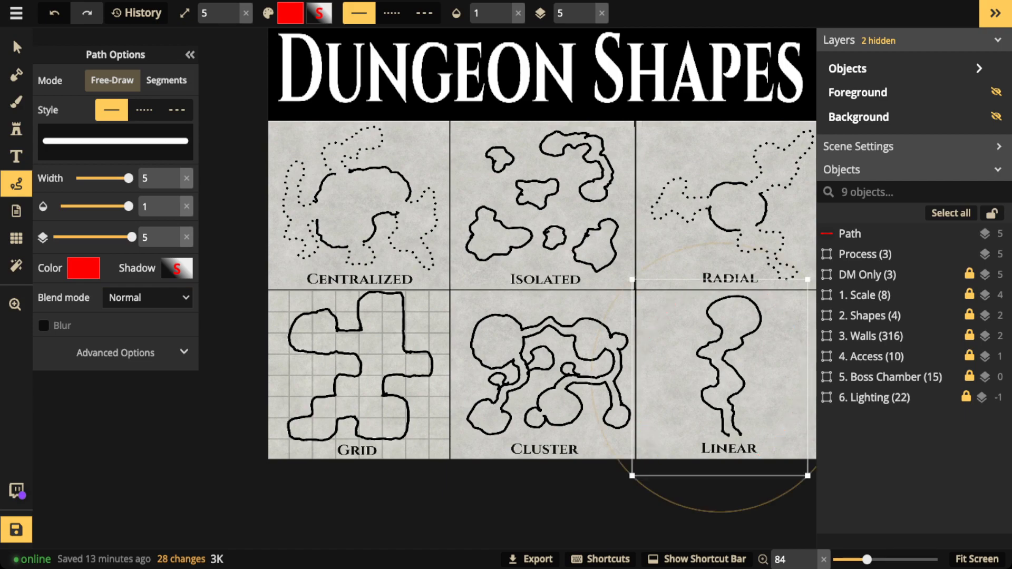
key("Delete")
mouse_move(730, 435)
left_mouse_down()
mouse_move(730, 386)
mouse_move(709, 352)
mouse_move(732, 303)
left_mouse_up()
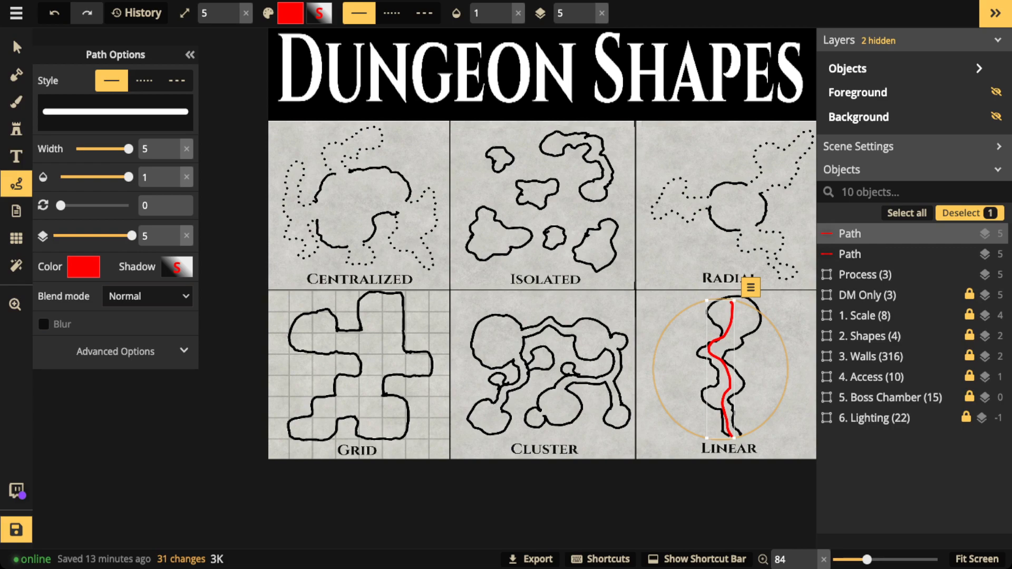
key("Delete")
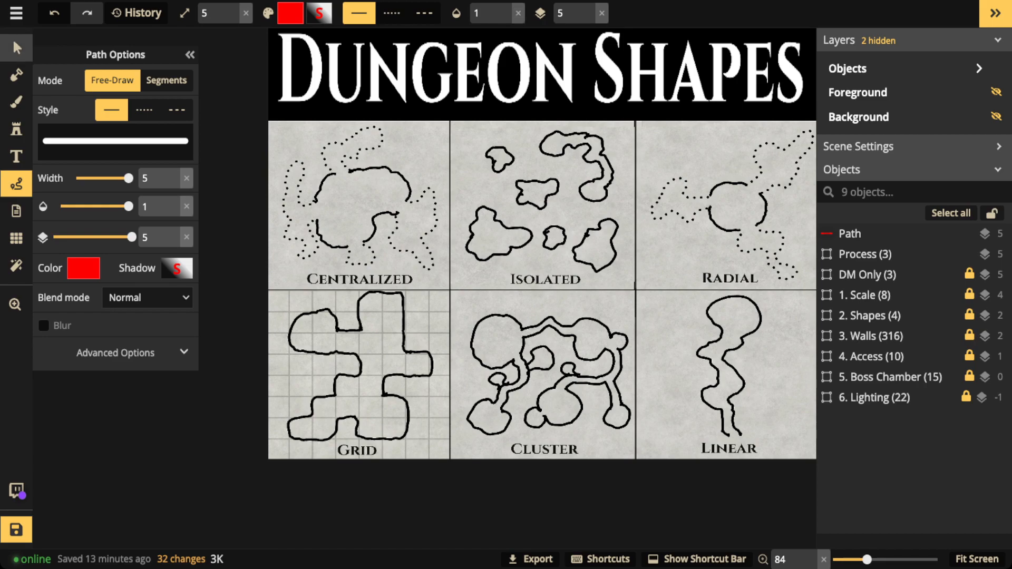
Step: Delete the Dungeon Shapes image from the map
left_click(17, 47)
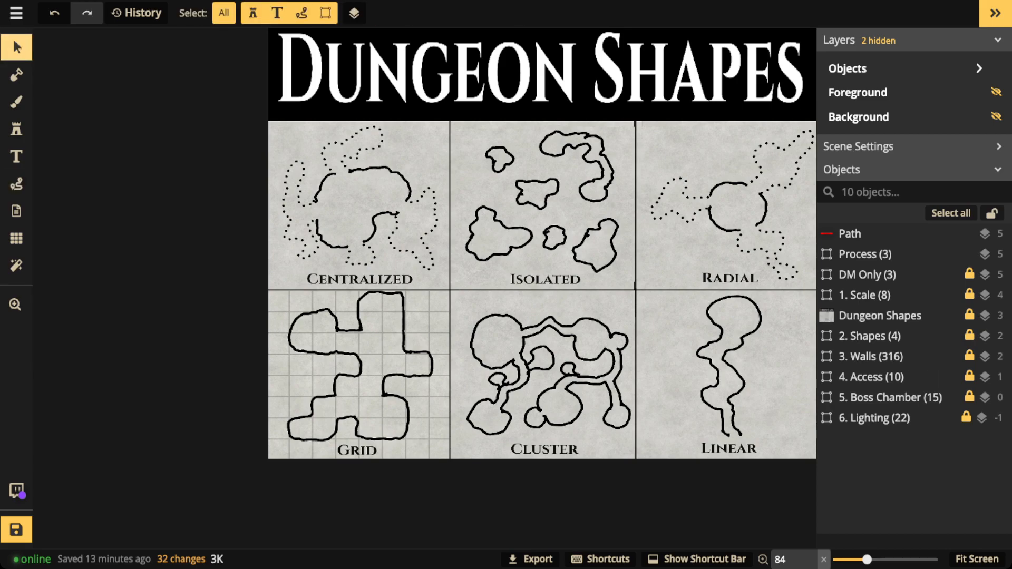
scroll(474, 144, "down", 2)
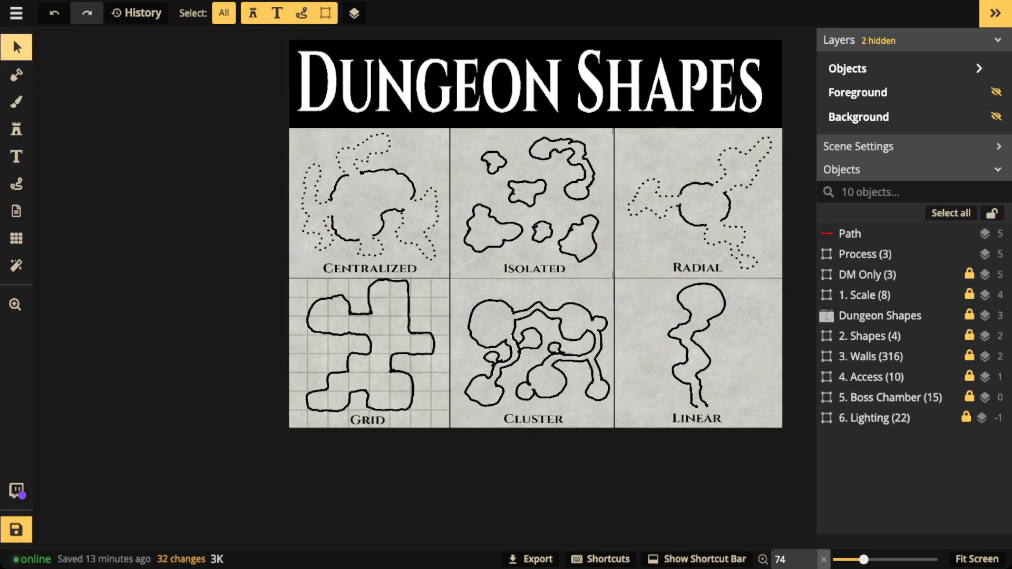
left_click(879, 315)
key("Delete")
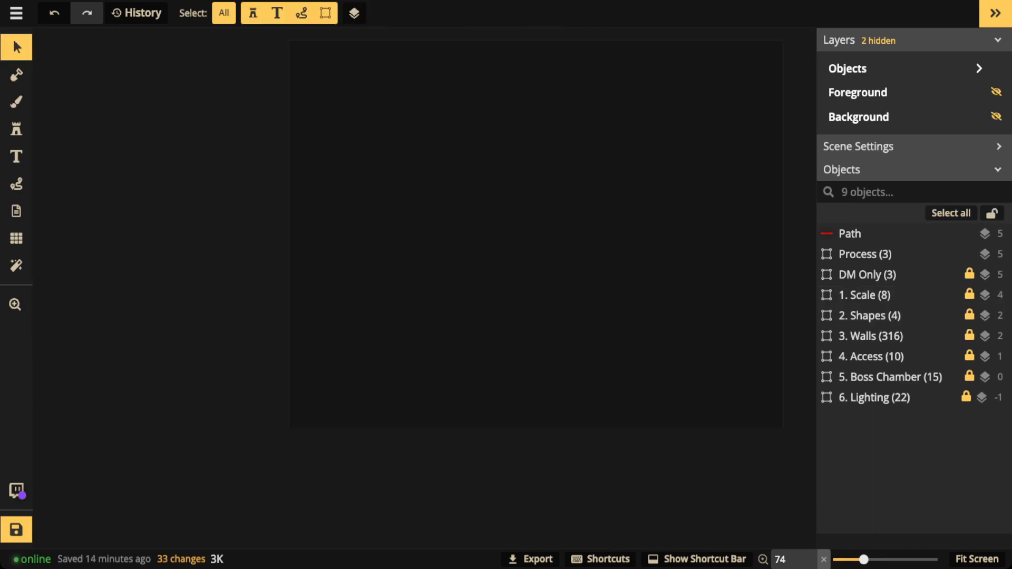
Step: Show the square map grid
left_click(15, 238)
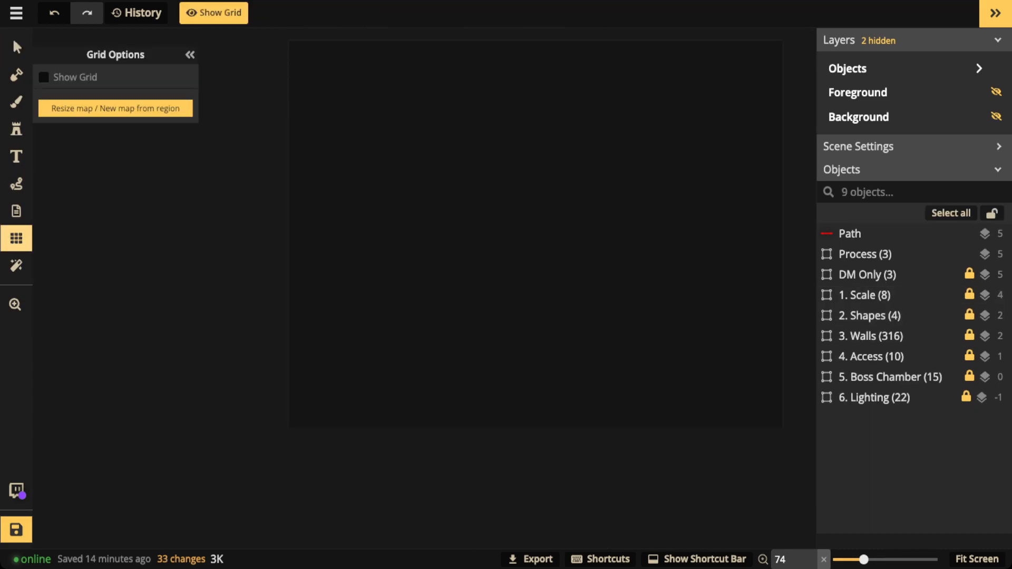
left_click(43, 77)
scroll(574, 125, "down", 1)
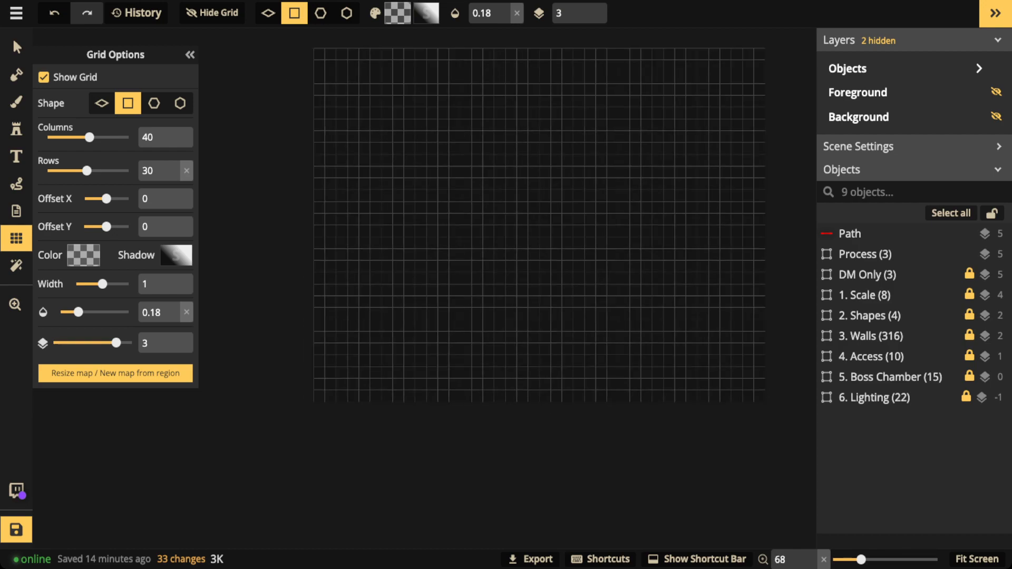
Step: Move the Process group onto the canvas to present the list of stages, and move it back off the canvas
left_click(17, 47)
left_click_drag(237, 190, 490, 192)
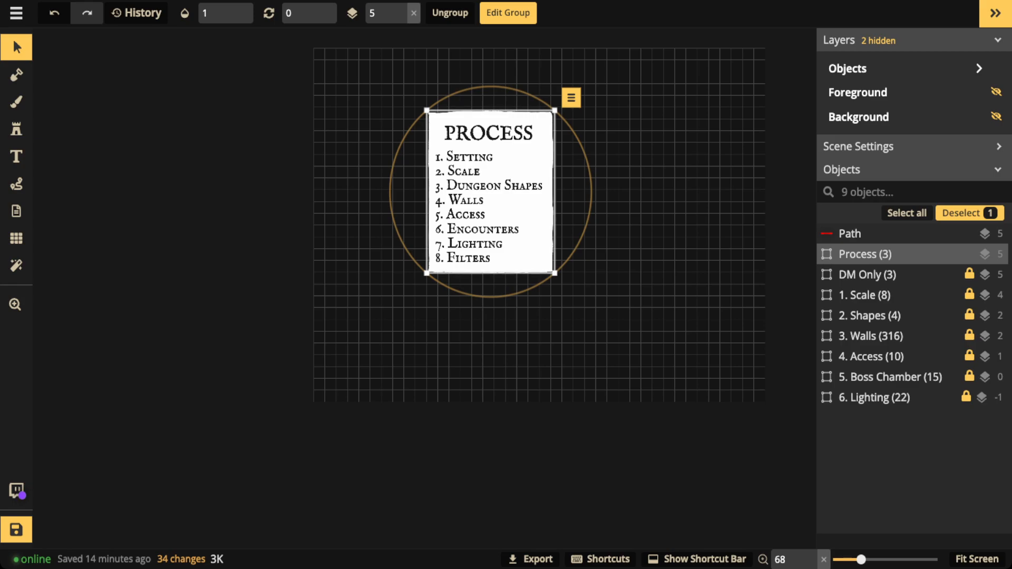
left_click_drag(491, 192, 232, 197)
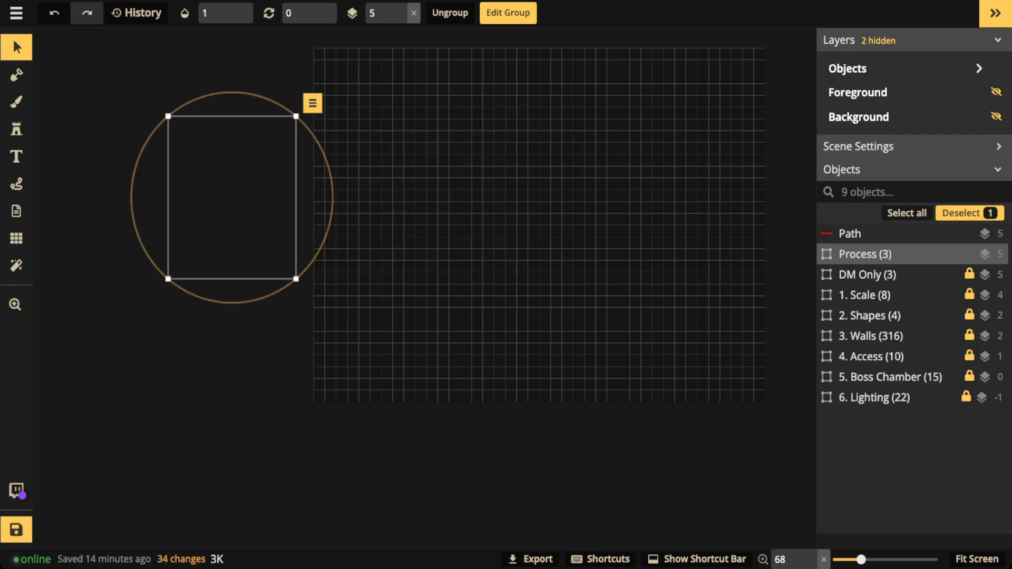
Step: Look over the Mask tool's options, and switch the background brush from a texture to solid black (000000)
left_click(16, 74)
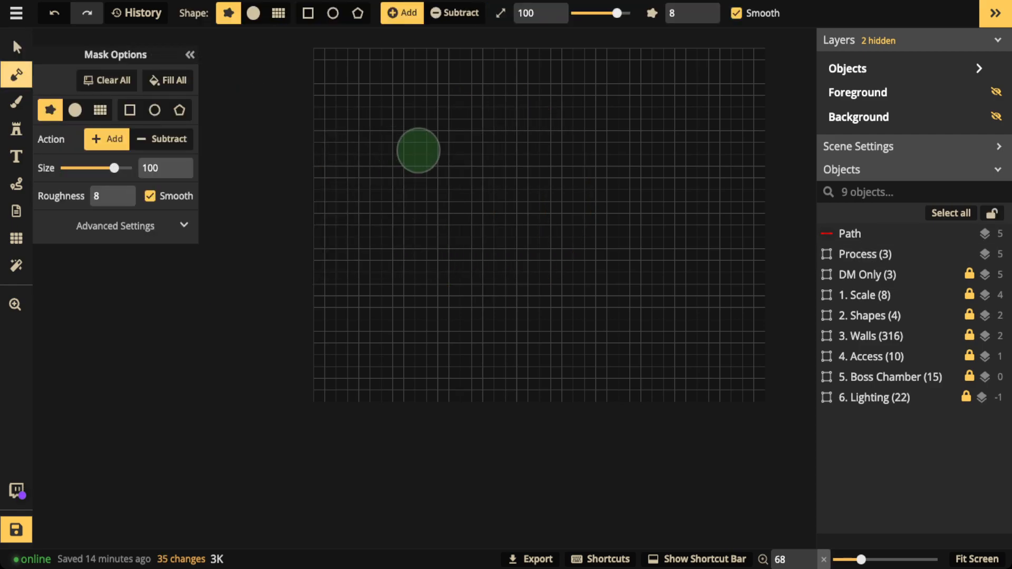
scroll(408, 170, "up", 1)
key("space")
left_click_drag(519, 153, 432, 233)
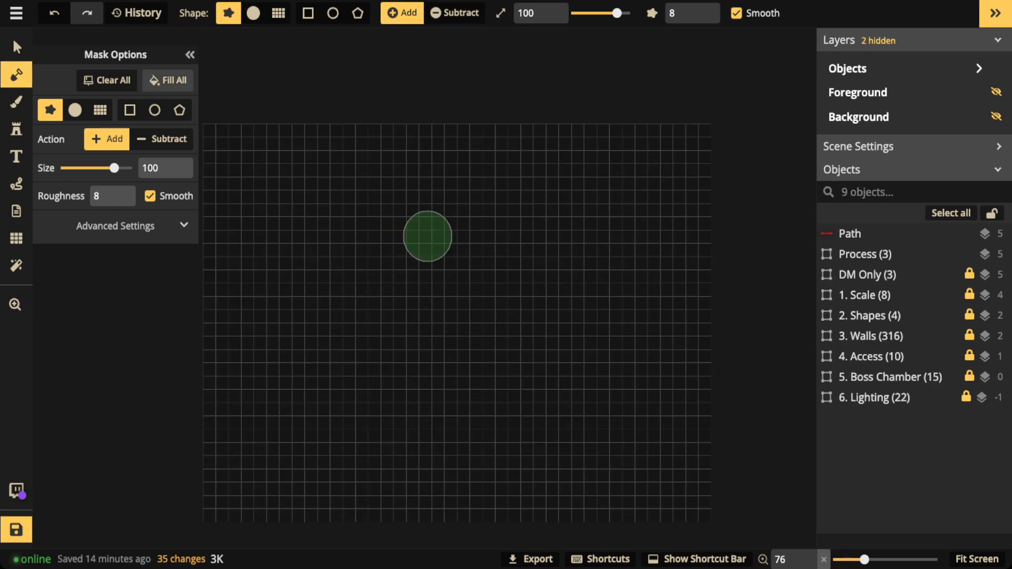
key("b")
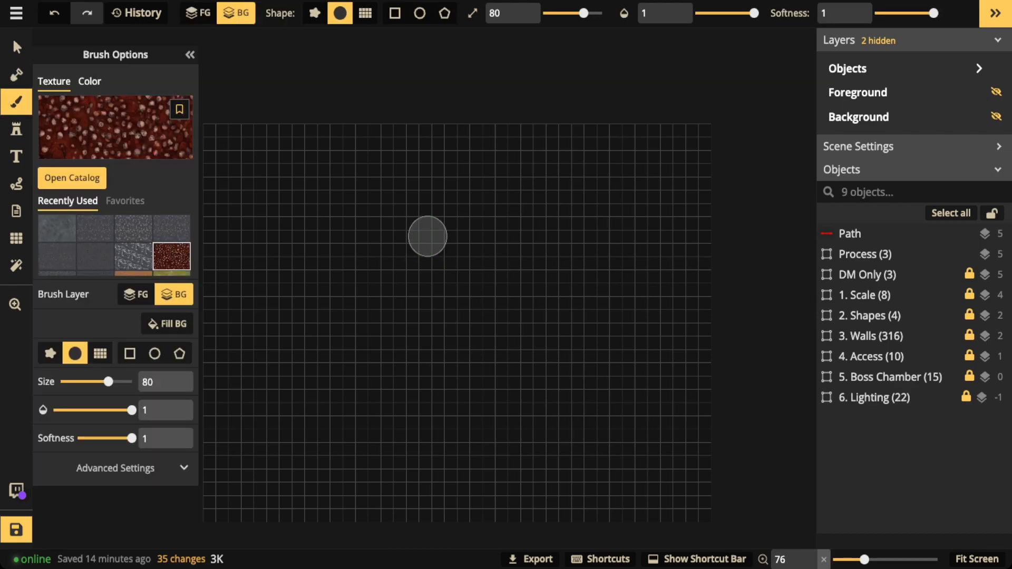
left_click(89, 81)
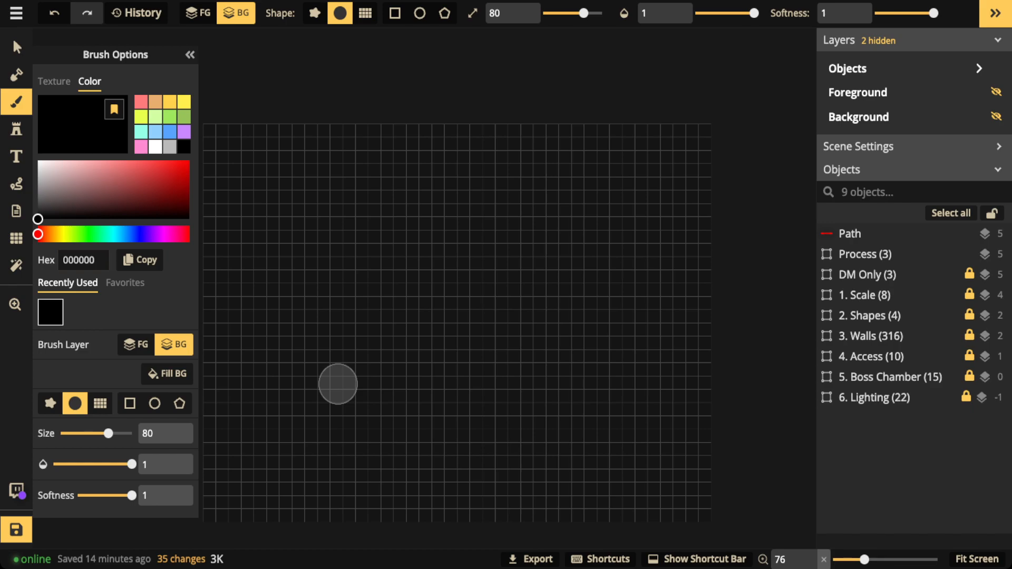
left_click(190, 54)
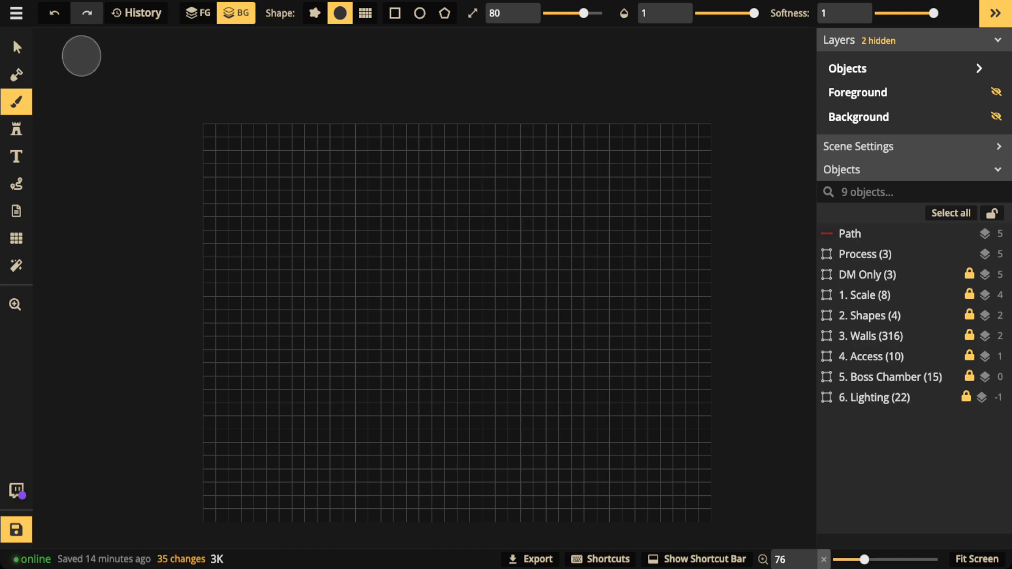
Step: Open the map grid's options
left_click(16, 47)
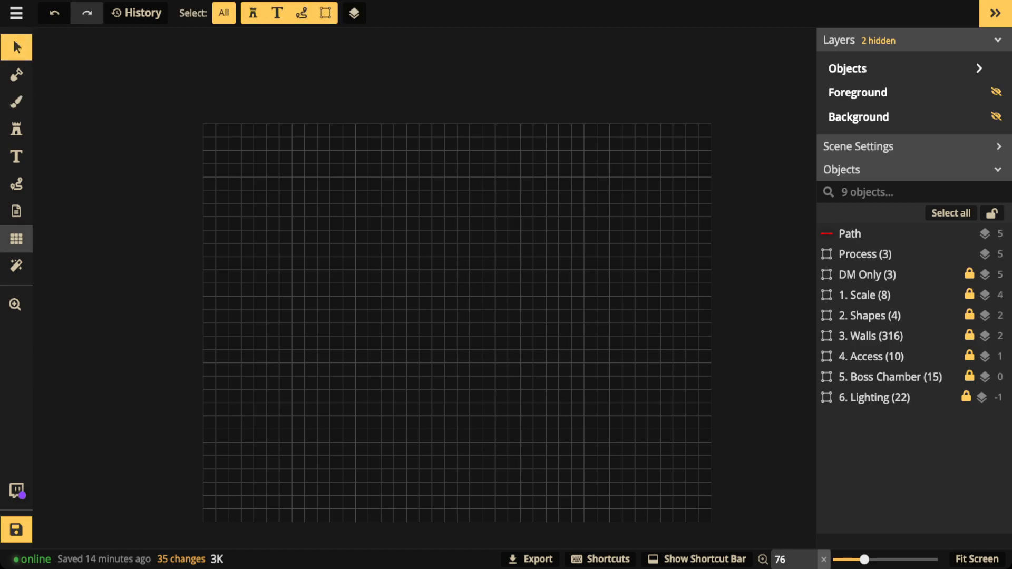
left_click(16, 239)
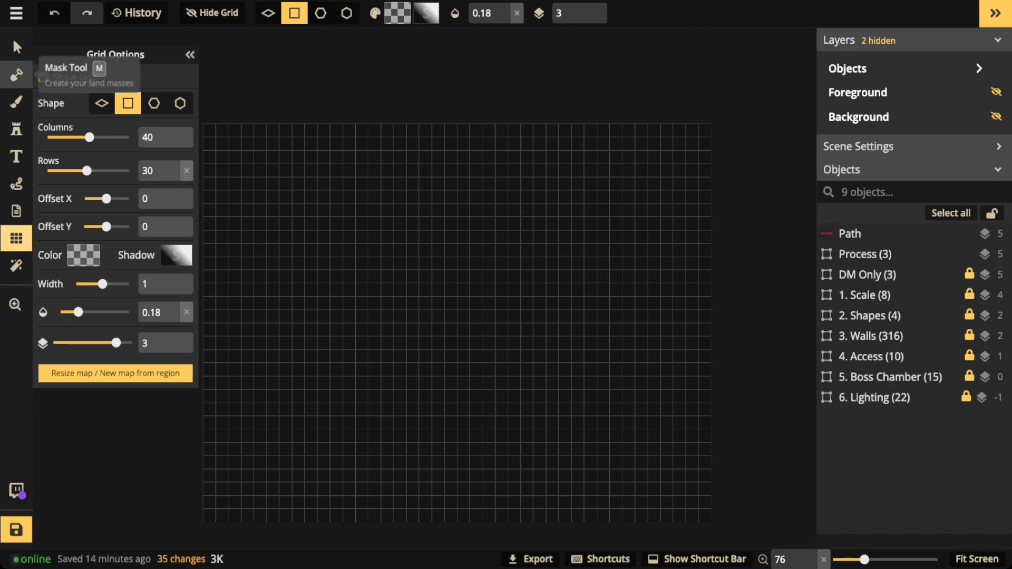
Step: Select the Mask tool and show the Foreground layer with the masked dungeon floors
left_click(17, 75)
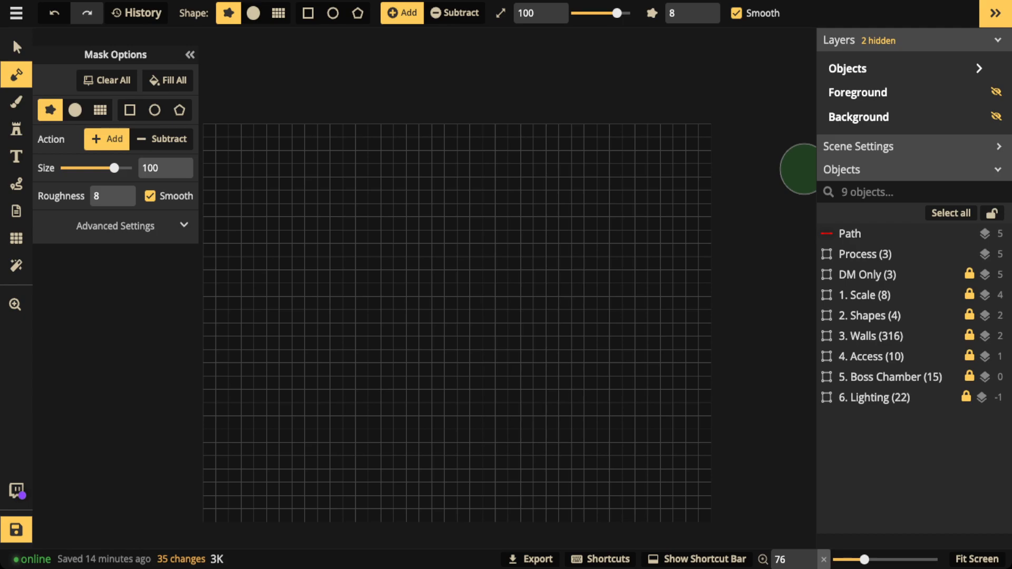
left_click(996, 92)
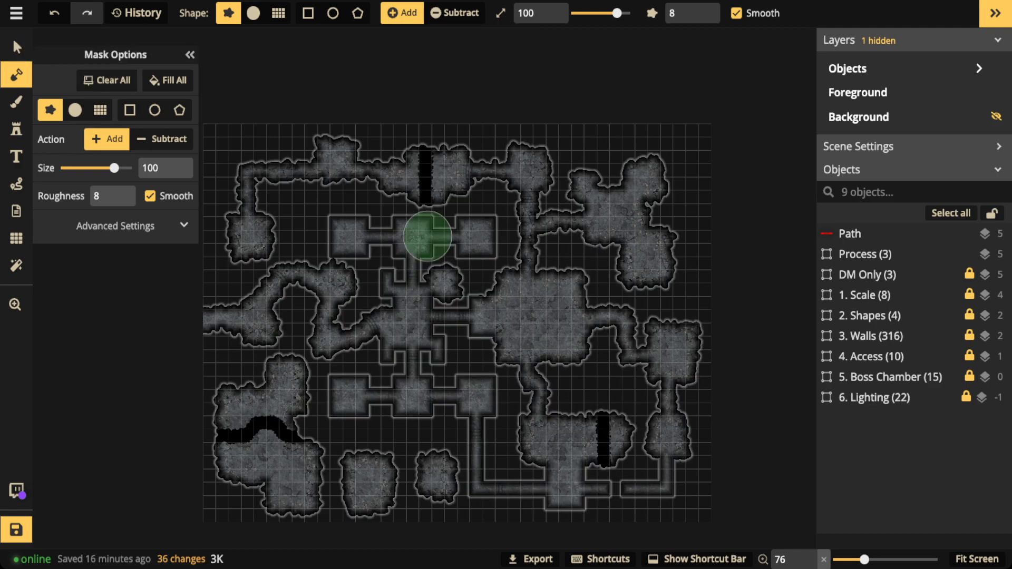
Step: Examine the rooms, corridors and cave shapes of the dungeon foreground up close and as a whole
left_click(16, 47)
scroll(342, 311, "up", 5)
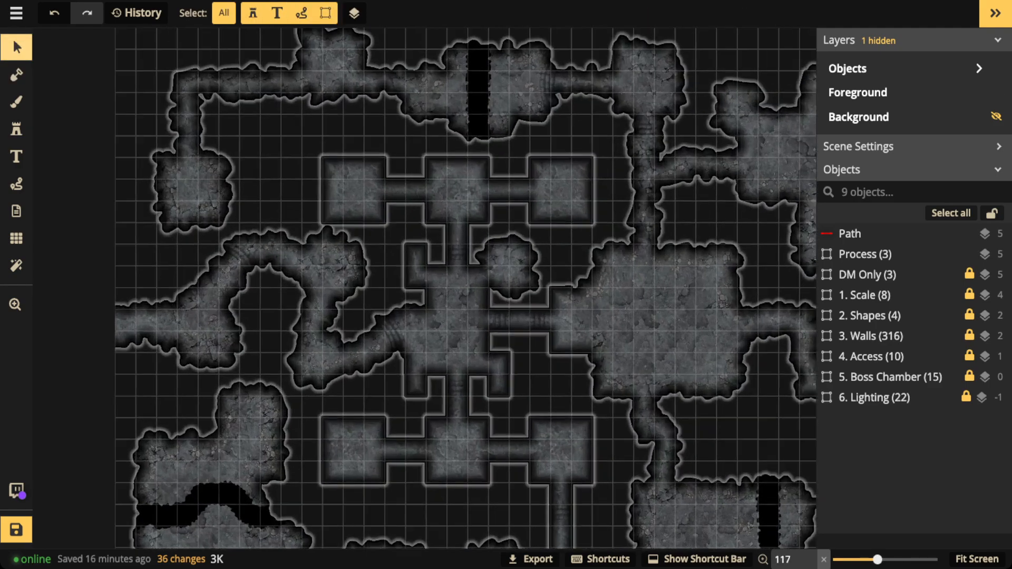
scroll(332, 311, "up", 4)
scroll(395, 311, "down", 4)
left_click_drag(395, 311, 358, 259)
scroll(450, 213, "down", 2)
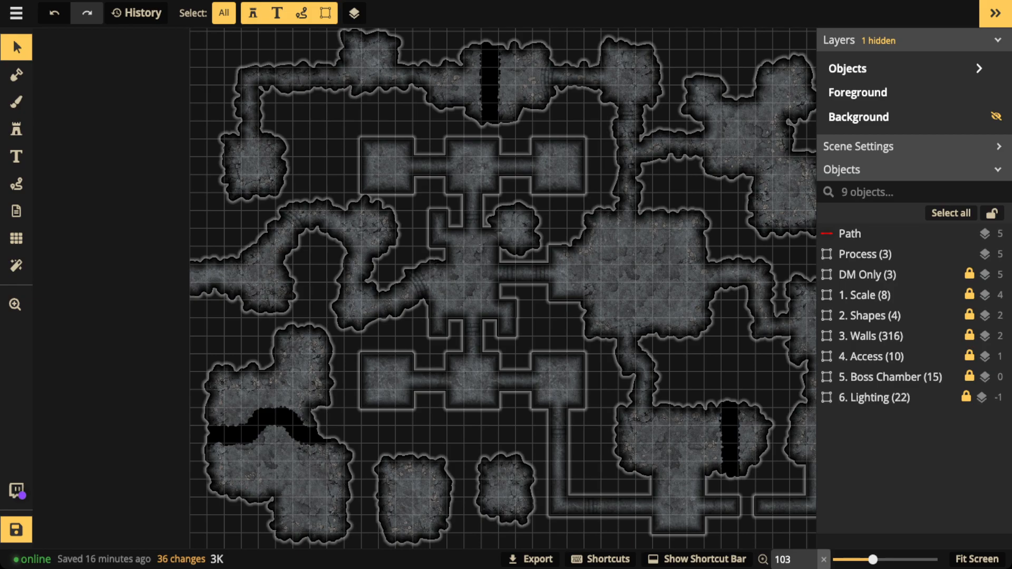
scroll(327, 174, "down", 1)
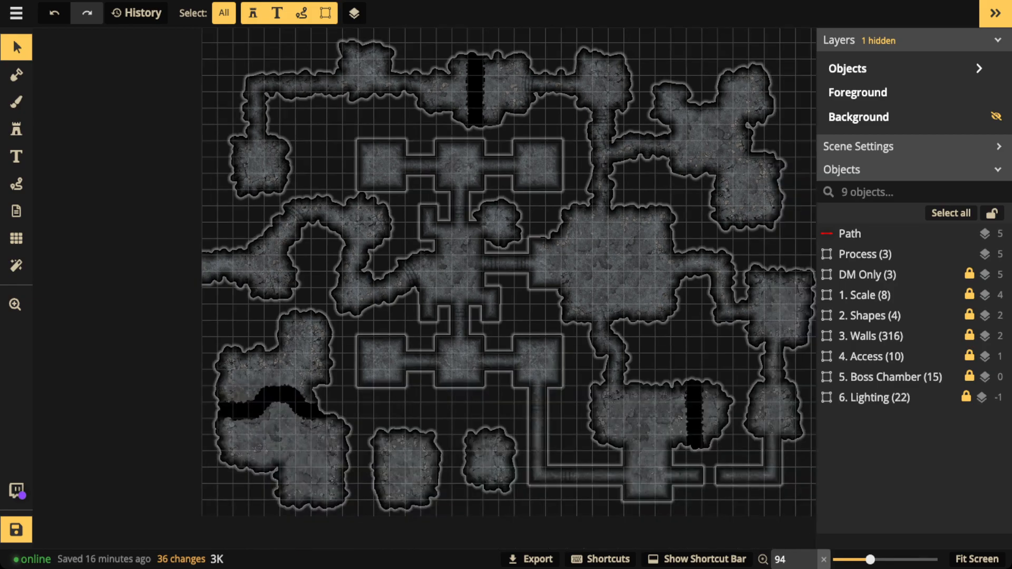
left_click_drag(506, 284, 436, 311)
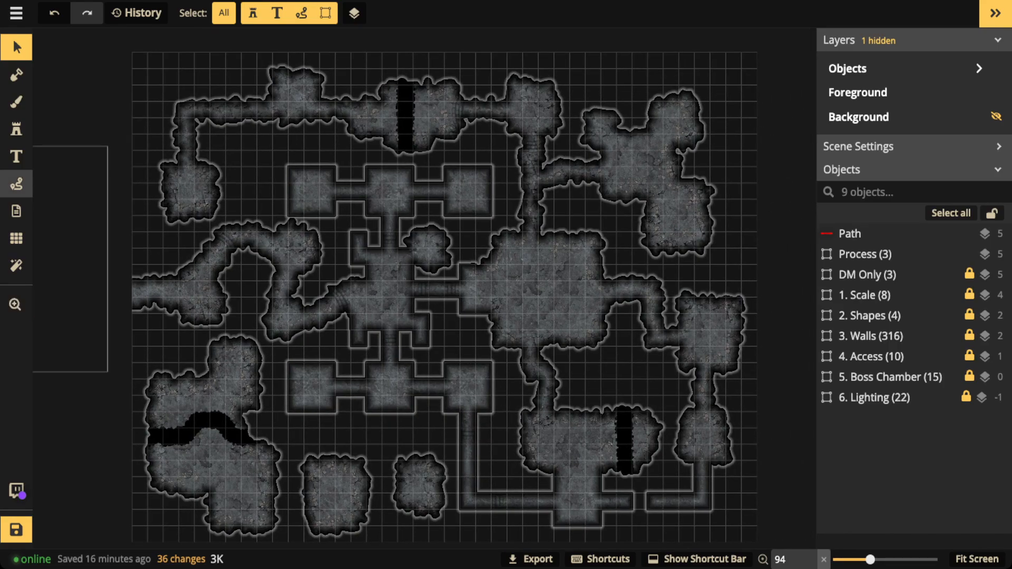
left_click(16, 183)
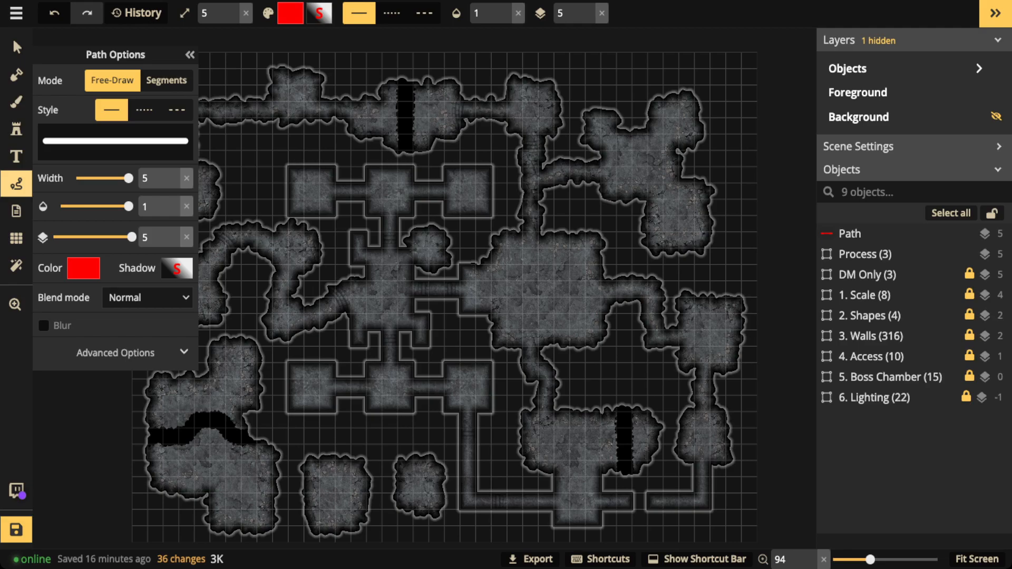
left_click(16, 47)
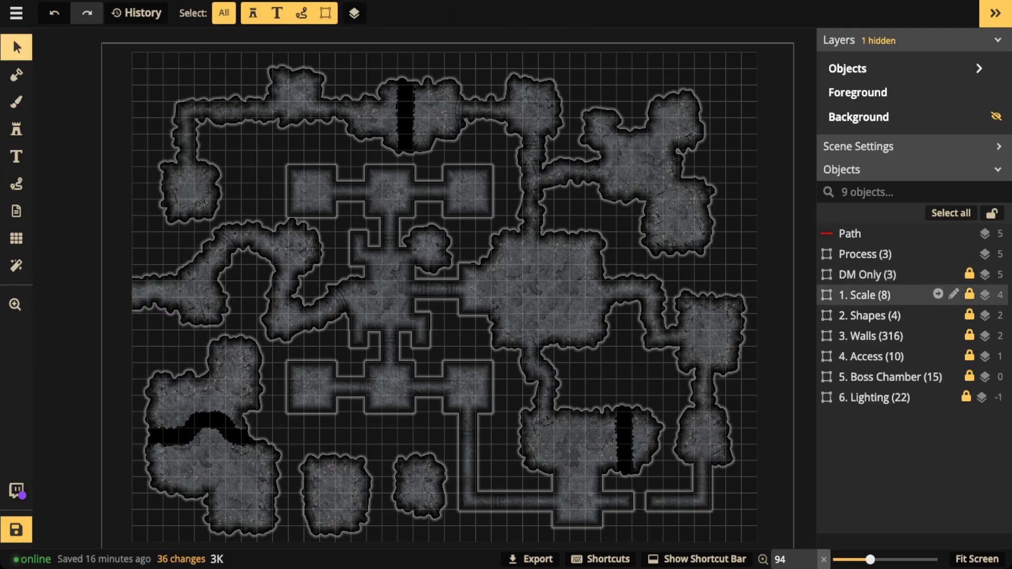
Step: Show the Background layer, and set the grid lines to black (000000) with an opacity of 0.34
left_click(867, 274)
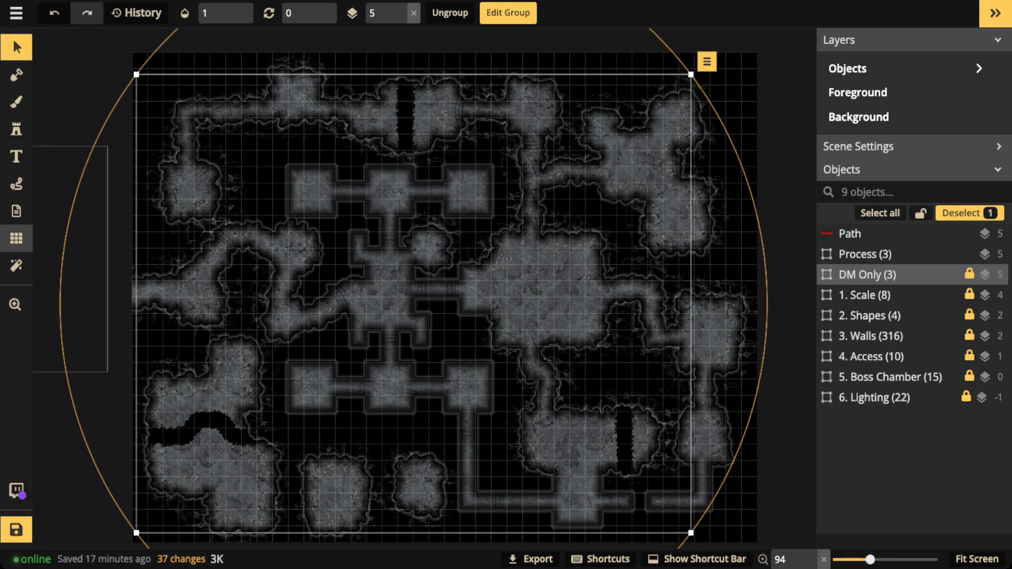
left_click(16, 238)
left_click(83, 255)
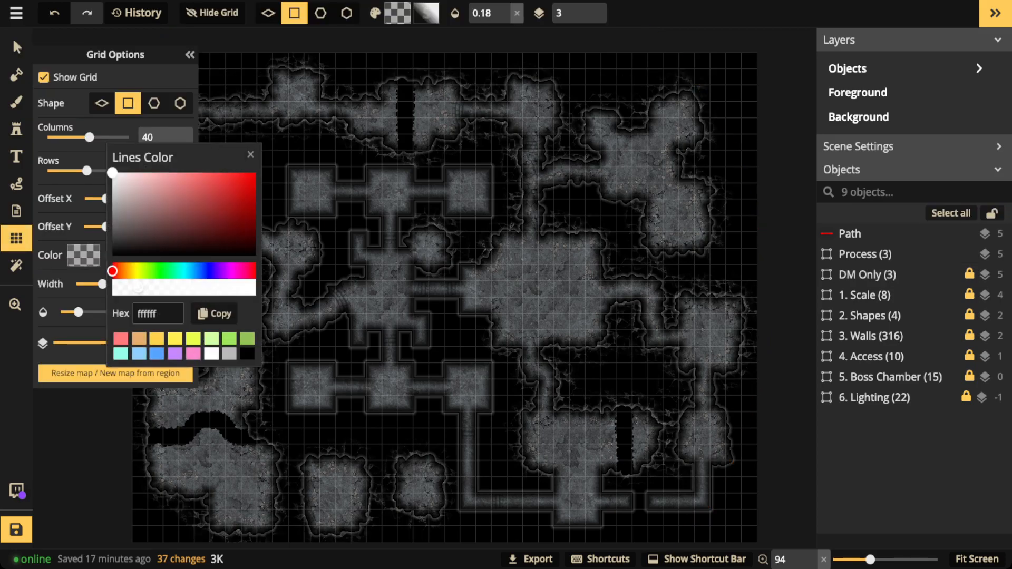
left_click(247, 353)
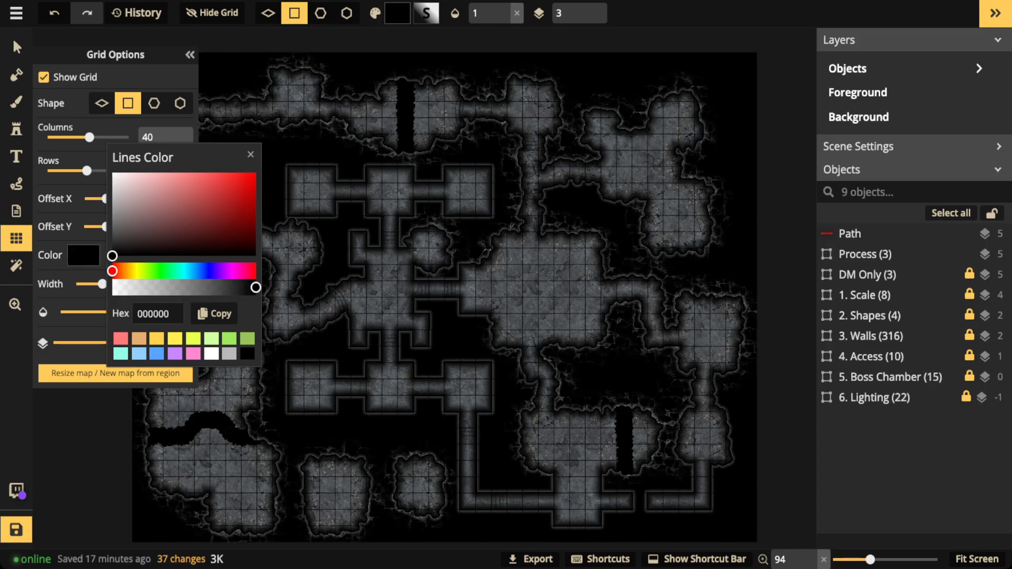
left_click(250, 155)
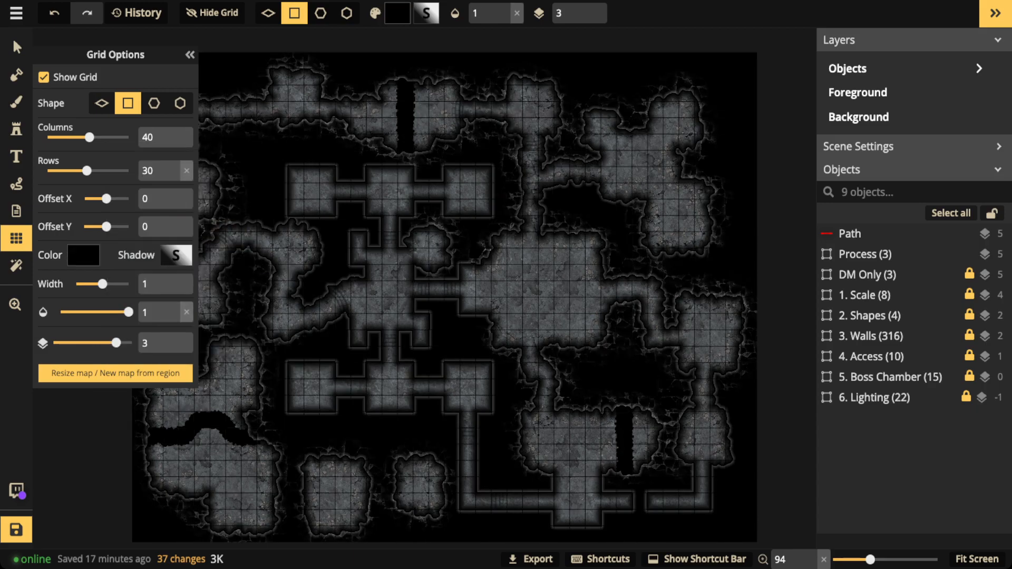
left_click_drag(128, 312, 91, 312)
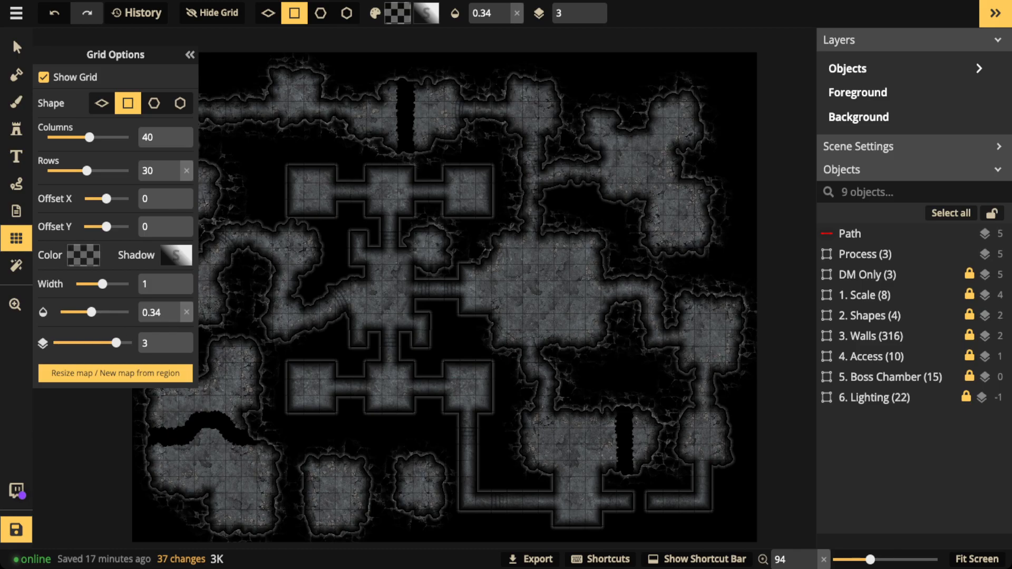
Step: Examine the black grid lines and the cracked wall edges around the cave passages and rooms
scroll(207, 279, "up", 8)
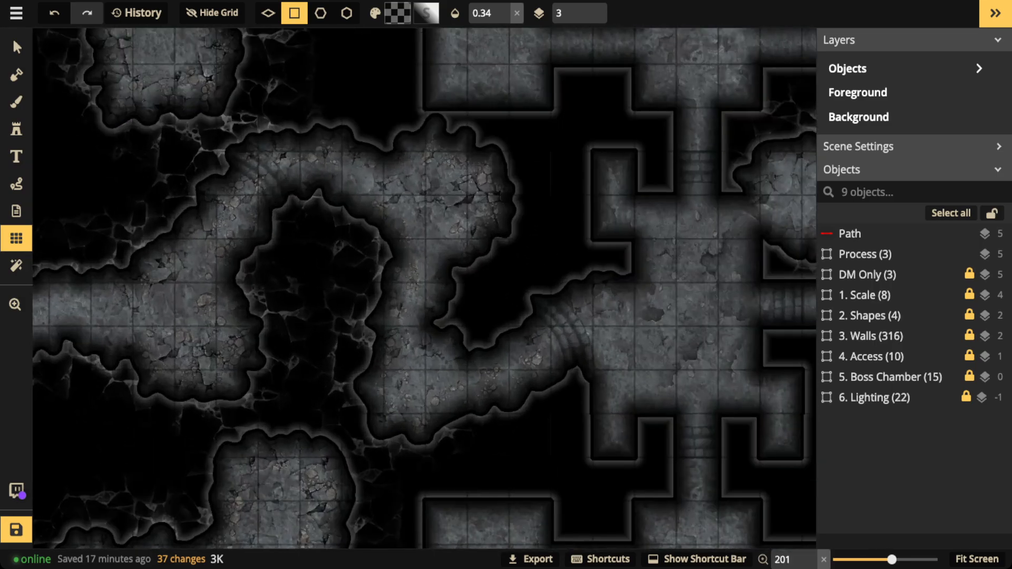
scroll(207, 279, "up", 2)
left_click_drag(207, 280, 231, 527)
left_click_drag(469, 189, 637, 480)
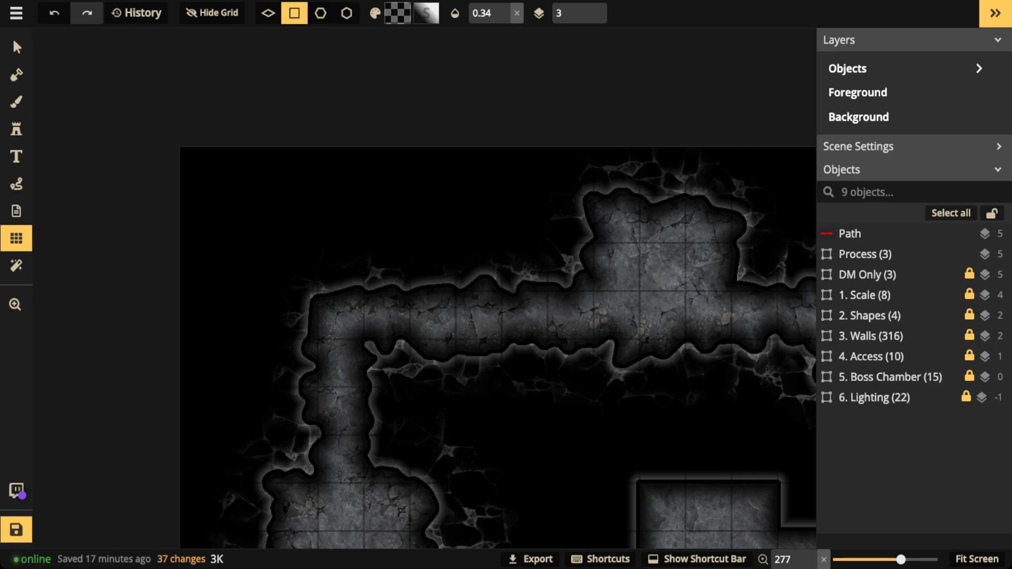
scroll(448, 221, "down", 5)
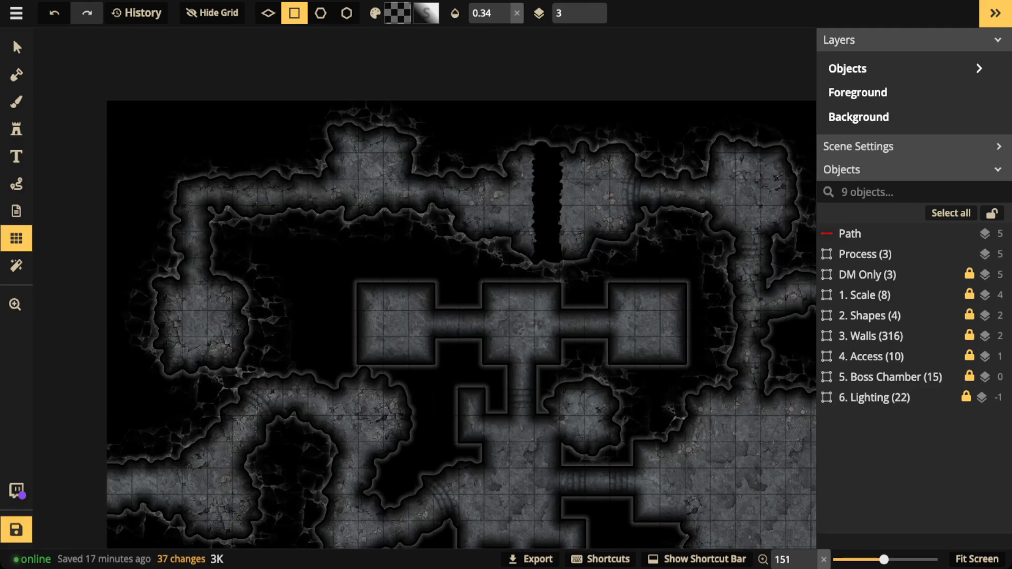
scroll(448, 290, "down", 3)
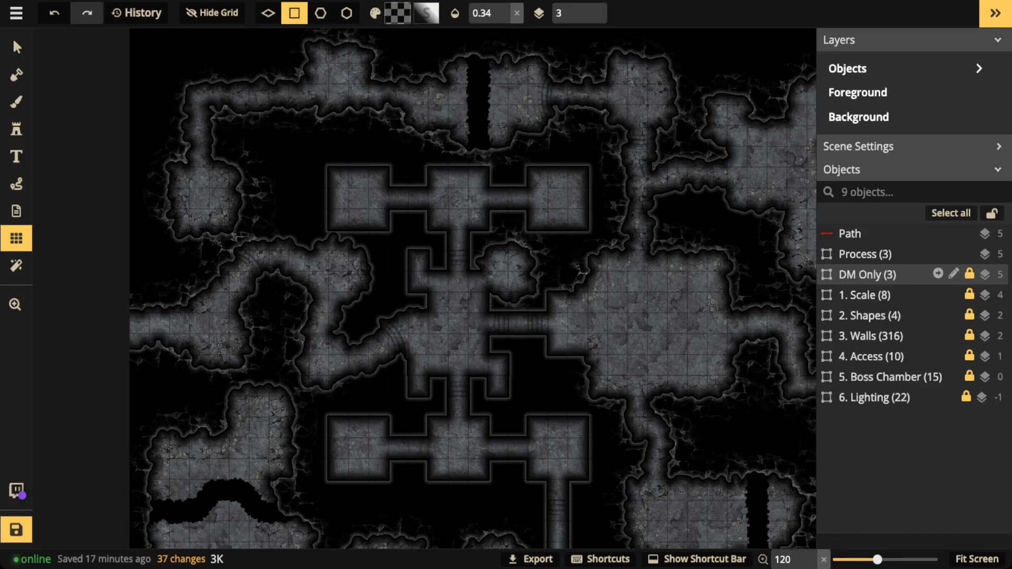
Step: Make the Labels group inside the DM Only group visible, and leave the group
double_click(867, 274)
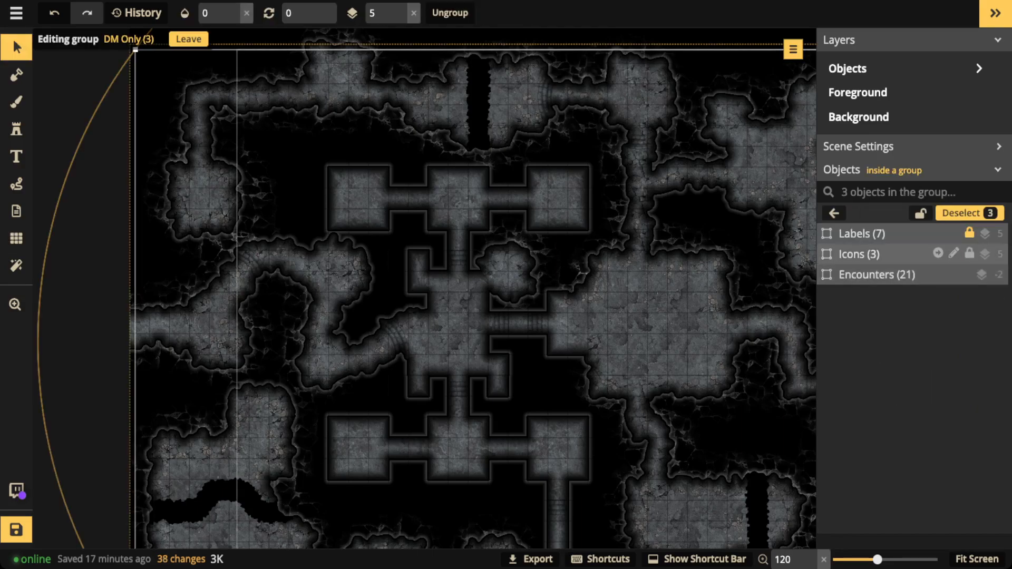
left_click(867, 233)
type("1. Scale (8")
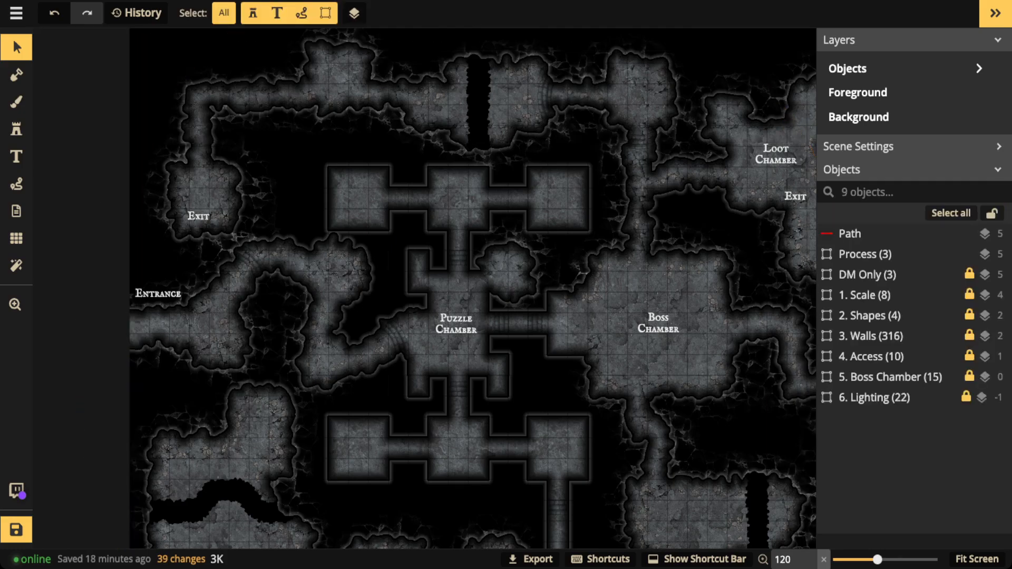
Step: Circle the Puzzle Chamber with a temporary red free-draw path of width 5, and delete the circle
scroll(354, 223, "down", 2)
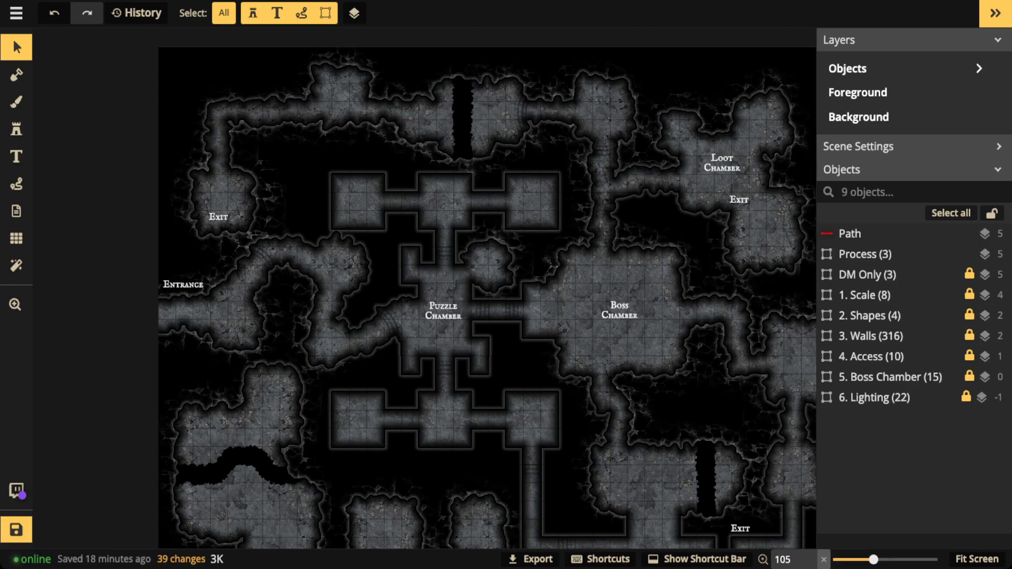
scroll(398, 254, "down", 3)
key("space")
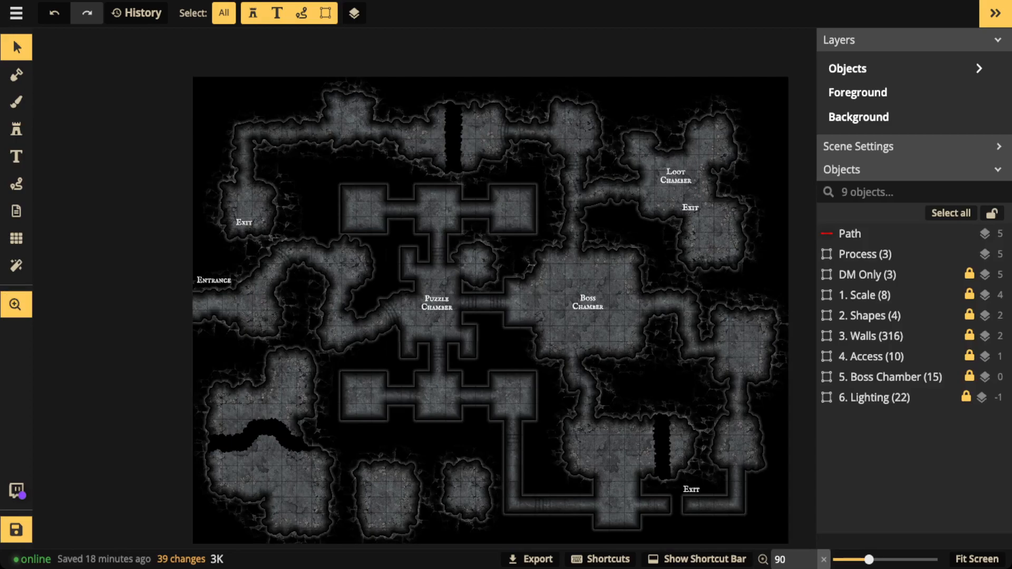
left_click_drag(398, 254, 387, 252)
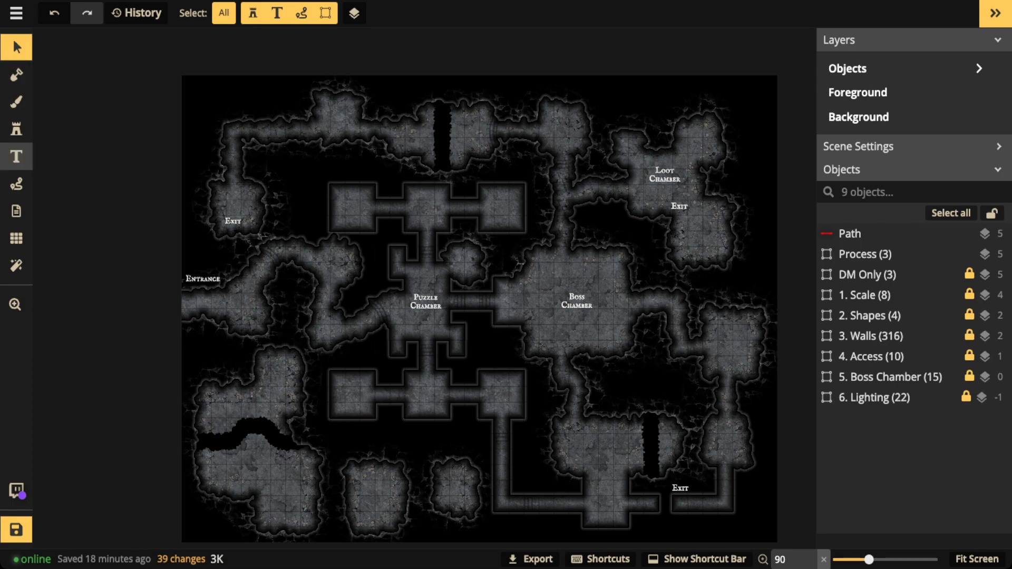
left_click(16, 183)
key("space")
mouse_move(269, 246)
left_mouse_down()
mouse_move(396, 249)
mouse_move(318, 355)
mouse_move(471, 281)
mouse_move(363, 256)
left_mouse_up()
key("Delete")
mouse_move(563, 232)
left_mouse_down()
mouse_move(484, 295)
mouse_move(604, 275)
mouse_move(539, 243)
left_mouse_up()
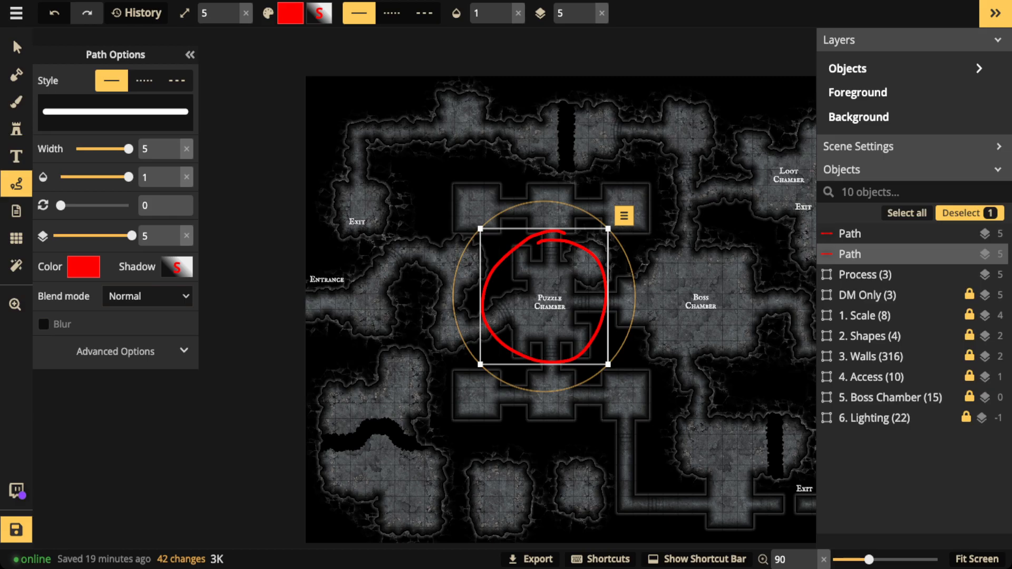
key("Delete")
Step: Circle the Boss Chamber and the Loot Chamber in turn with red free-draw paths, deleting each circle
mouse_move(729, 241)
left_mouse_down()
mouse_move(629, 270)
mouse_move(632, 318)
mouse_move(731, 251)
left_mouse_up()
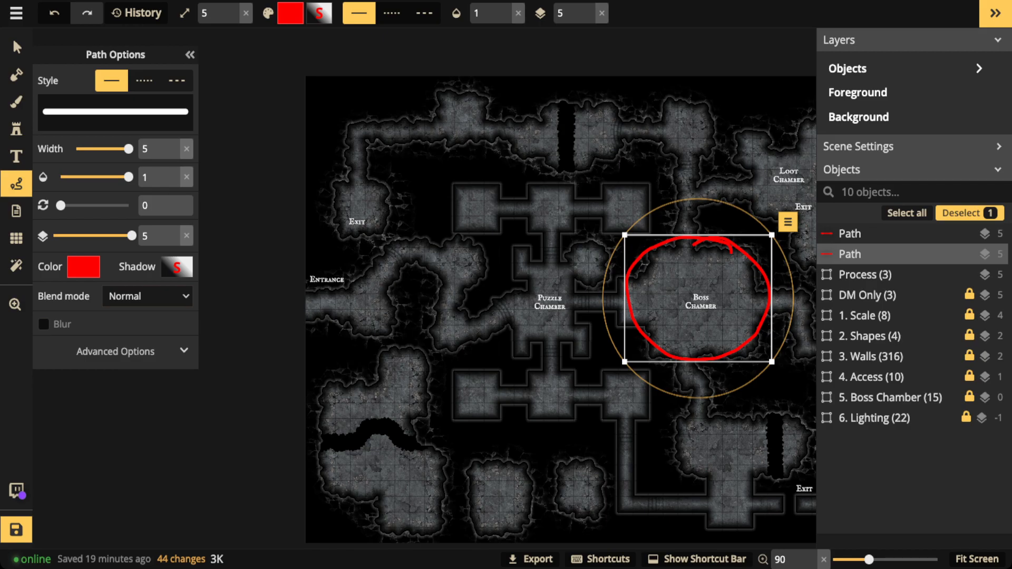
key("Delete")
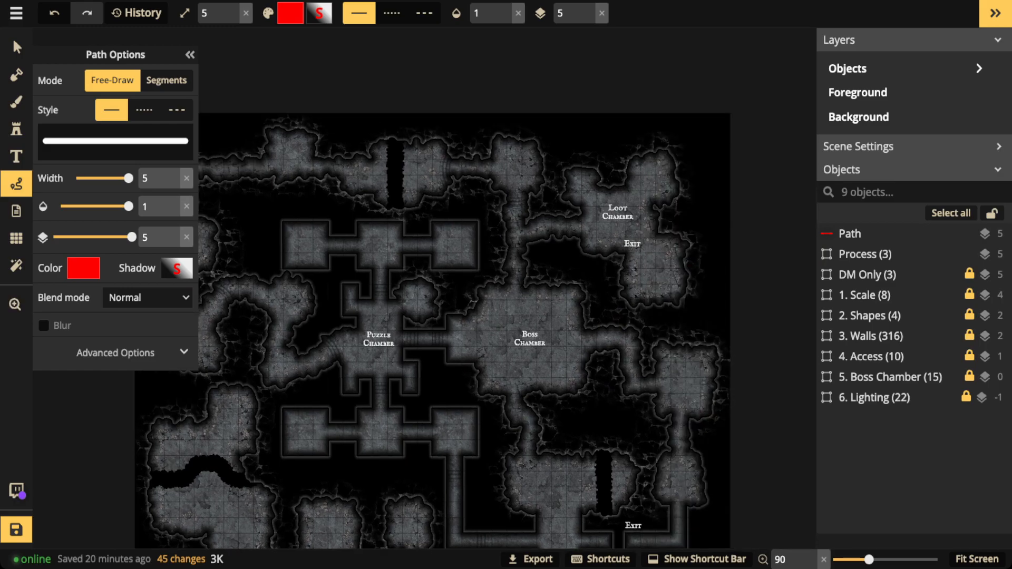
mouse_move(628, 160)
left_mouse_down()
mouse_move(570, 224)
mouse_move(628, 260)
mouse_move(632, 167)
left_mouse_up()
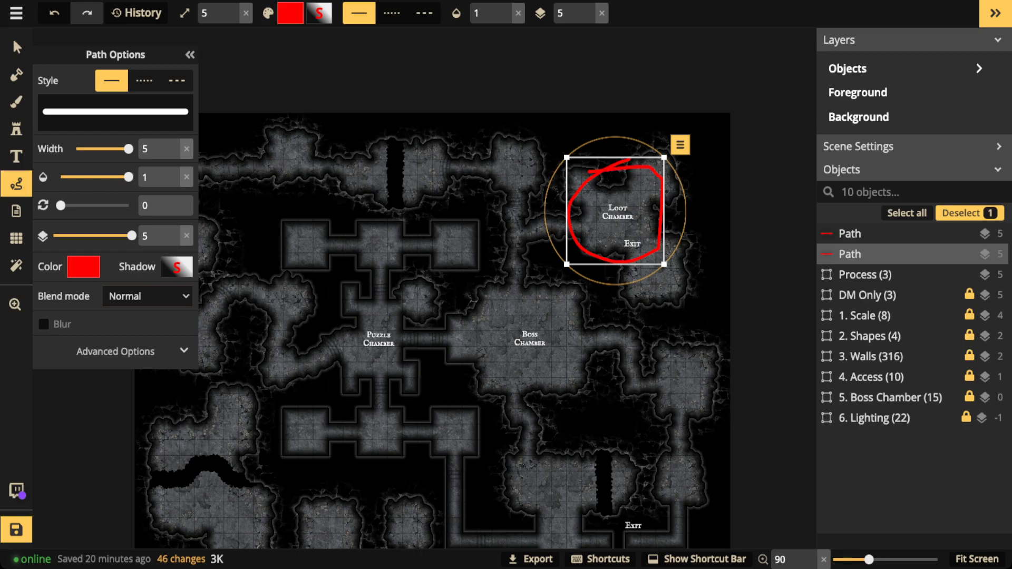
key("Delete")
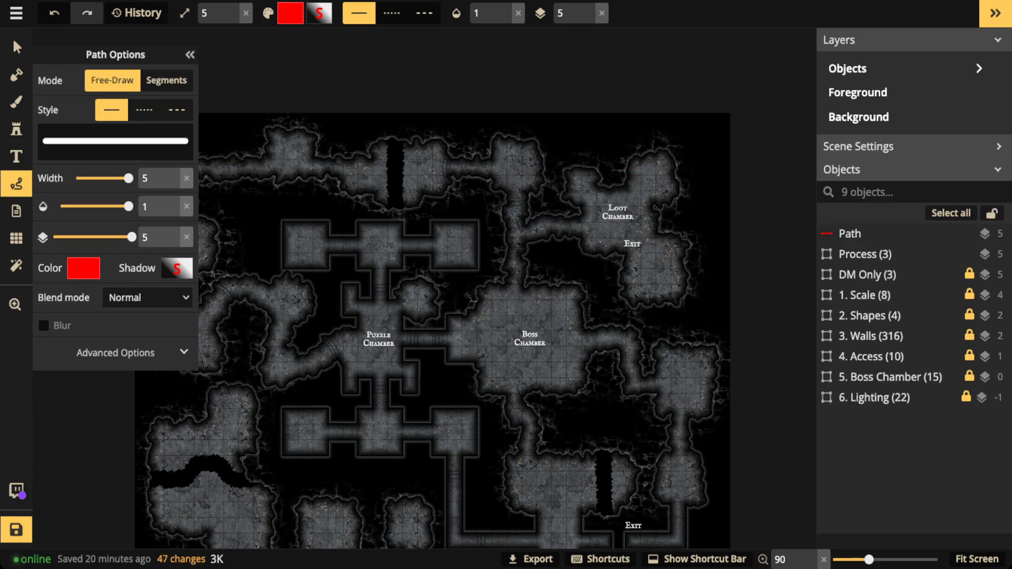
Step: Draw a red path from the Boss Chamber to a loop around the Loot Chamber label, and delete it
mouse_move(511, 311)
left_mouse_down()
mouse_move(515, 262)
mouse_move(581, 224)
left_mouse_up()
mouse_move(593, 225)
left_mouse_down()
mouse_move(629, 235)
mouse_move(620, 183)
mouse_move(595, 232)
left_mouse_up()
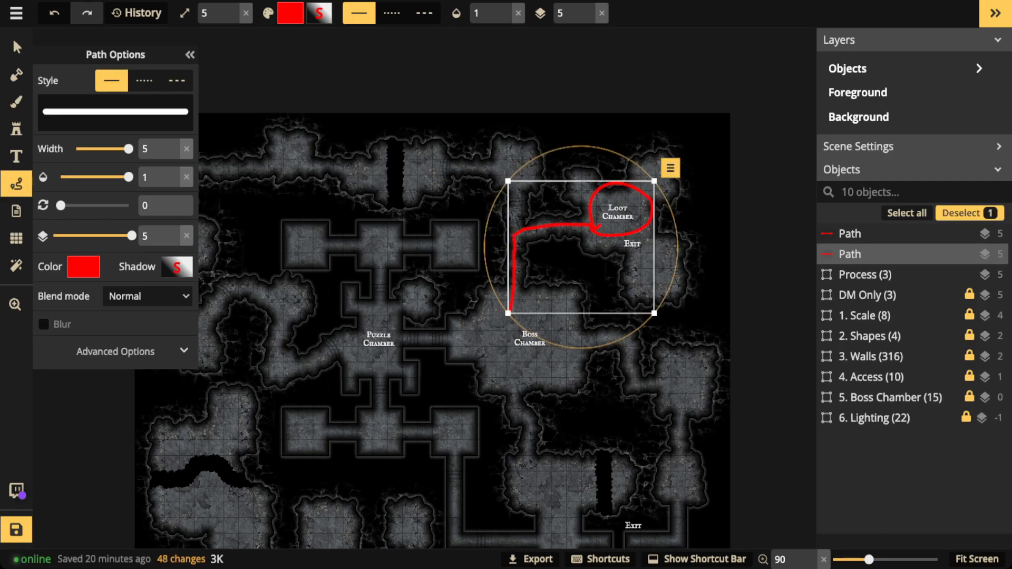
key("Delete")
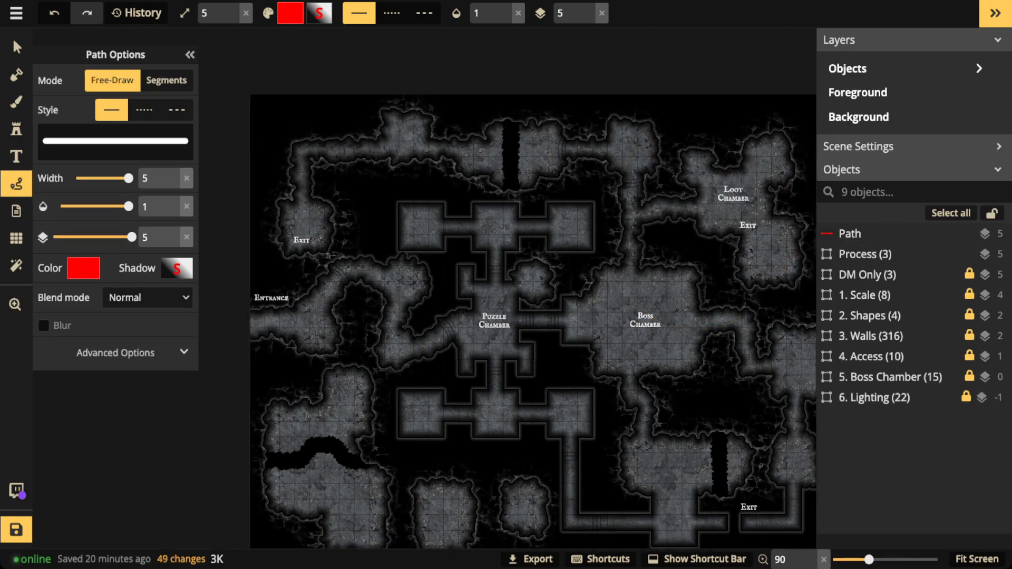
Step: Trace the route from the entrance through the Puzzle and Boss Chambers toward the Loot Chamber in red, and circle the exit above the entrance
mouse_move(252, 320)
left_mouse_down()
mouse_move(275, 326)
mouse_move(308, 284)
mouse_move(388, 268)
mouse_move(413, 290)
mouse_move(391, 337)
mouse_move(440, 334)
left_mouse_up()
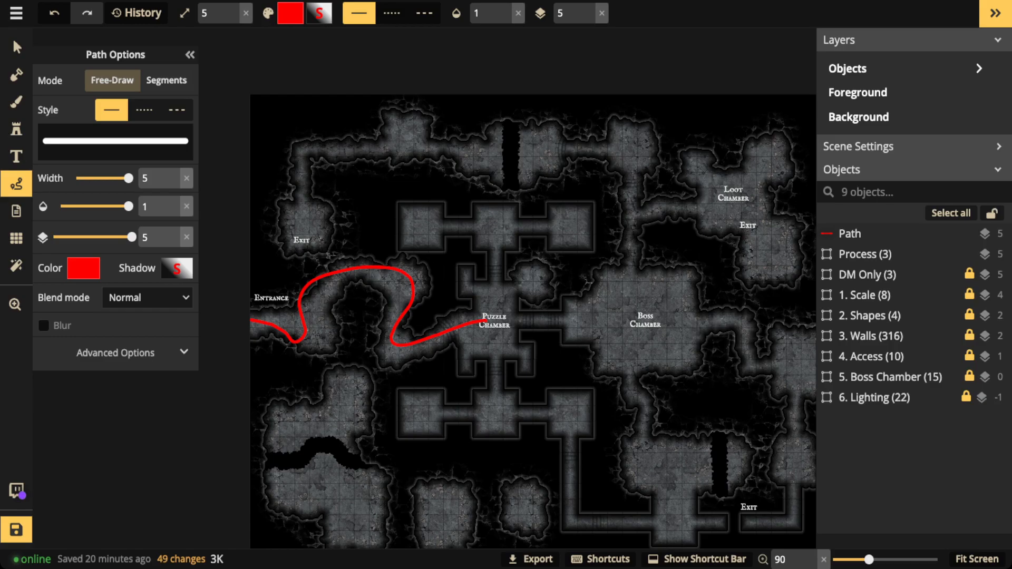
left_click_drag(486, 320, 604, 321)
mouse_move(631, 280)
left_mouse_down()
mouse_move(623, 213)
mouse_move(749, 218)
mouse_move(673, 166)
left_mouse_up()
key("Escape")
mouse_move(644, 463)
left_mouse_down()
mouse_move(677, 432)
mouse_move(665, 432)
mouse_move(843, 501)
left_mouse_up()
mouse_move(404, 240)
left_mouse_down()
mouse_move(379, 269)
mouse_move(379, 240)
left_mouse_up()
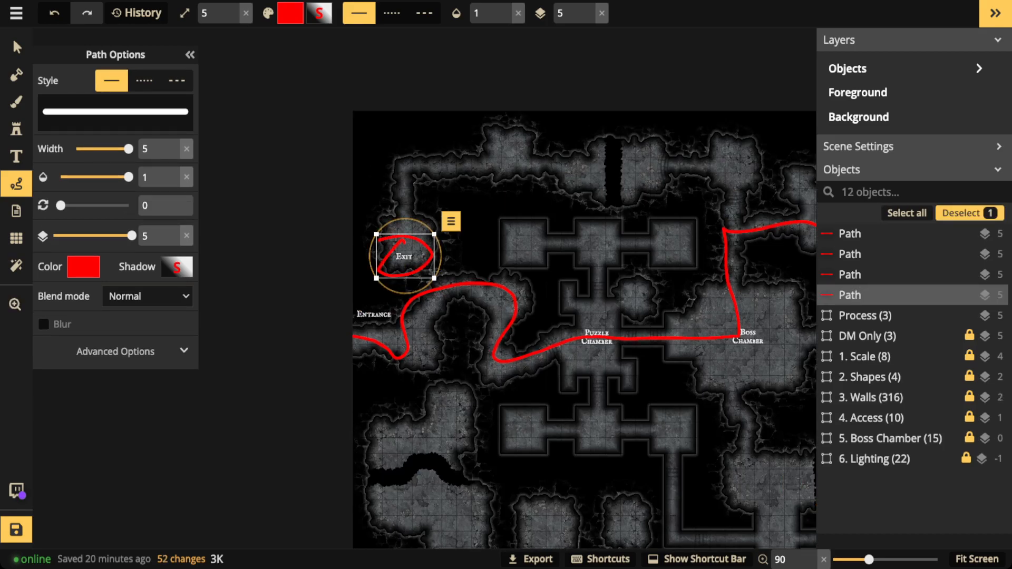
Step: Select all the red route and exit annotations over the map and delete them
left_click(17, 47)
scroll(341, 186, "down", 1)
left_click_drag(378, 171, 818, 537)
key("Delete")
Step: Bring the whole dungeon into view and open the Mask tool's advanced settings
scroll(567, 280, "down", 1)
left_click_drag(567, 315, 442, 295)
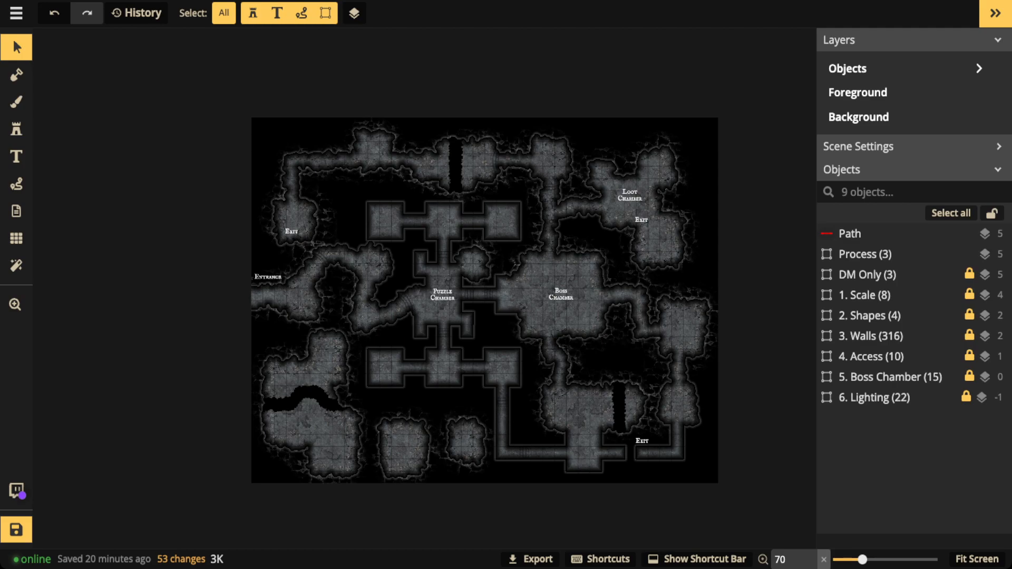
scroll(383, 251, "up", 2)
left_click_drag(634, 332, 601, 316)
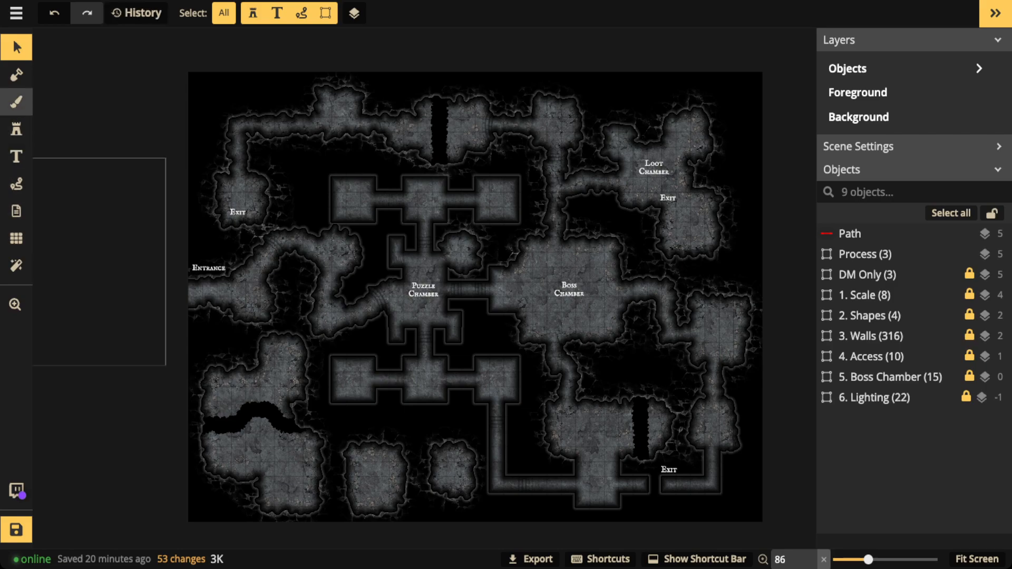
left_click(17, 74)
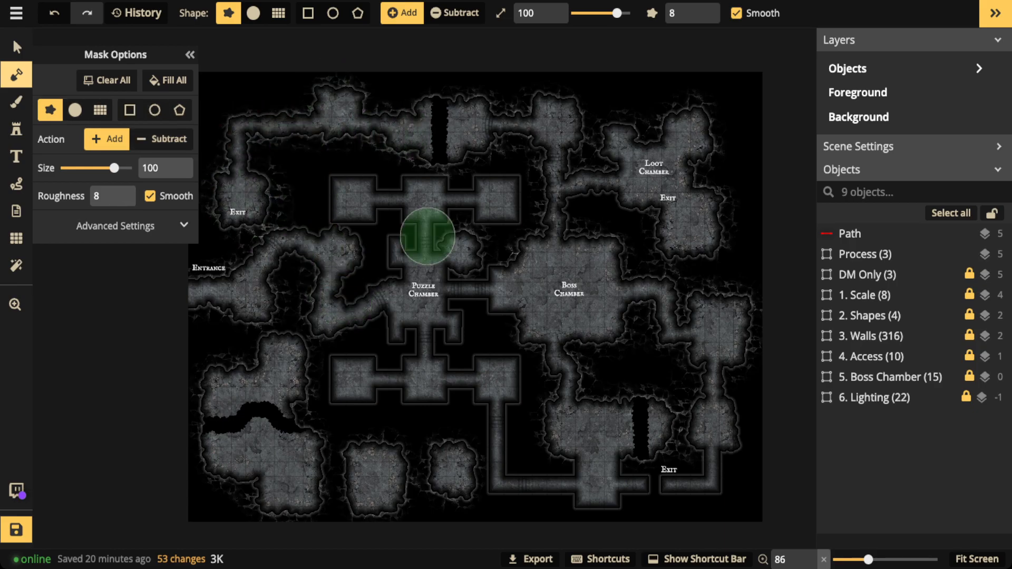
left_click(116, 225)
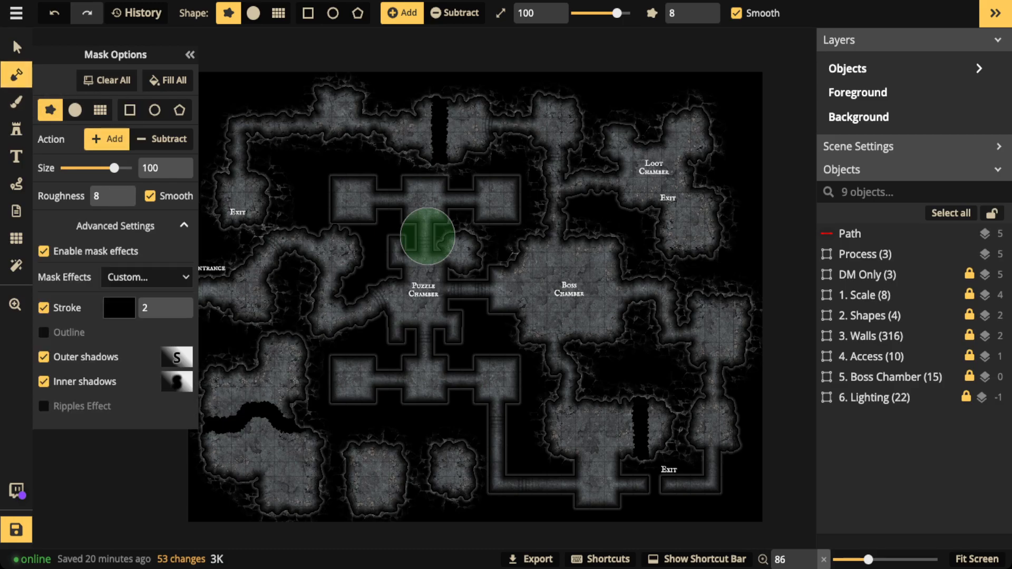
Step: Disable the mask effects to view the map without stroke and shadows, and enable them again
left_click(44, 251)
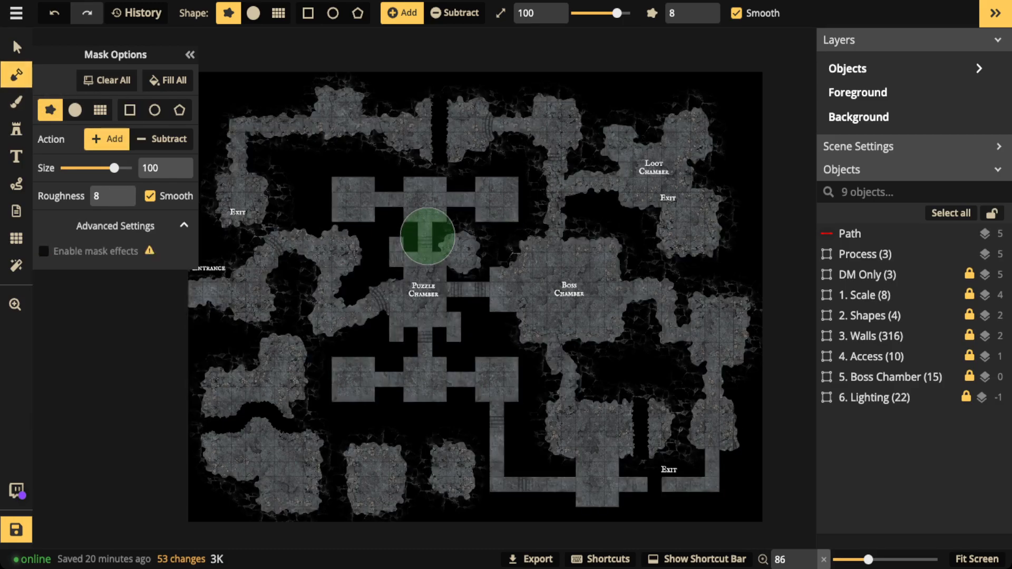
left_click(17, 47)
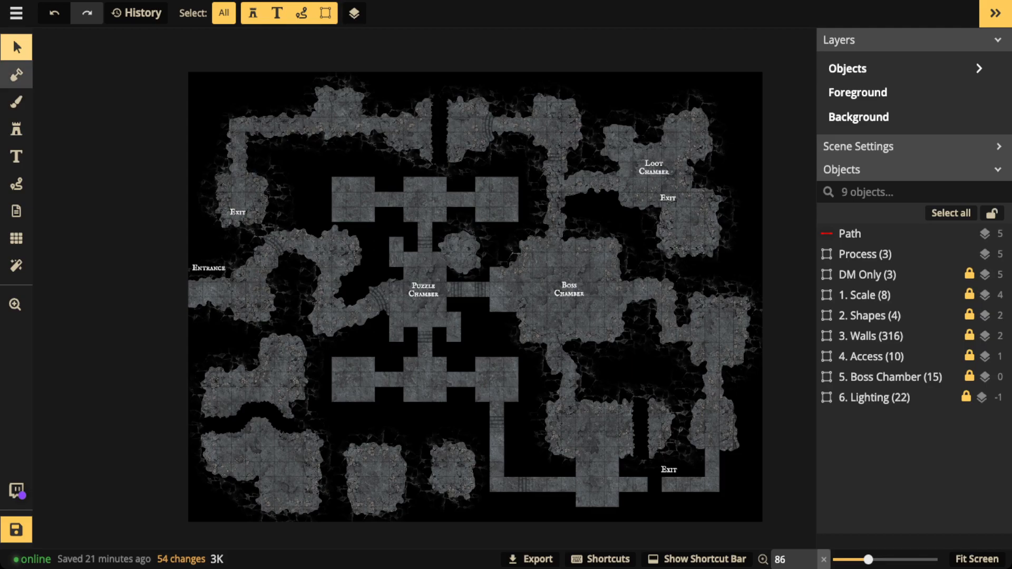
left_click(16, 74)
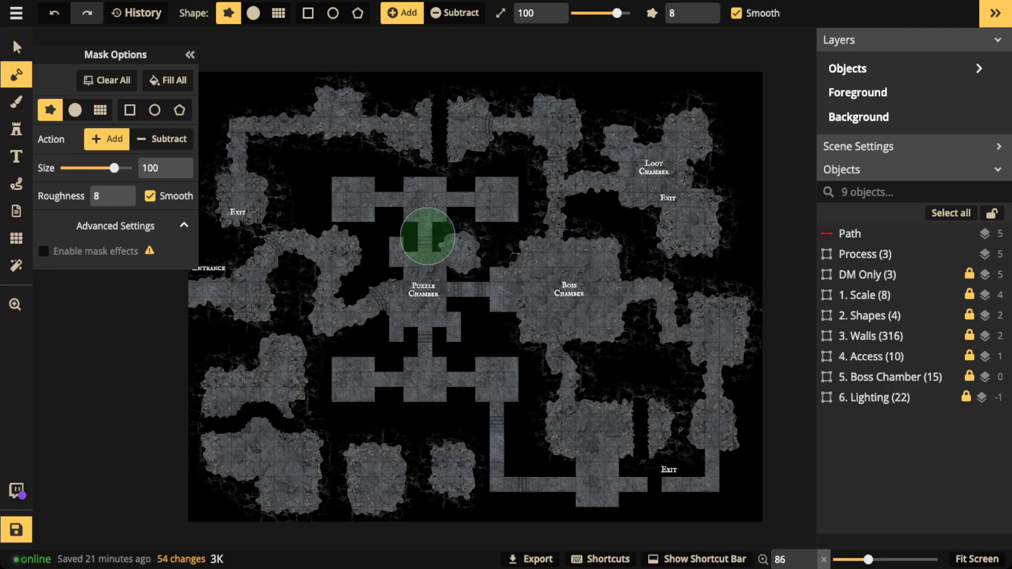
left_click(44, 251)
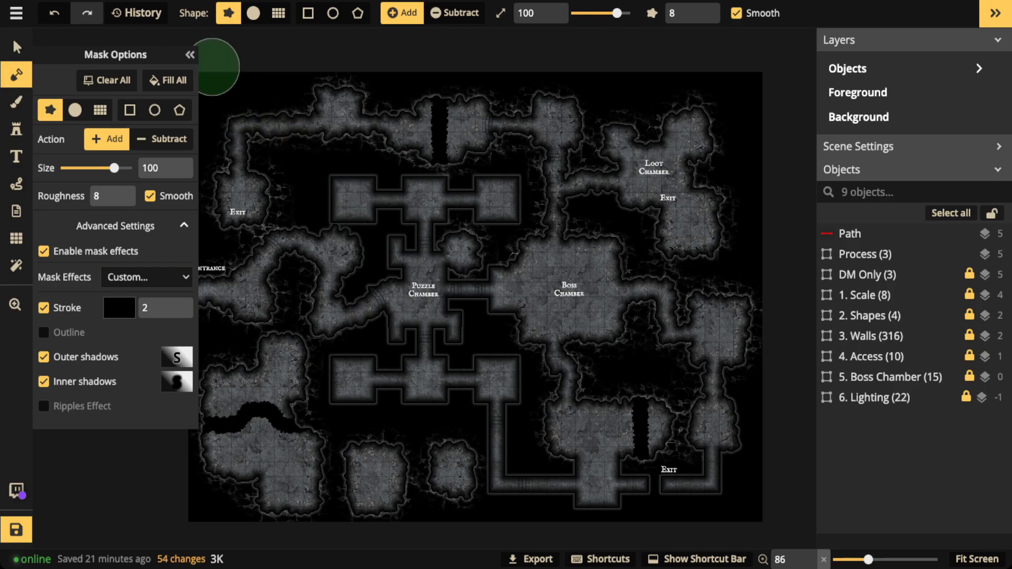
key("Tab")
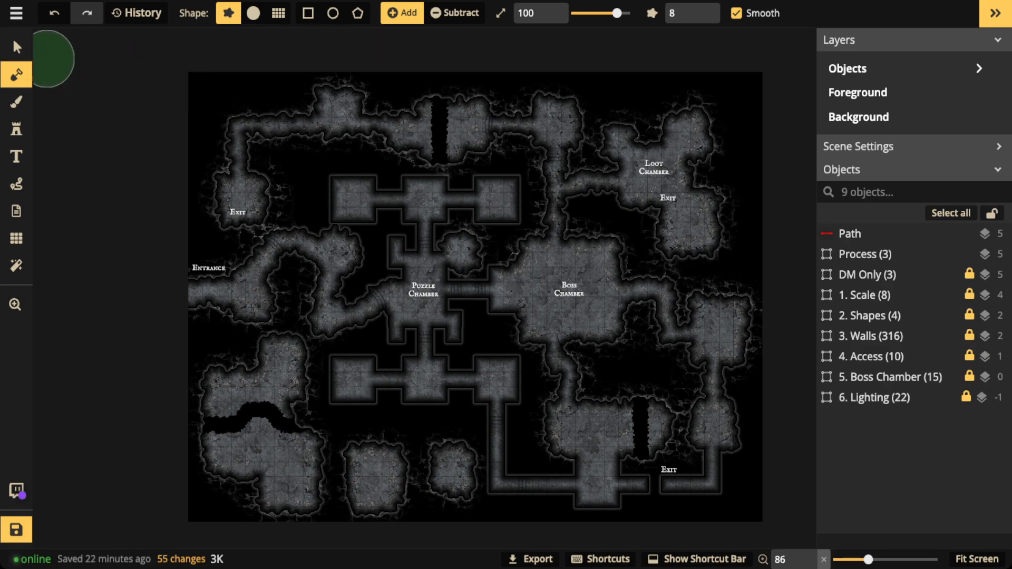
Step: Hide the Labels group inside the DM Only group by setting its opacity to 0
left_click(16, 47)
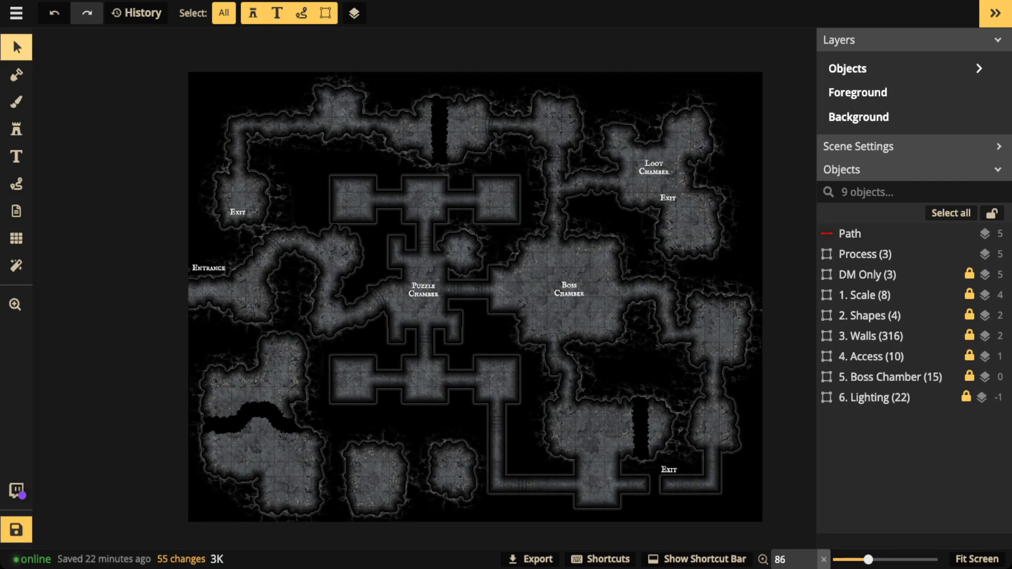
left_click(867, 275)
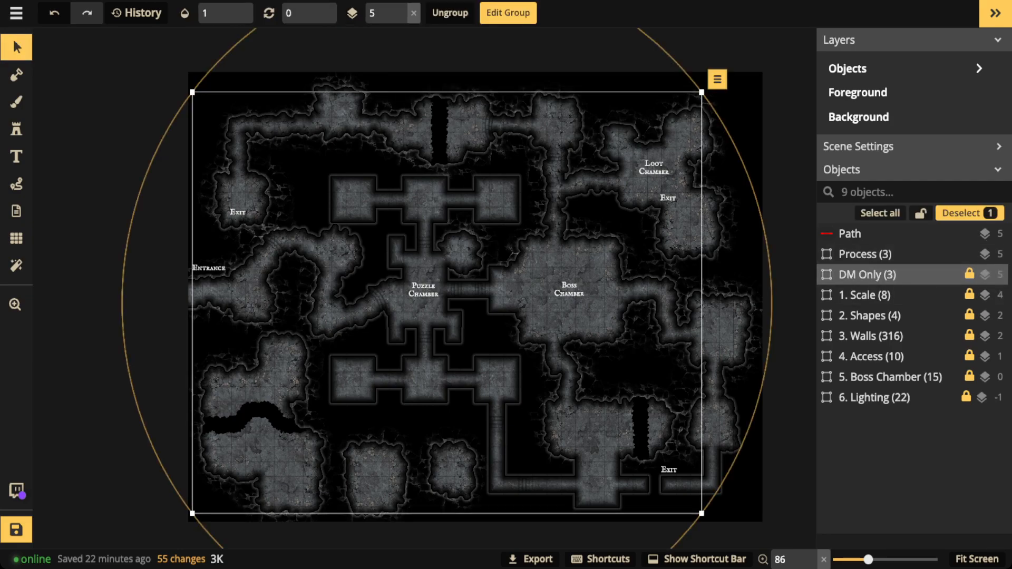
left_click(229, 13)
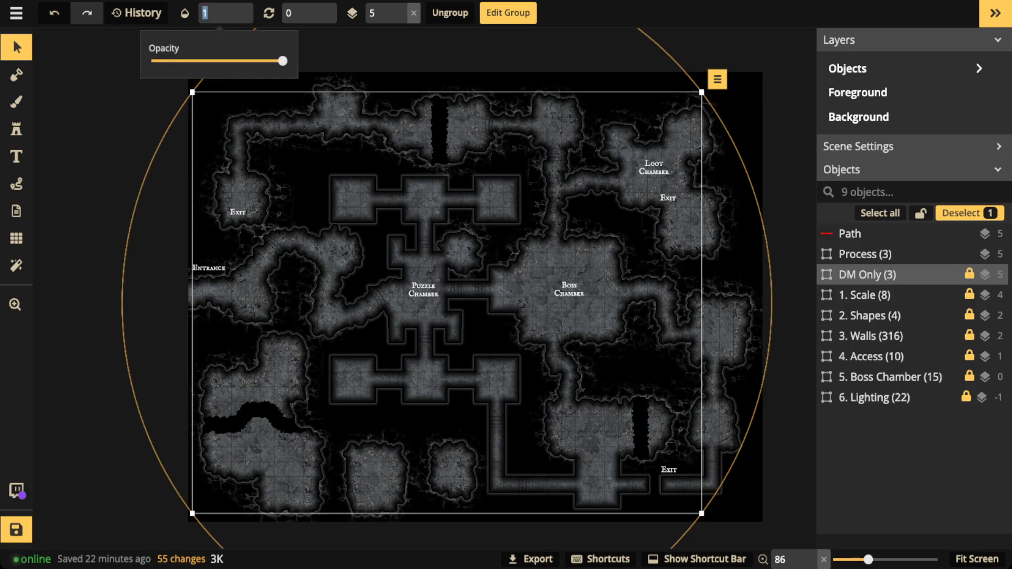
double_click(867, 275)
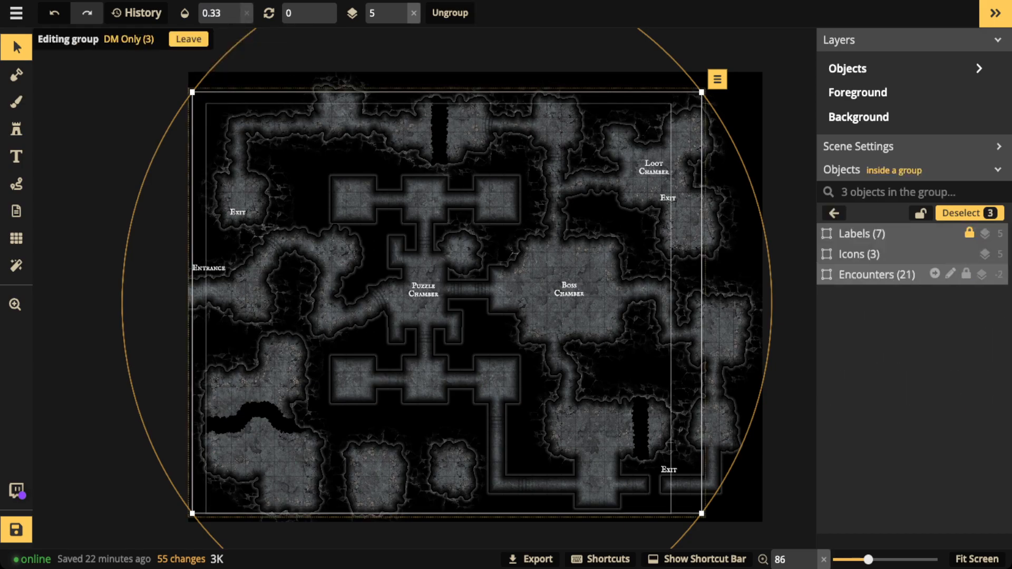
left_click(896, 233)
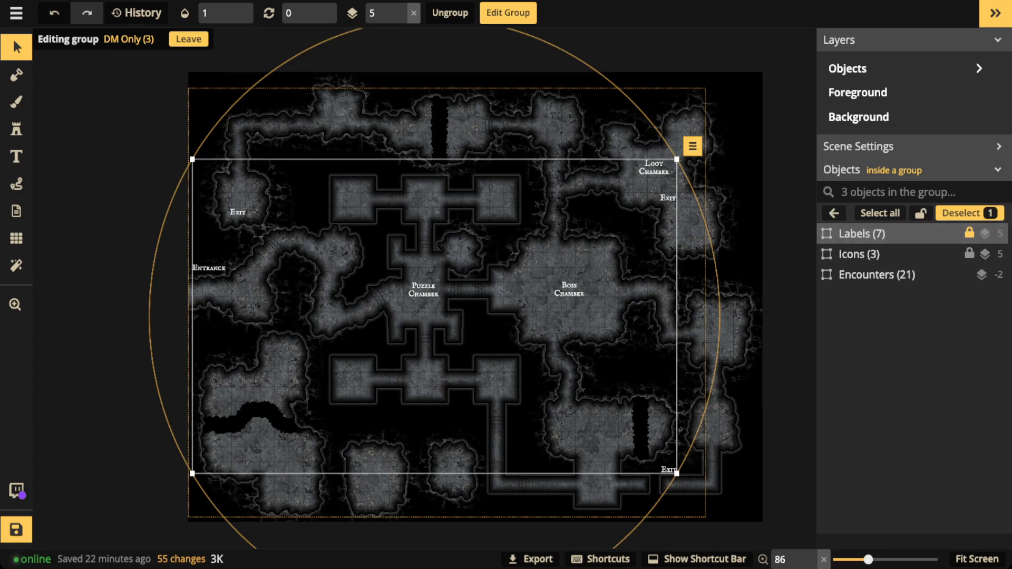
left_click(229, 13)
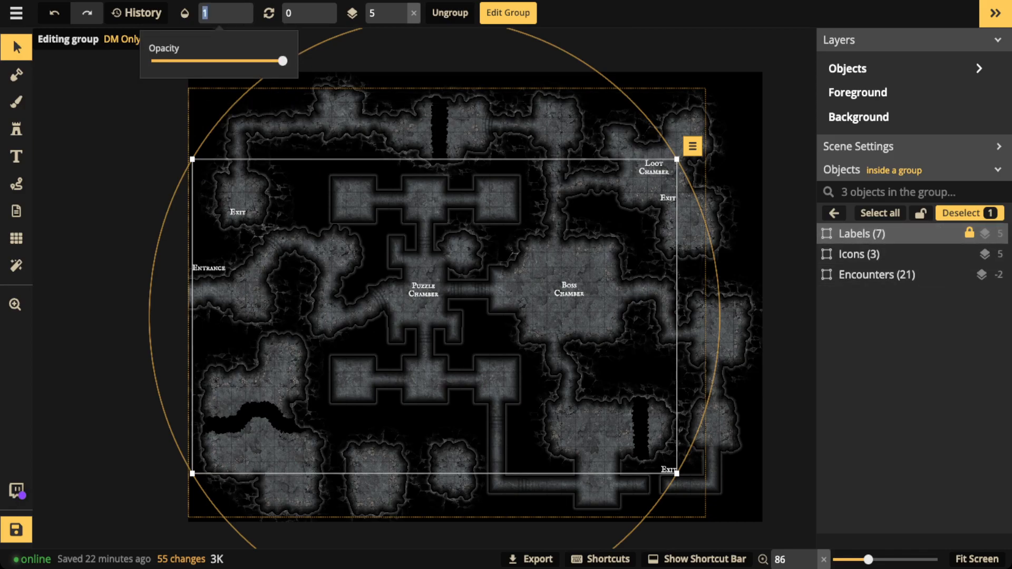
type("0")
left_click(834, 213)
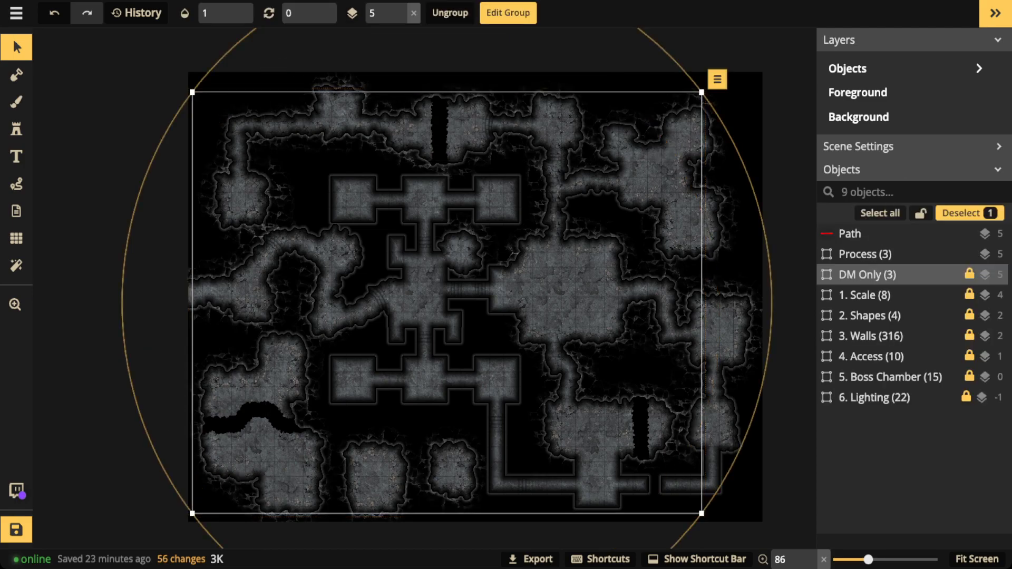
Step: Inside the 2. Shapes group, reveal the 1. Linear annotations by resetting their opacity to 1
left_click(869, 315)
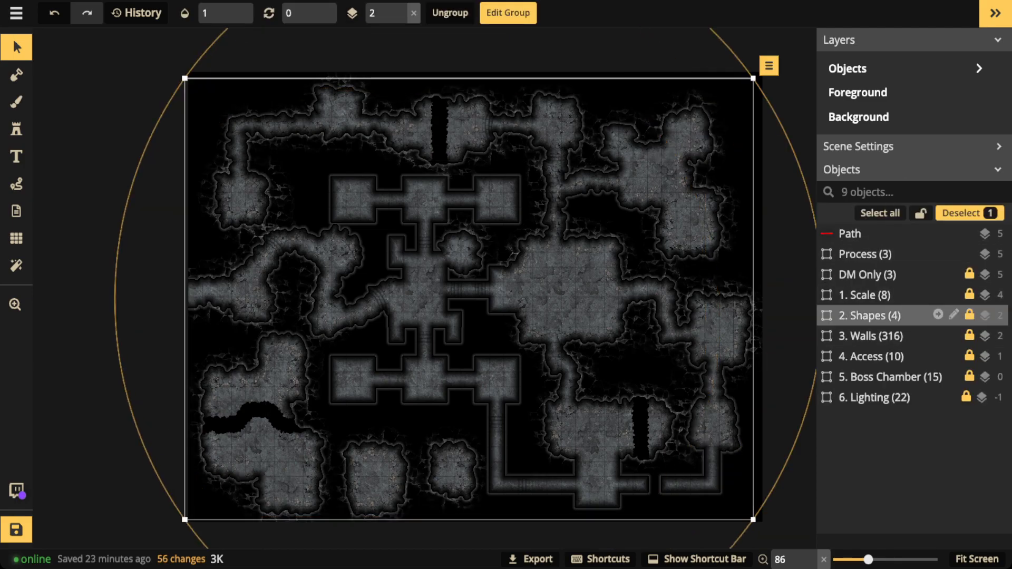
left_click(938, 315)
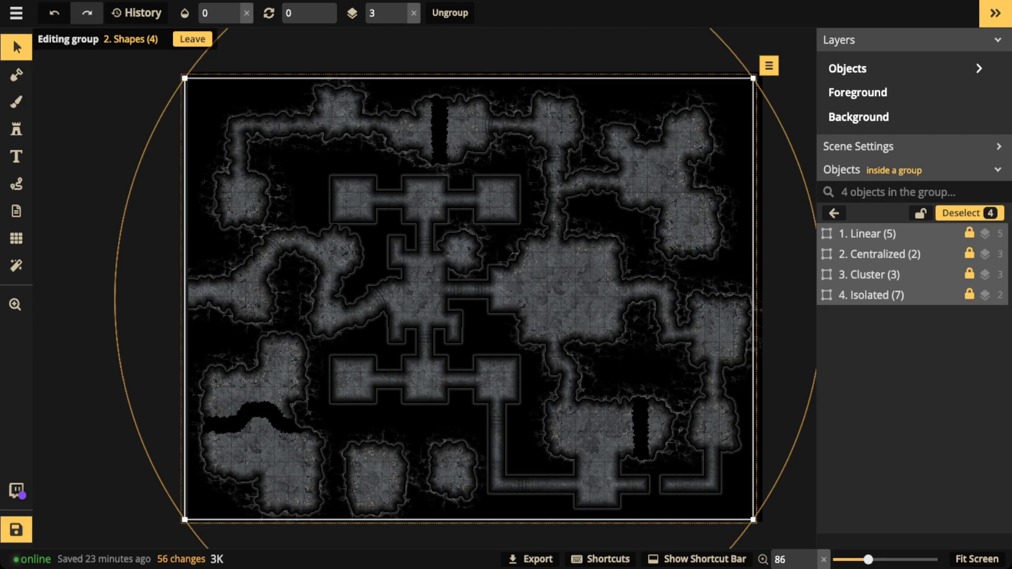
left_click(867, 234)
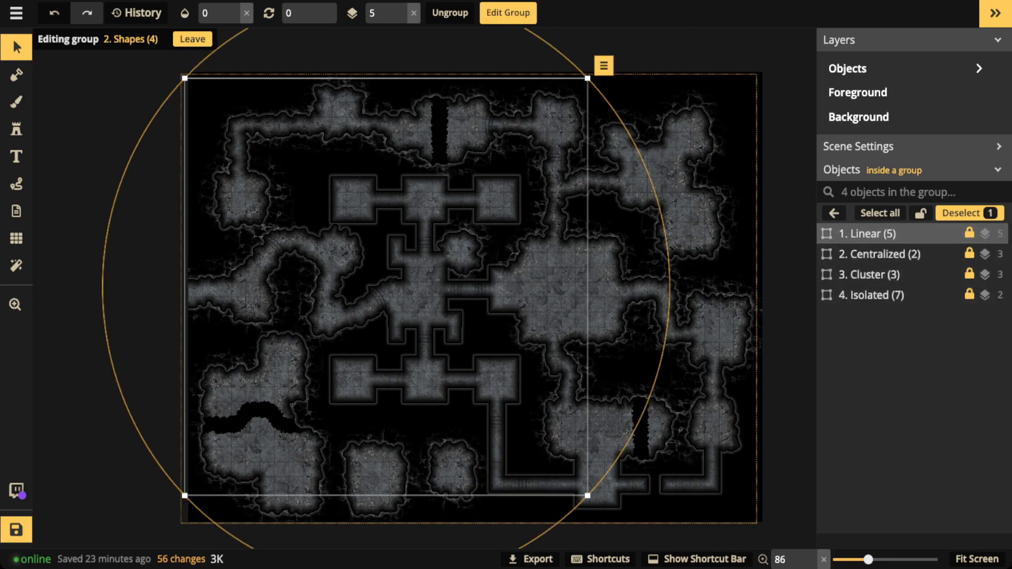
left_click(246, 13)
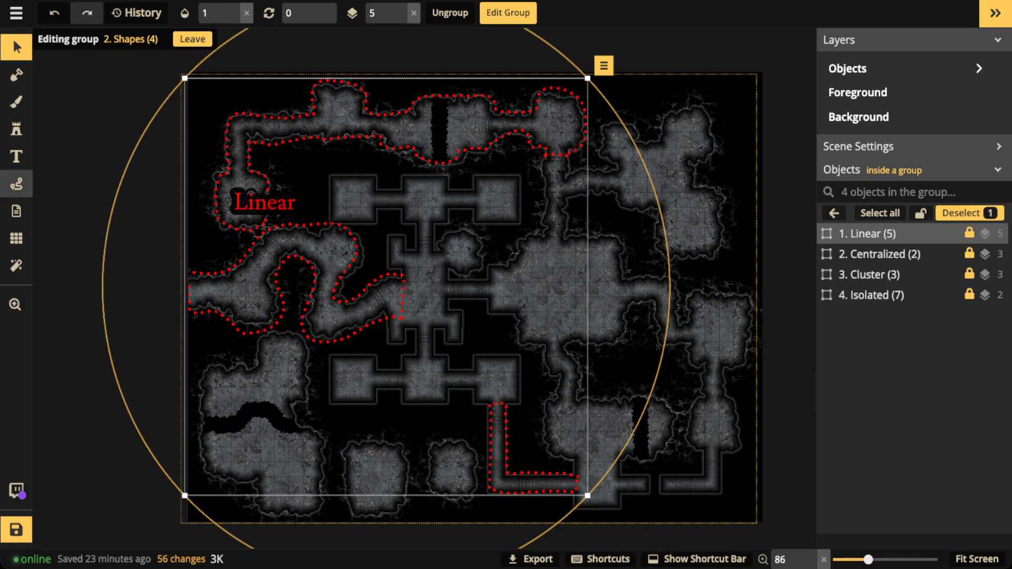
Step: Delete the 1. Linear group from the 2. Shapes group
left_click(15, 184)
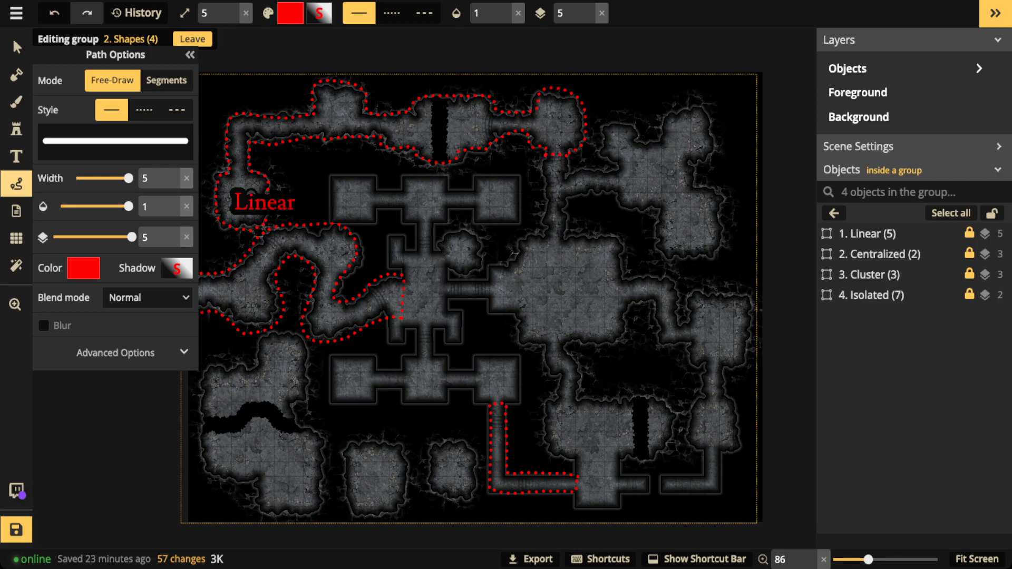
left_click(190, 54)
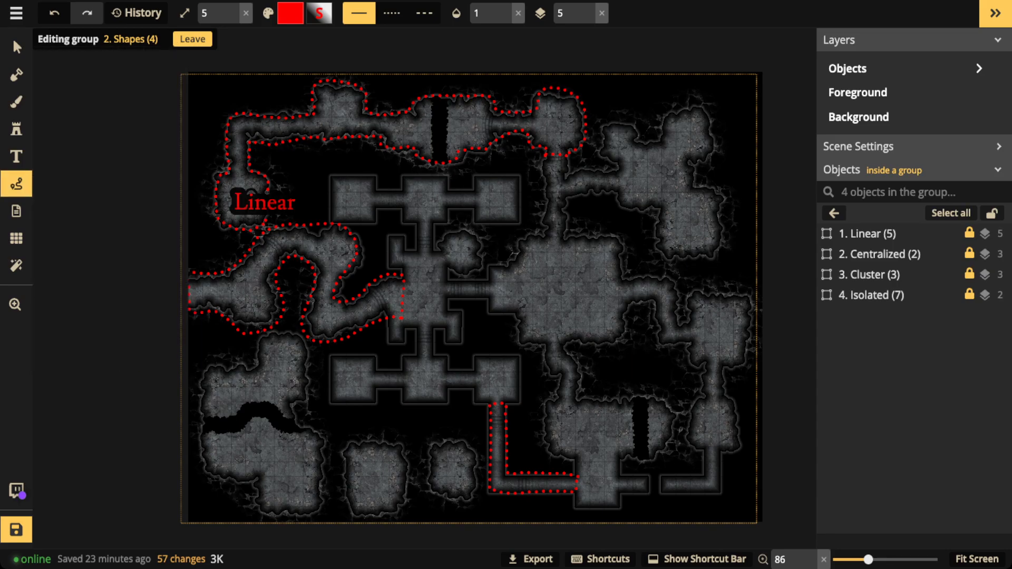
left_click(867, 234)
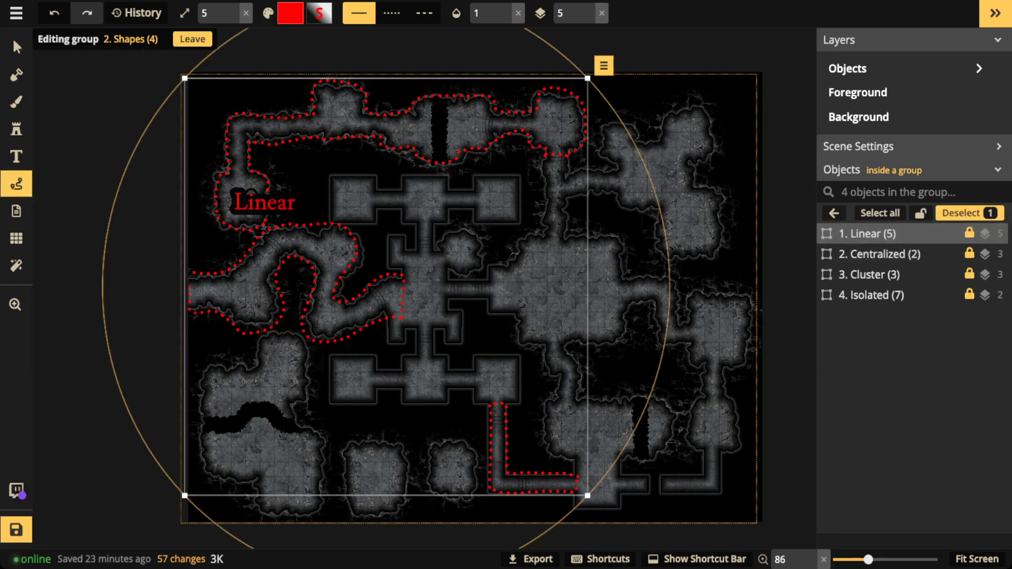
key("Delete")
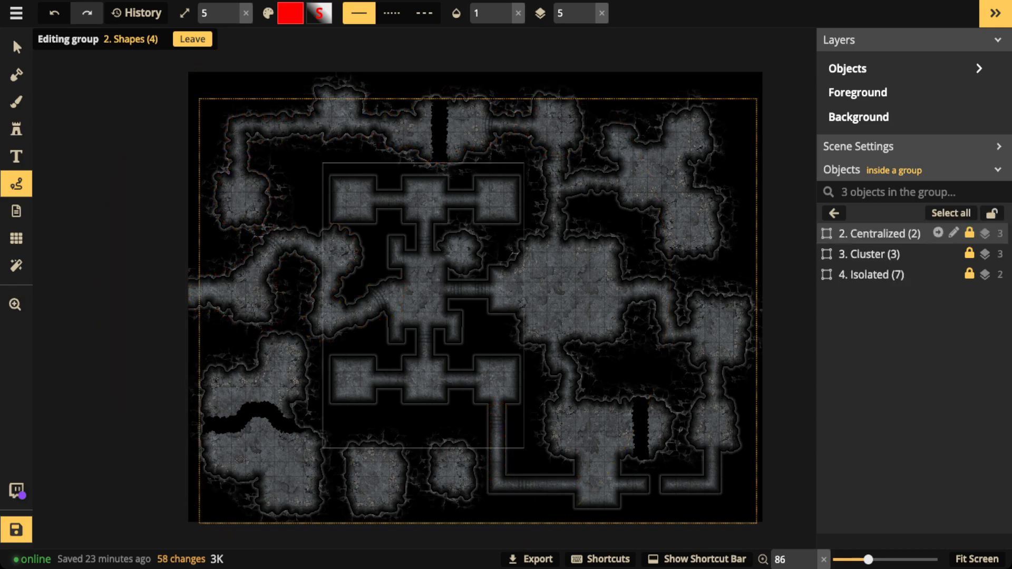
Step: Reveal the 2. Centralized annotations by resetting their opacity to 1, and take a closer look at the outlined rooms
left_click(867, 234)
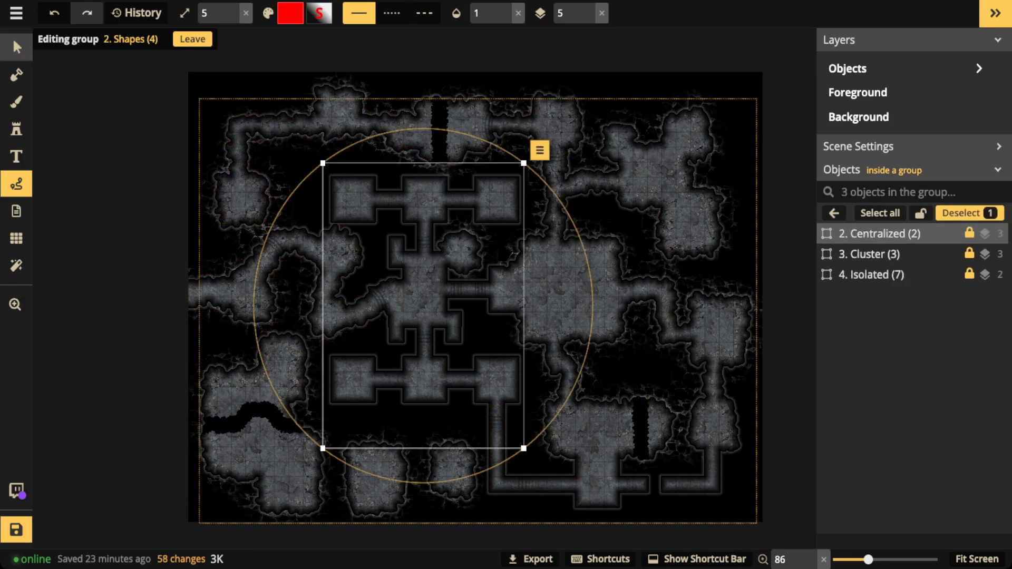
left_click(17, 47)
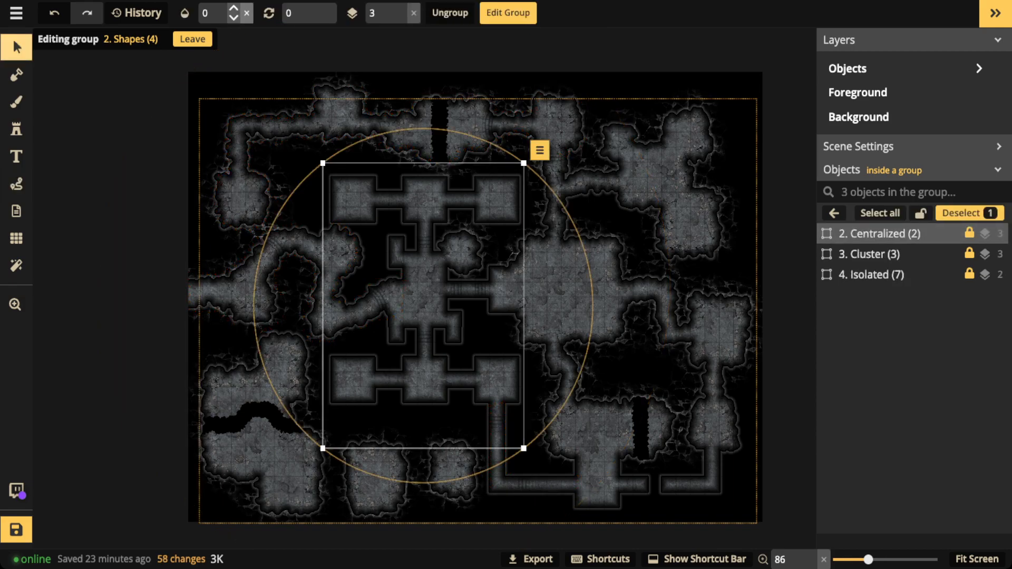
left_click(246, 12)
scroll(435, 268, "up", 2)
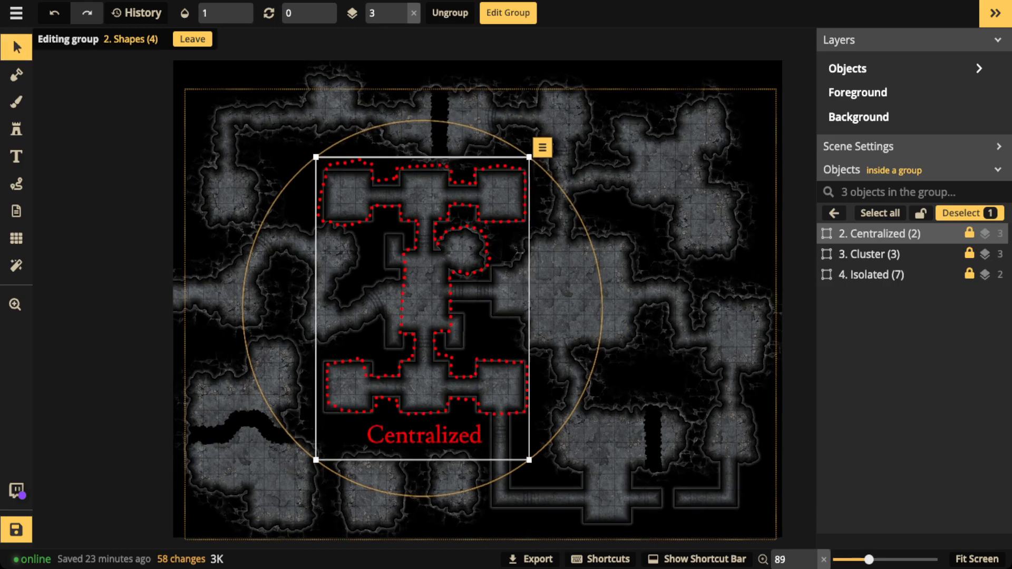
scroll(429, 294, "up", 2)
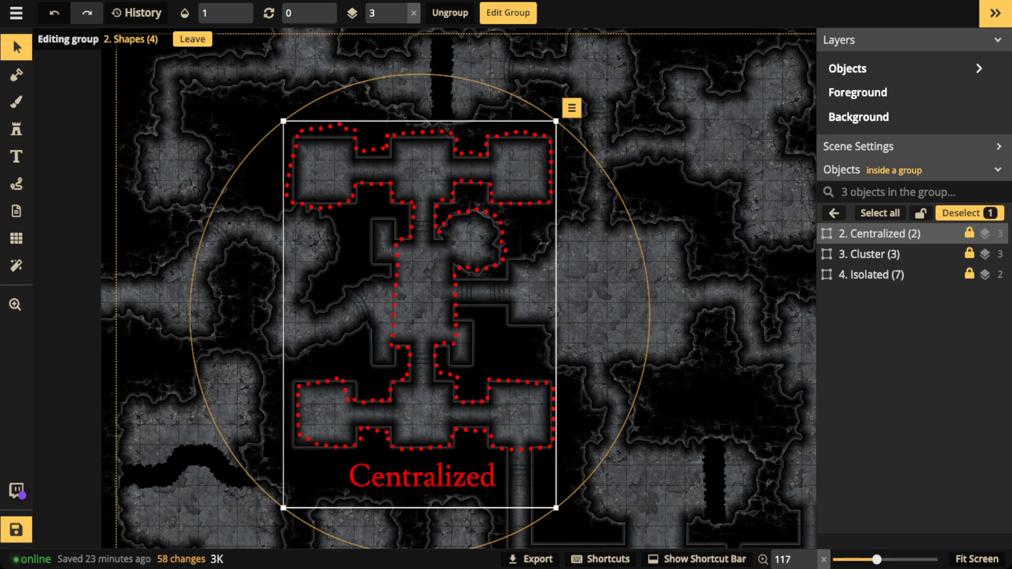
scroll(342, 214, "up", 5)
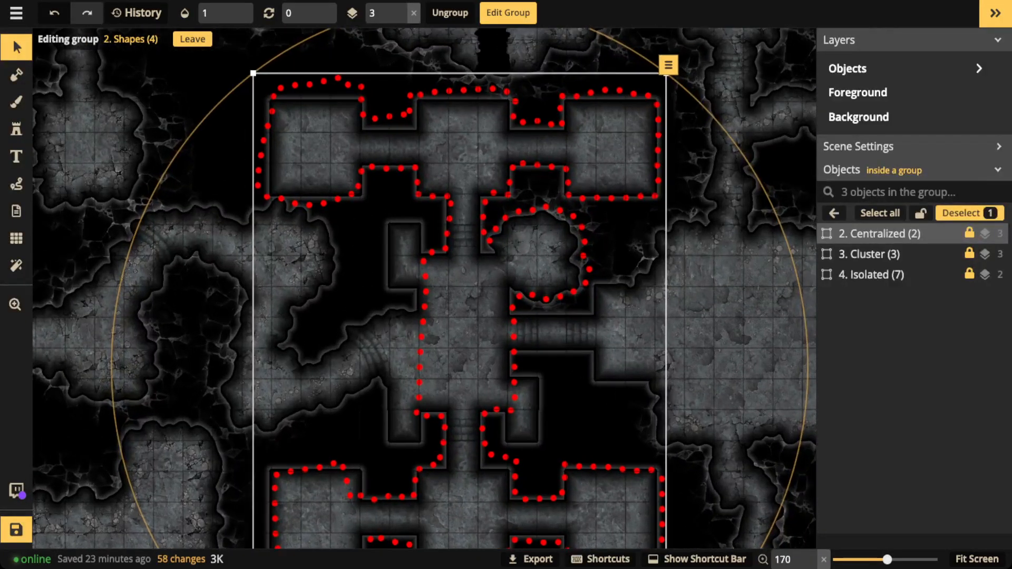
scroll(338, 206, "up", 1)
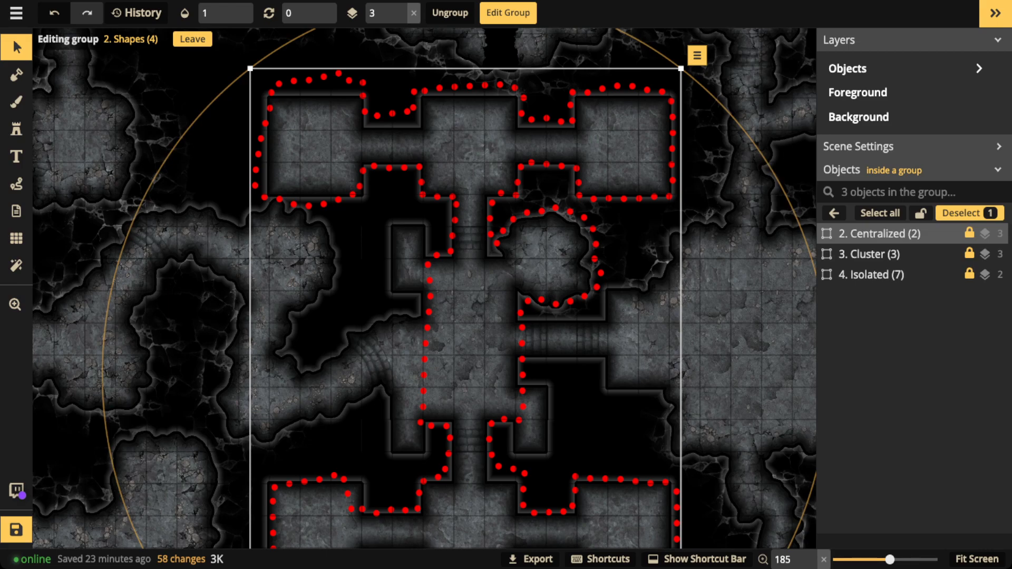
Step: Draw a square red outline with the Path tool around the rough exit chamber above the entrance tunnel, and delete it
left_click_drag(61, 143, 287, 163)
scroll(288, 163, "up", 5)
scroll(333, 159, "up", 5)
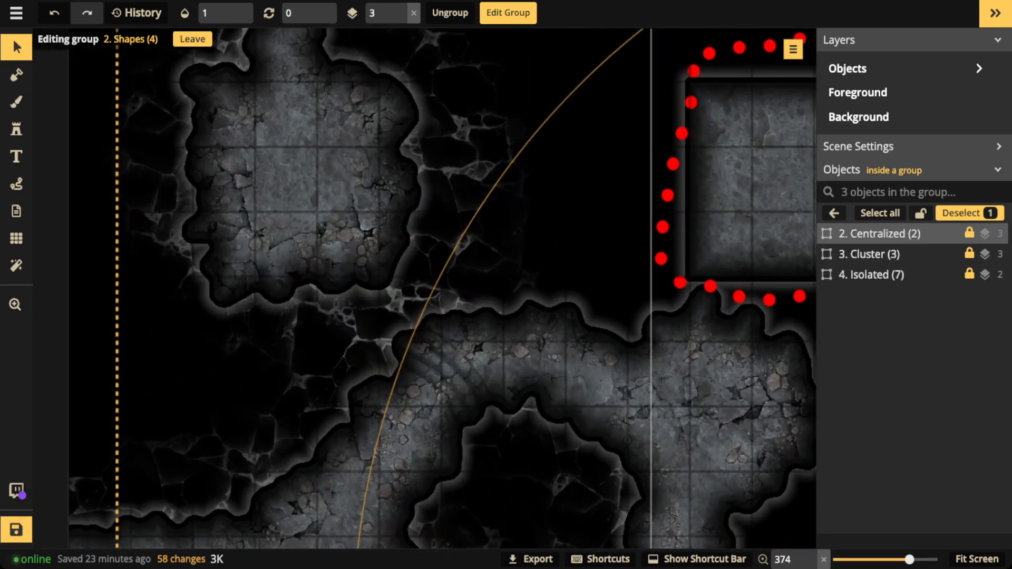
left_click(16, 183)
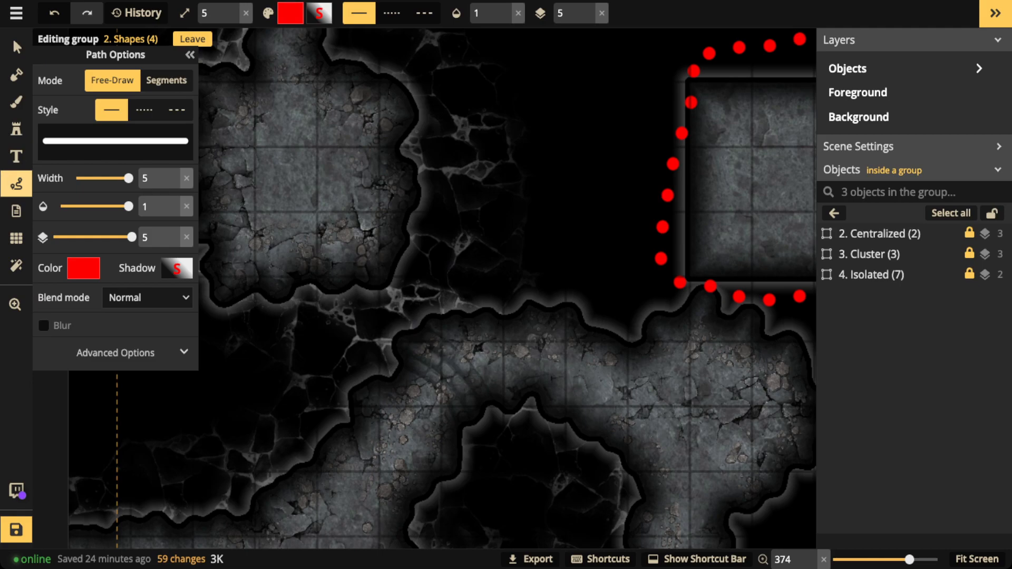
left_click_drag(366, 232, 439, 224)
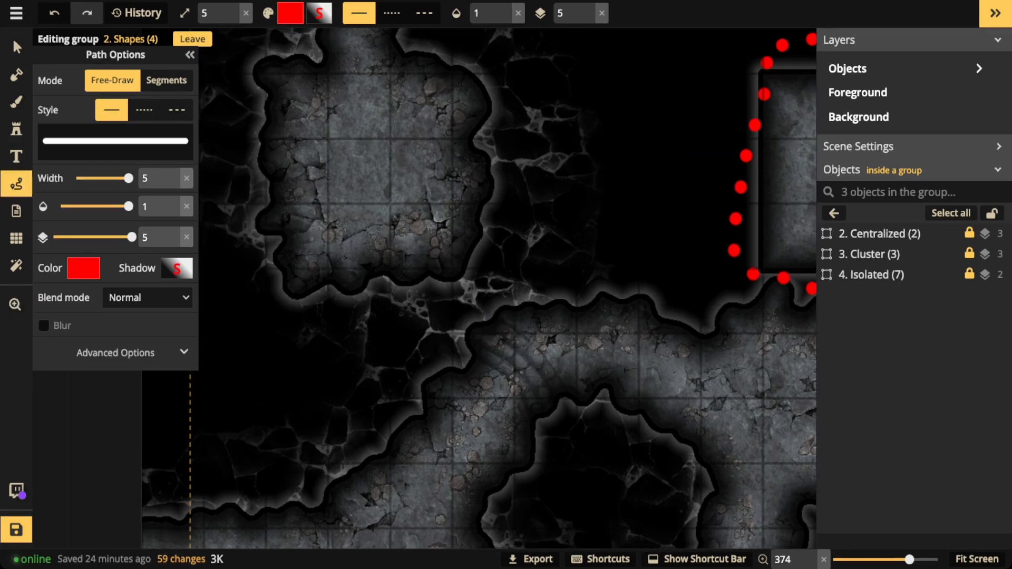
mouse_move(261, 61)
left_mouse_down()
mouse_move(256, 258)
mouse_move(306, 285)
mouse_move(499, 277)
mouse_move(499, 67)
mouse_move(393, 63)
left_mouse_up()
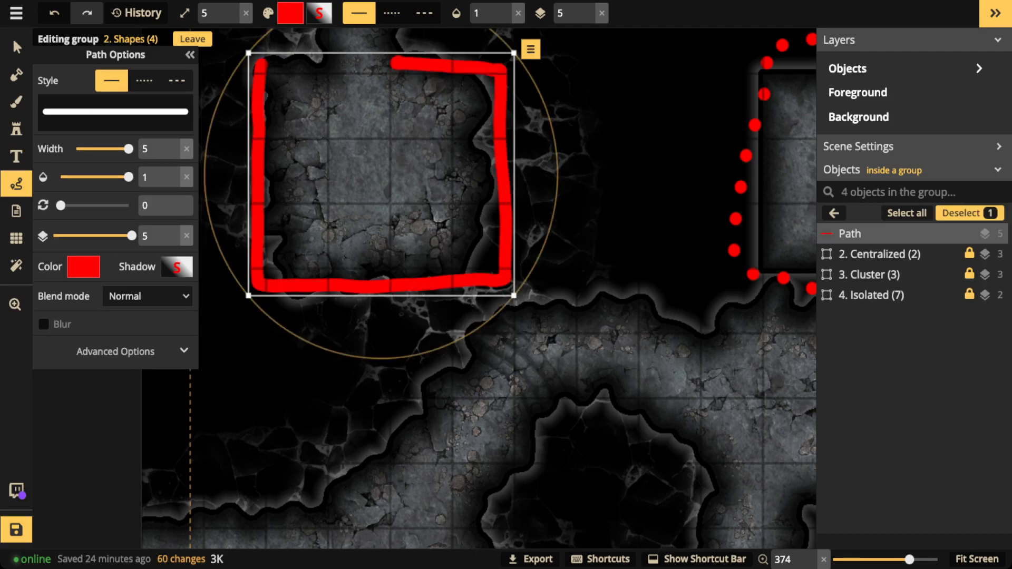
key("Delete")
Step: Circle the indentation in the exit chamber's east wall in red, and delete the circle
mouse_move(498, 142)
left_mouse_down()
mouse_move(457, 174)
mouse_move(488, 200)
mouse_move(504, 138)
left_mouse_up()
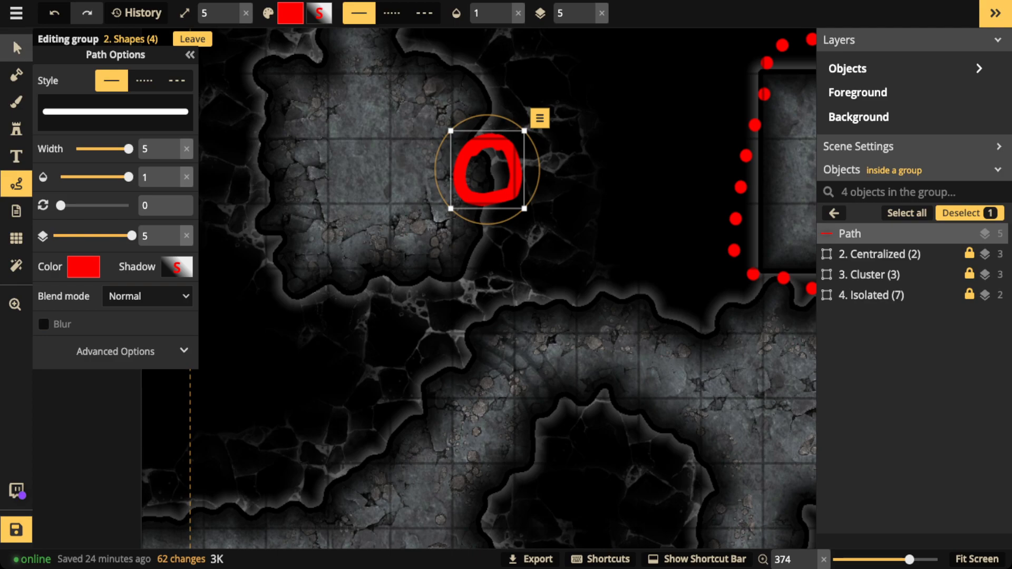
left_click(16, 47)
key("Delete")
Step: Delete the 2. Centralized group from the 2. Shapes group
scroll(388, 203, "down", 4)
scroll(474, 203, "down", 4)
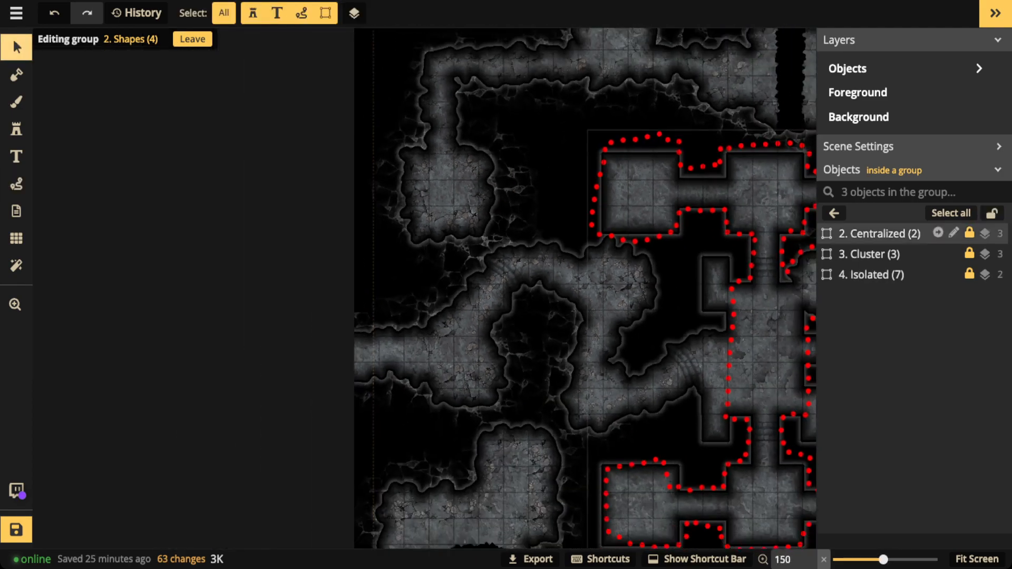
scroll(749, 234, "down", 2)
key("space")
left_click_drag(748, 234, 378, 187)
scroll(378, 255, "down", 1)
key("space")
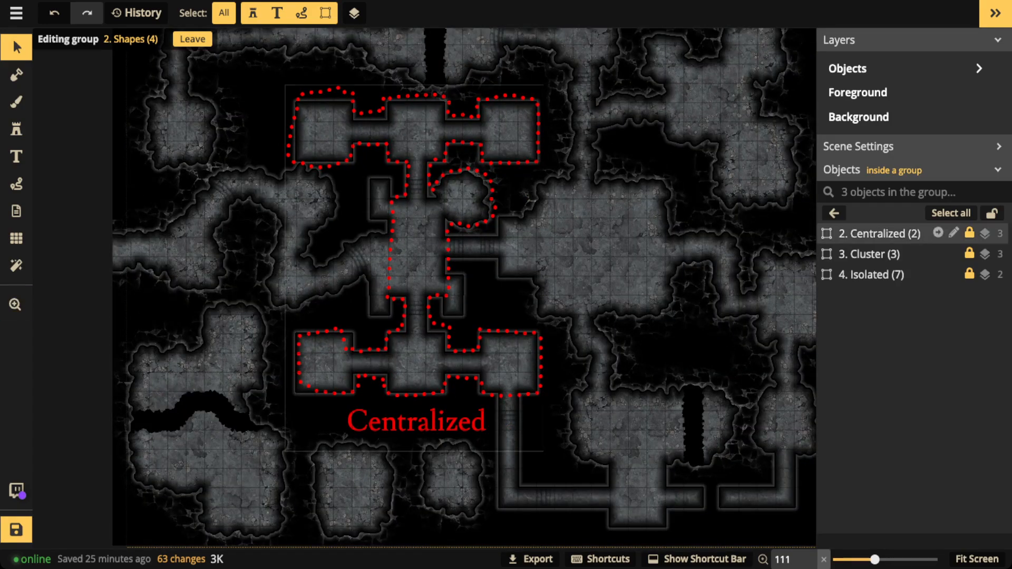
left_click(879, 233)
key("Delete")
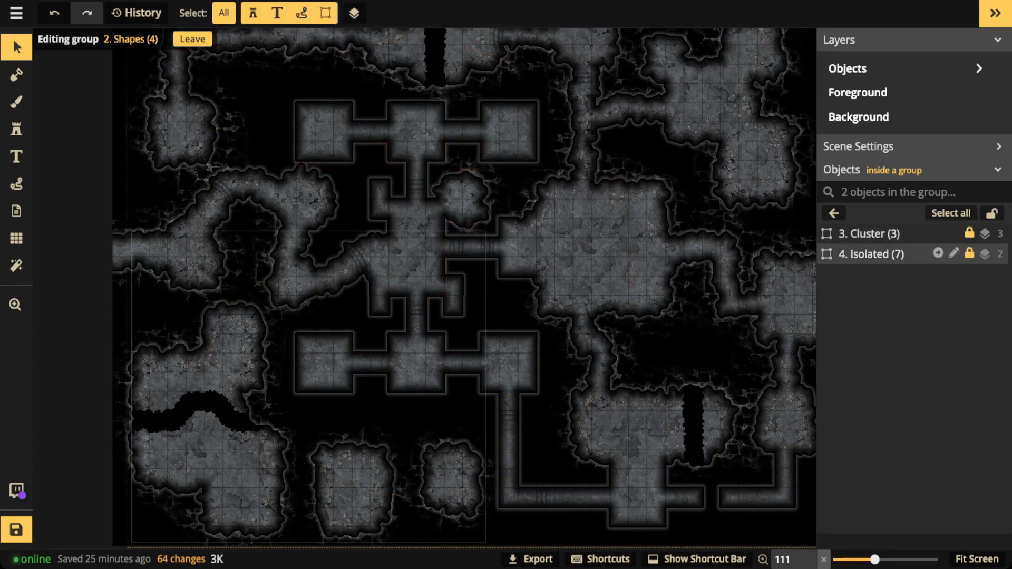
Step: Reveal the 3. Cluster annotations by resetting the group's opacity to 1, view the whole outlined area, and deselect the group
left_click(879, 254)
left_click(879, 234)
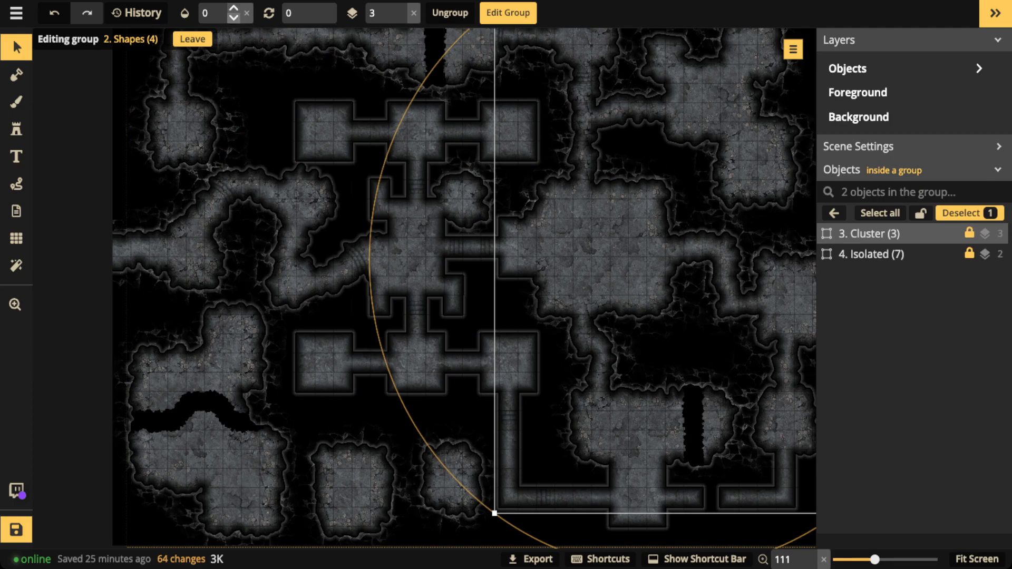
left_click(246, 13)
scroll(644, 284, "down", 1)
scroll(490, 274, "down", 2)
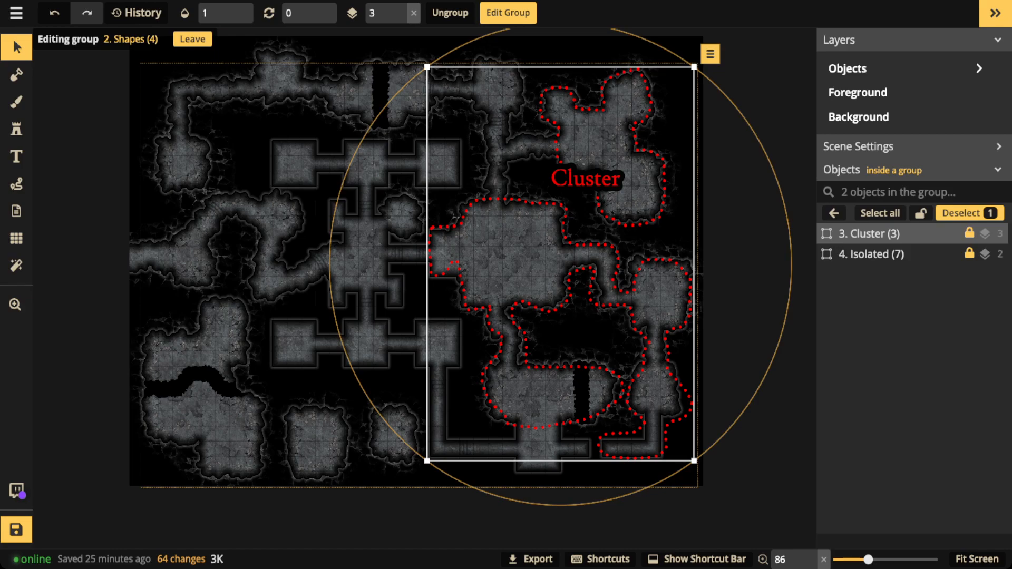
key("Escape")
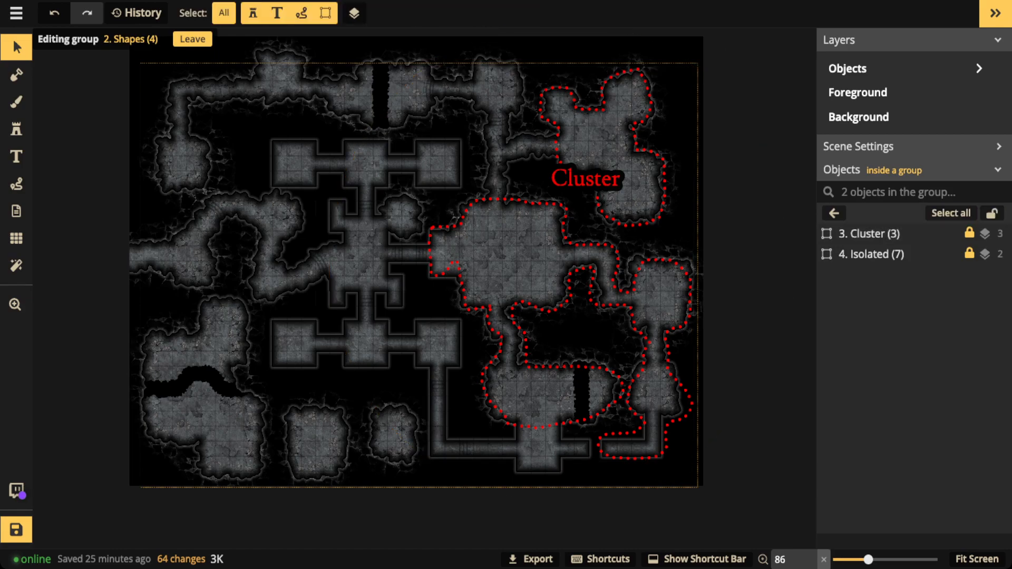
Step: Mark the central block's southeast square room and the small round chamber in red with the Path tool, deleting each mark
left_click(17, 184)
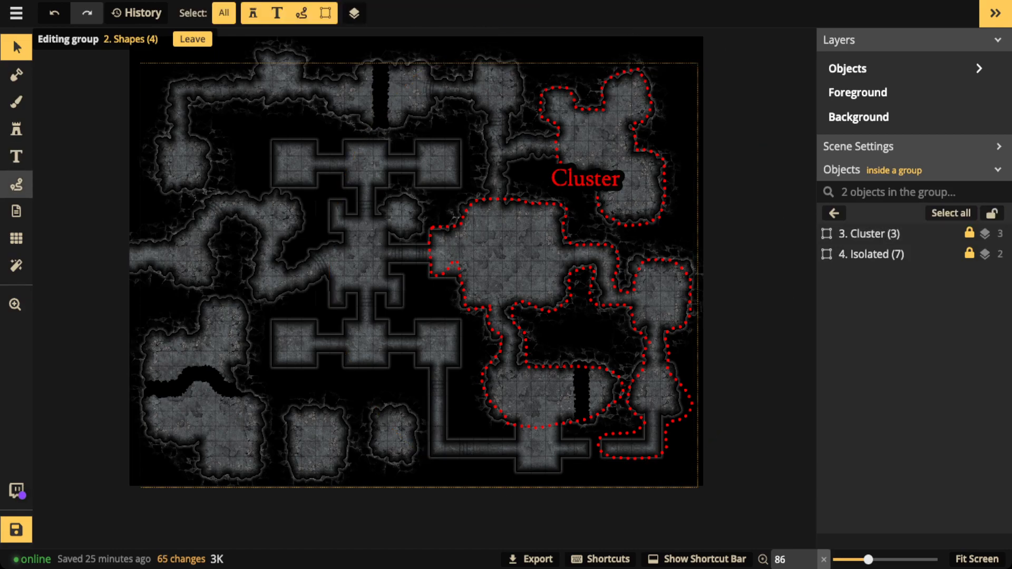
mouse_move(416, 319)
left_mouse_down()
mouse_move(417, 366)
mouse_move(460, 364)
mouse_move(461, 320)
mouse_move(417, 319)
left_mouse_up()
key("Delete")
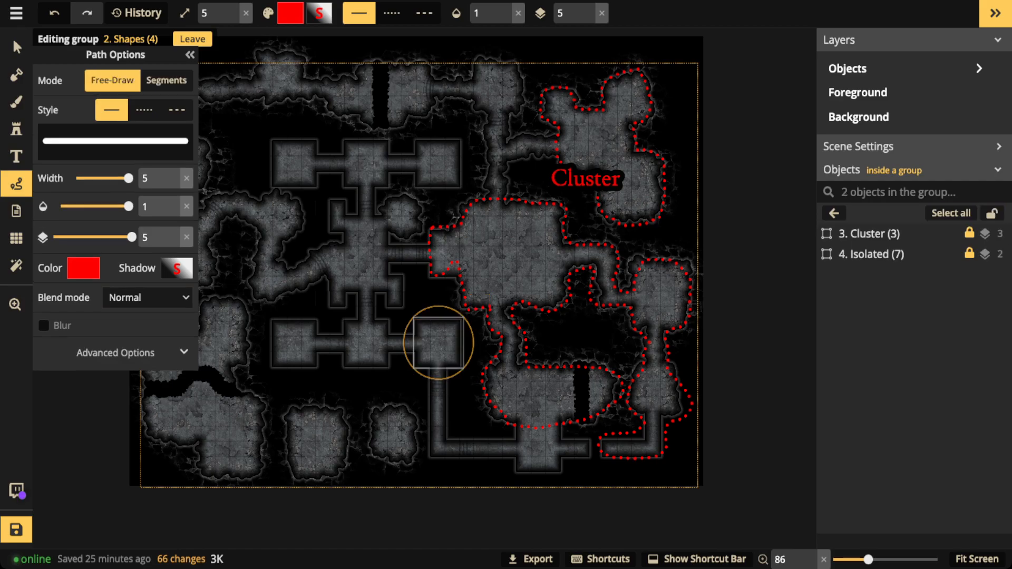
mouse_move(390, 230)
left_mouse_down()
mouse_move(408, 240)
mouse_move(421, 230)
mouse_move(416, 202)
mouse_move(388, 200)
mouse_move(381, 216)
left_mouse_up()
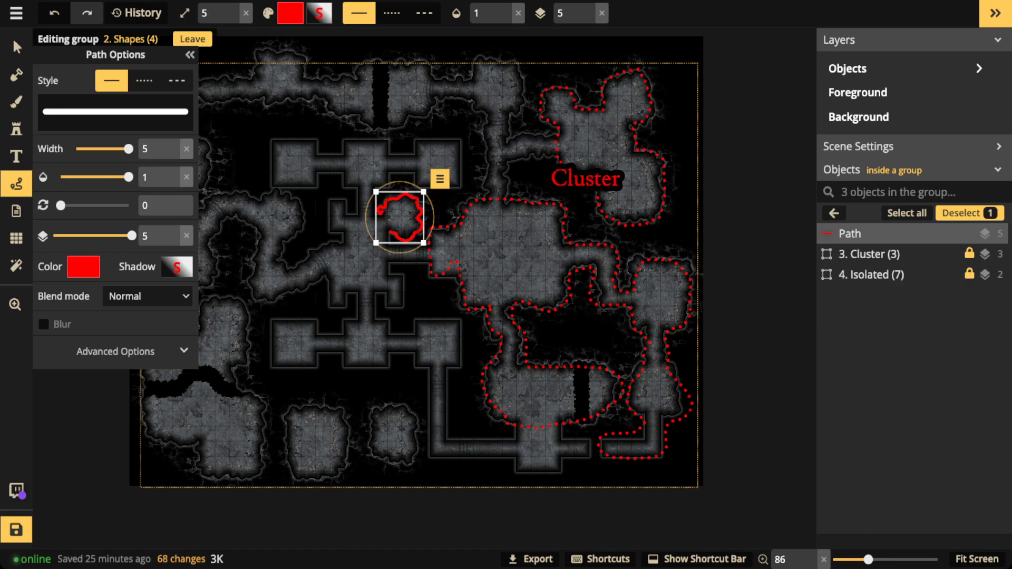
key("Delete")
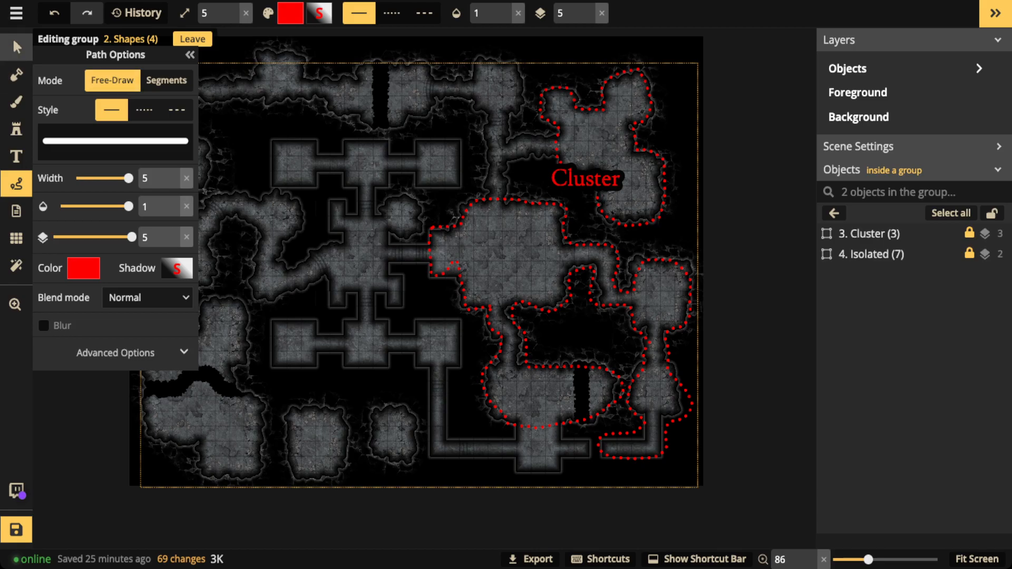
Step: Delete the 3. Cluster group from the 2. Shapes group
left_click(16, 47)
left_click(869, 233)
key("Delete")
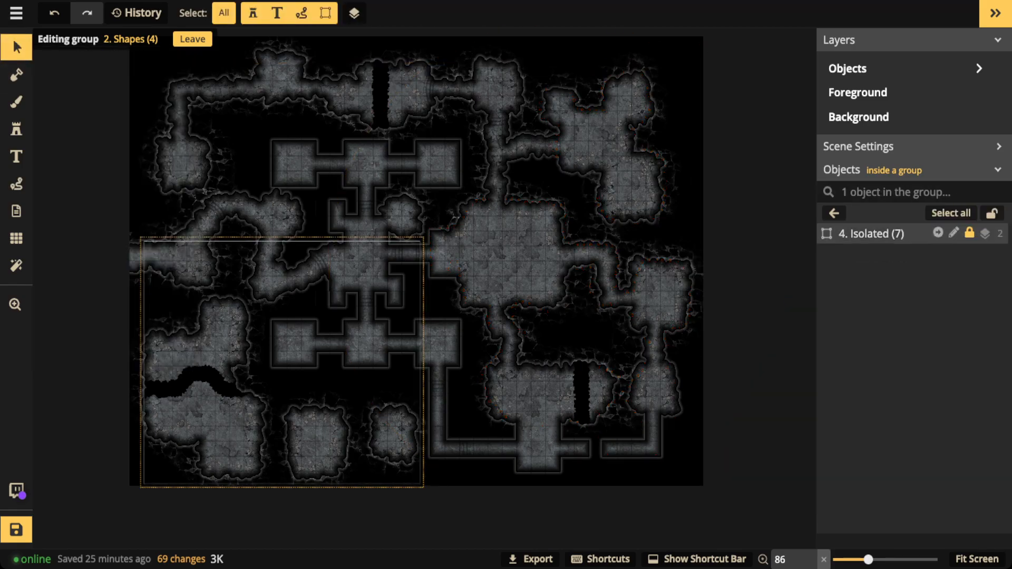
Step: Reveal the 4. Isolated annotations by resetting their opacity to 1, take a closer look, and delete the group
left_click(871, 234)
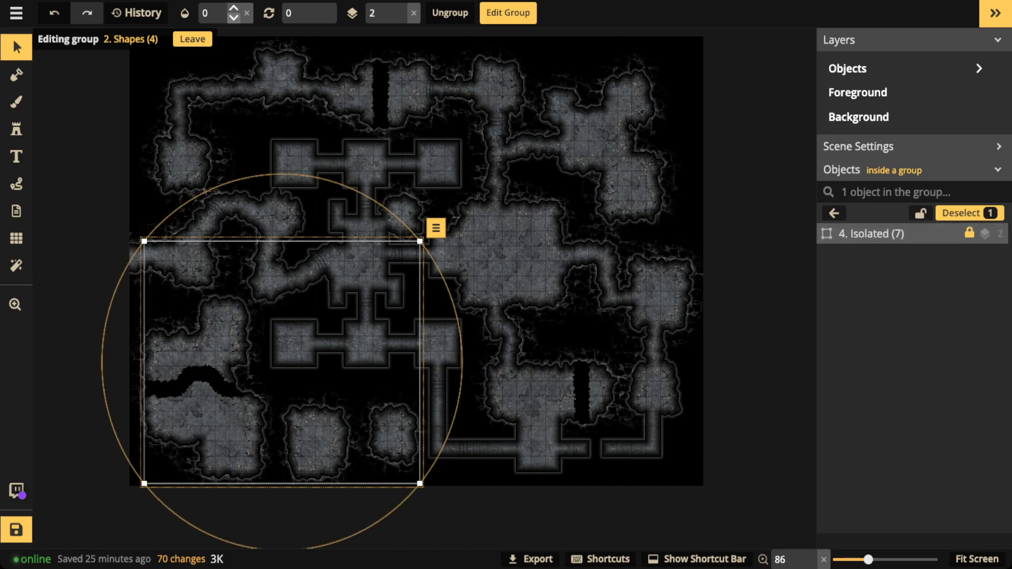
left_click(246, 13)
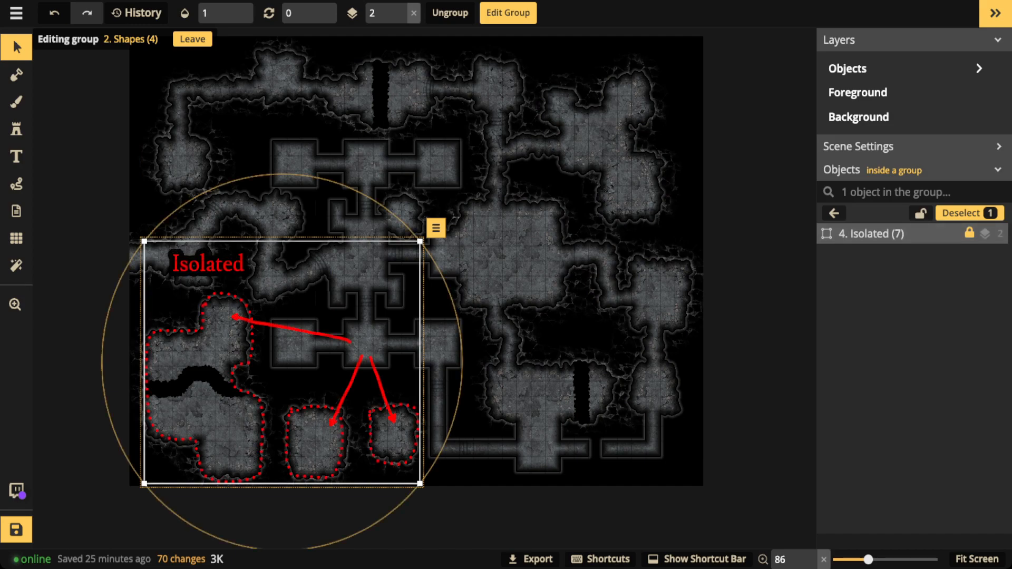
scroll(329, 377, "up", 3)
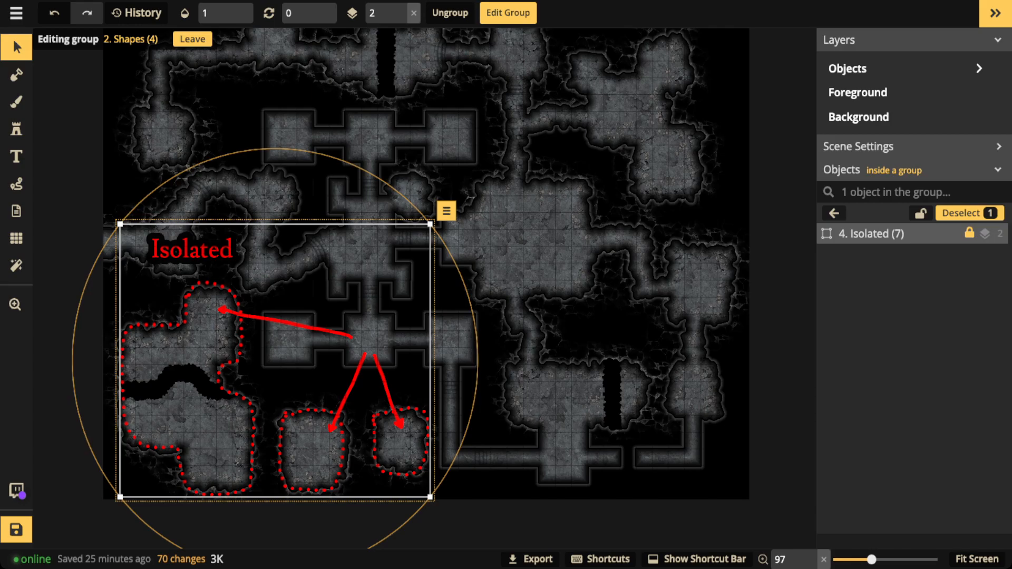
scroll(323, 359, "up", 3)
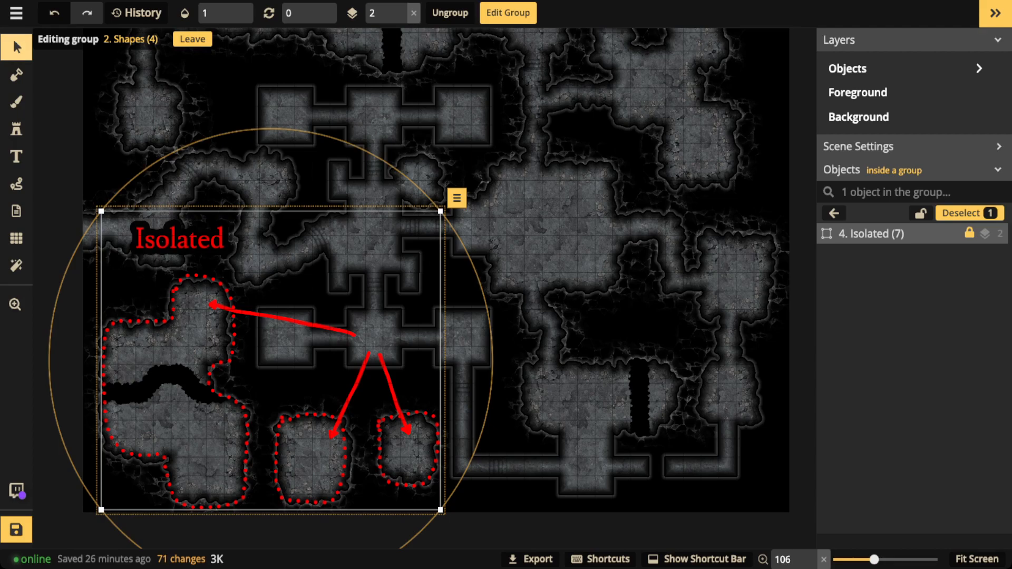
key("Delete")
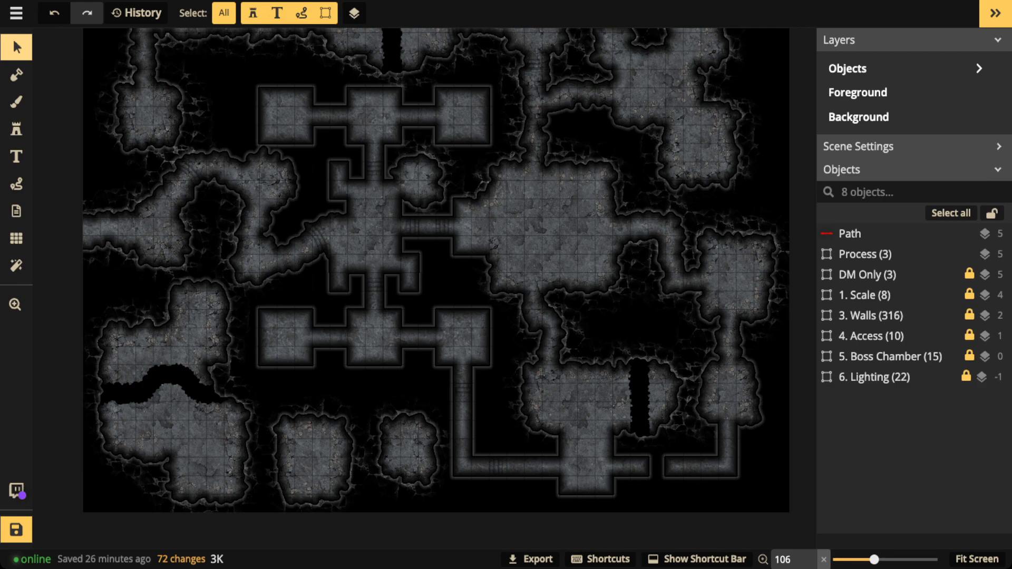
Step: Draw a free-hand red path along the winding west entrance tunnel and a red rectangle around the central block of square rooms
left_click(16, 184)
key("space")
left_click_drag(317, 227, 441, 221)
mouse_move(219, 221)
left_mouse_down()
mouse_move(299, 207)
mouse_move(397, 159)
mouse_move(416, 247)
mouse_move(464, 252)
left_mouse_up()
mouse_move(562, 82)
left_mouse_down()
mouse_move(399, 80)
mouse_move(375, 93)
mouse_move(376, 352)
mouse_move(592, 361)
mouse_move(597, 84)
mouse_move(528, 69)
left_mouse_up()
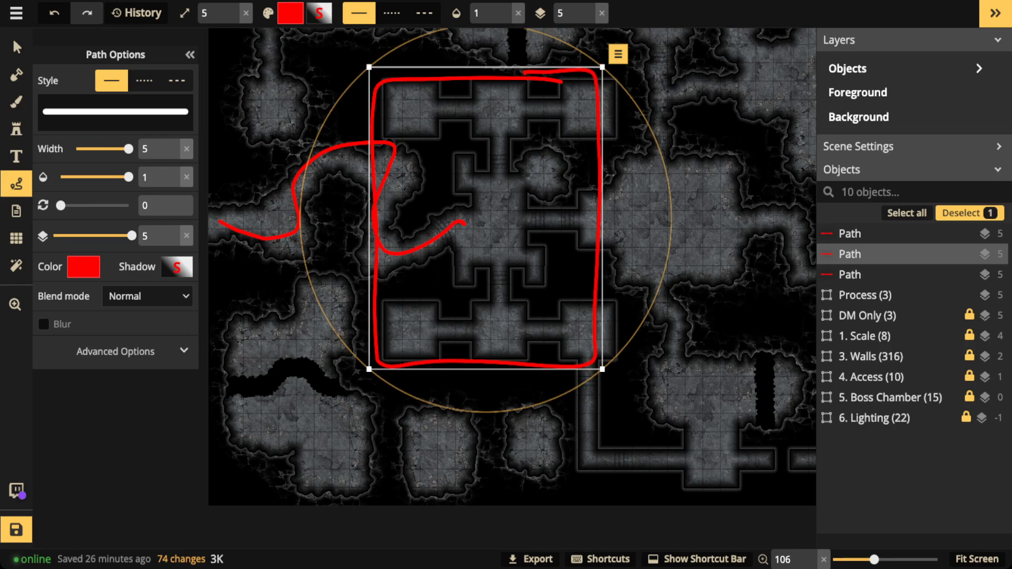
Step: Draw the red route from the southeast square room through the south corridor to the large chamber, plus a line through the central corridor
scroll(550, 151, "down", 1)
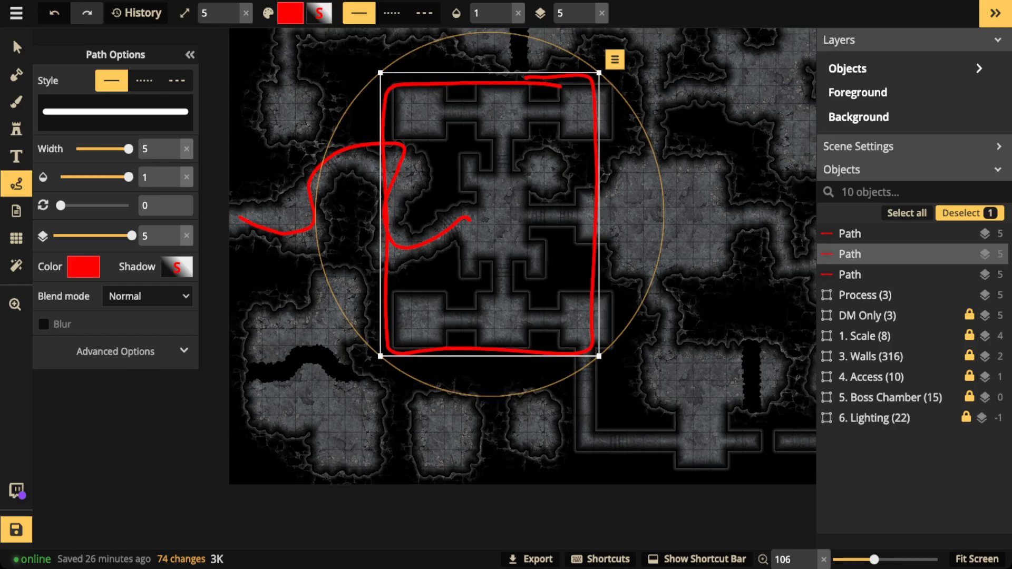
key("space")
left_click_drag(453, 172, 369, 186)
scroll(412, 185, "down", 1)
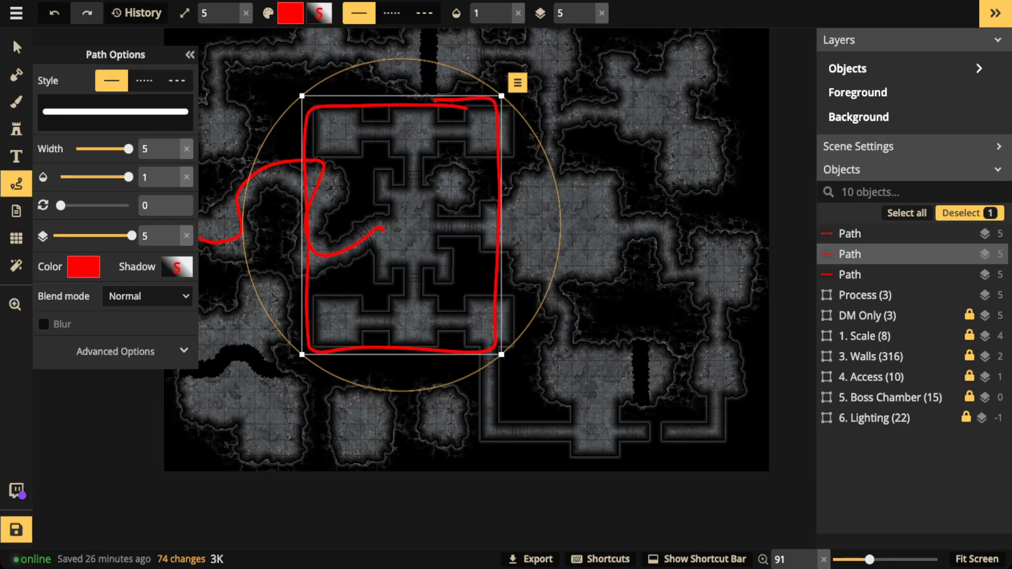
key("Escape")
left_click_drag(494, 332, 493, 435)
mouse_move(599, 432)
left_mouse_down()
mouse_move(598, 404)
mouse_move(539, 303)
mouse_move(519, 184)
mouse_move(577, 282)
mouse_move(560, 286)
left_mouse_up()
left_click_drag(444, 229, 535, 225)
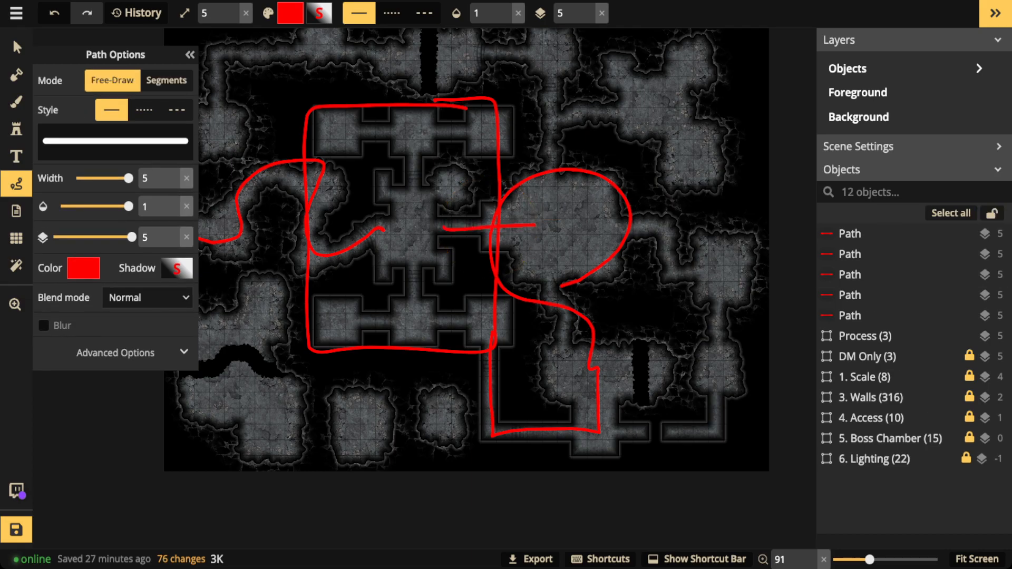
Step: Extend the red routes from the large chamber to the northeast cave, through the two eastern rooms, and along the northern tunnel
mouse_move(551, 185)
left_mouse_down()
mouse_move(572, 109)
mouse_move(682, 85)
mouse_move(653, 176)
mouse_move(635, 56)
left_mouse_up()
mouse_move(608, 221)
left_mouse_down()
mouse_move(671, 230)
mouse_move(719, 305)
mouse_move(706, 222)
mouse_move(725, 343)
mouse_move(743, 379)
mouse_move(706, 395)
mouse_move(720, 443)
left_mouse_up()
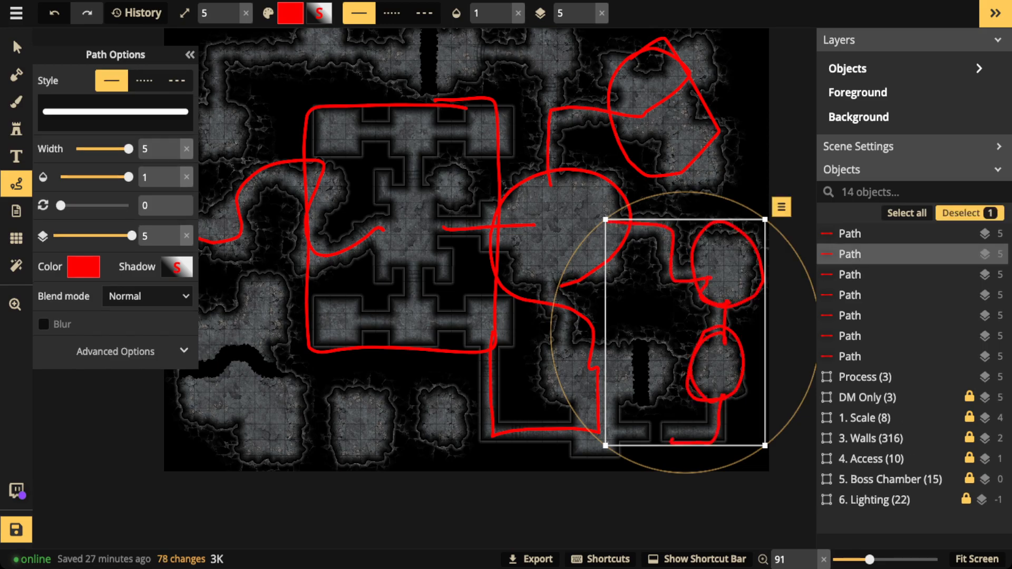
scroll(487, 288, "up", 3)
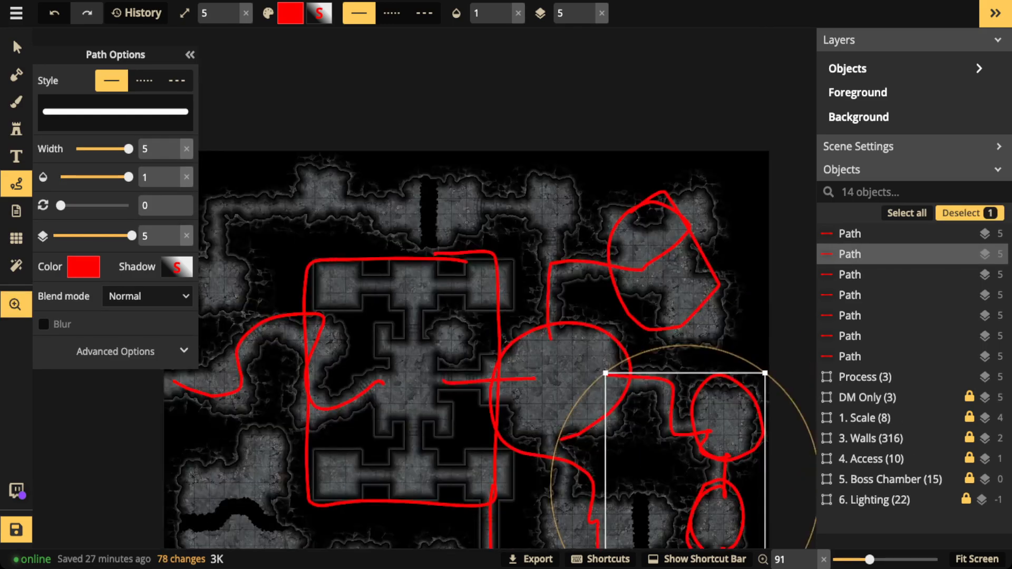
mouse_move(551, 264)
left_mouse_down()
mouse_move(551, 201)
mouse_move(378, 198)
mouse_move(216, 245)
mouse_move(222, 290)
mouse_move(413, 259)
mouse_move(402, 264)
left_mouse_up()
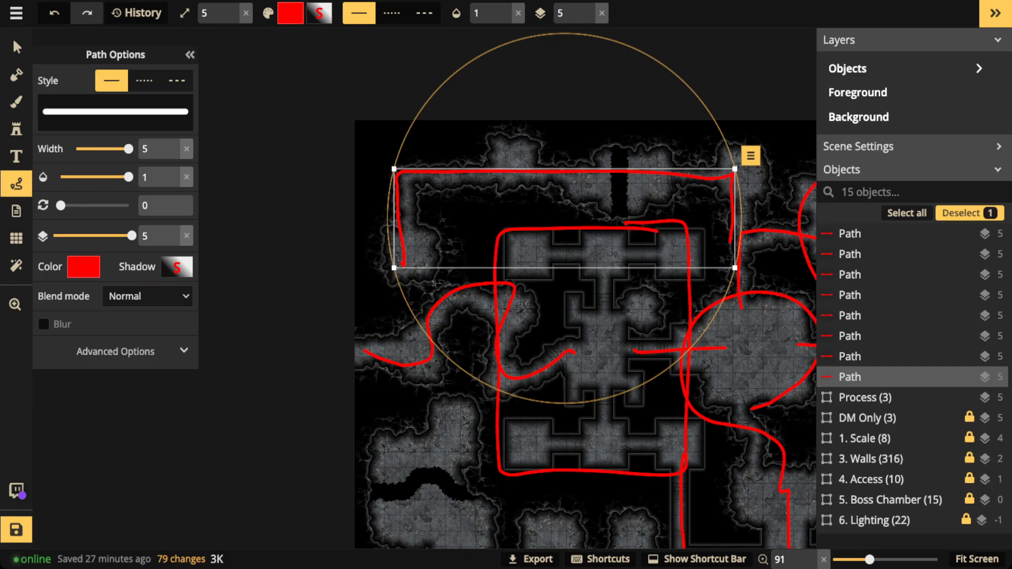
Step: Select the red route paths drawn over the map together with the Process group, and delete them
left_click(16, 46)
scroll(279, 112, "down", 2)
scroll(277, 148, "down", 1)
left_click_drag(274, 56, 815, 539)
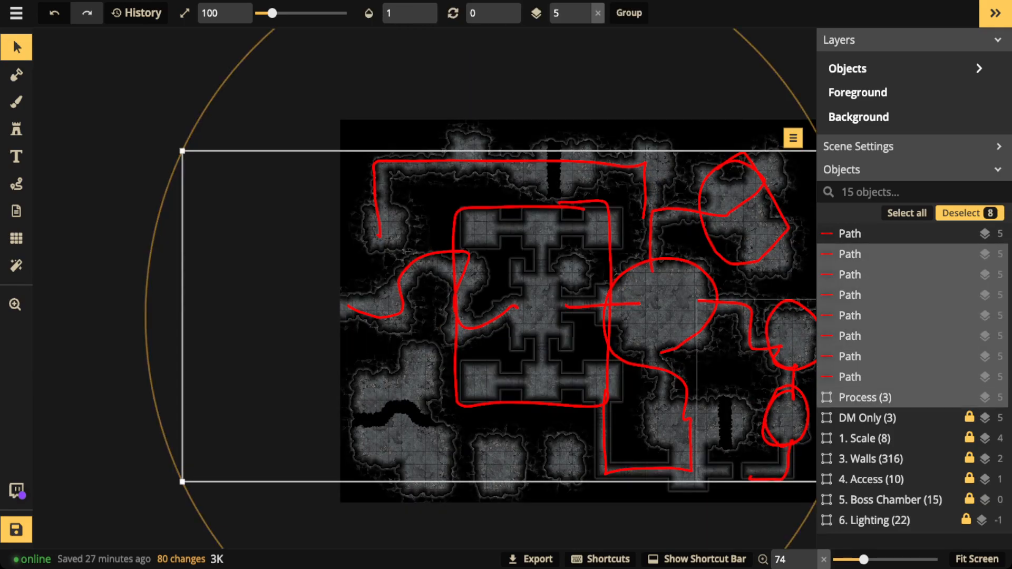
key("Delete")
Step: Reveal the 3. Walls group by resetting its opacity to 1, inspect the walls up close, and deselect the group
left_click(870, 295)
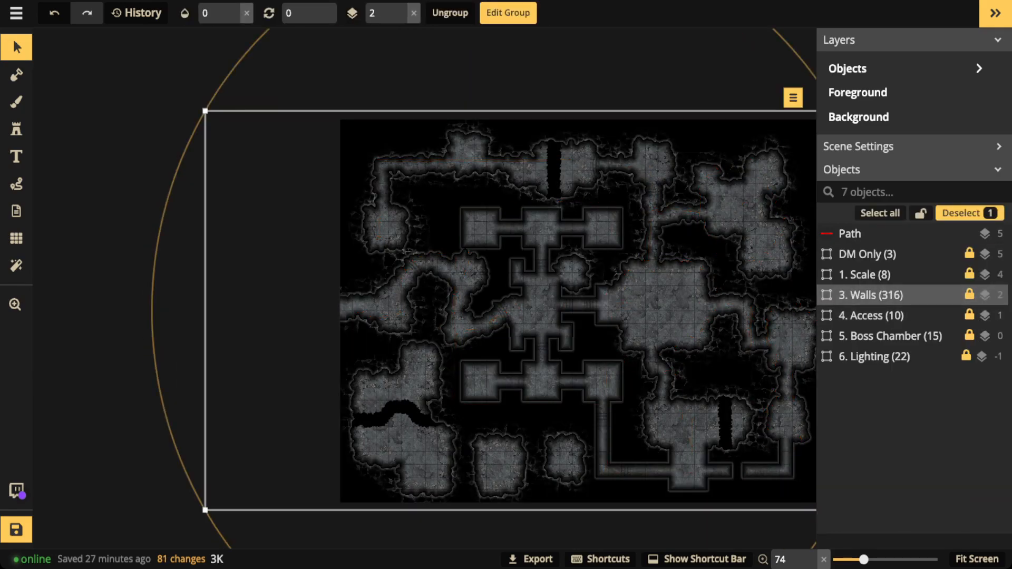
left_click(246, 13)
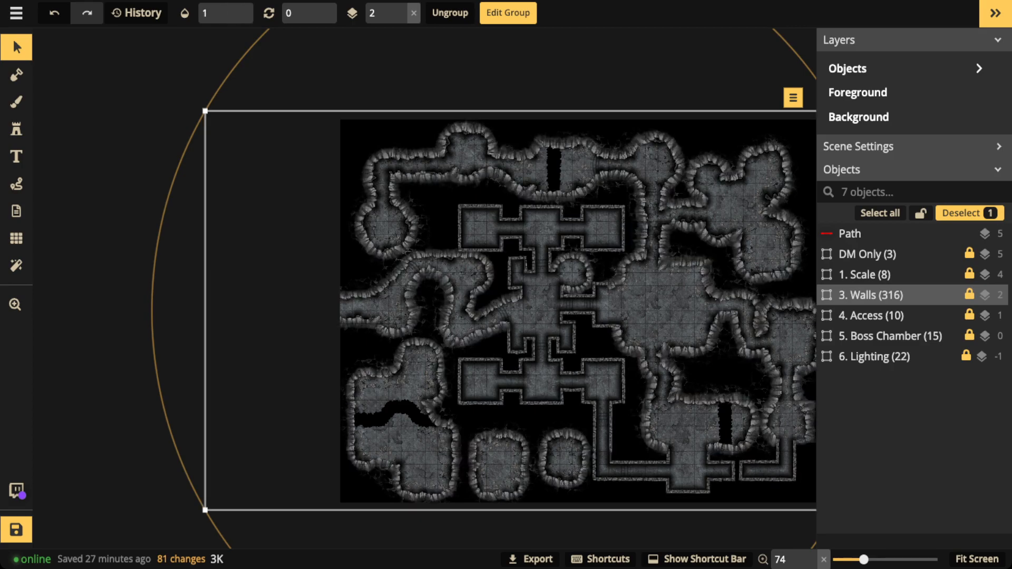
scroll(412, 194, "up", 3)
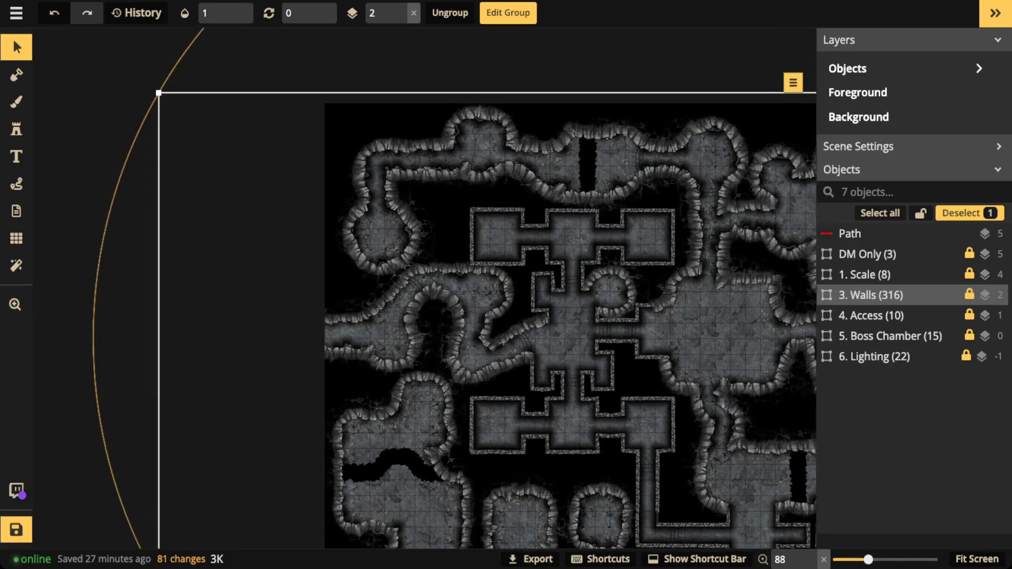
scroll(397, 196, "up", 1)
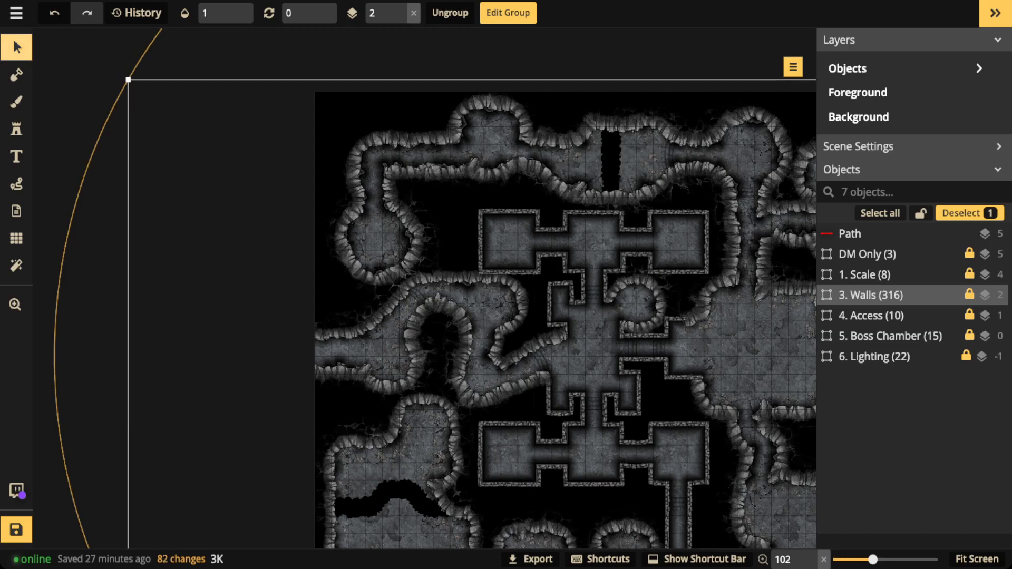
key("Escape")
scroll(530, 208, "down", 1)
key("space")
left_click_drag(530, 295, 341, 262)
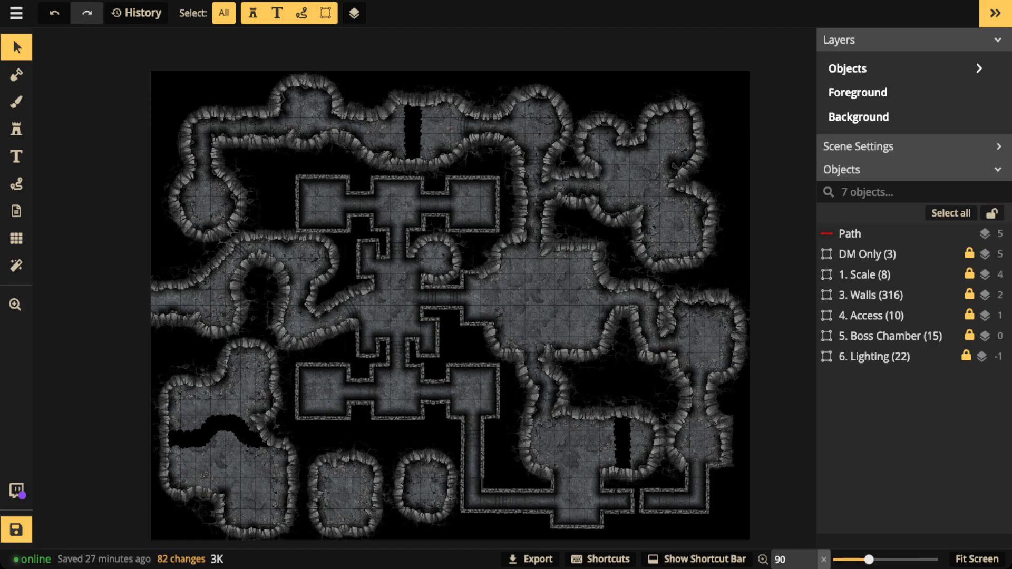
Step: Circle the northwest round chamber's west wall and the northwest square room in red with the Path tool, deleting each mark
scroll(203, 223, "up", 2)
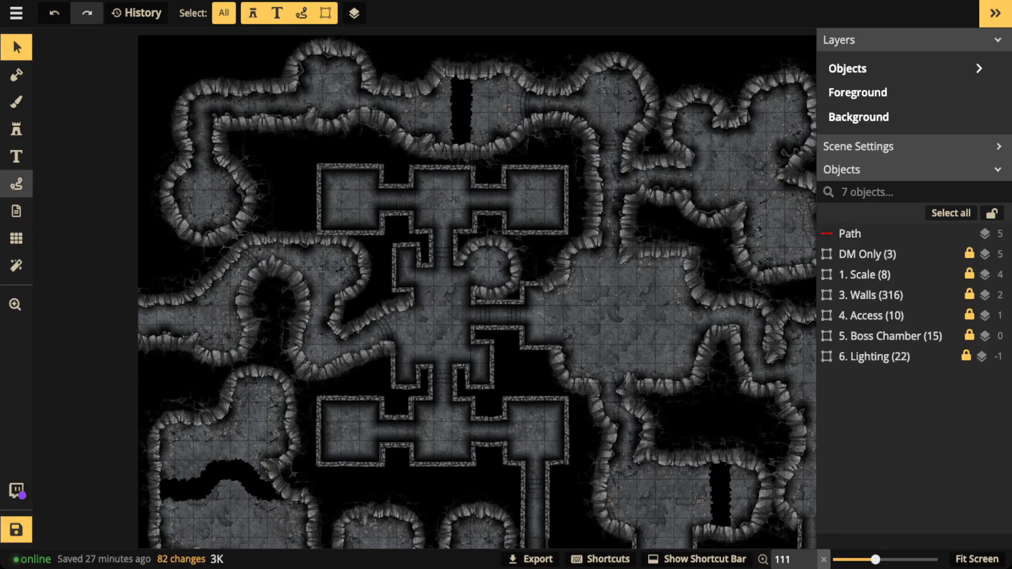
left_click(16, 184)
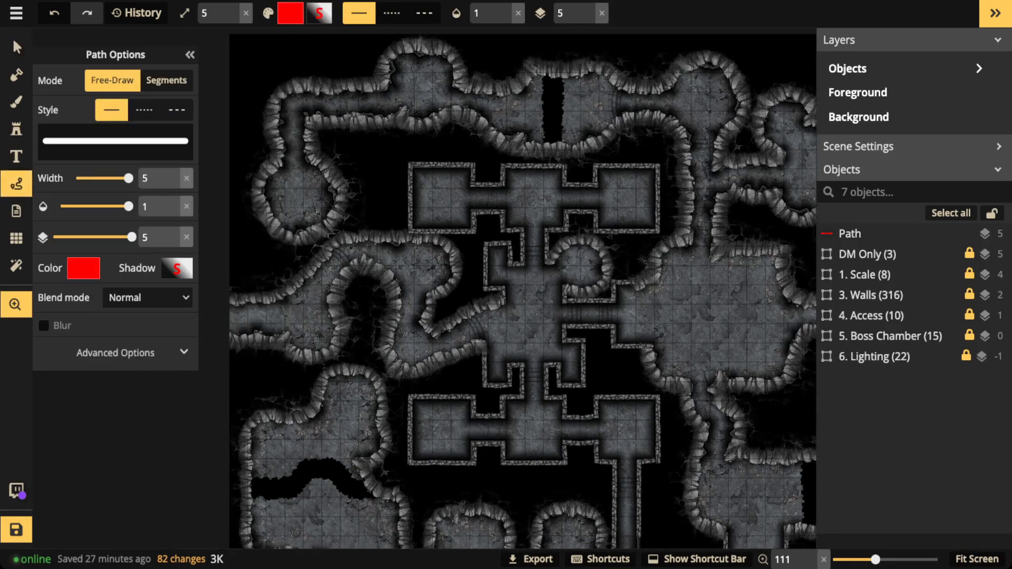
mouse_move(270, 159)
left_mouse_down()
mouse_move(252, 216)
mouse_move(270, 238)
mouse_move(287, 158)
left_mouse_up()
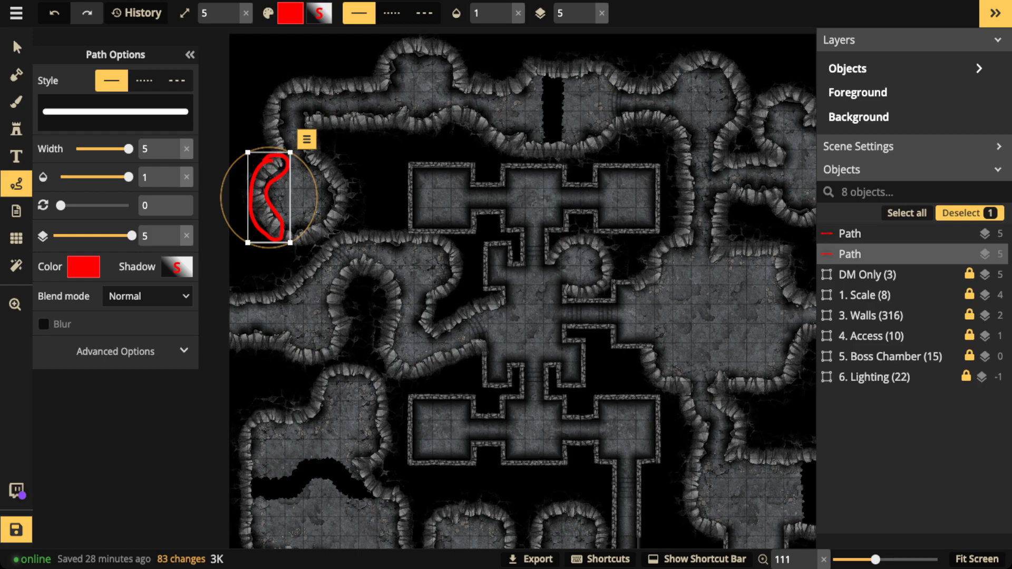
key("Delete")
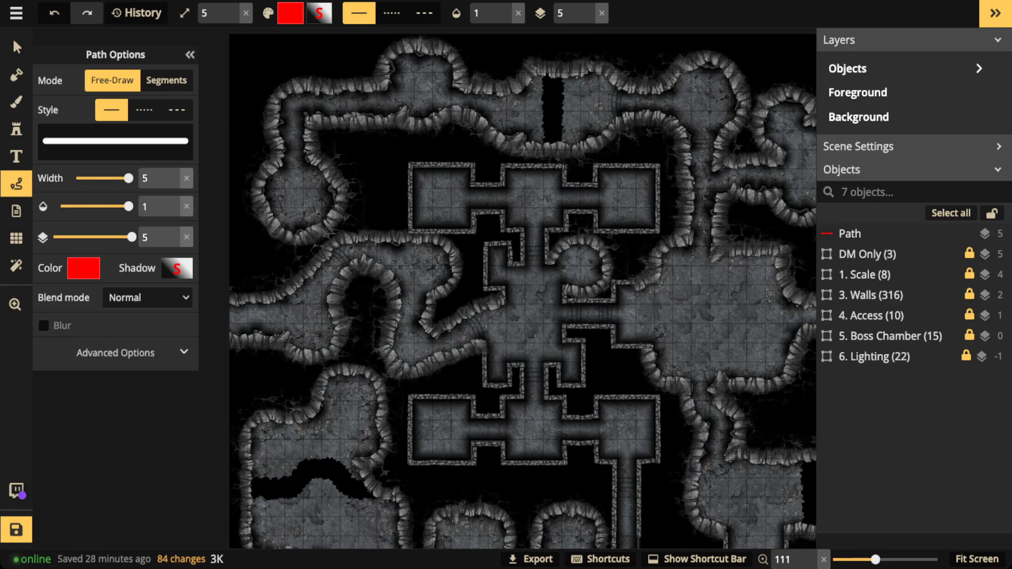
mouse_move(437, 154)
left_mouse_down()
mouse_move(397, 166)
mouse_move(385, 210)
mouse_move(419, 253)
mouse_move(492, 239)
mouse_move(498, 176)
mouse_move(440, 143)
left_mouse_up()
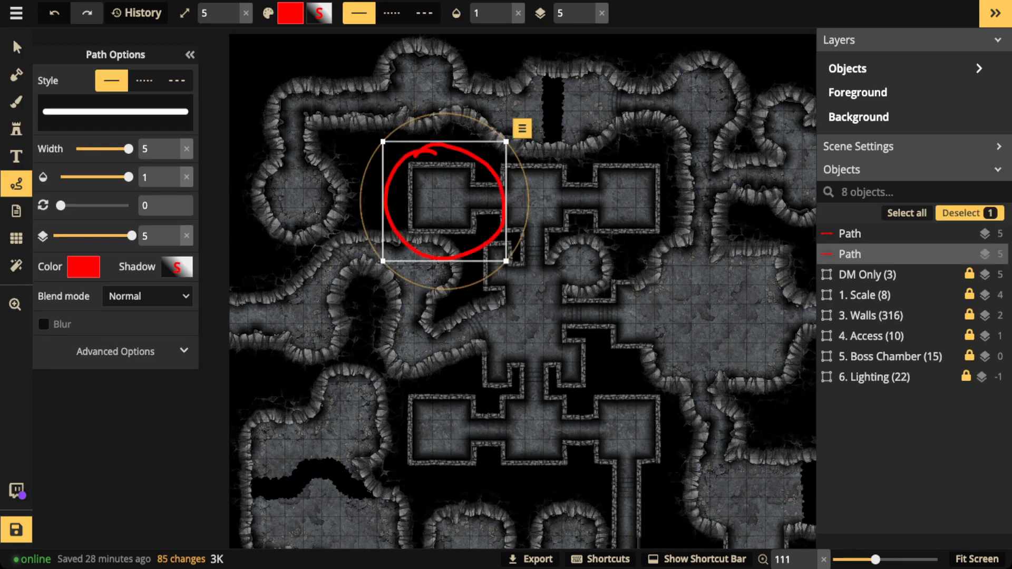
key("Delete")
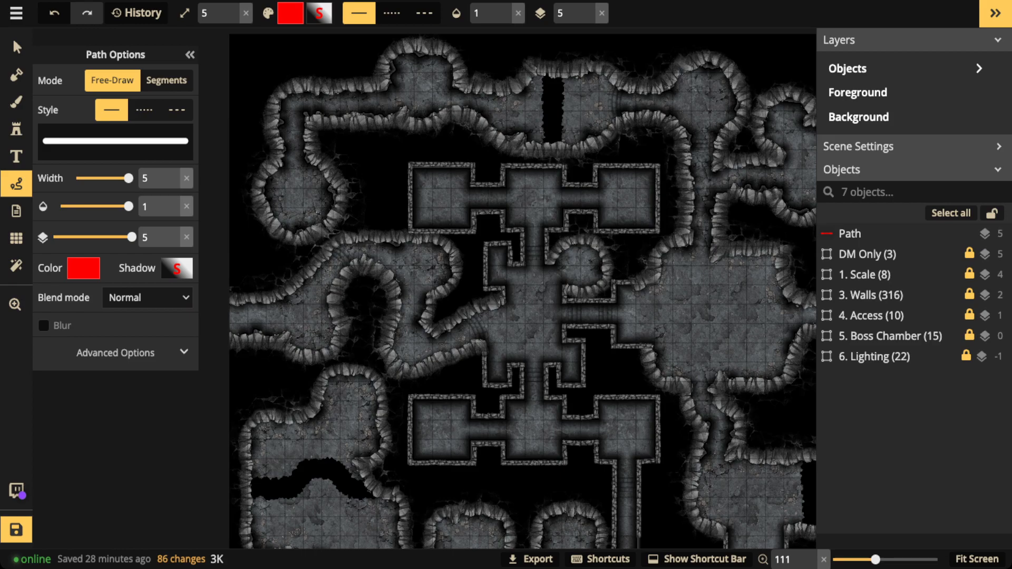
left_click(16, 47)
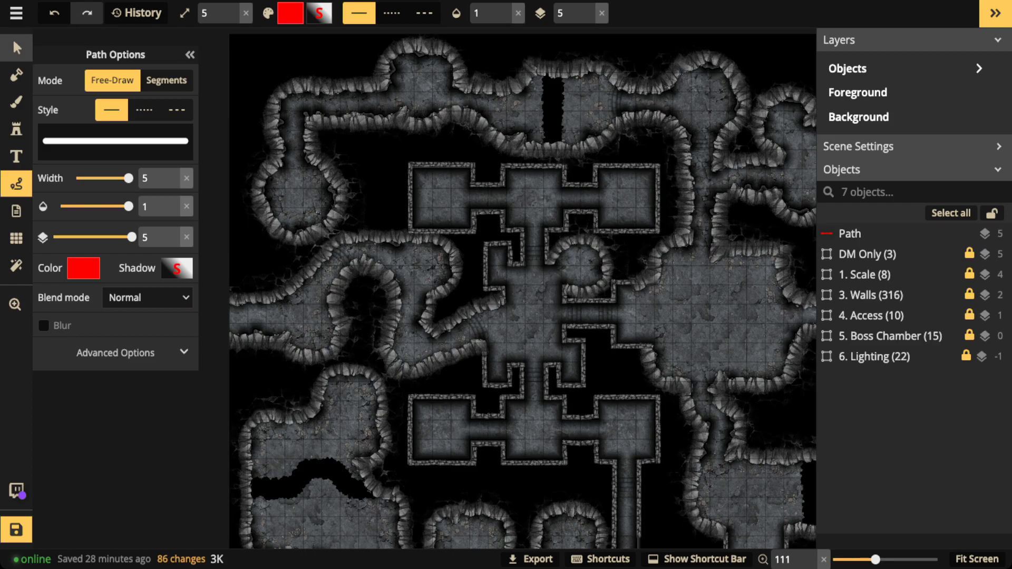
scroll(430, 242, "down", 3)
left_click_drag(430, 242, 313, 226)
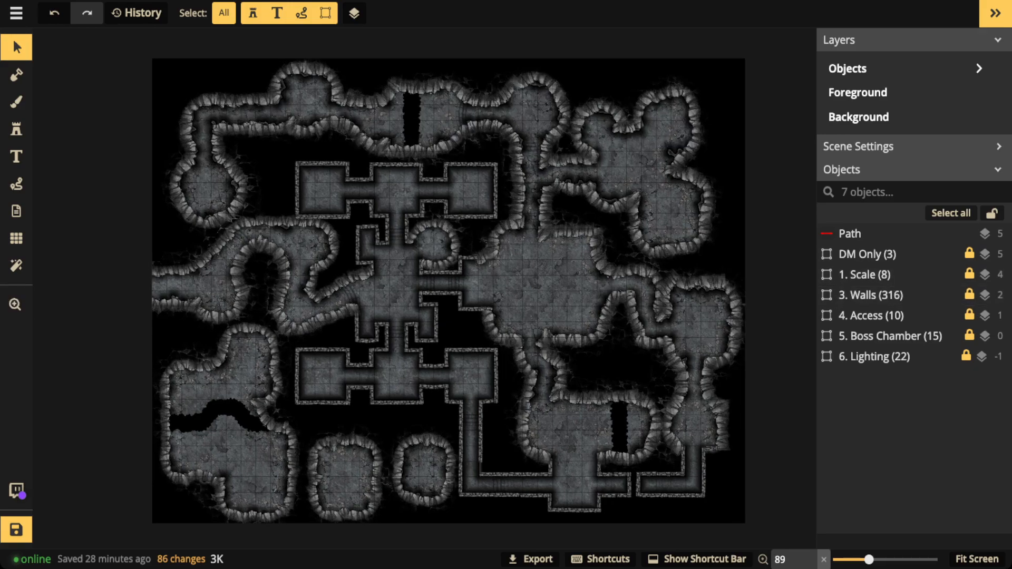
left_click_drag(515, 281, 611, 277)
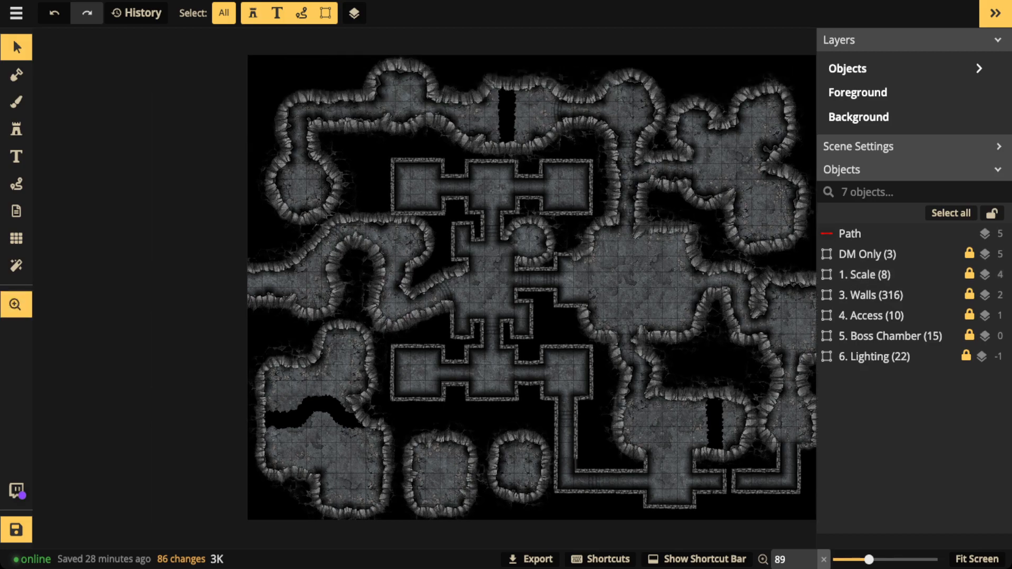
Step: Delete the 1. Scale group, and open the 4. Access group for editing
left_click(875, 274)
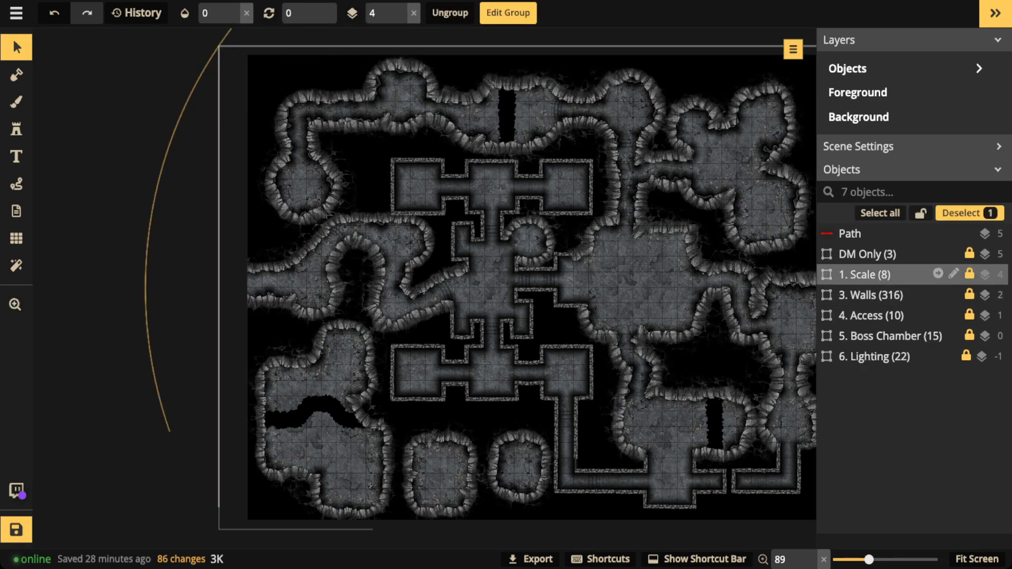
key("Delete")
left_click(875, 294)
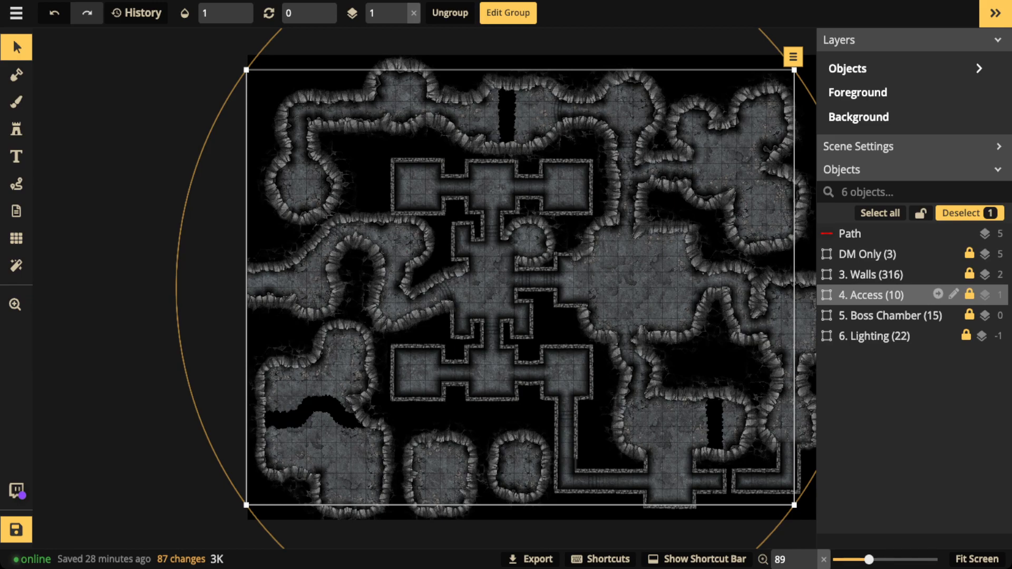
left_click(937, 294)
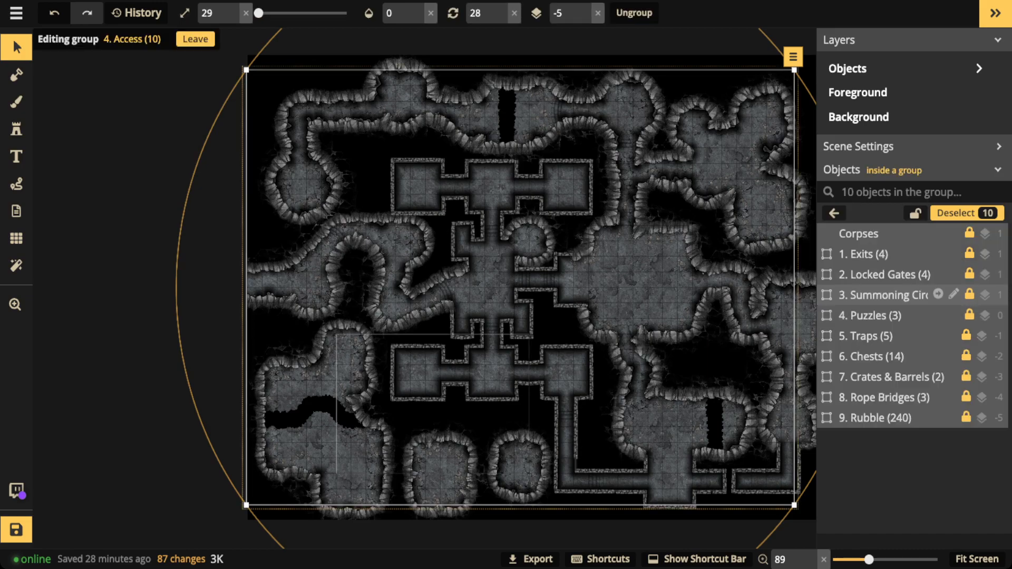
Step: Reveal the 1. Exits group by resetting its opacity to 1, and inspect the staircases in the western caves
left_click(863, 253)
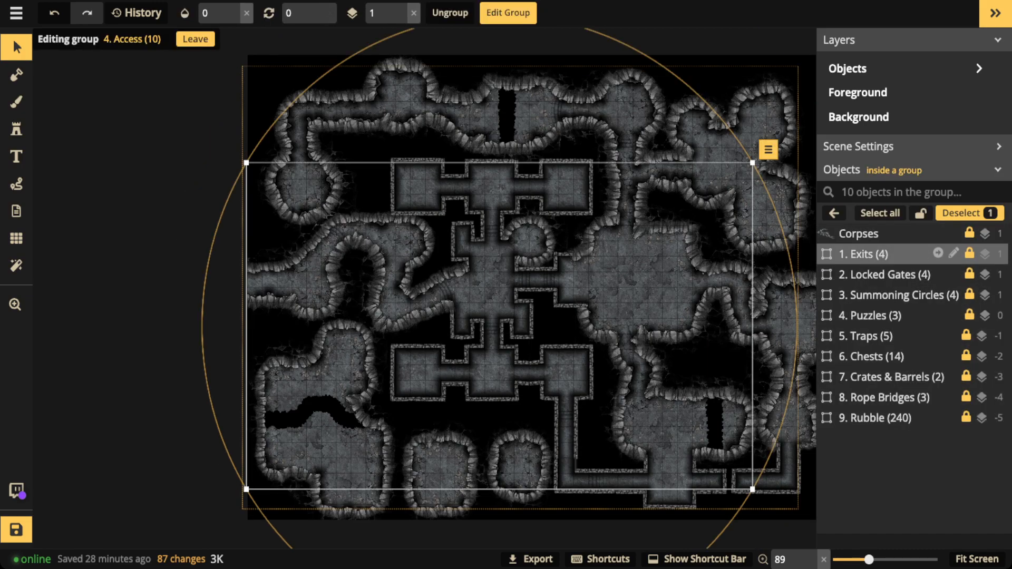
left_click(246, 13)
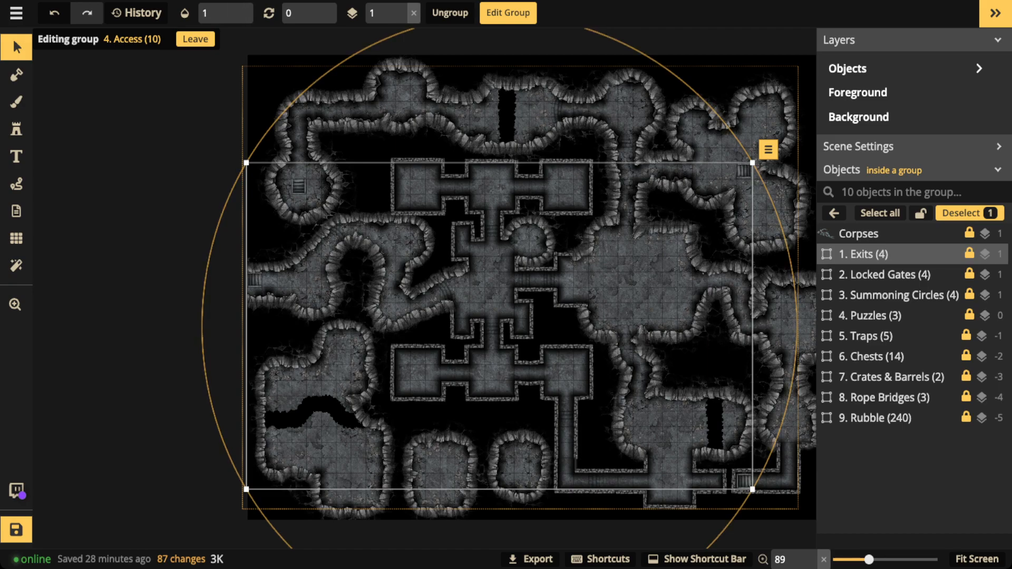
scroll(295, 190, "up", 5)
scroll(277, 194, "up", 8)
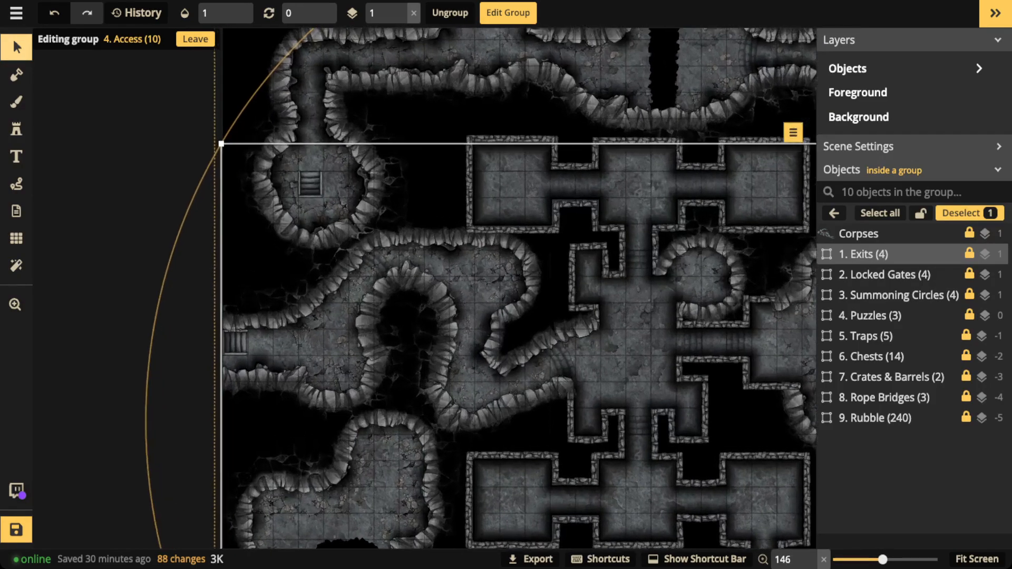
scroll(305, 179, "up", 15)
scroll(305, 179, "up", 7)
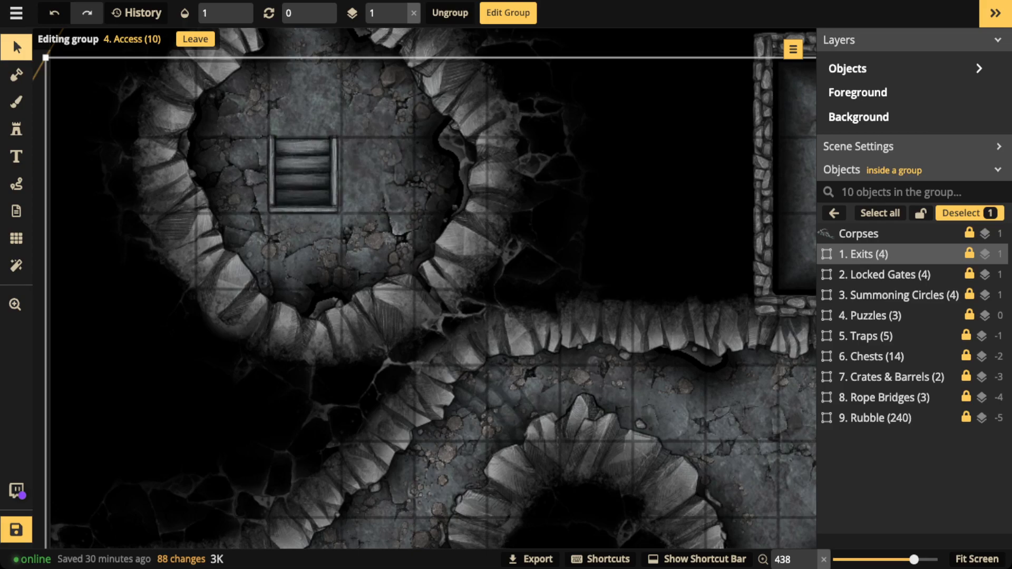
scroll(245, 216, "down", 10)
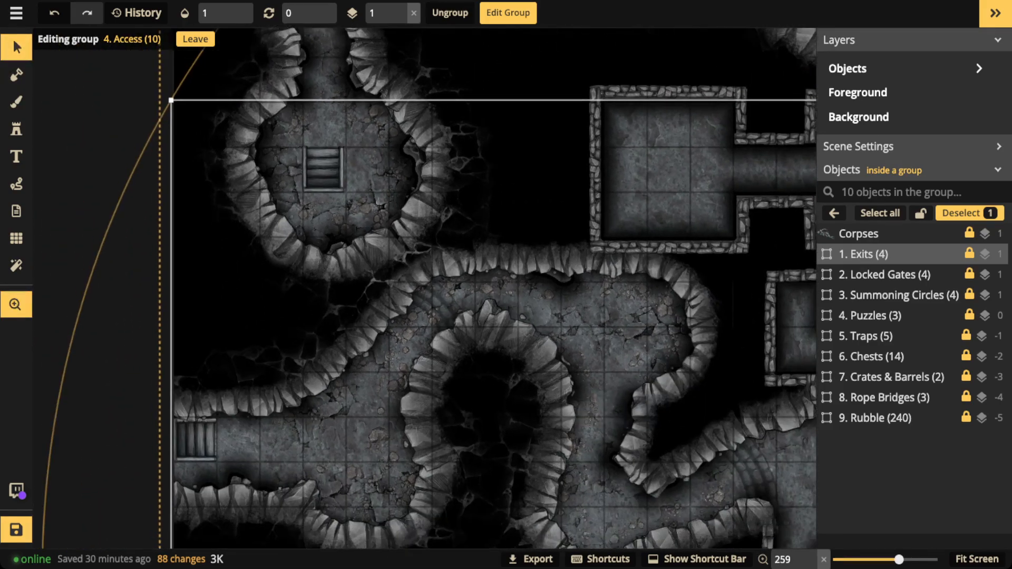
left_click_drag(424, 289, 443, 279)
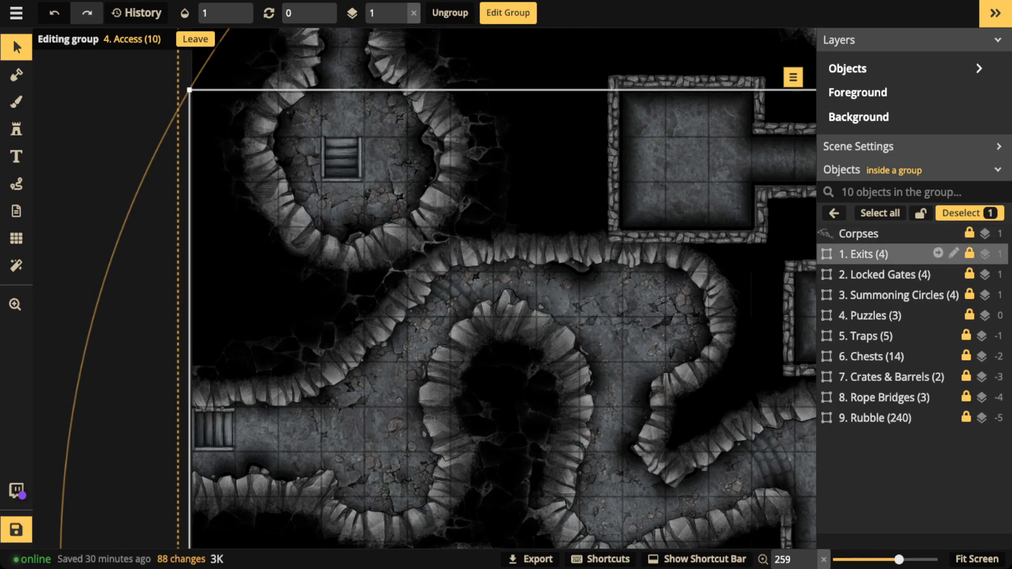
Step: Flatten the four Ship Stairs of the 1. Exits group to the foreground, and inspect the southeast staircase up close
left_click(952, 253)
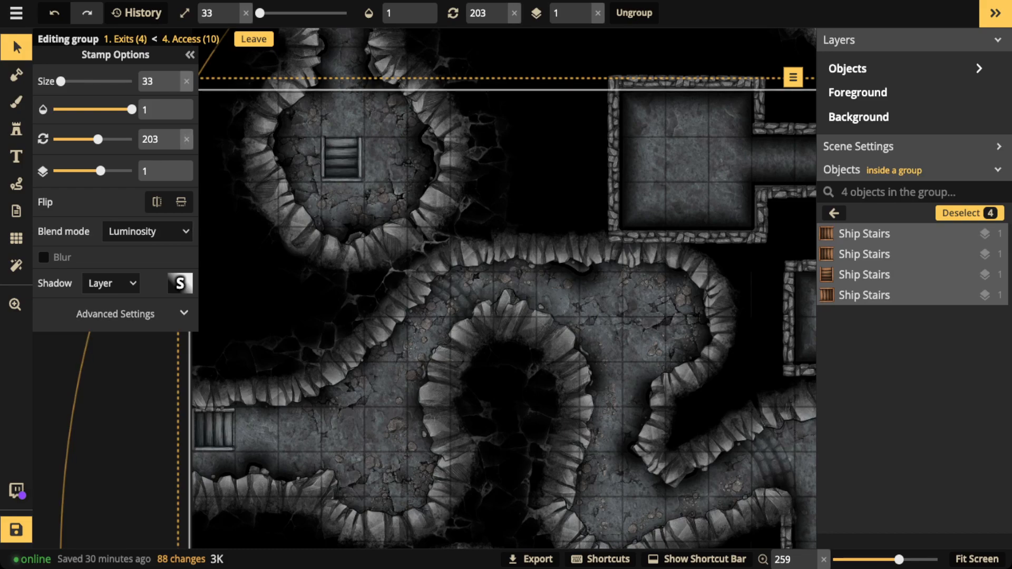
left_click(793, 77)
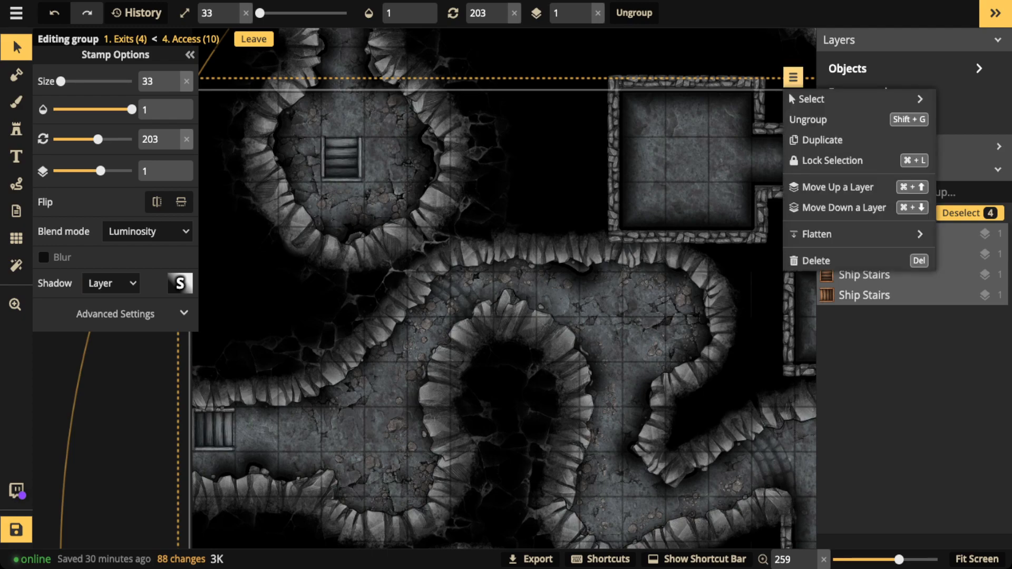
mouse_move(858, 234)
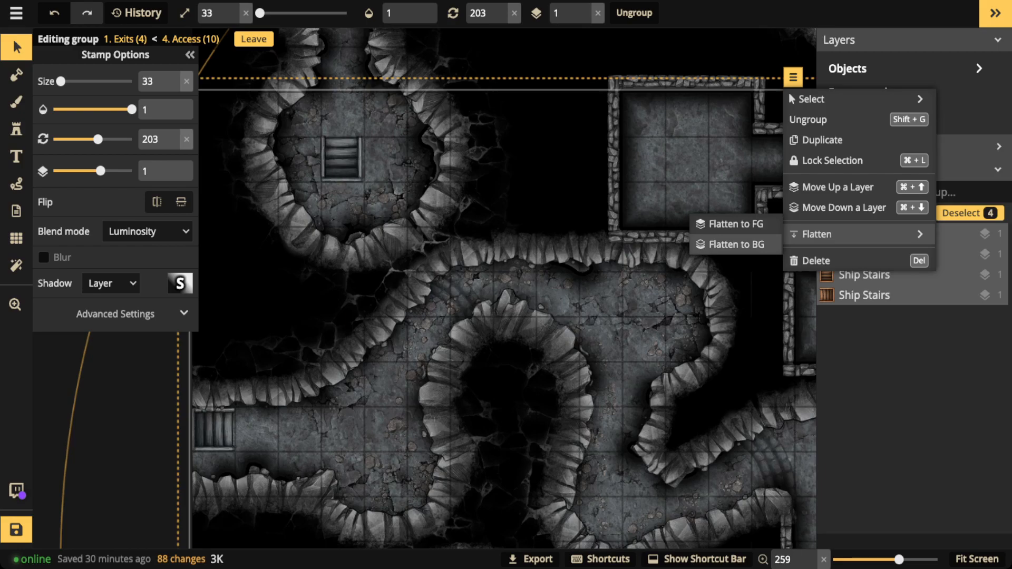
left_click(736, 224)
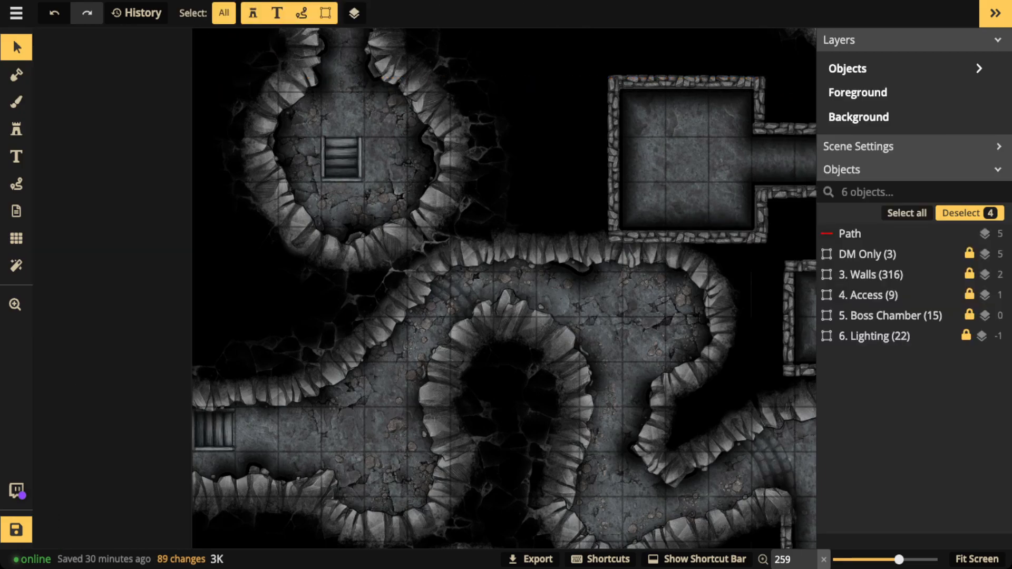
scroll(237, 469, "down", 6)
key("space")
left_click_drag(659, 422, 332, 245)
left_click_drag(677, 535, 496, 348)
scroll(495, 348, "up", 6)
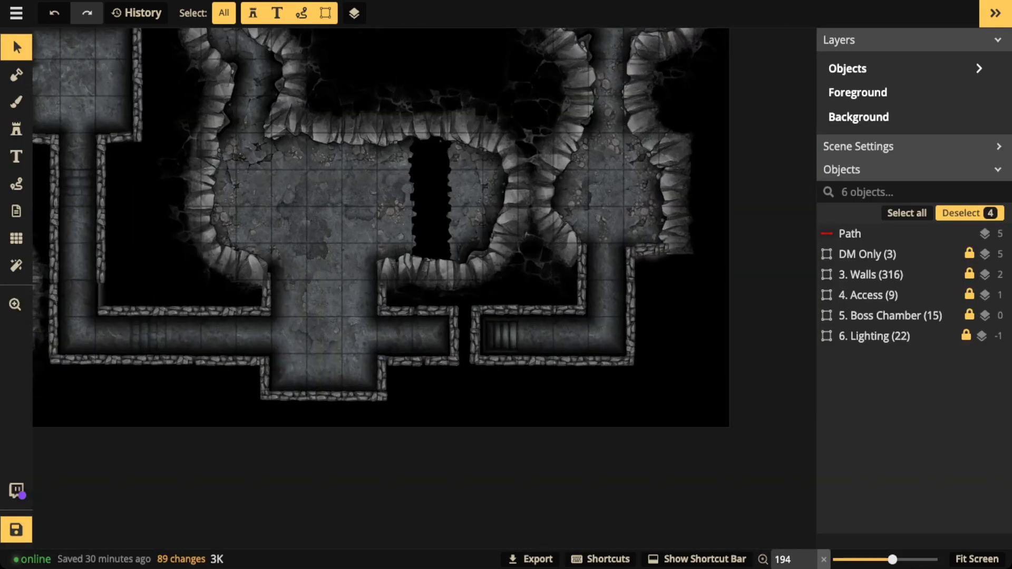
scroll(580, 336, "up", 11)
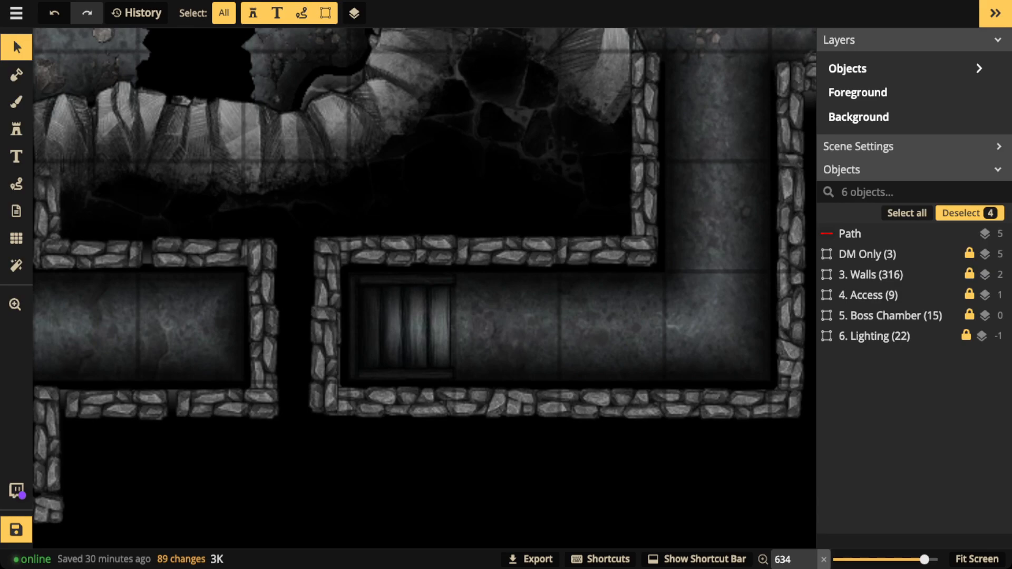
Step: Undo the stairs' flattening for comparison, and flatten all four to the foreground again
key("ctrl+z")
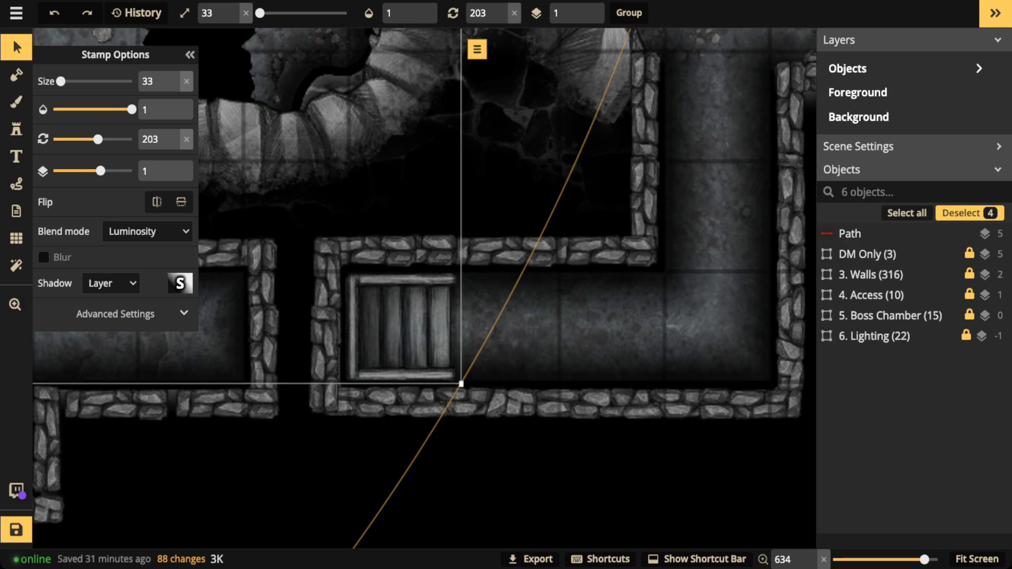
left_click(477, 49)
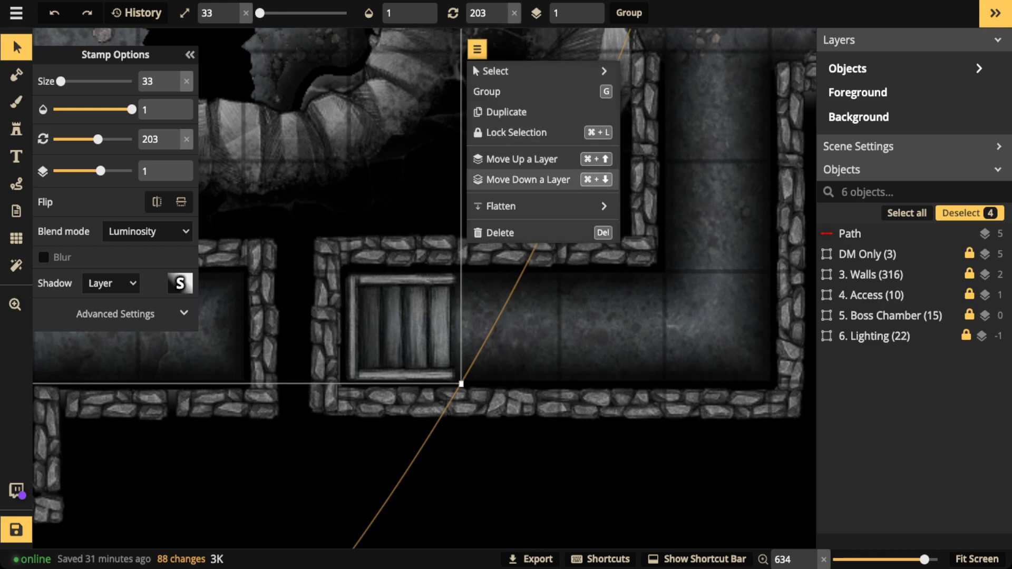
mouse_move(527, 206)
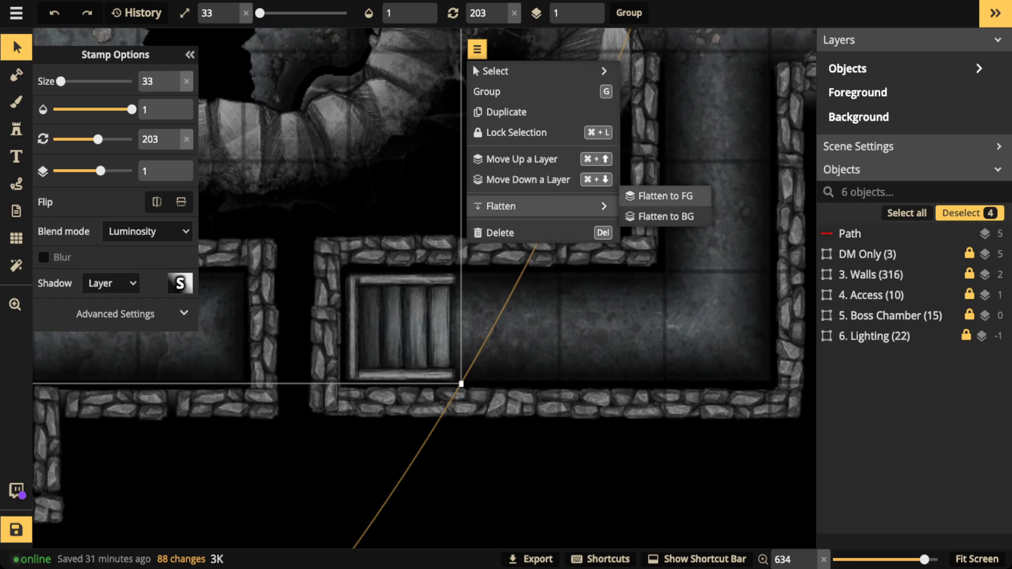
left_click(665, 196)
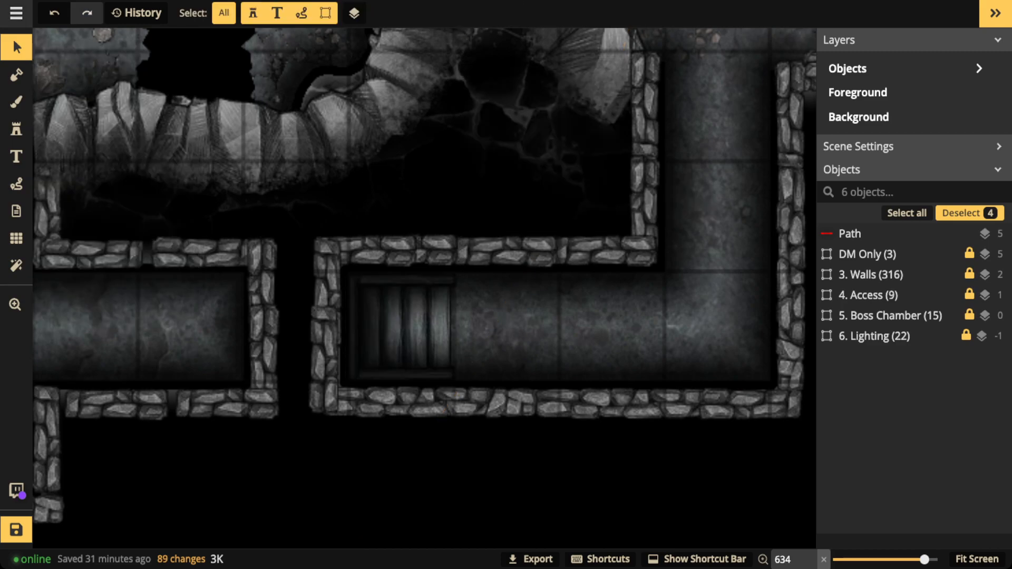
Step: Examine the southeast corridors, the passages around the central hall, and the small round chamber on its east side
scroll(284, 191, "down", 2)
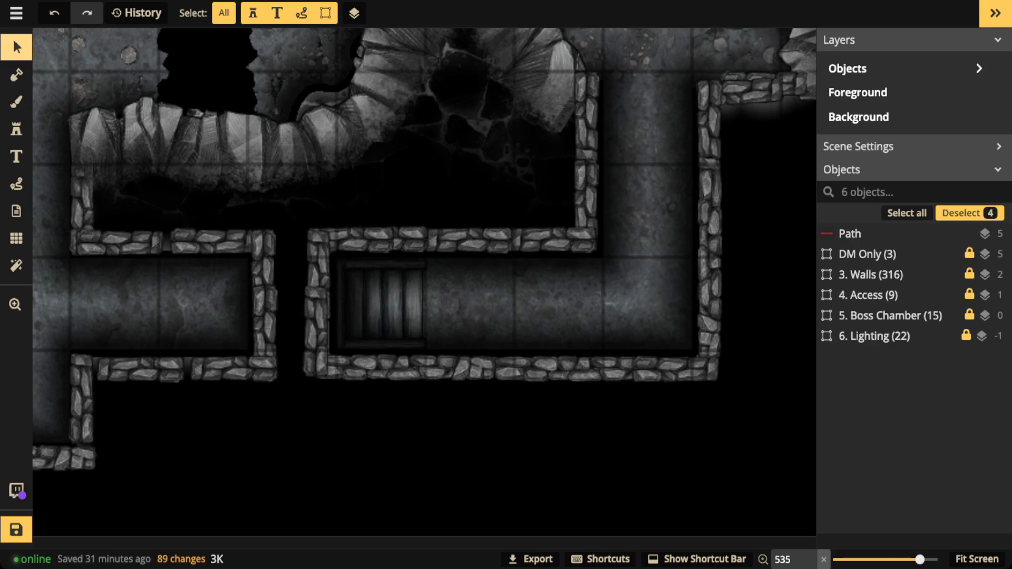
scroll(307, 122, "down", 10)
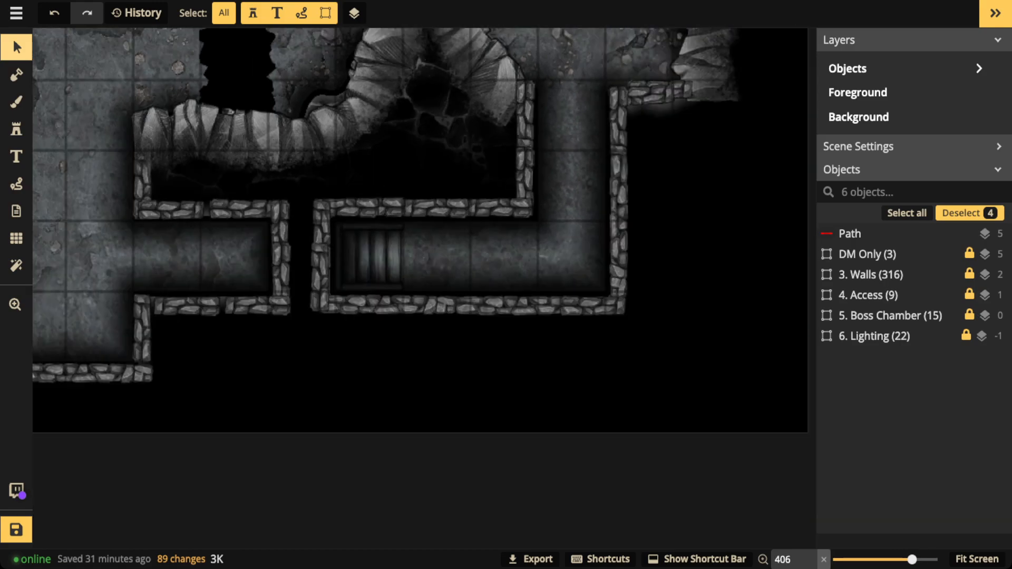
left_click_drag(307, 122, 472, 253)
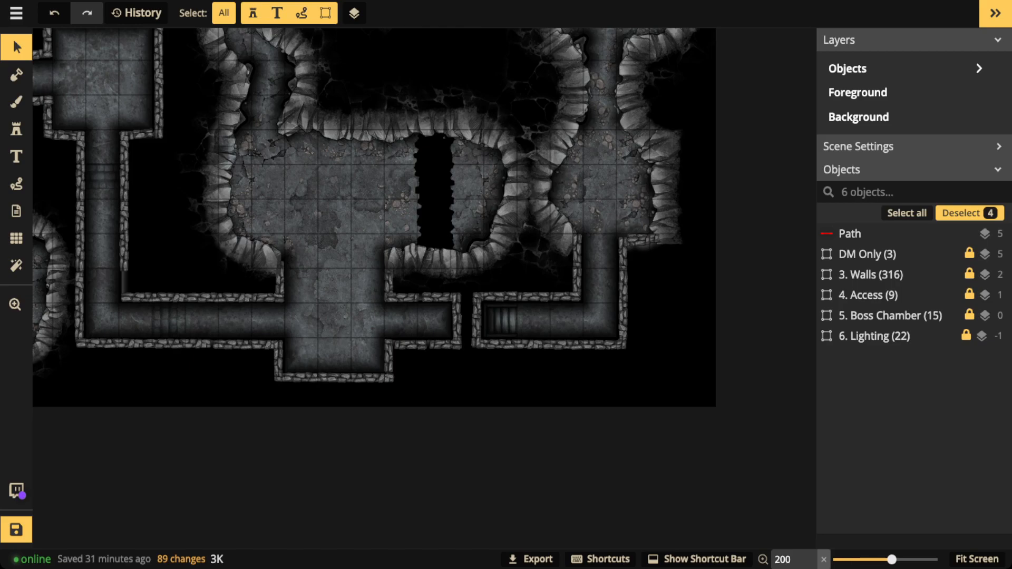
scroll(234, 226, "down", 4)
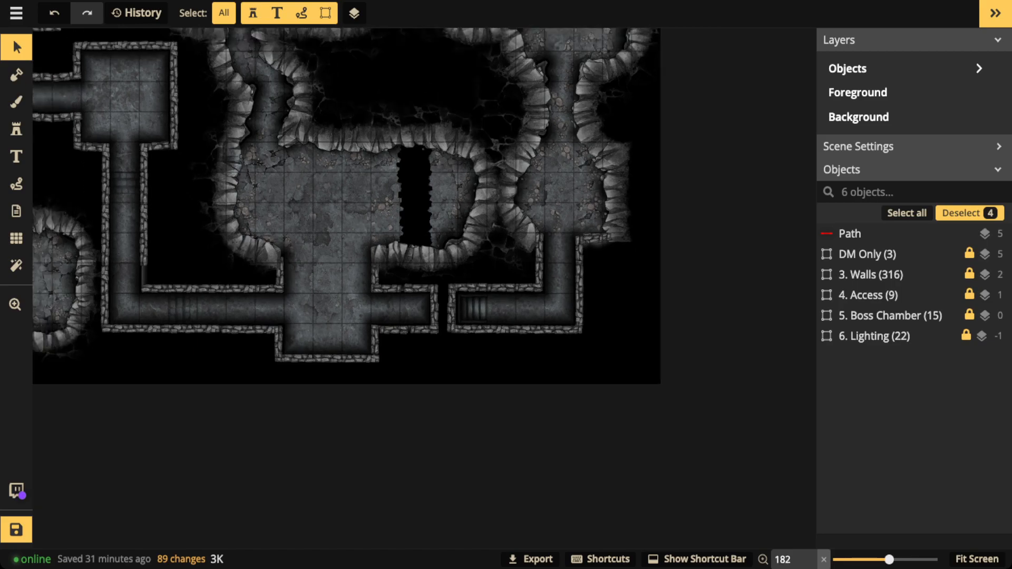
left_click_drag(234, 227, 457, 418)
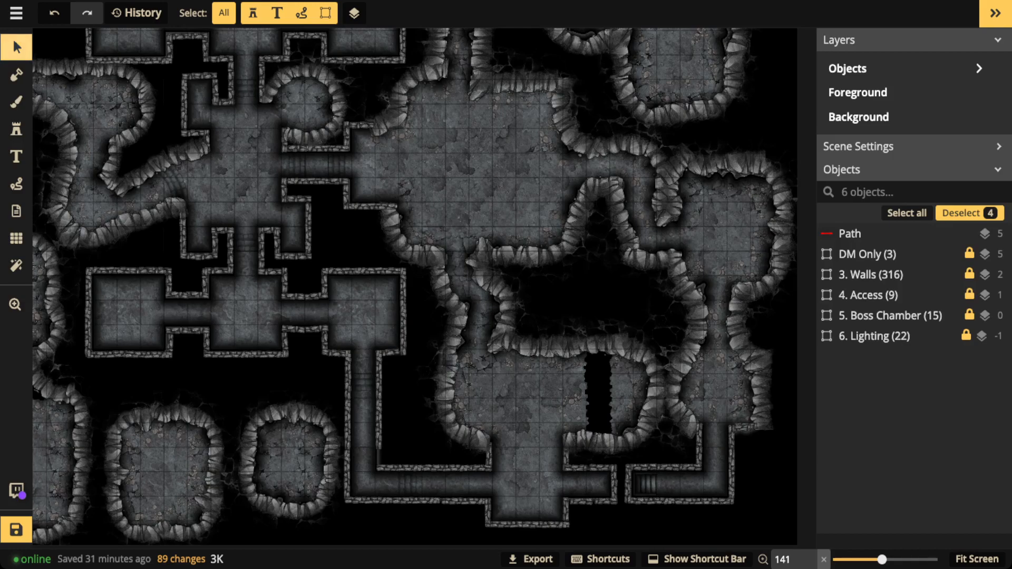
scroll(294, 170, "up", 15)
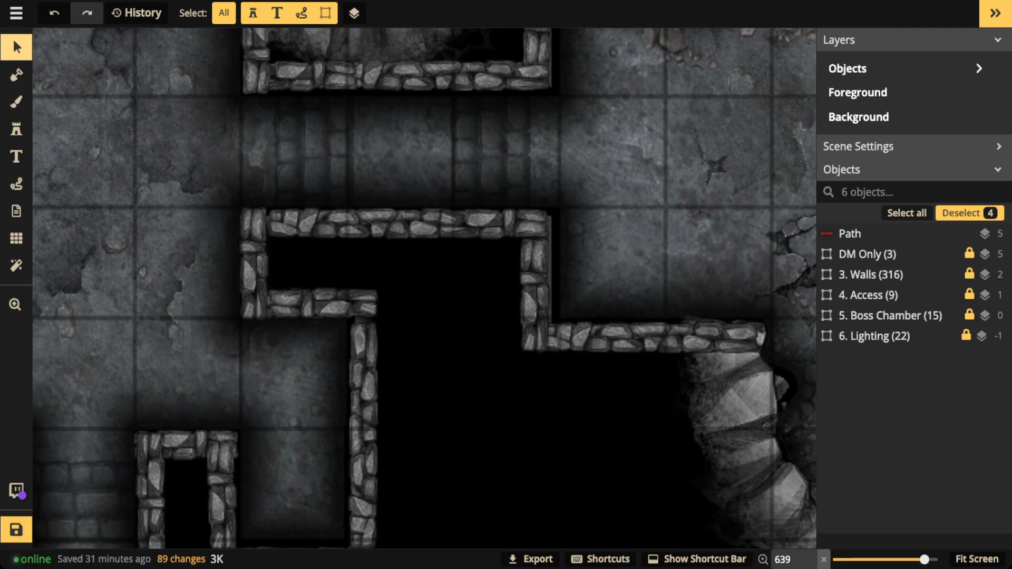
scroll(300, 139, "down", 5)
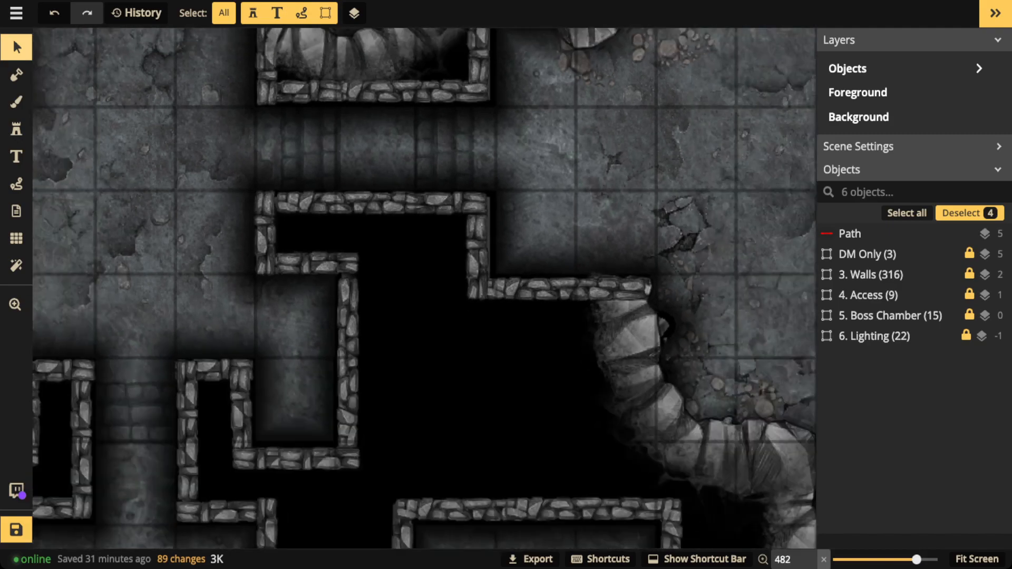
left_click_drag(424, 288, 435, 321)
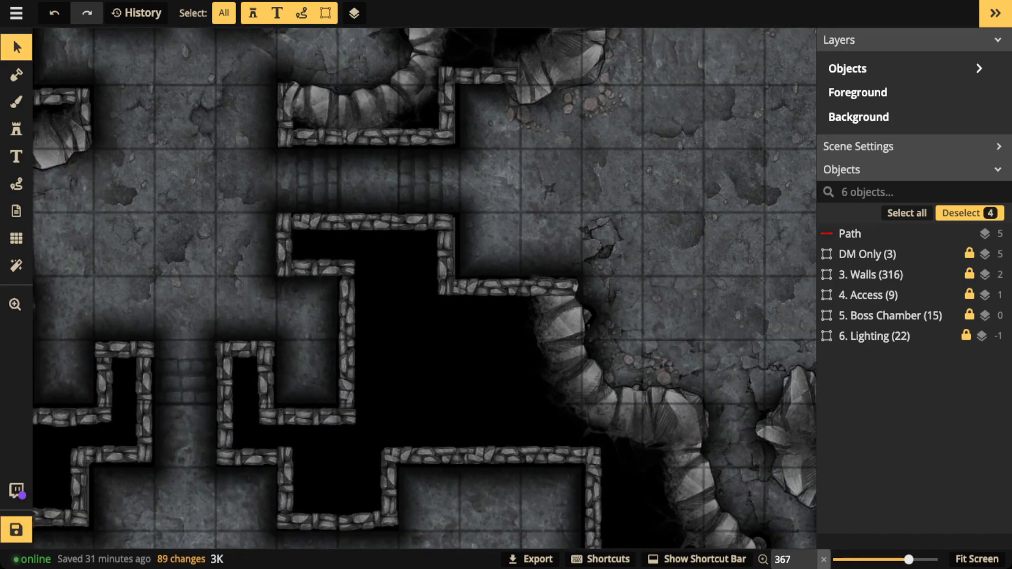
scroll(180, 384, "down", 2)
left_click_drag(357, 203, 491, 372)
scroll(306, 253, "up", 5)
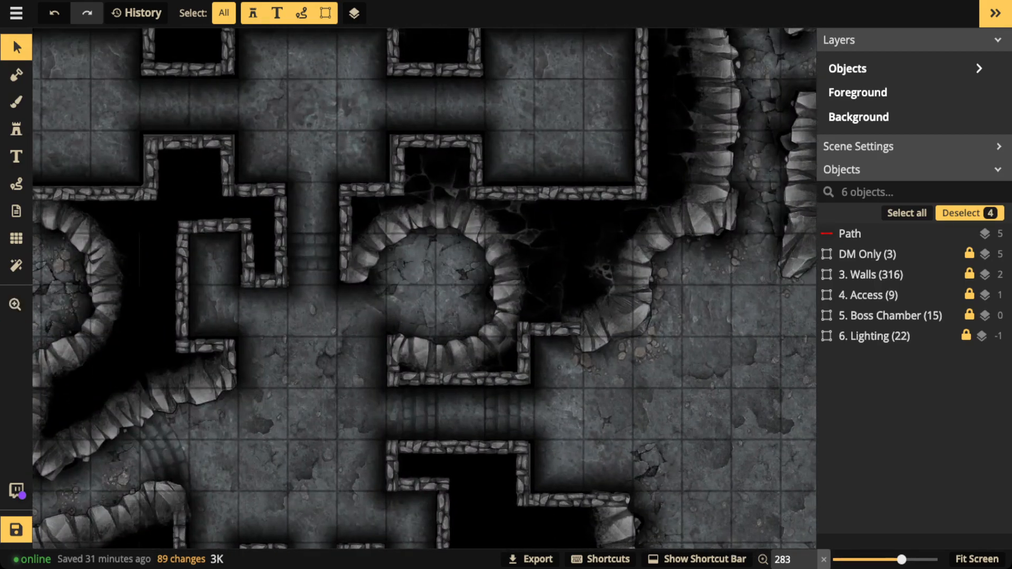
scroll(337, 211, "up", 3)
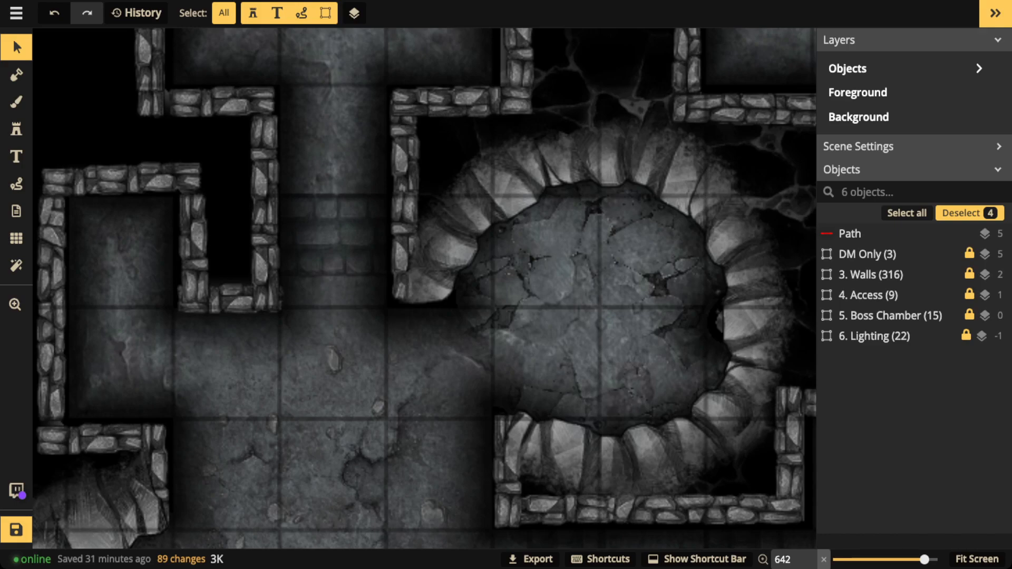
scroll(424, 289, "down", 5)
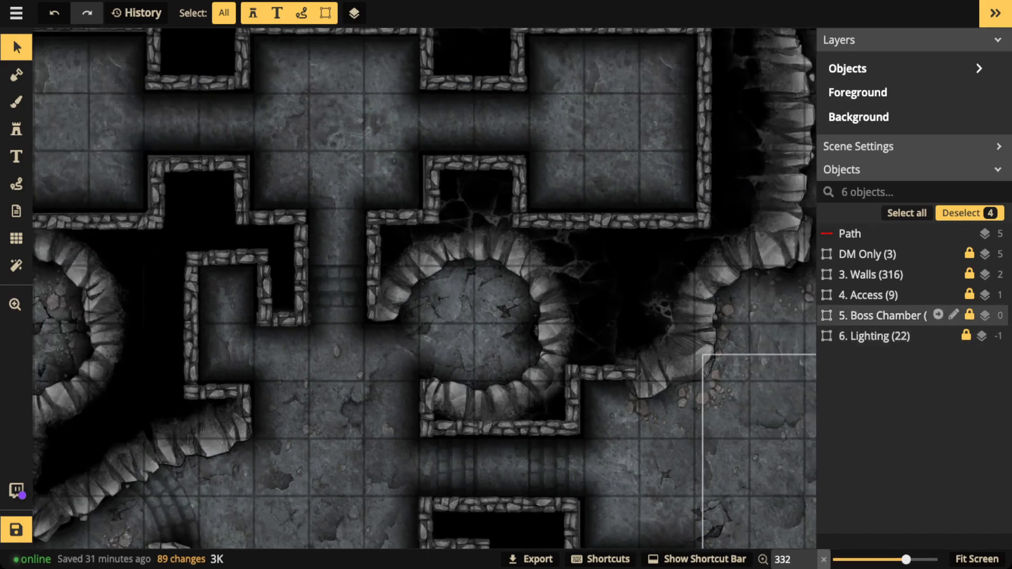
Step: Reveal the 2. Locked Gates group inside the 4. Access group by resetting its opacity to 1
double_click(875, 295)
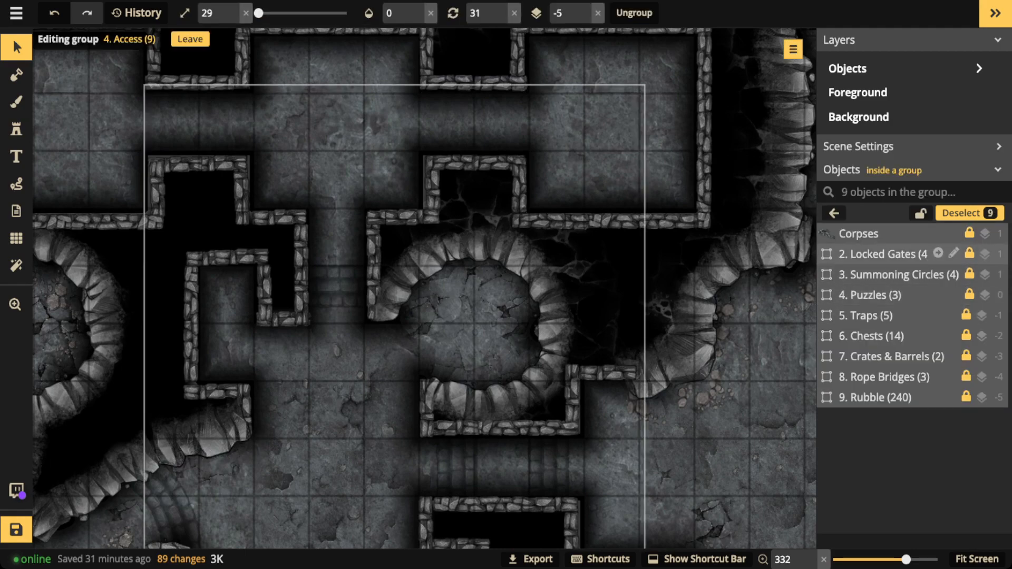
left_click(883, 254)
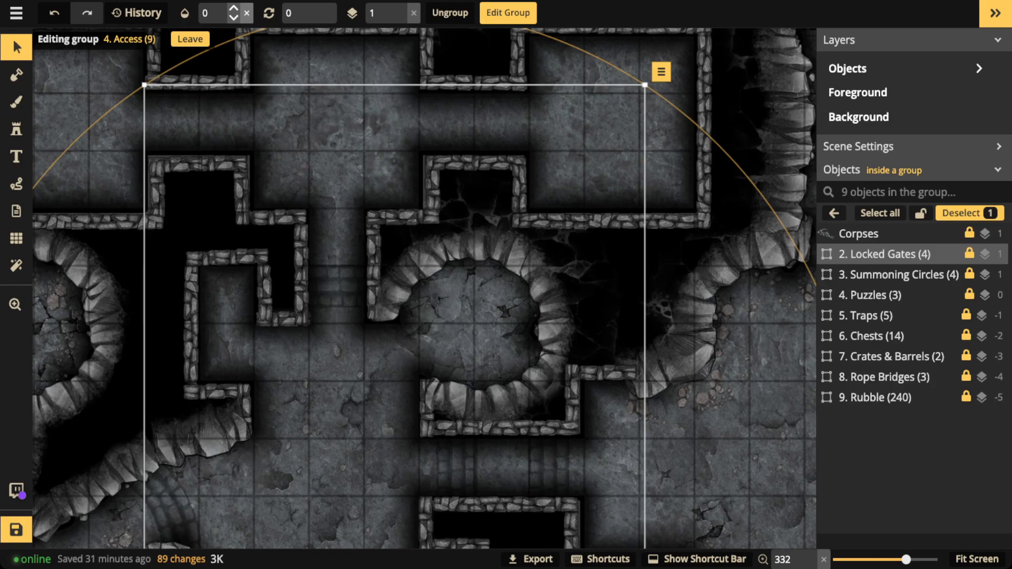
left_click(234, 8)
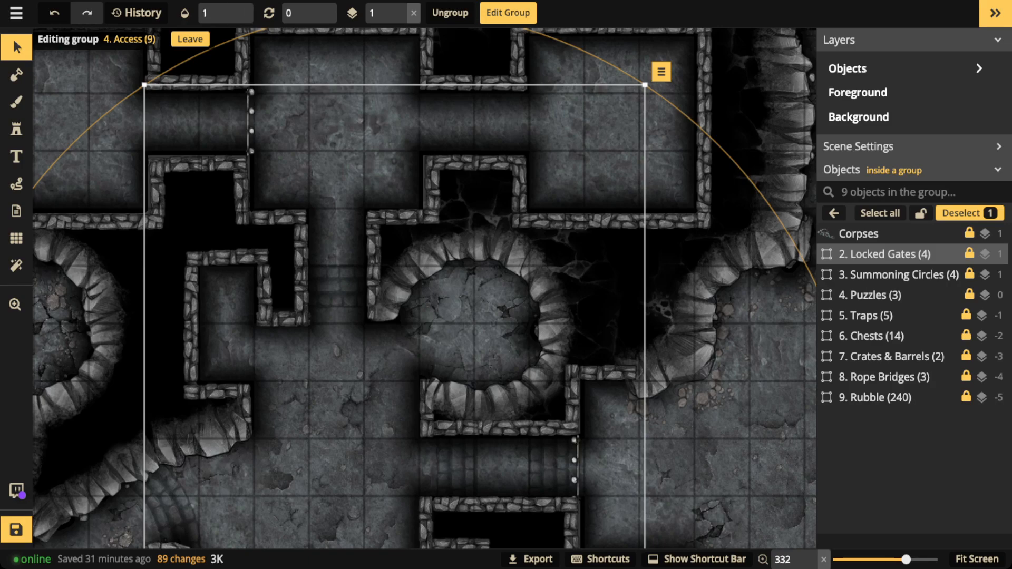
Step: Examine the locked gates across the walled rooms and corridors of the dungeon map
key("Escape")
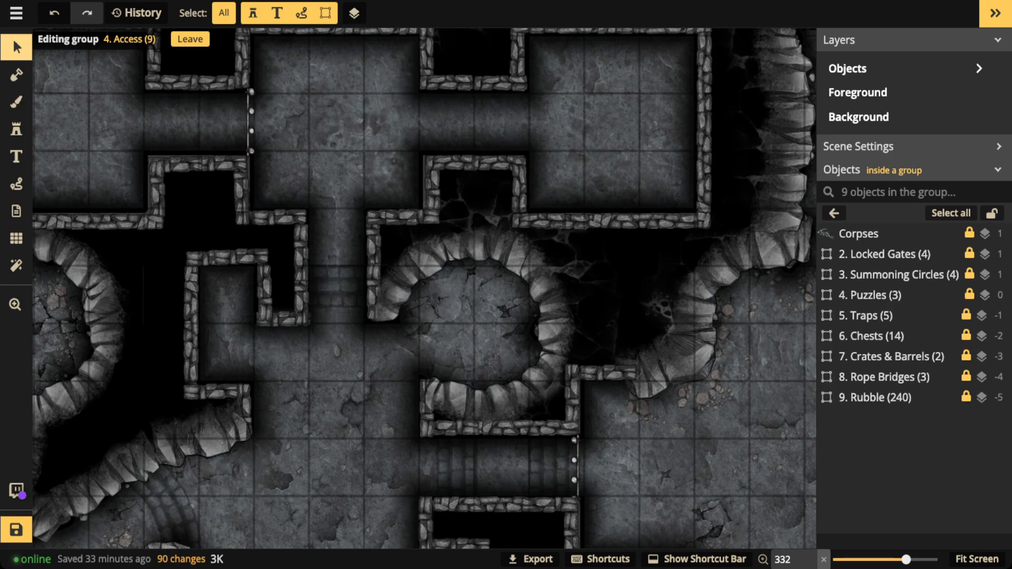
scroll(264, 141, "up", 4)
key("space")
left_click_drag(265, 141, 401, 268)
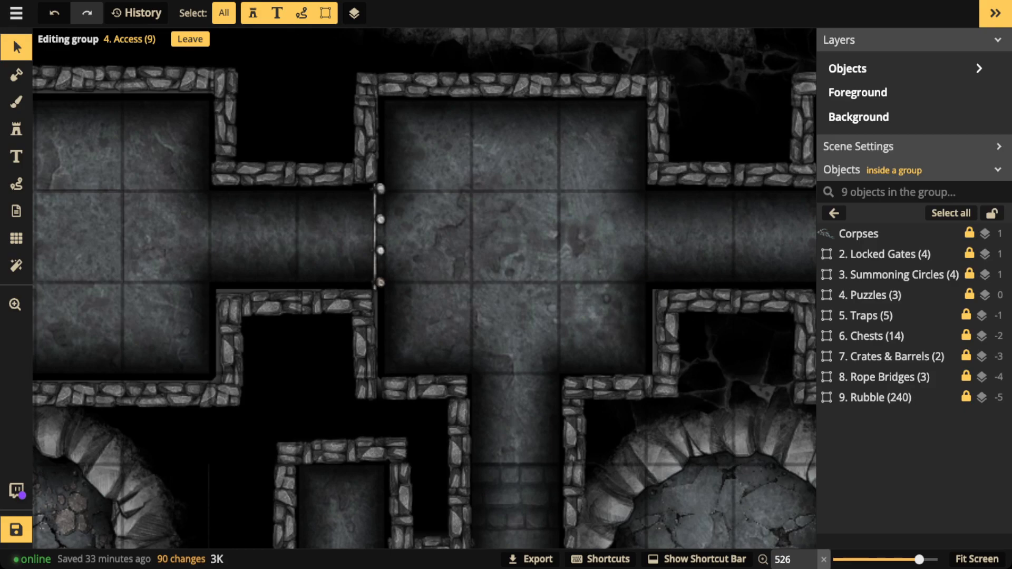
scroll(224, 248, "down", 3)
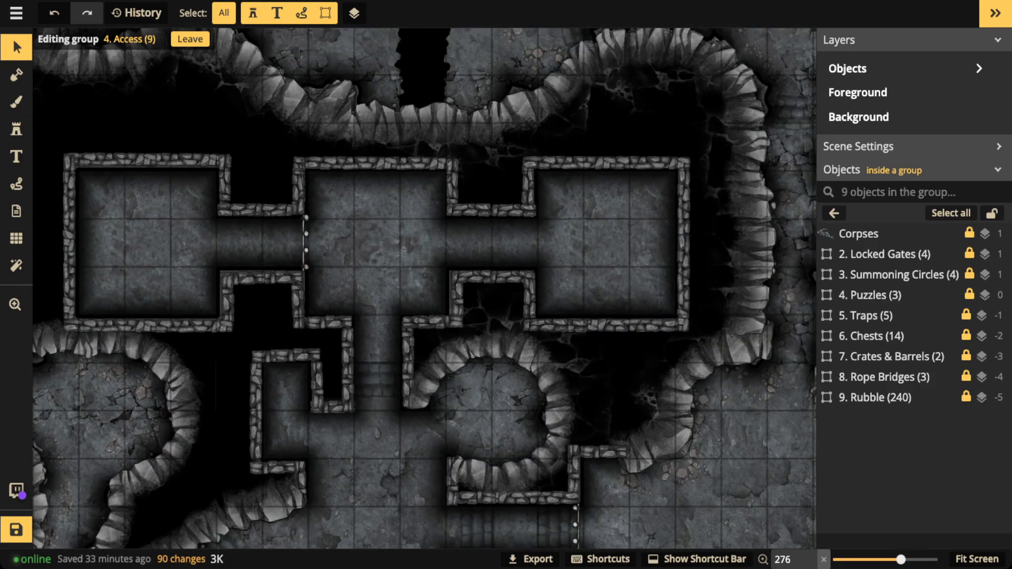
scroll(155, 248, "down", 1)
key("space")
left_click_drag(274, 261, 147, 14)
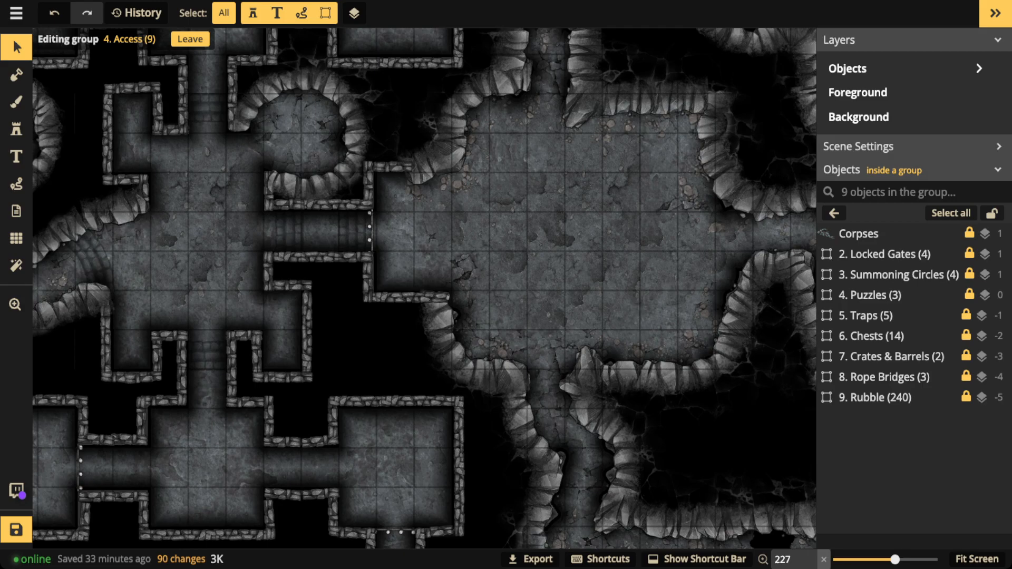
scroll(201, 247, "down", 5)
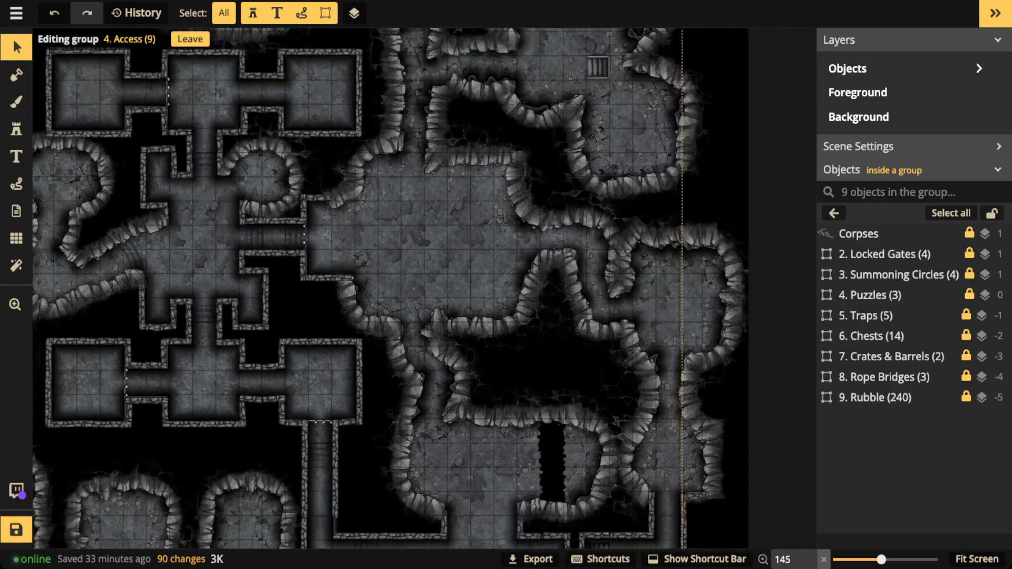
key("space")
left_click_drag(251, 179, 403, 180)
scroll(400, 185, "down", 2)
key("space")
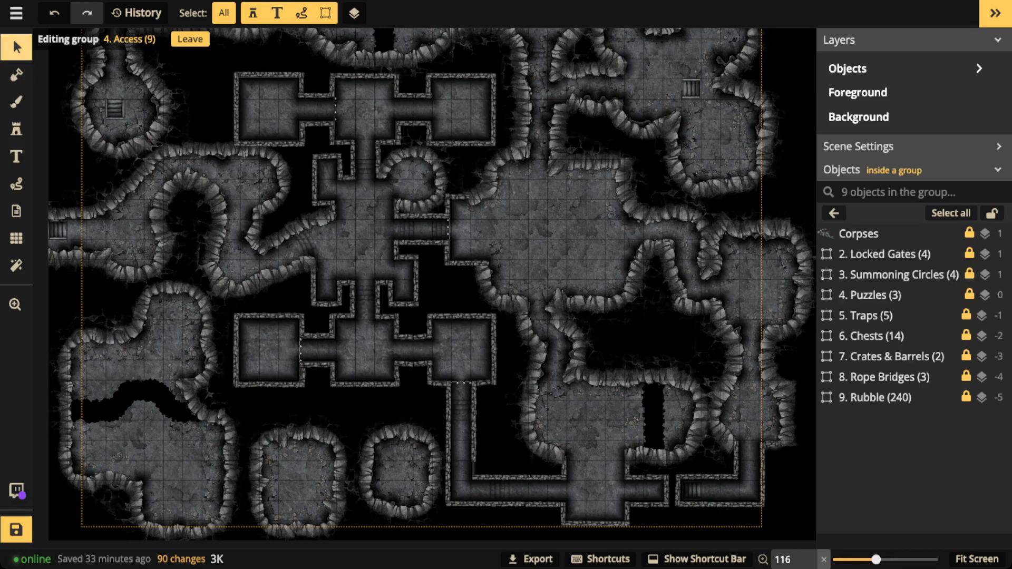
Step: Reveal the Icons group inside the DM Only group by setting its opacity to 1
scroll(462, 389, "up", 3)
left_click(834, 213)
left_click(867, 254)
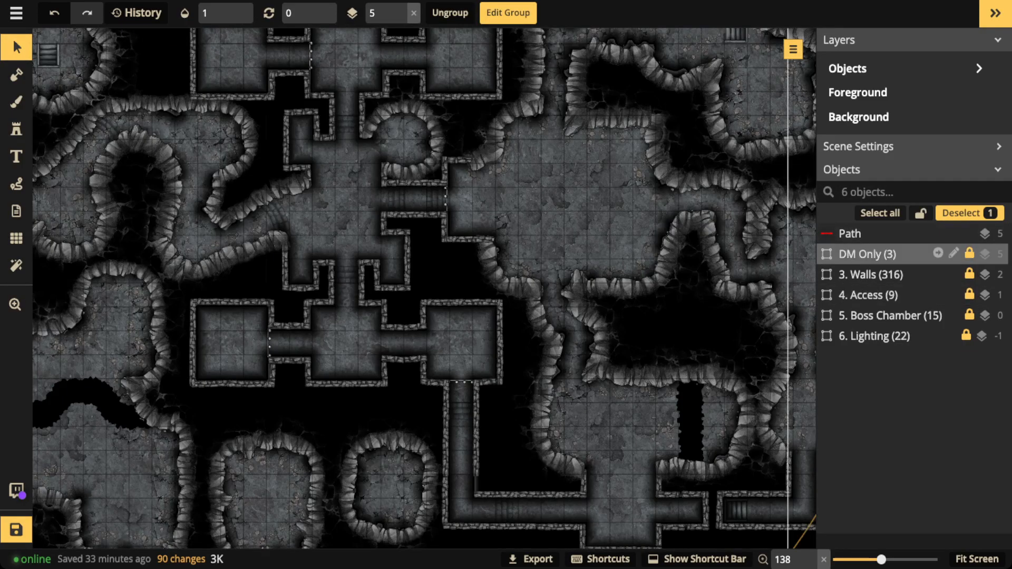
double_click(867, 254)
left_click(867, 254)
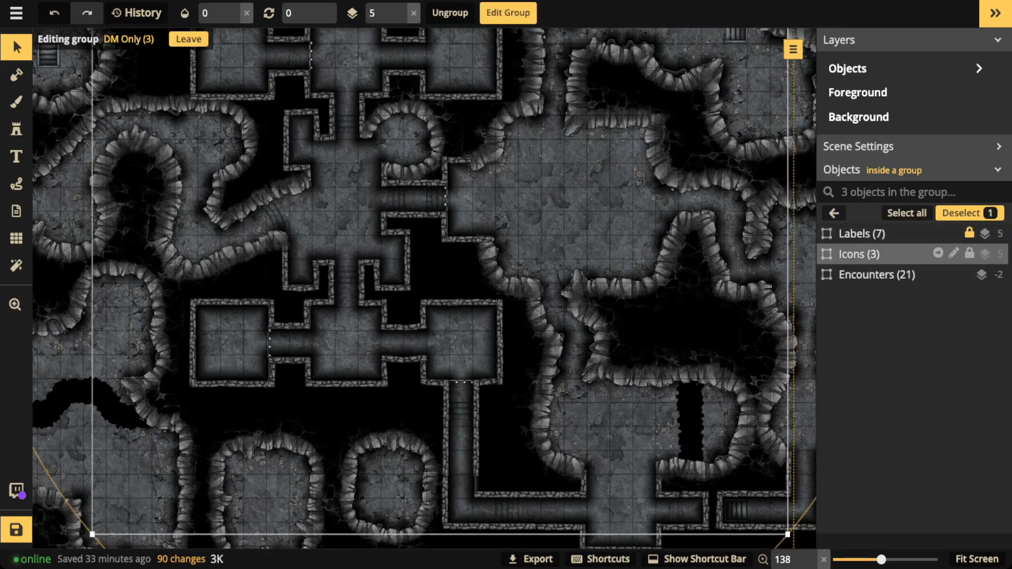
left_click(246, 13)
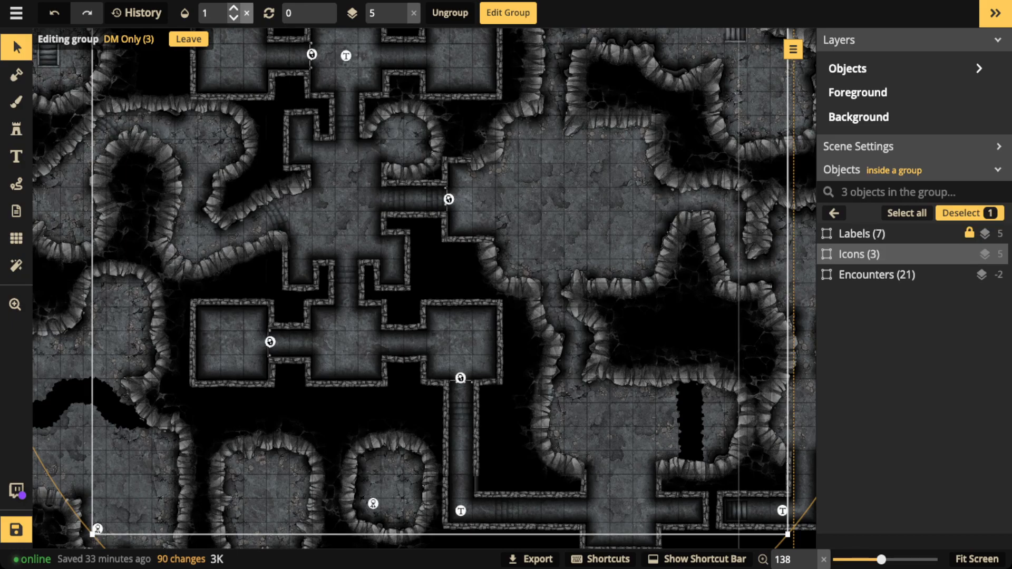
Step: Examine the lock, trap and other DM icons across the rooms and passages of the map
scroll(277, 356, "up", 5)
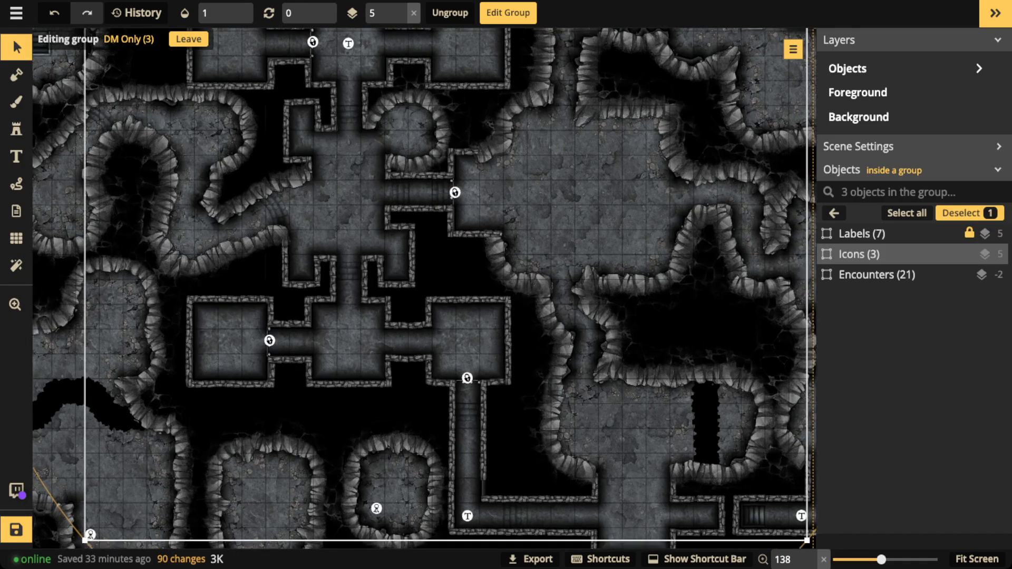
scroll(270, 340, "up", 4)
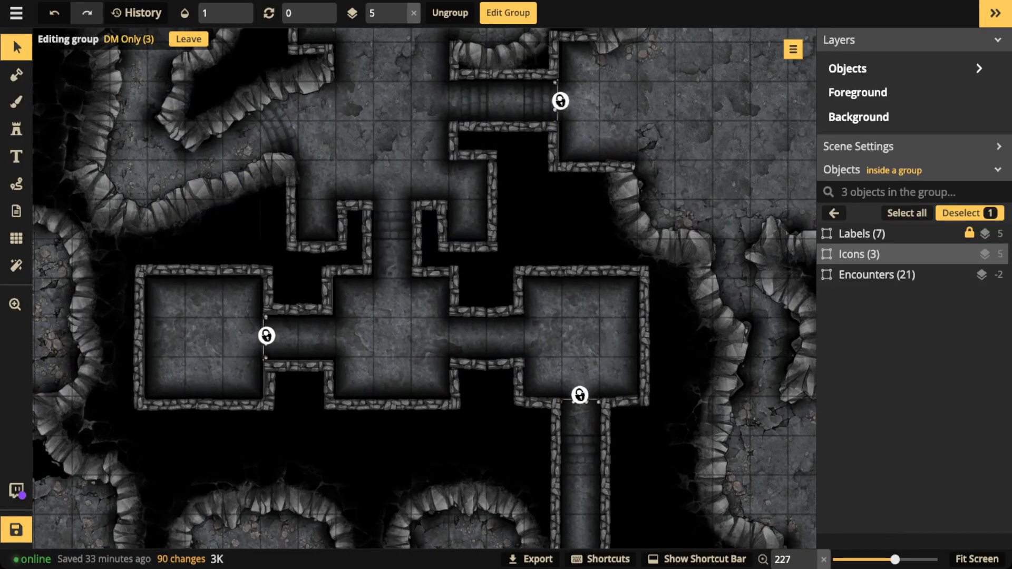
scroll(267, 335, "down", 3)
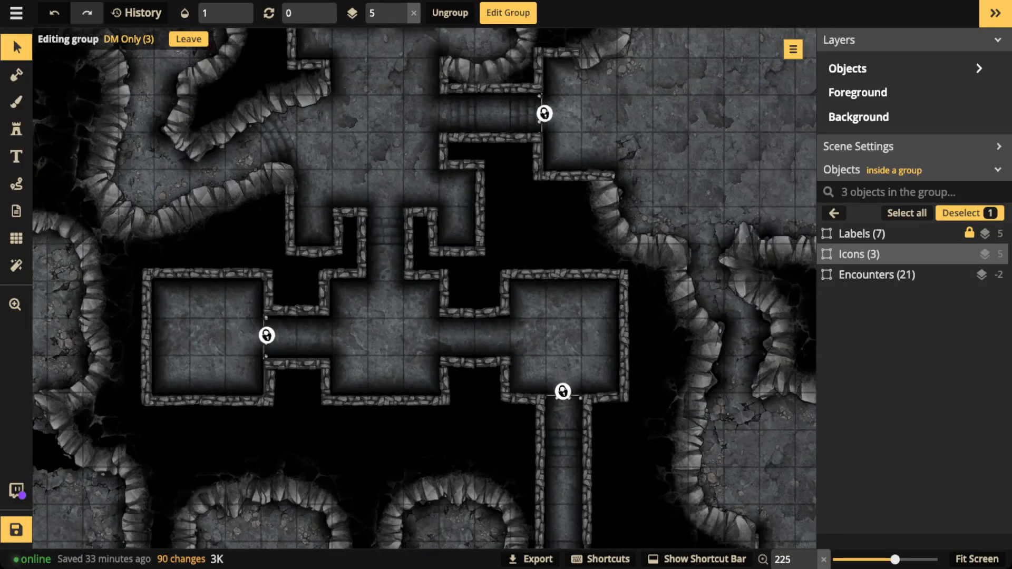
scroll(267, 336, "down", 2)
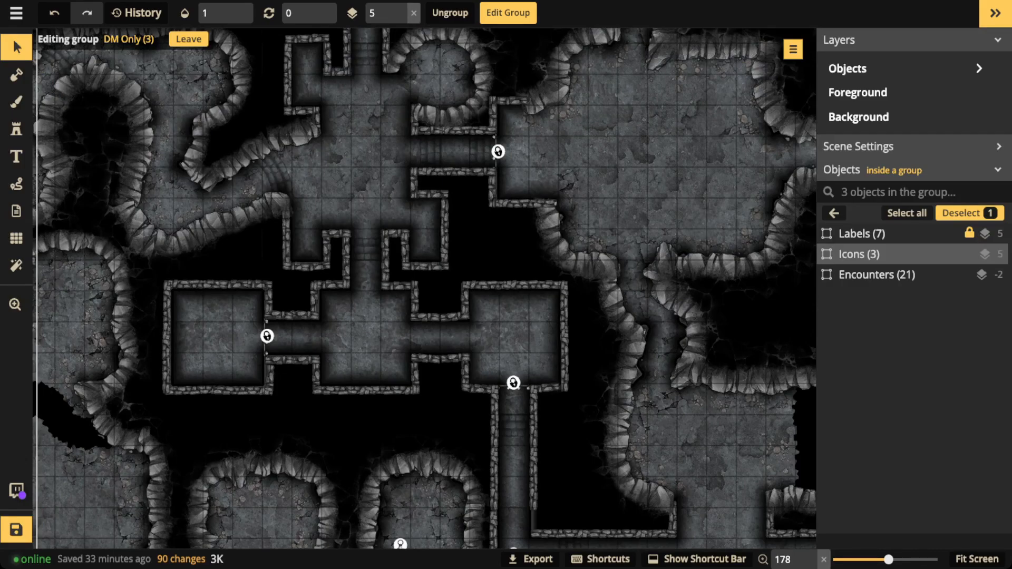
scroll(407, 298, "down", 3)
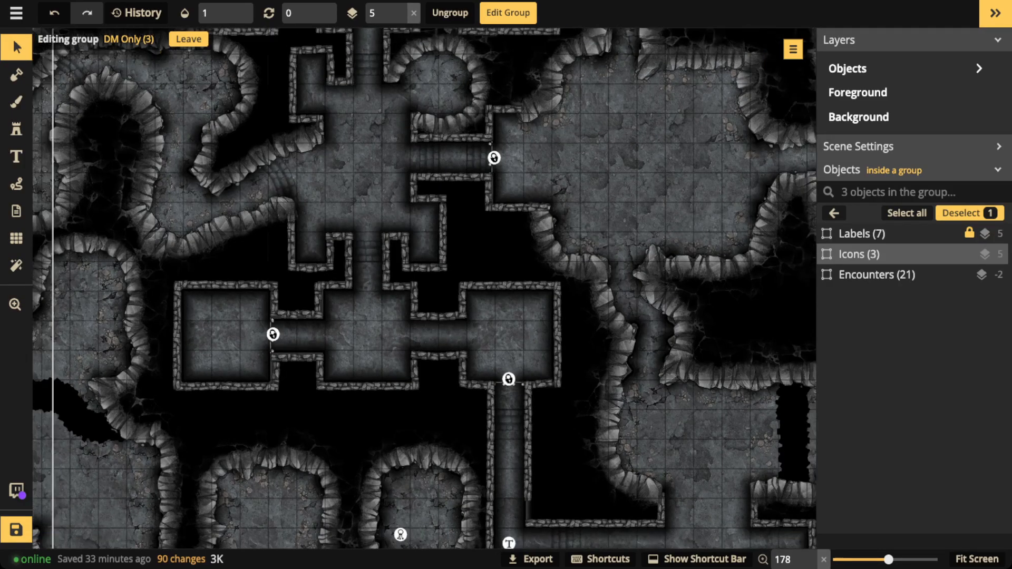
key("space")
left_click_drag(407, 298, 316, 472)
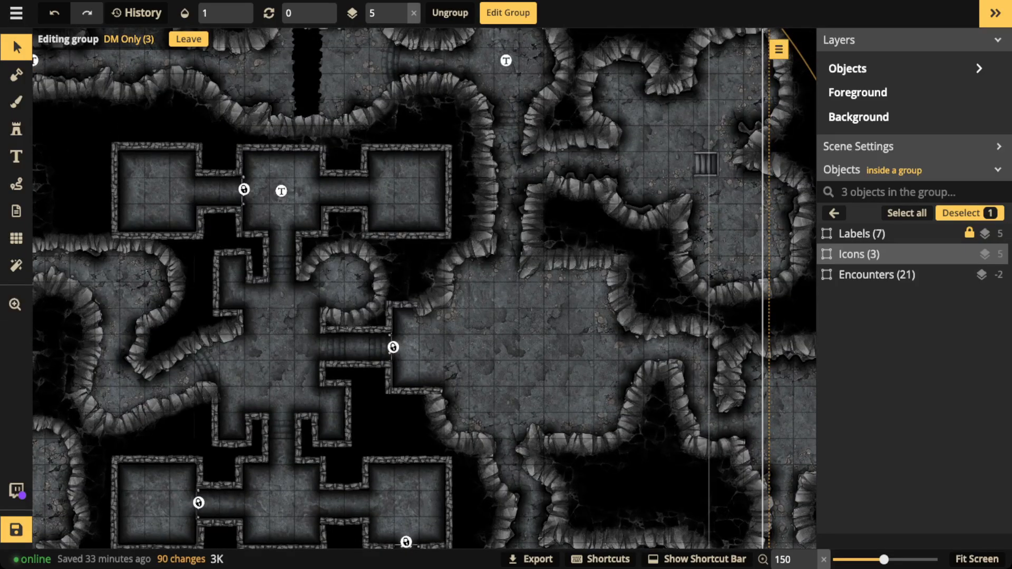
scroll(282, 193, "up", 4)
scroll(280, 190, "up", 5)
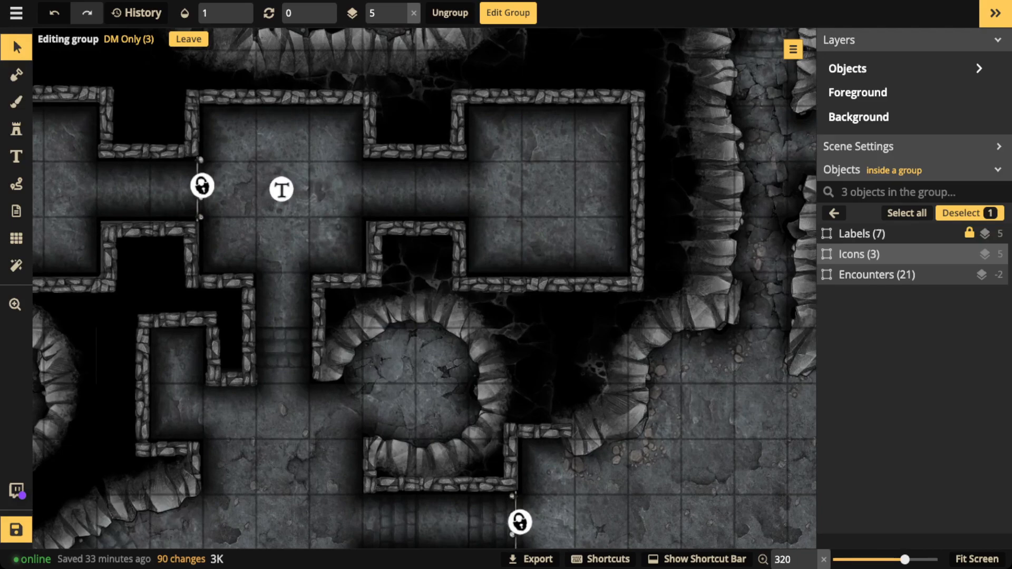
scroll(282, 189, "down", 4)
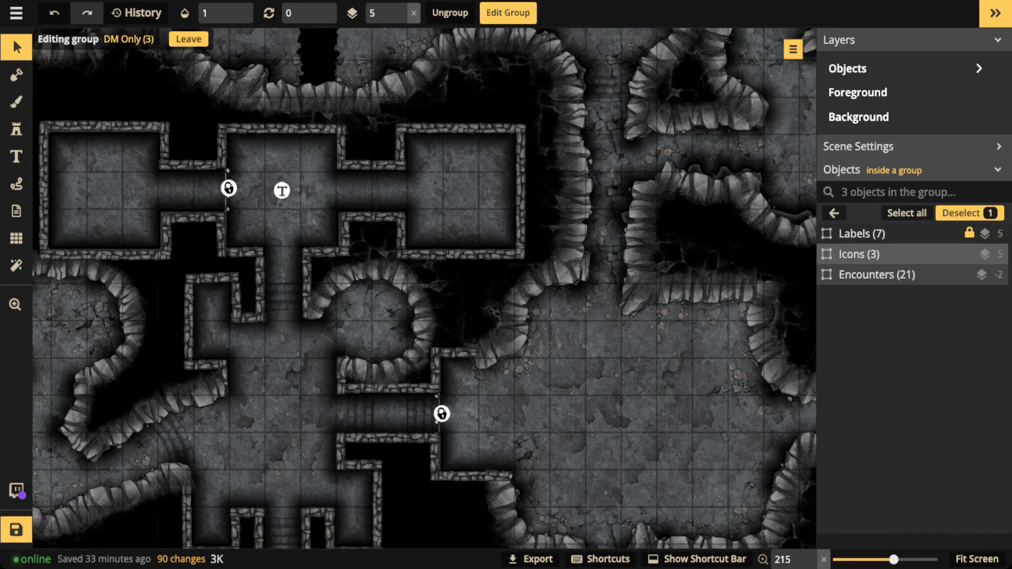
left_click_drag(369, 369, 562, 159)
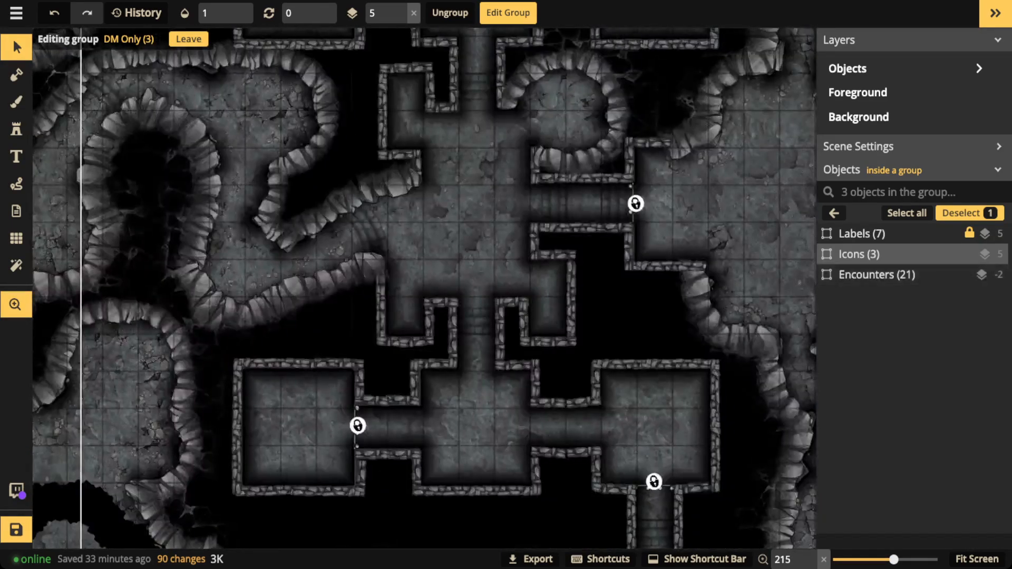
scroll(425, 289, "left", 5)
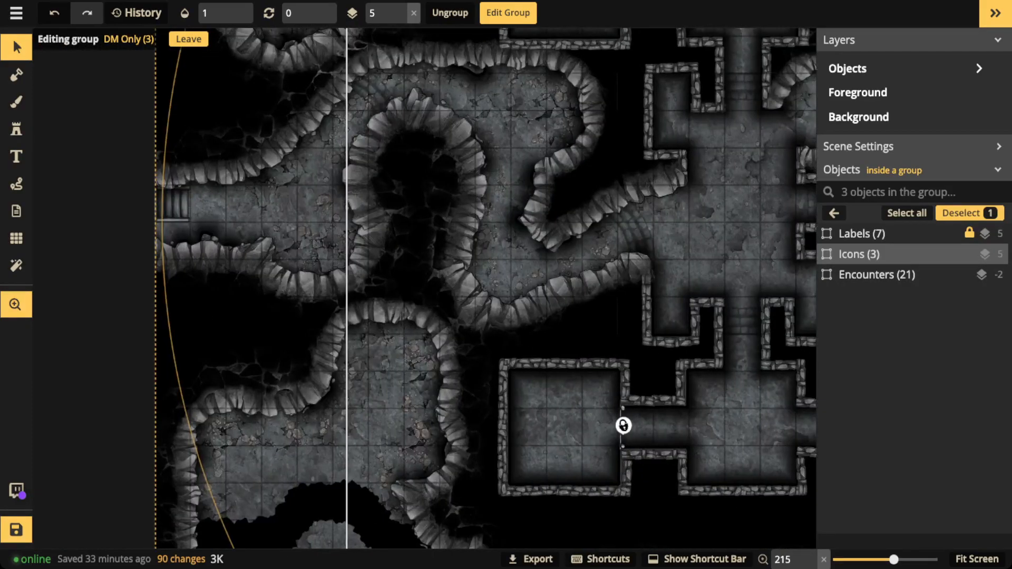
scroll(424, 288, "up", 5)
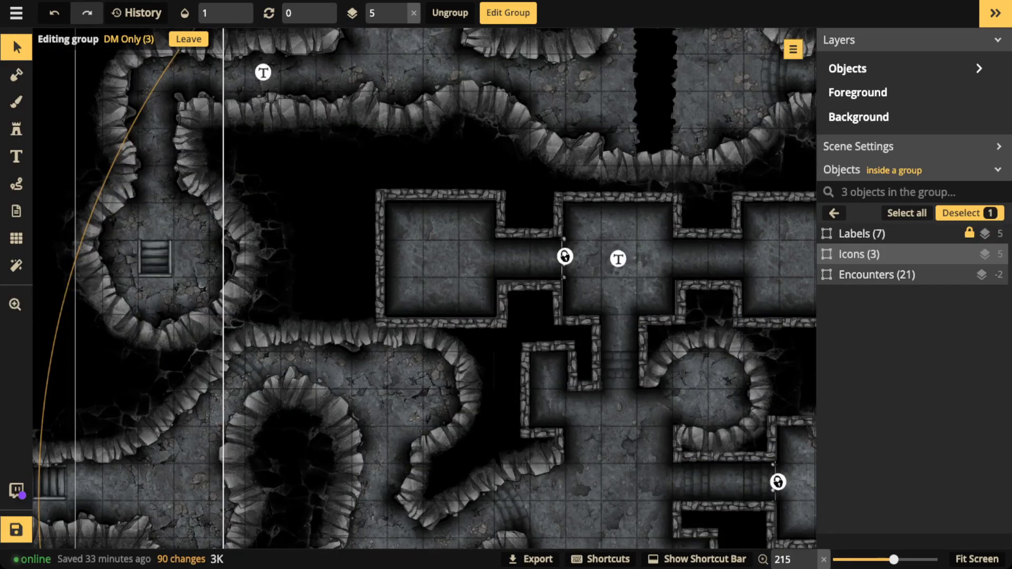
scroll(425, 288, "up", 5)
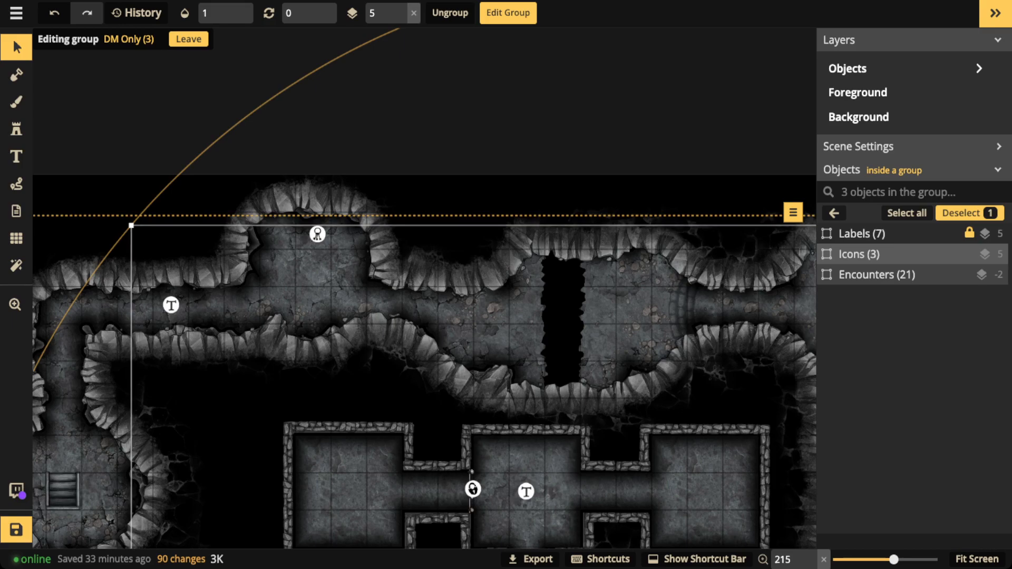
Step: Hide the Icons group by setting its opacity to 0 and leave the DM Only group
left_click(969, 254)
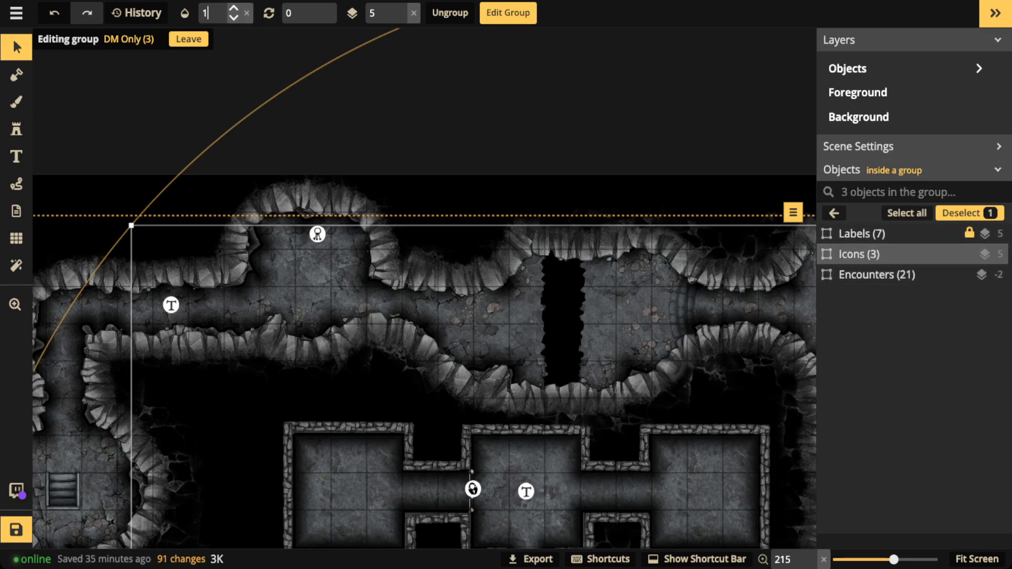
left_click(226, 13)
type("0")
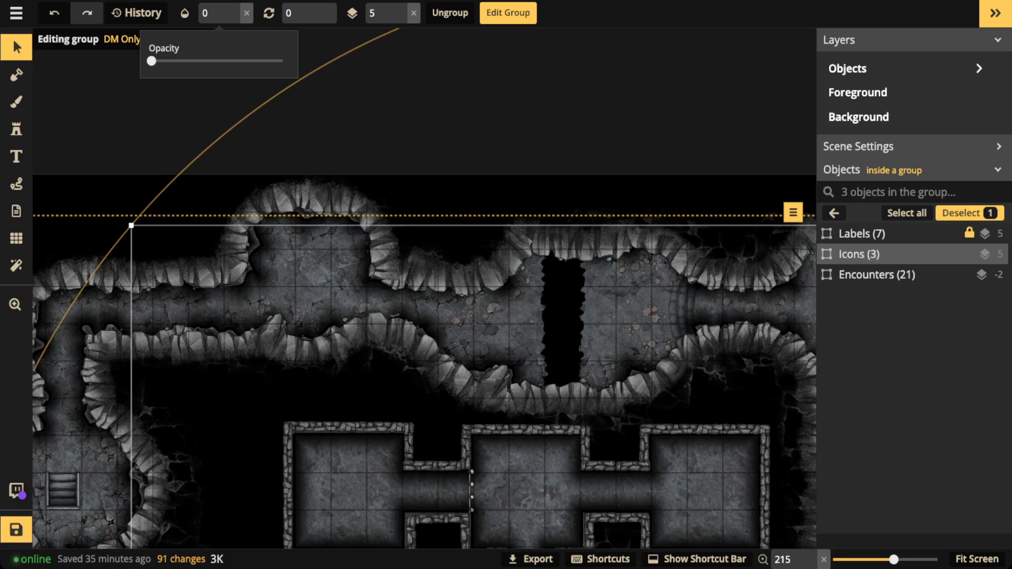
key("Return")
left_click(834, 213)
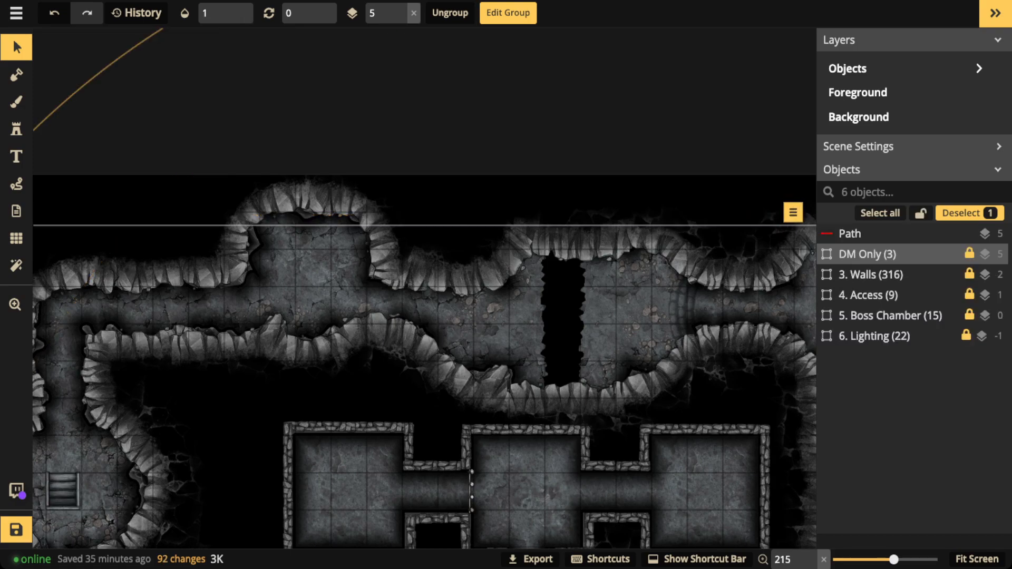
Step: Reveal the Summoning Circles group inside the Access group by setting its opacity to 1
scroll(424, 288, "down", 2)
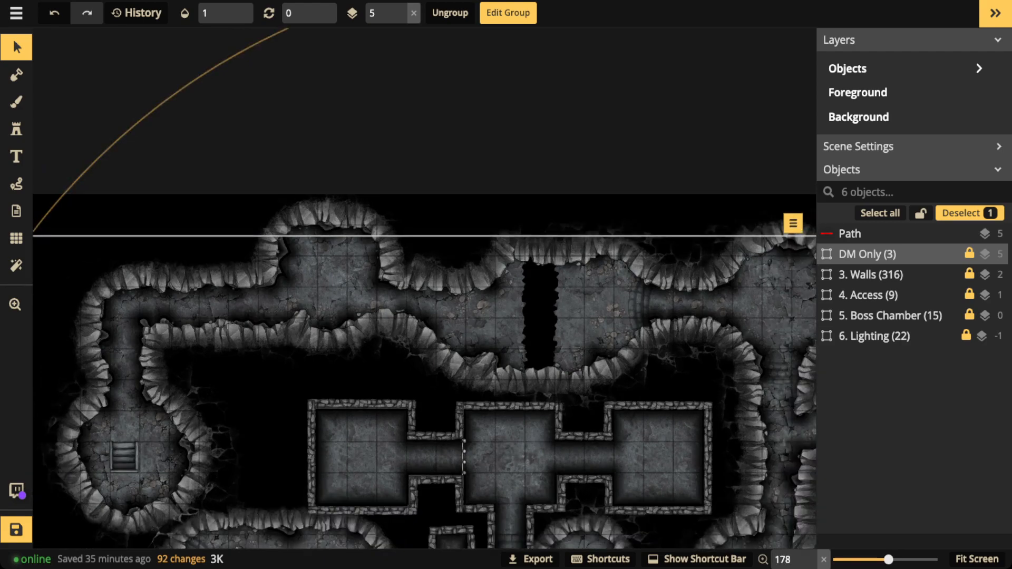
scroll(424, 289, "down", 2)
scroll(424, 289, "down", 4)
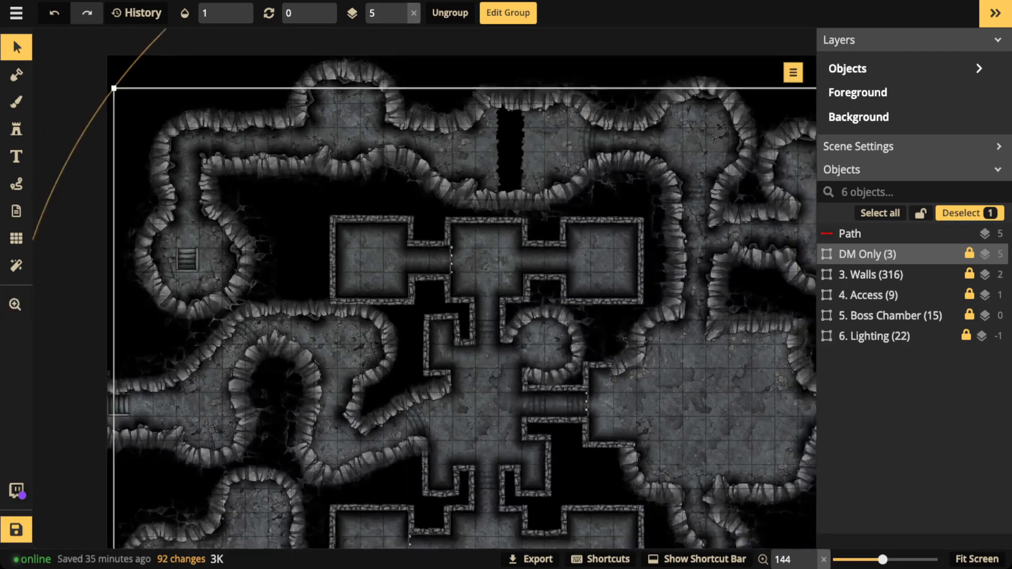
scroll(424, 288, "down", 2)
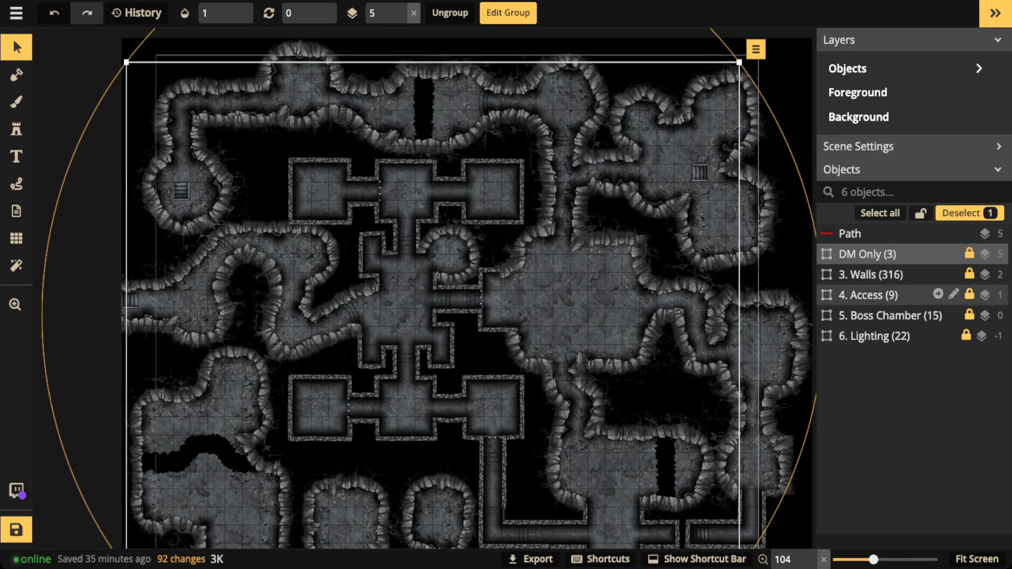
double_click(875, 295)
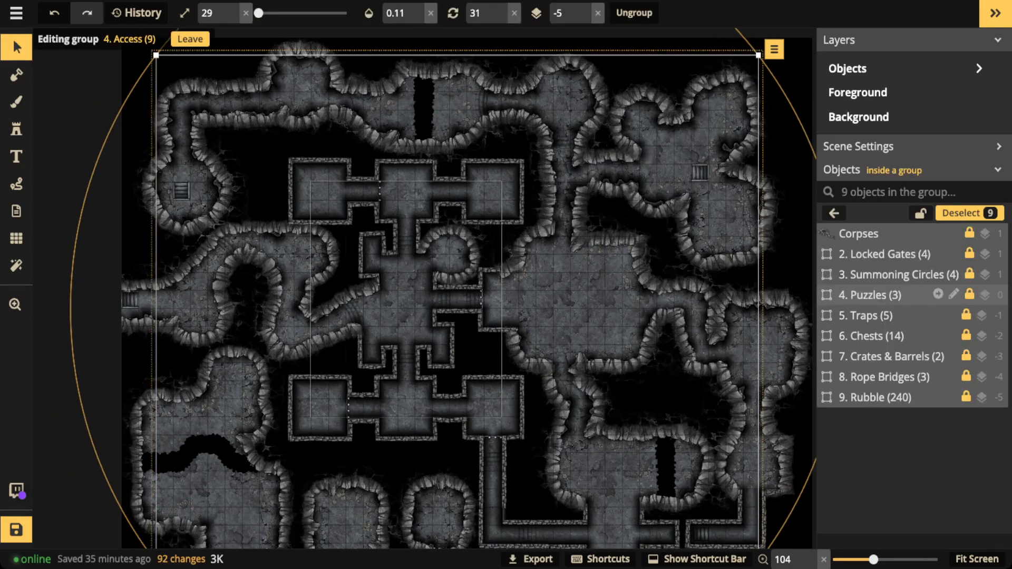
left_click(875, 274)
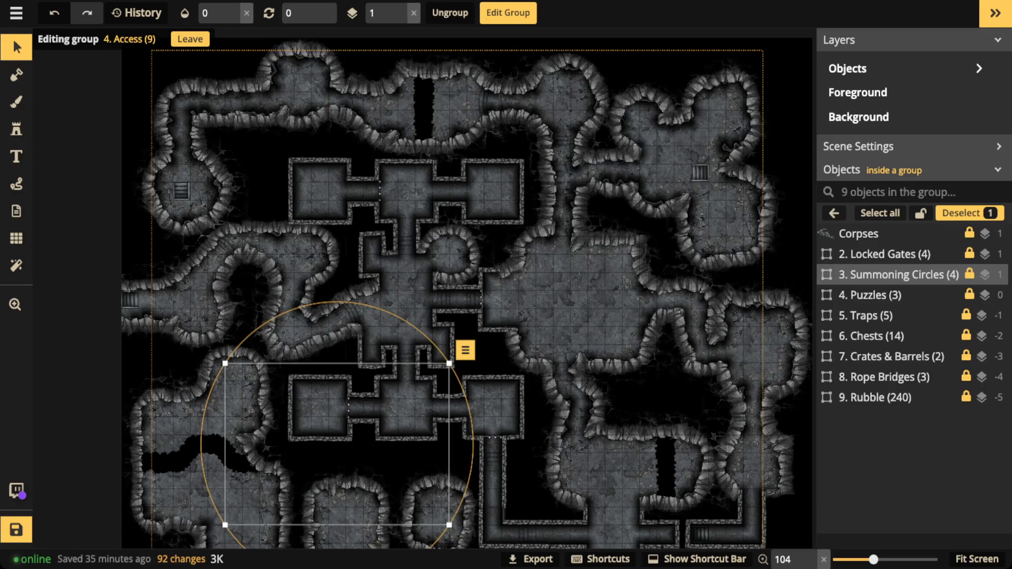
left_click(246, 13)
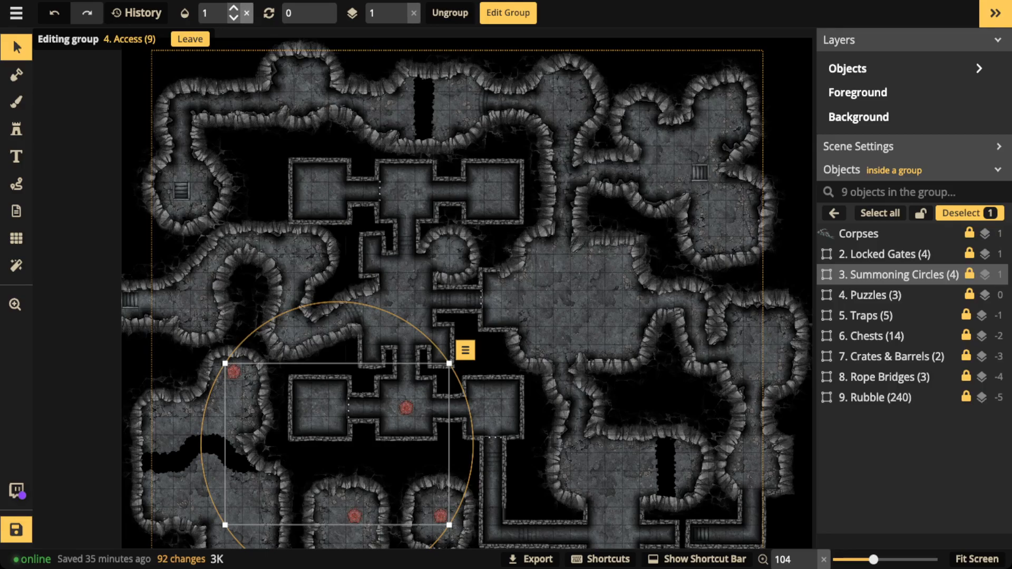
key("Escape")
Step: Sketch red freehand lines, width 5, linking the lower middle room's summoning circle to the other three circles, and delete them
left_click(16, 184)
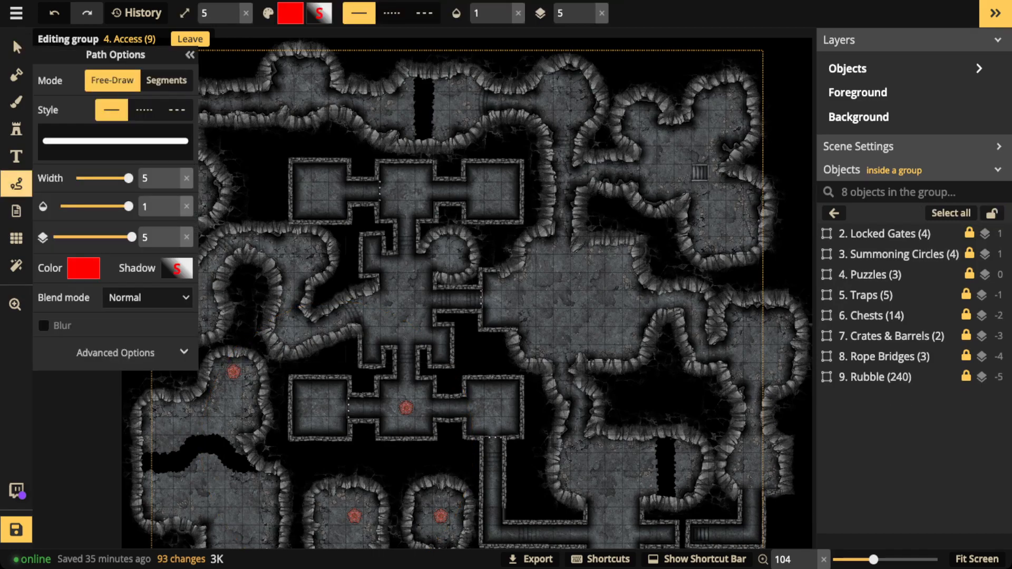
mouse_move(412, 396)
left_mouse_down()
mouse_move(403, 419)
mouse_move(414, 396)
mouse_move(247, 375)
mouse_move(410, 402)
mouse_move(349, 503)
mouse_move(396, 421)
mouse_move(438, 501)
left_mouse_up()
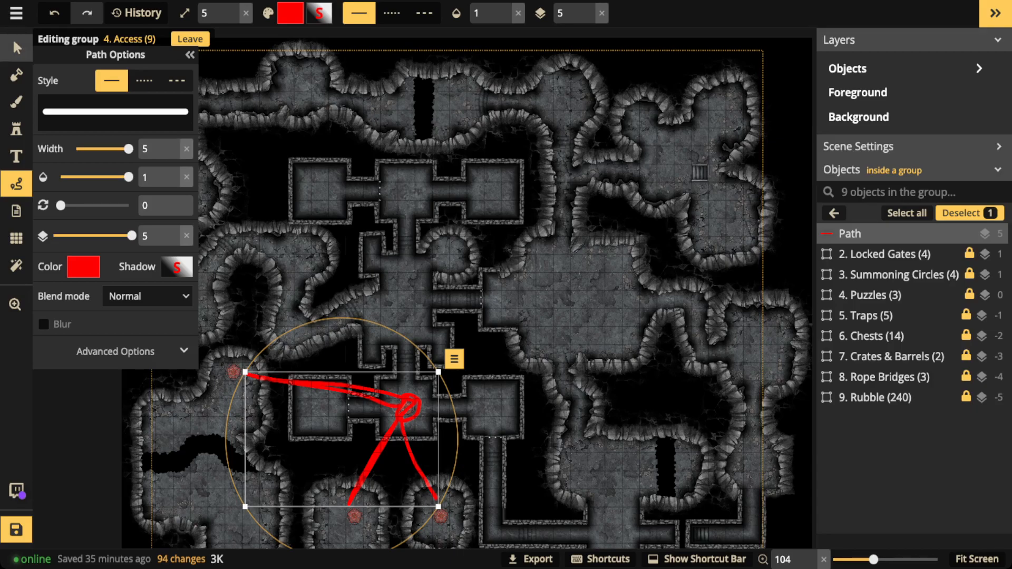
left_click(13, 38)
key("Delete")
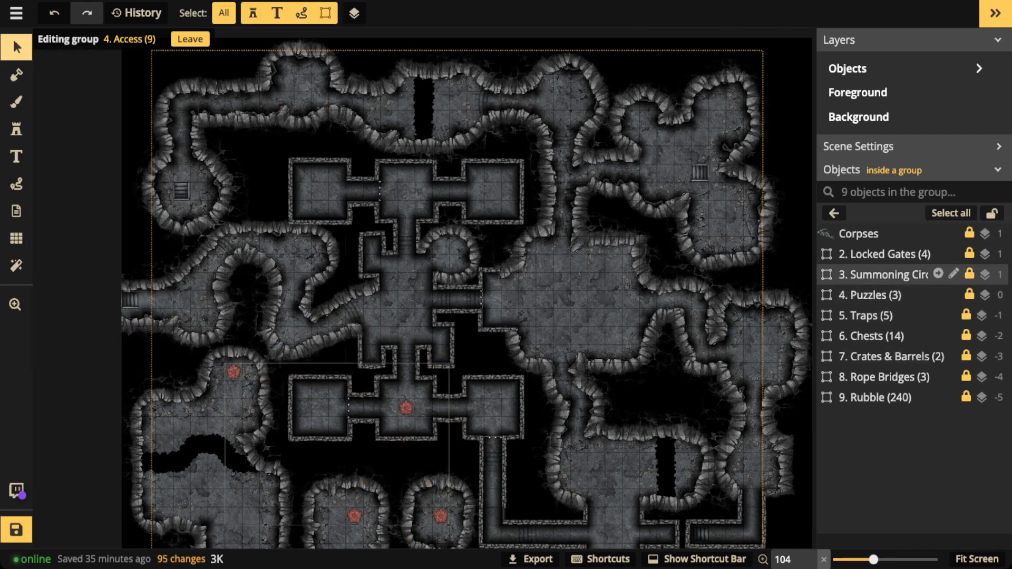
Step: Reveal the Puzzles group inside the Access group by setting its opacity to 1
left_click(884, 274)
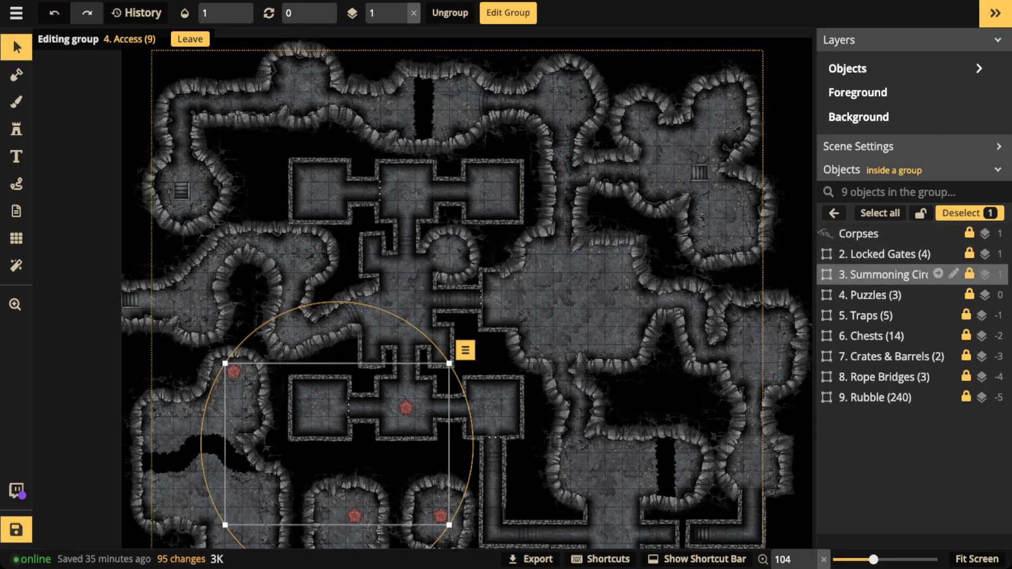
left_click(884, 295)
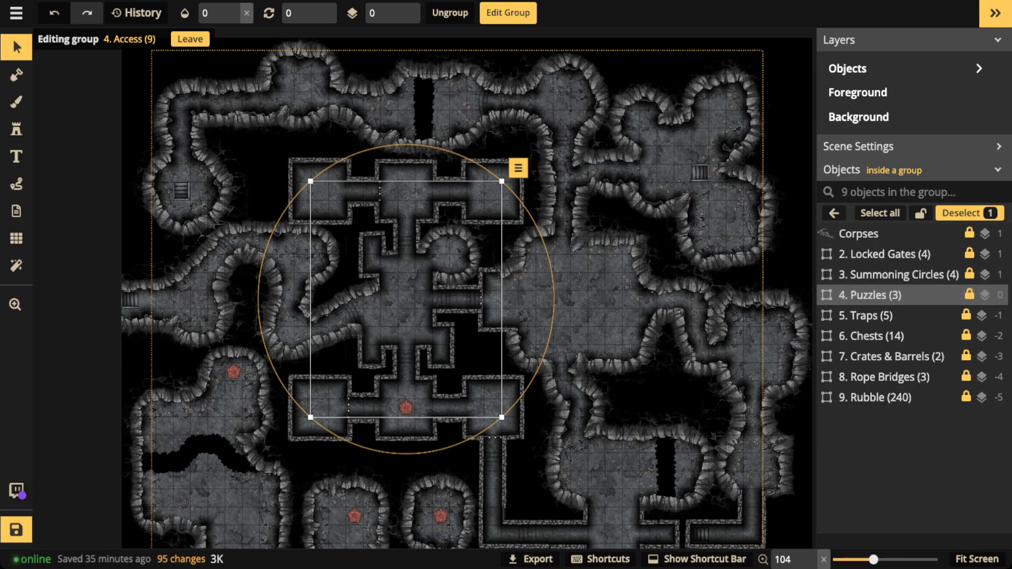
left_click(233, 8)
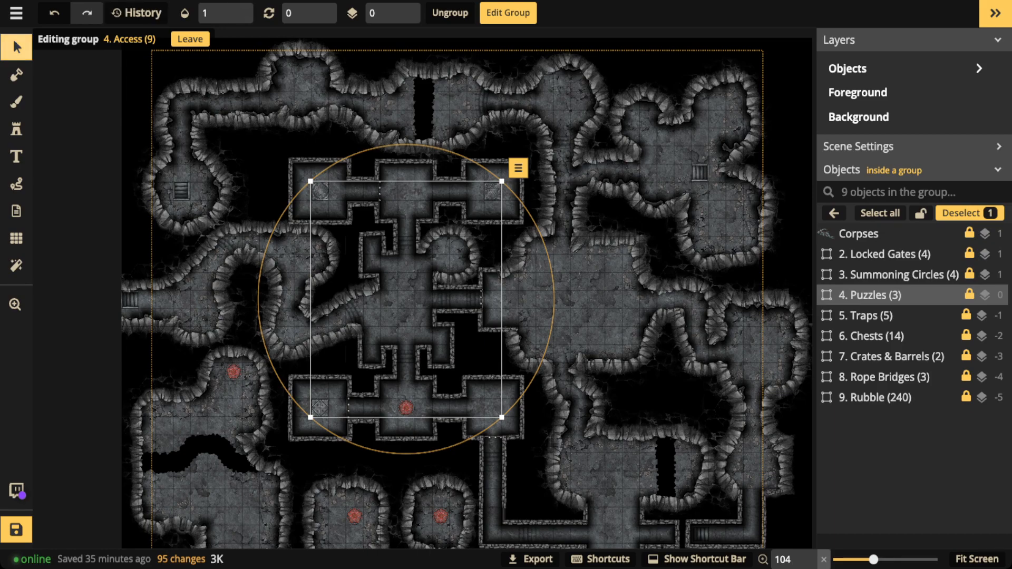
Step: Examine the carved puzzle tiles in the two upper side rooms and the lower left room, and clear the selection
scroll(311, 180, "up", 5)
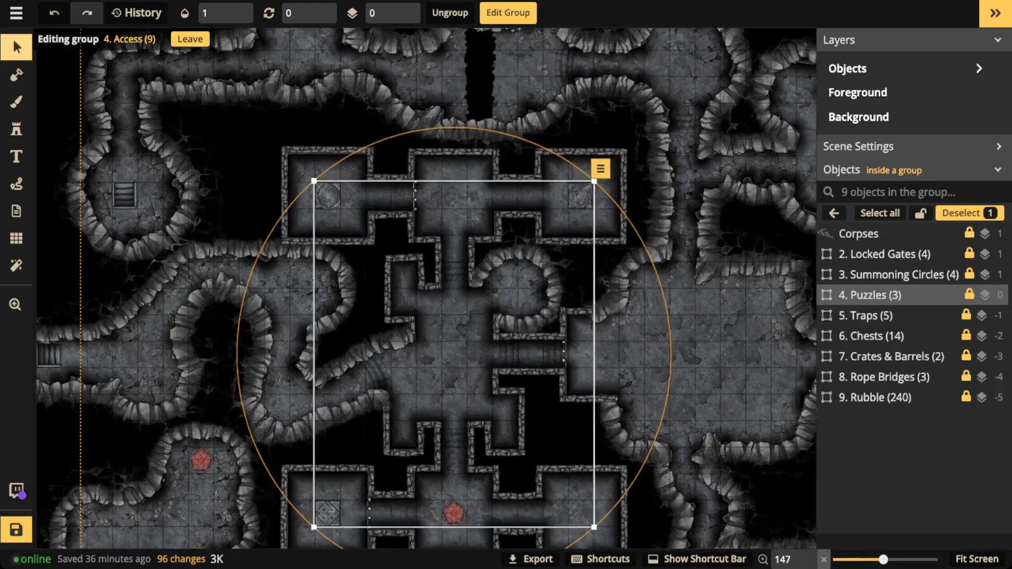
scroll(311, 180, "up", 1)
scroll(310, 178, "up", 2)
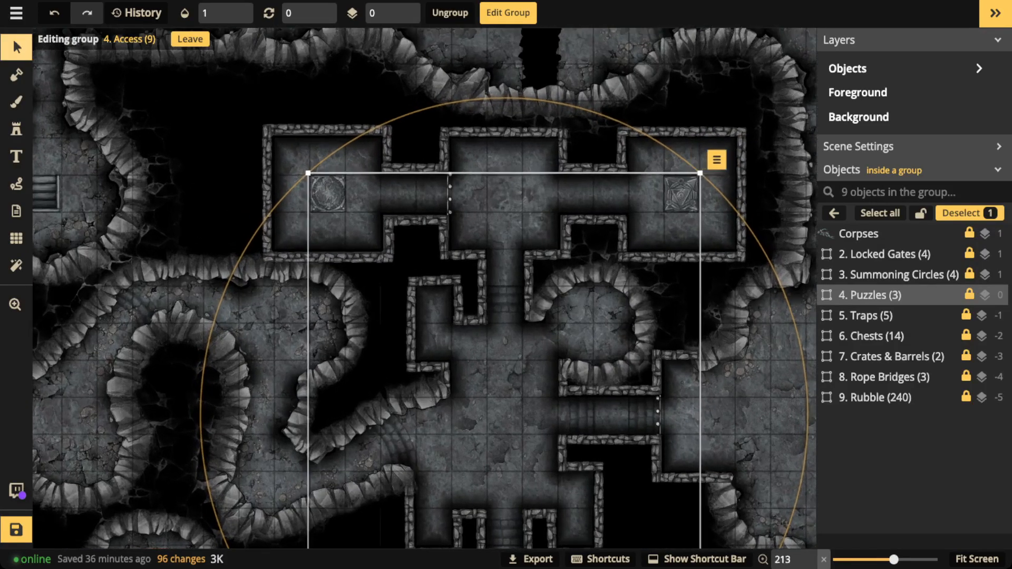
scroll(308, 174, "up", 2)
scroll(308, 173, "up", 4)
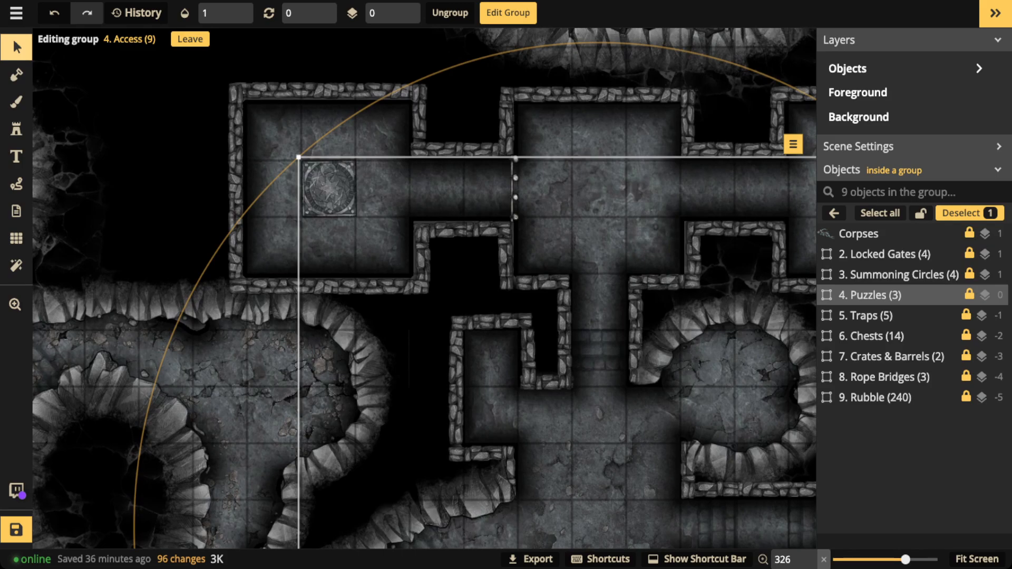
scroll(332, 182, "down", 3)
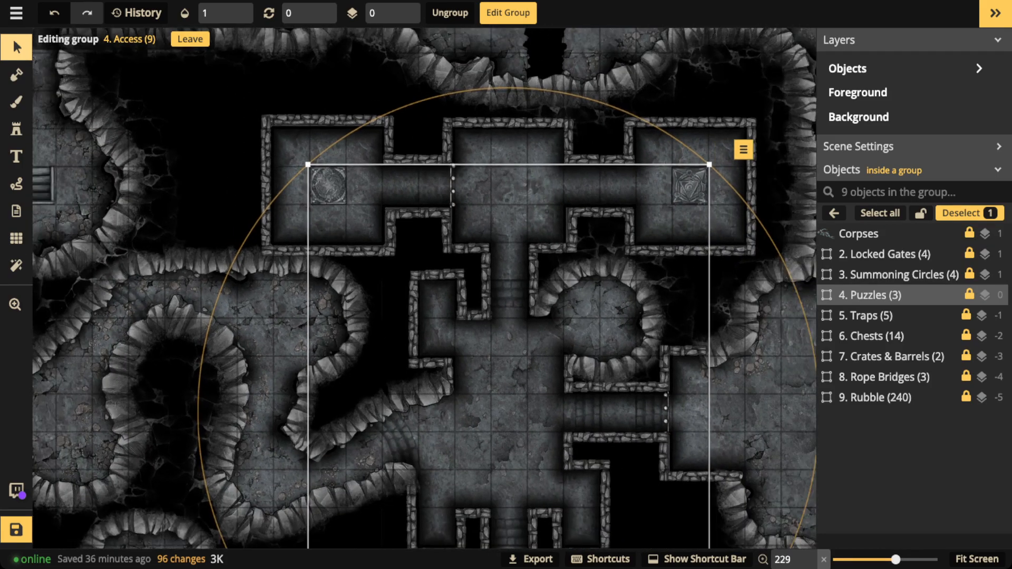
scroll(343, 191, "down", 1)
key("space")
left_click_drag(347, 194, 279, 59)
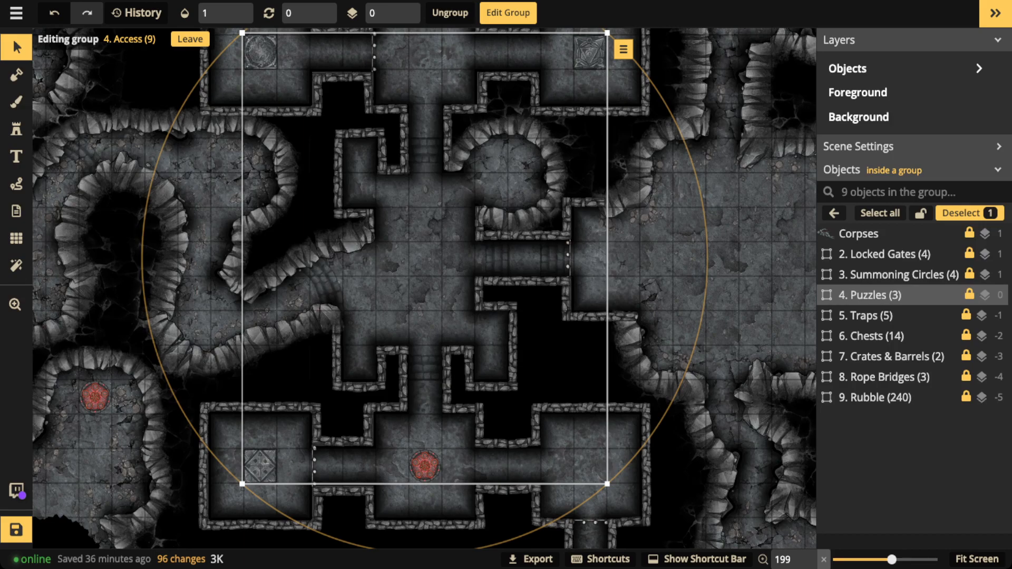
scroll(403, 323, "down", 3)
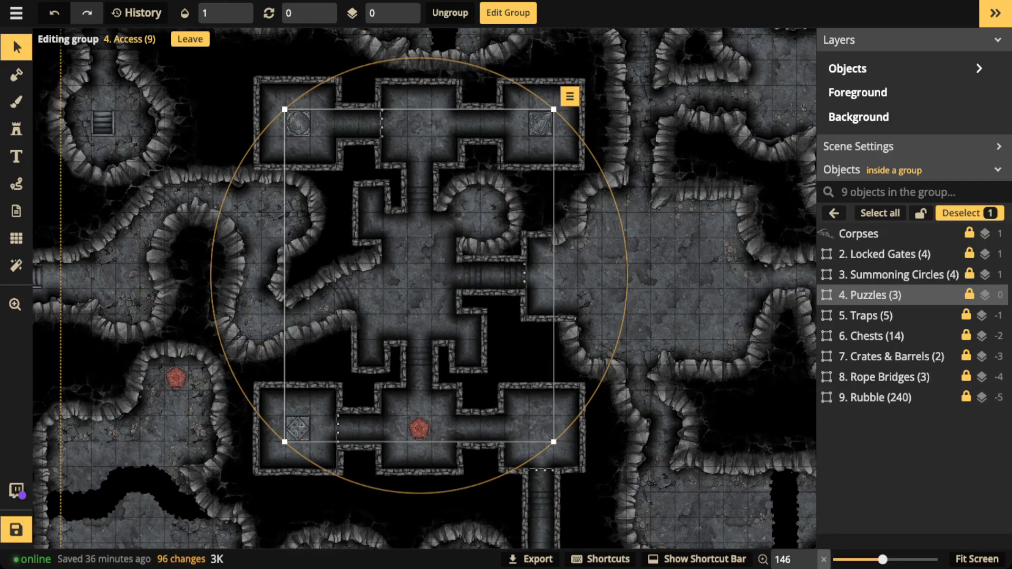
key("Escape")
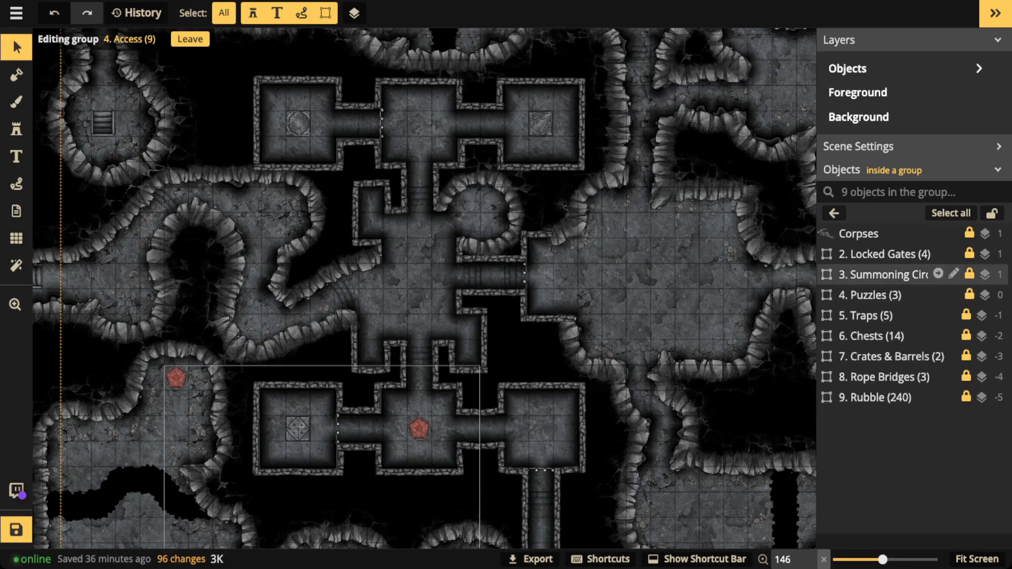
Step: Reveal the Traps group inside the Access group by setting its opacity to 1
left_click(870, 315)
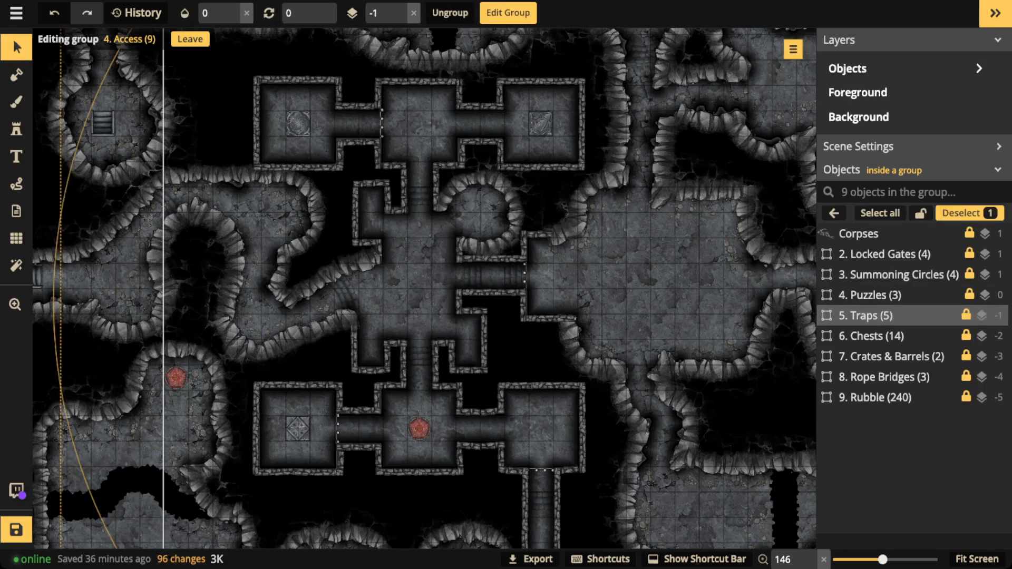
left_click(234, 7)
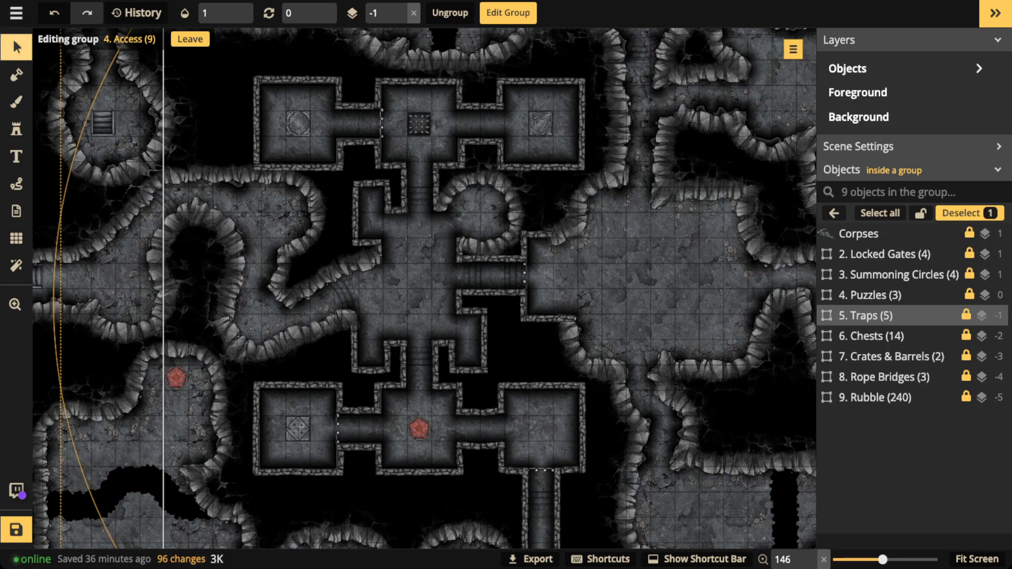
Step: Sketch a red freehand path, width 5, from the upper middle room's spike trap toward its right-hand passage, and delete it
scroll(401, 131, "up", 7)
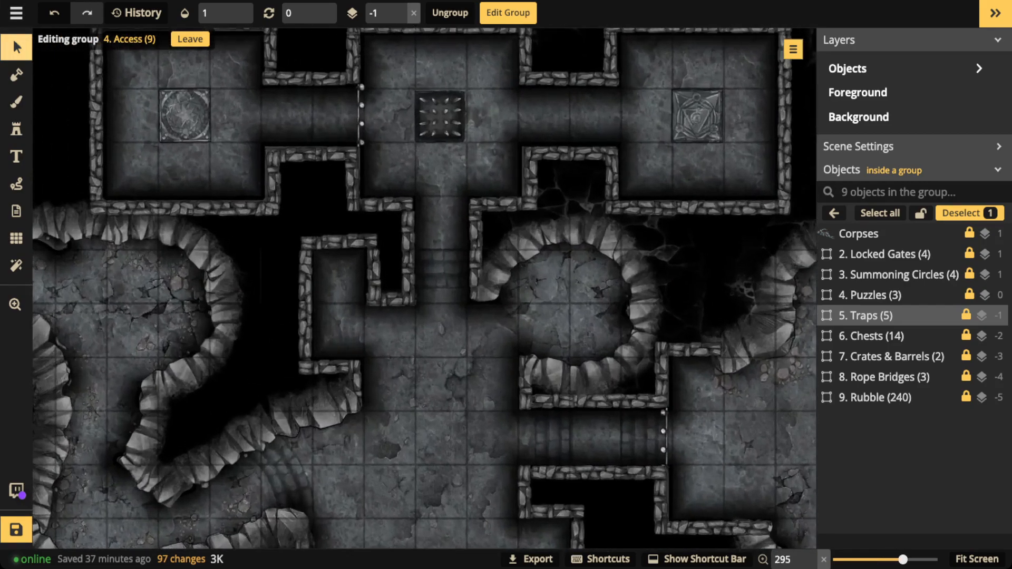
left_click_drag(439, 274, 427, 490)
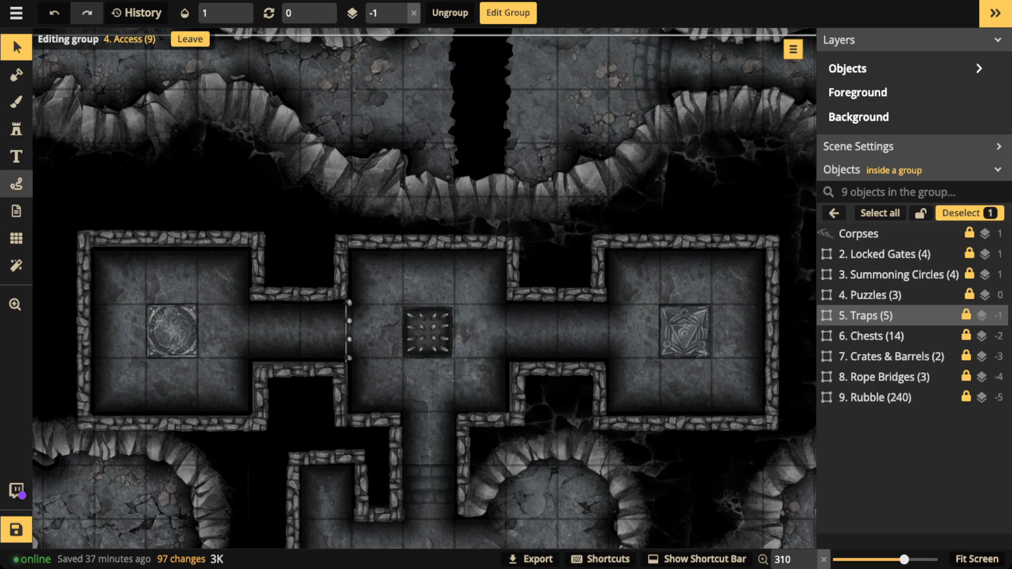
left_click(16, 184)
mouse_move(535, 316)
left_mouse_down()
mouse_move(519, 342)
mouse_move(510, 328)
mouse_move(434, 328)
mouse_move(421, 313)
mouse_move(417, 356)
mouse_move(452, 327)
left_mouse_up()
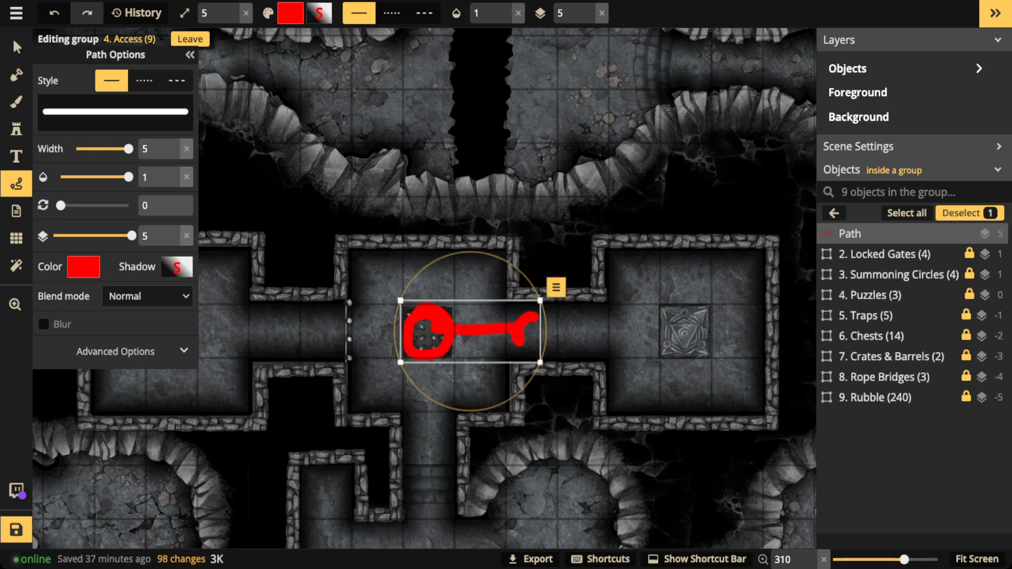
key("Delete")
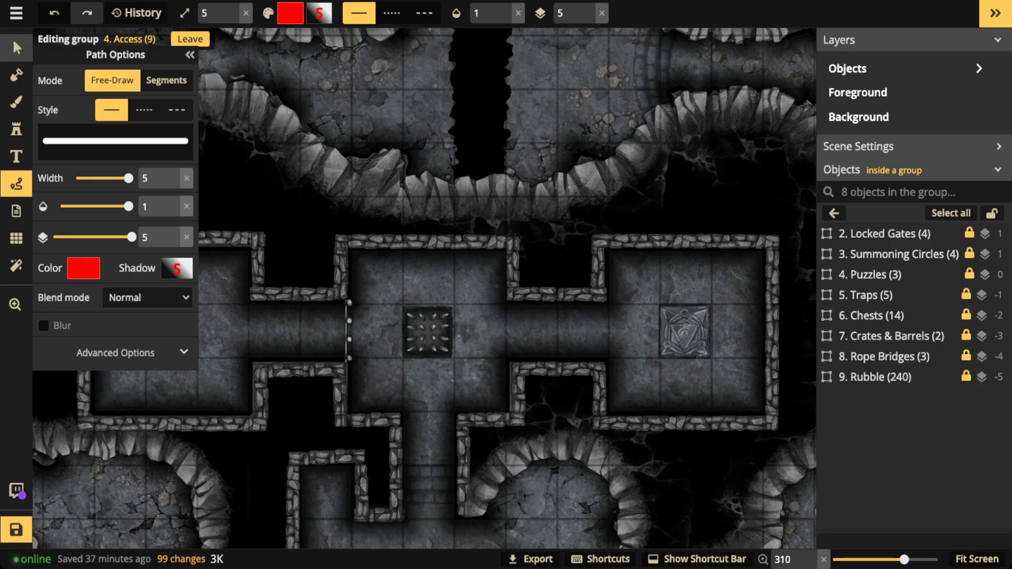
left_click(12, 38)
Step: Examine the other spike traps in the upper-left cave passage and the corridor below the lower right room
scroll(425, 289, "down", 2)
left_click_drag(425, 289, 718, 330)
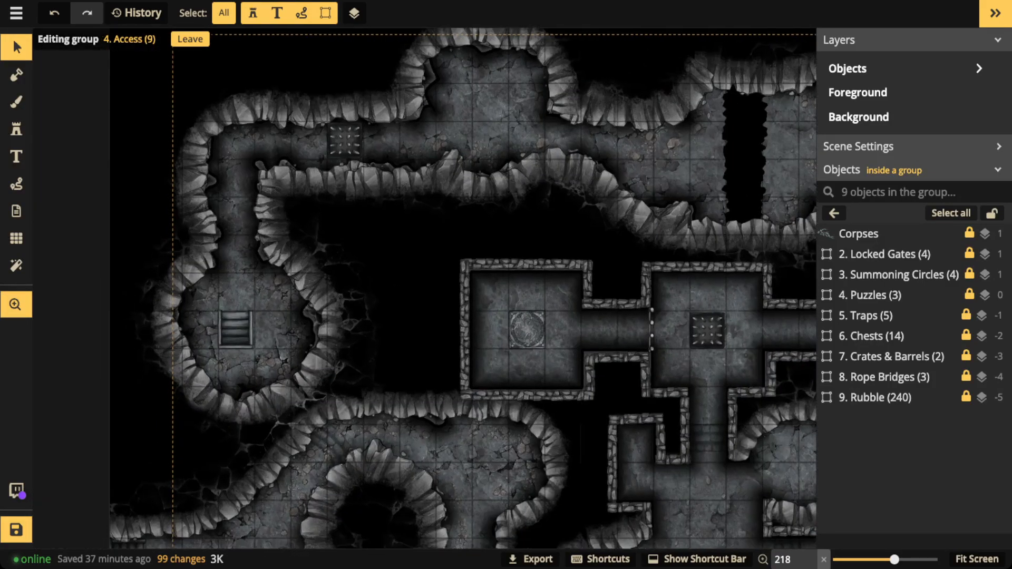
left_click_drag(534, 448, 211, 35)
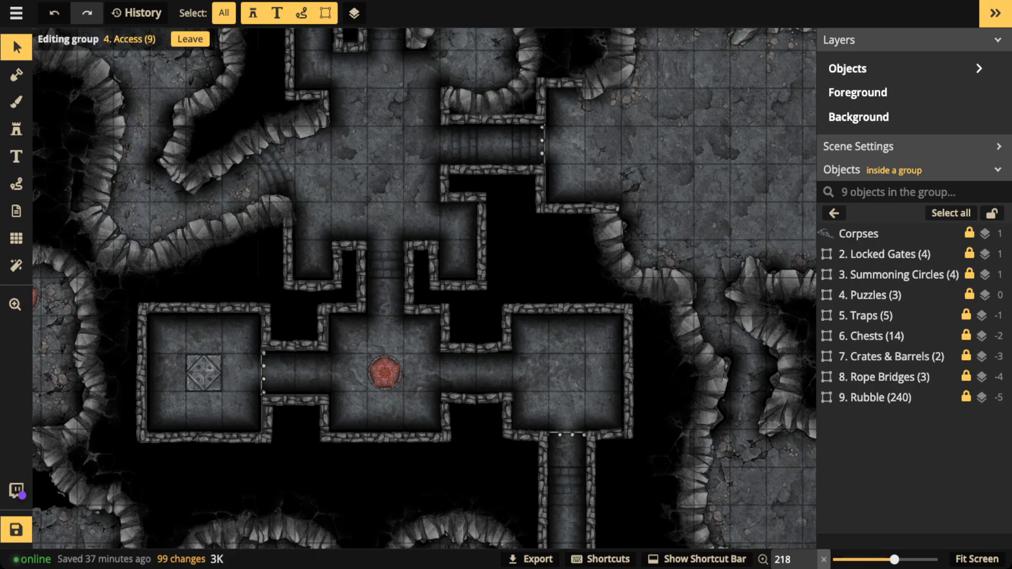
scroll(510, 372, "down", 3)
key("space")
left_click_drag(510, 373, 560, 265)
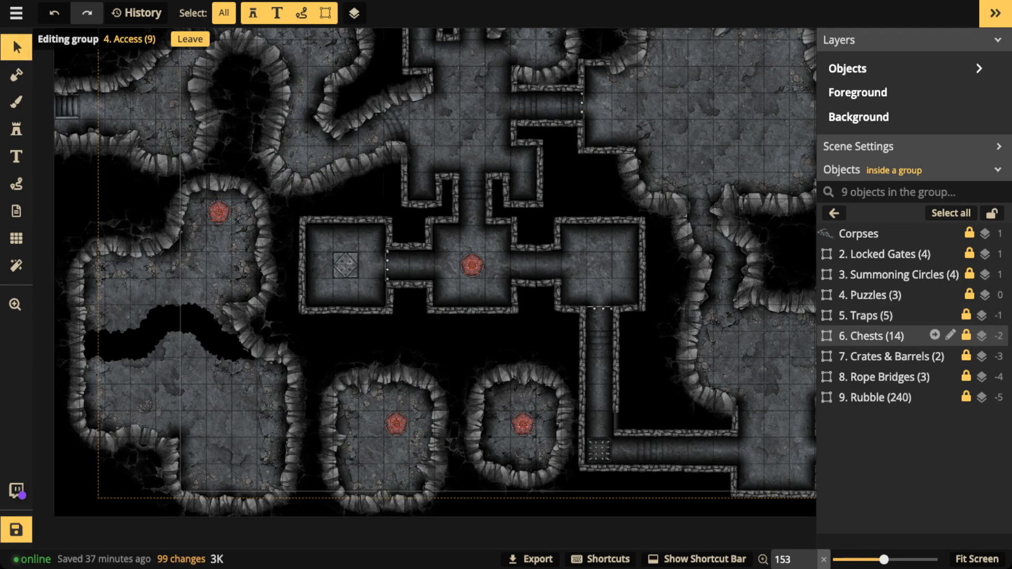
Step: Reveal the Chests group inside the Access group by setting its opacity to 1
left_click(890, 336)
left_click(233, 8)
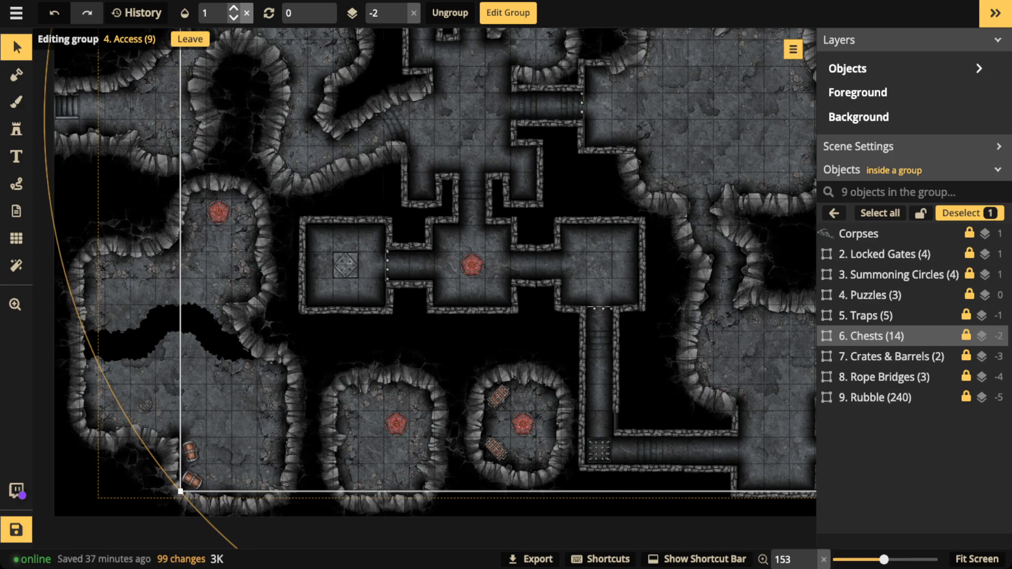
scroll(422, 231, "down", 2)
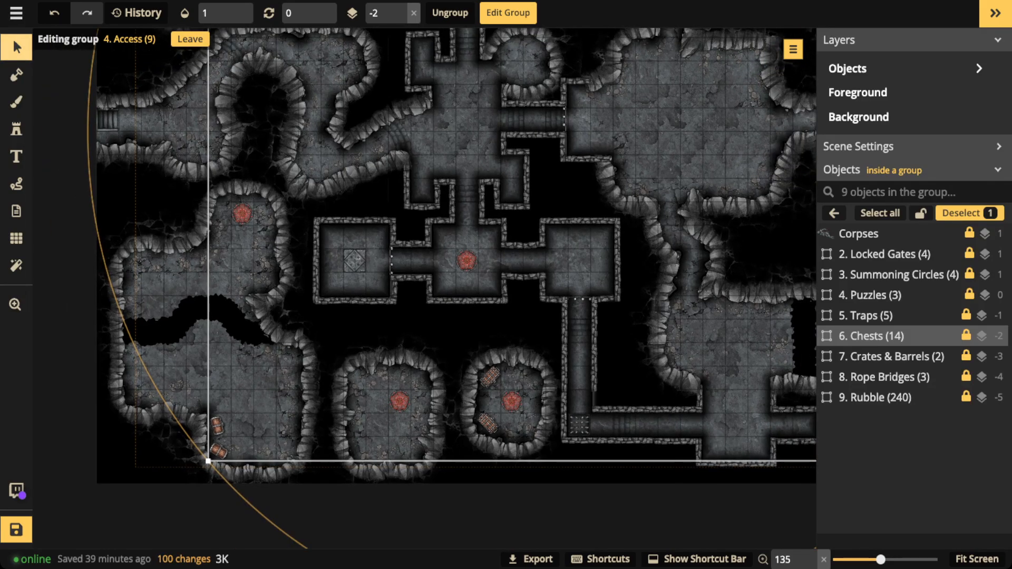
left_click_drag(466, 260, 429, 315)
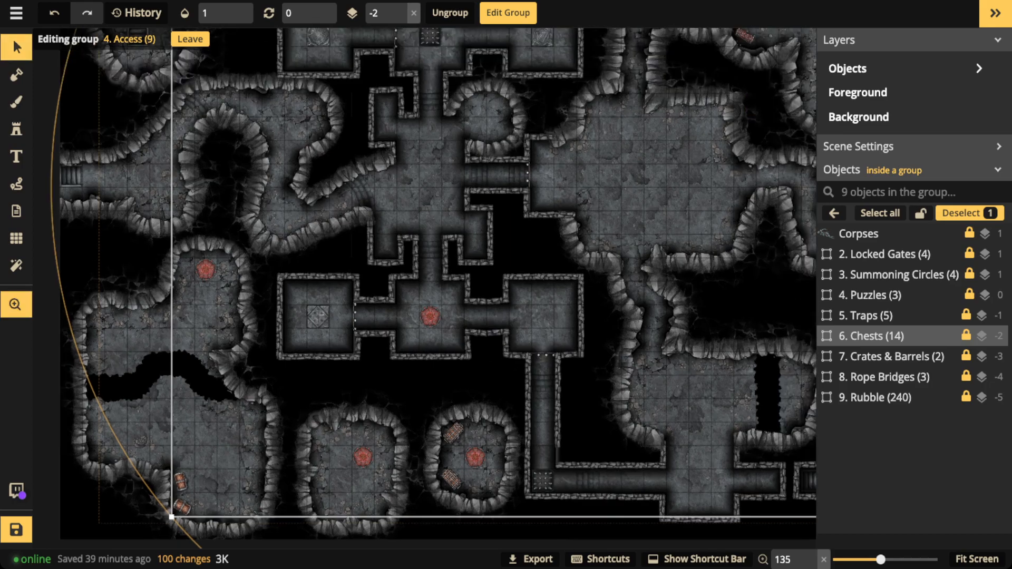
Step: Reveal the Crates & Barrels group by setting its opacity to 1, and bring the upper caves into view
left_click(891, 357)
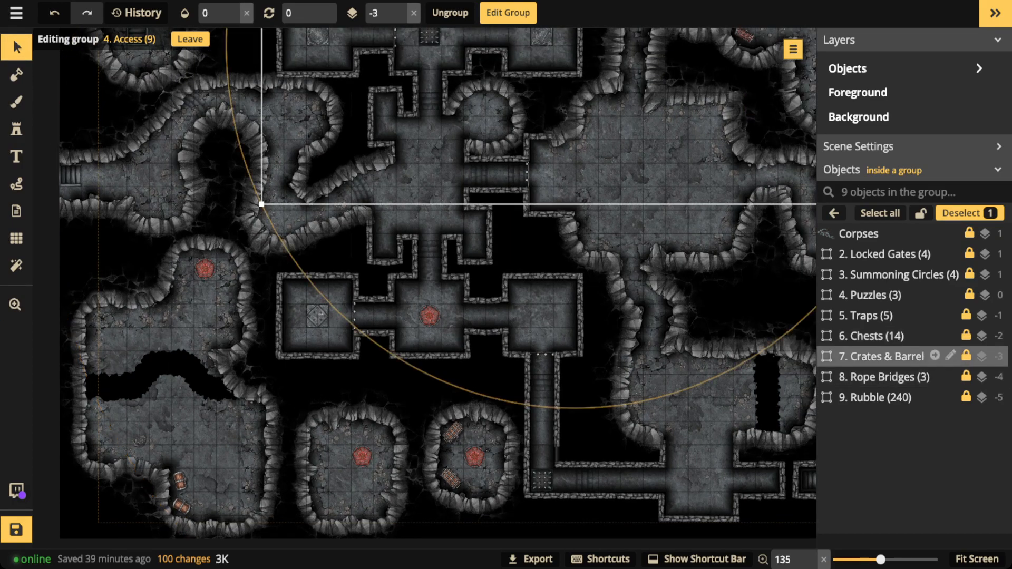
left_click(233, 8)
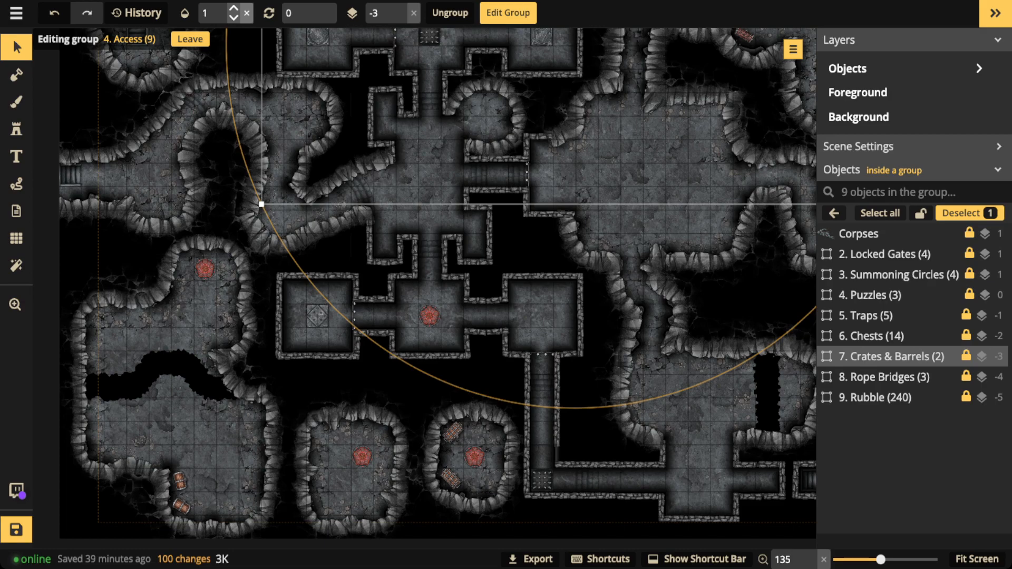
scroll(395, 203, "down", 2)
left_click_drag(395, 203, 365, 349)
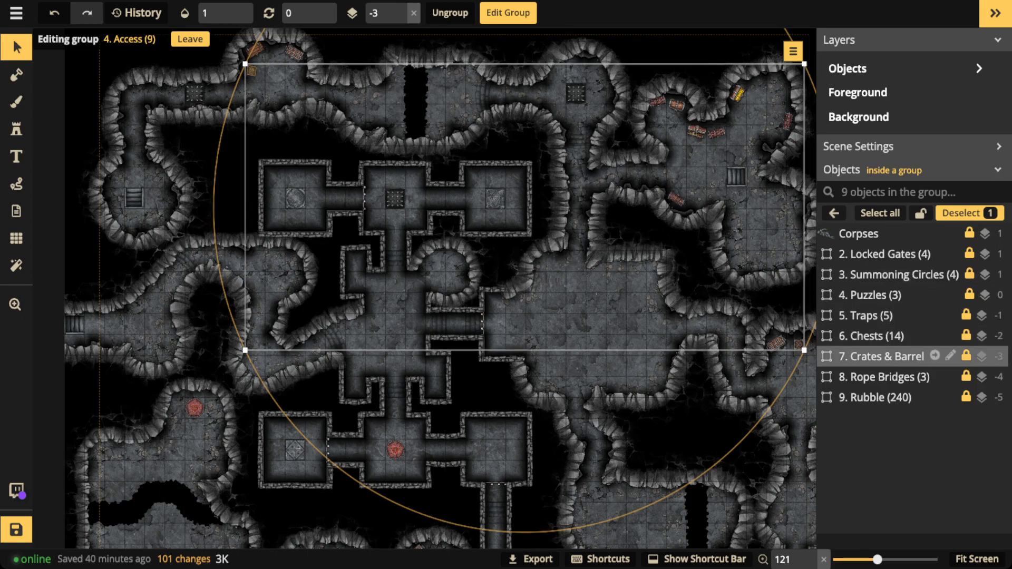
Step: Inspect the objects inside the Crates & Barrels group and return to the Access group
left_click(950, 356)
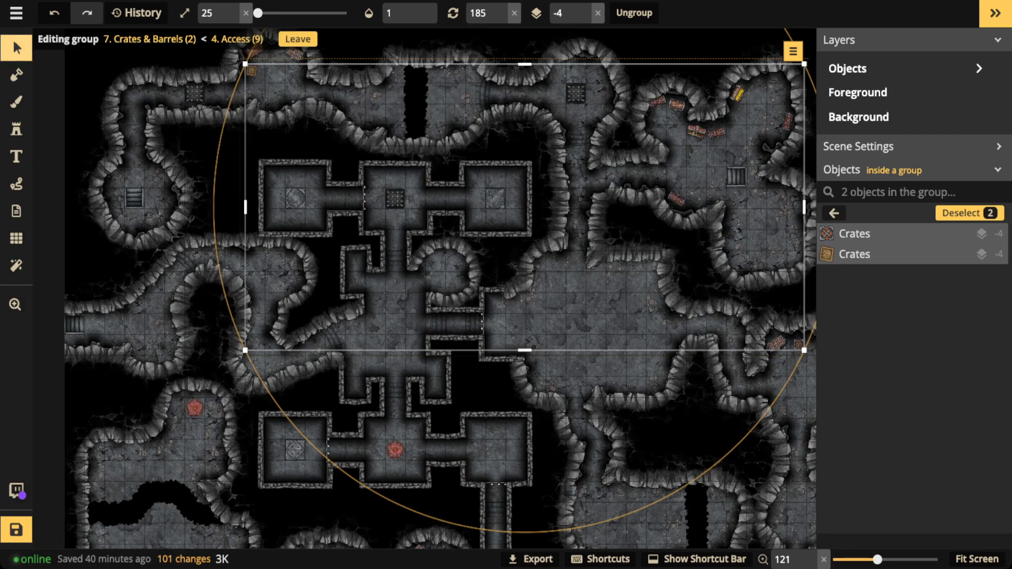
left_click(16, 47)
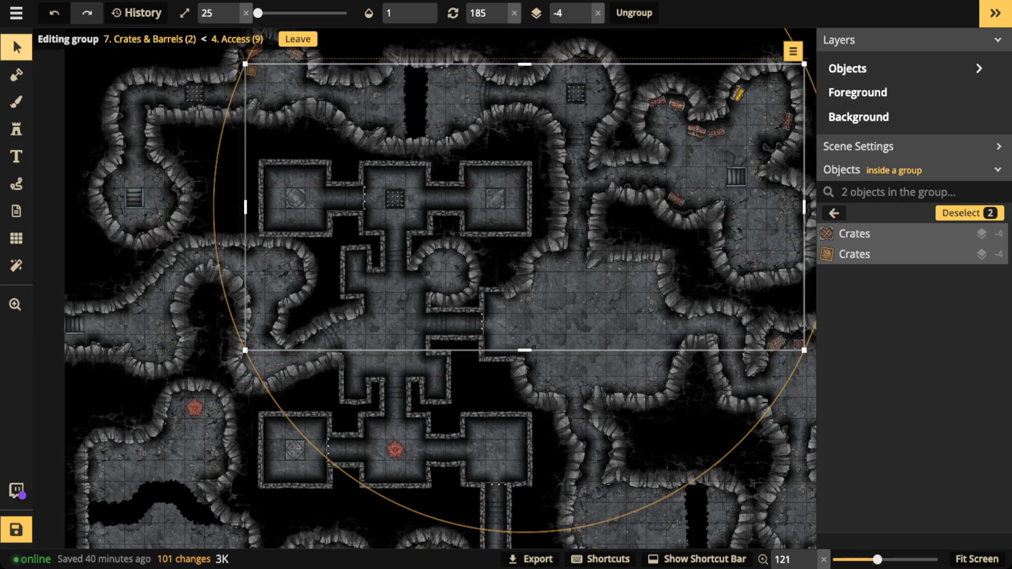
left_click(834, 213)
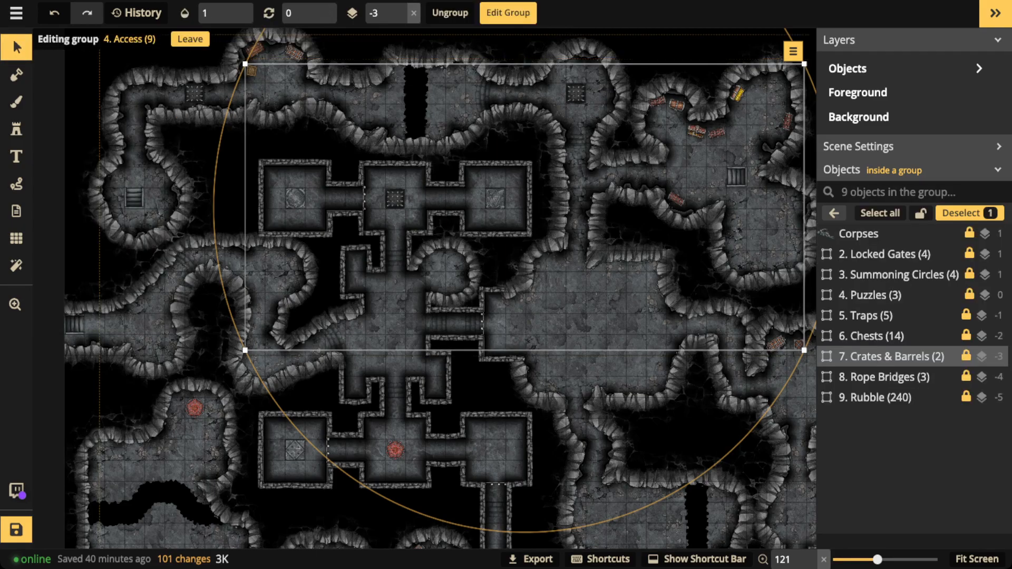
Step: Reveal the Rope Bridges group inside the Access group by setting its opacity to 1
left_click(883, 377)
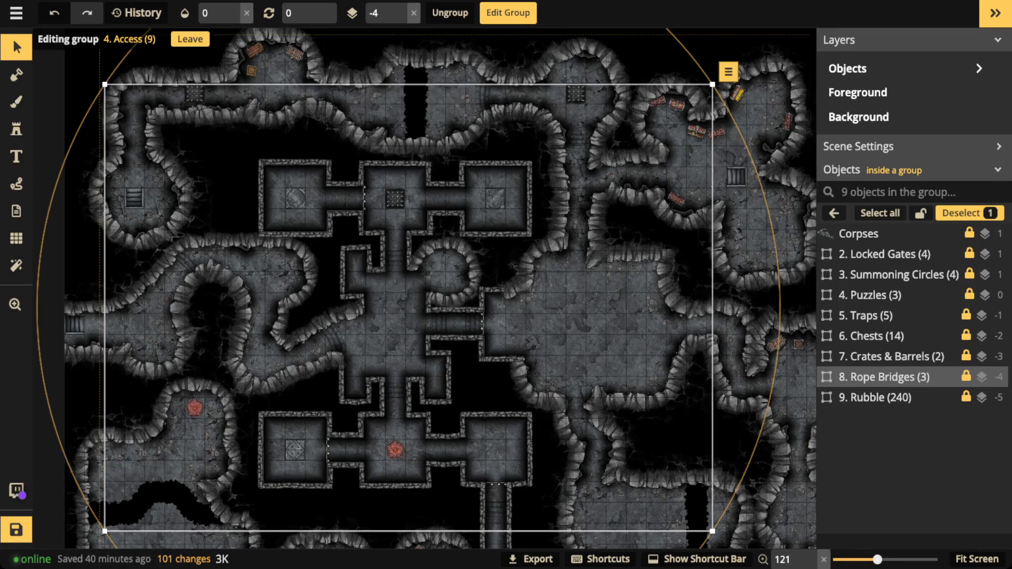
left_click(246, 13)
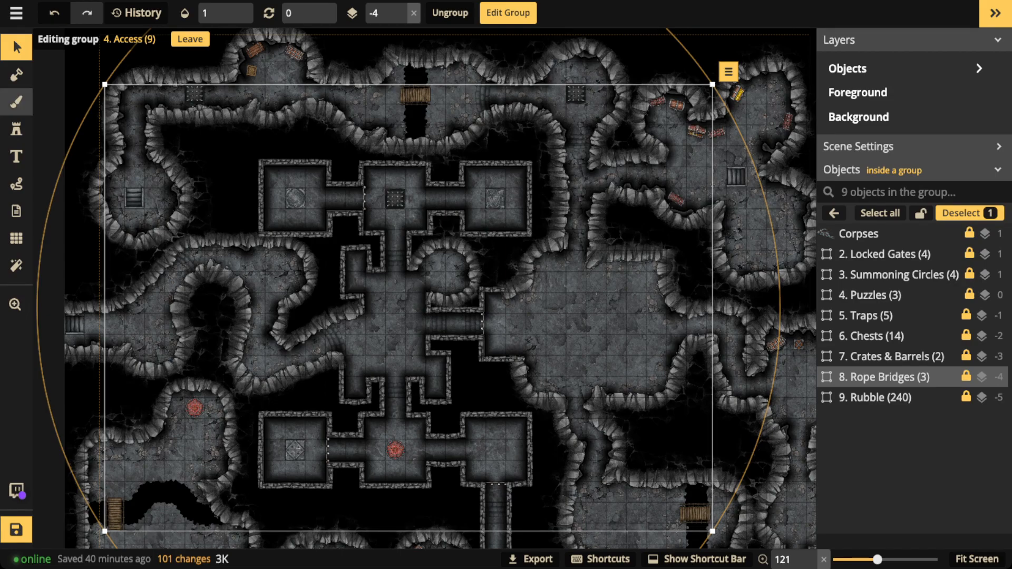
Step: Paint a black chasm extension on the foreground, right of the upper rope bridge, with the rough-edged brush at size 14
left_click(15, 102)
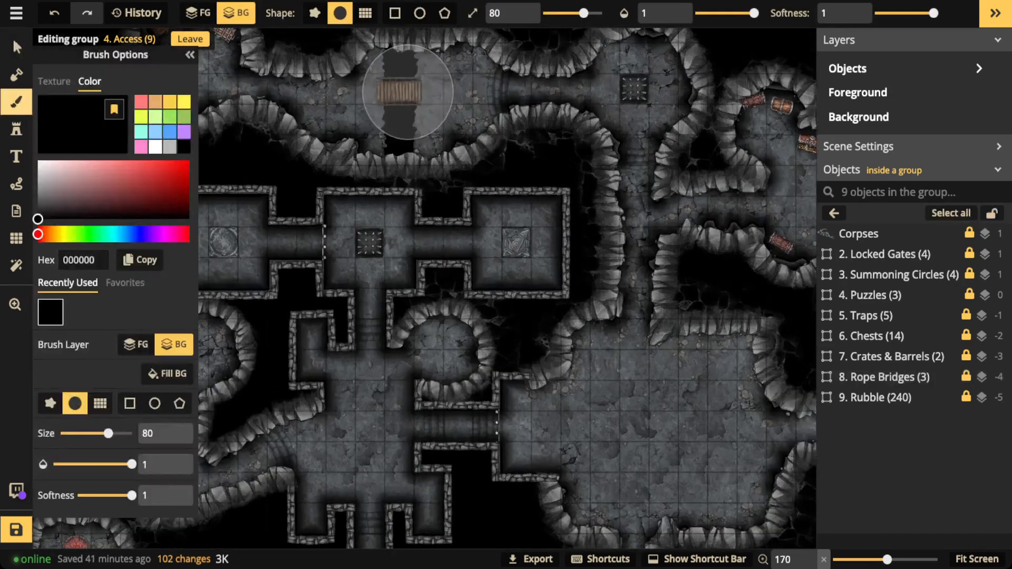
scroll(408, 92, "up", 4)
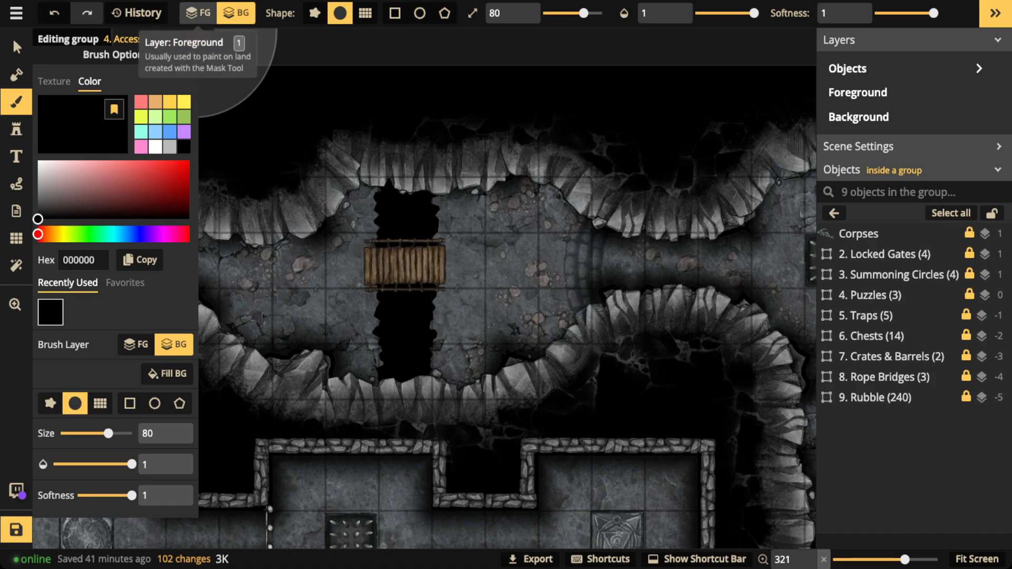
left_click(199, 13)
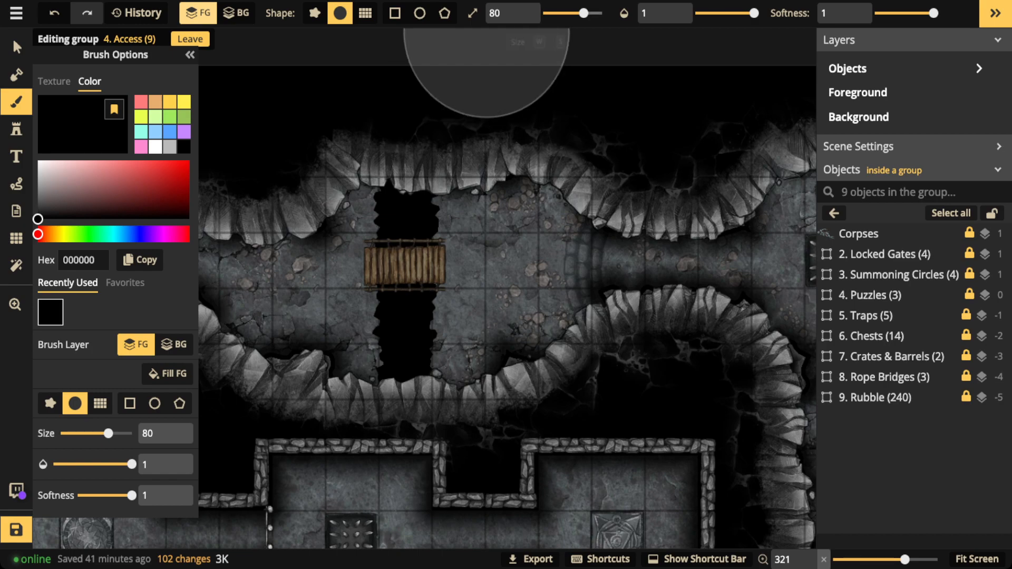
left_click_drag(584, 13, 558, 14)
left_click(315, 13)
left_click_drag(488, 232, 505, 221)
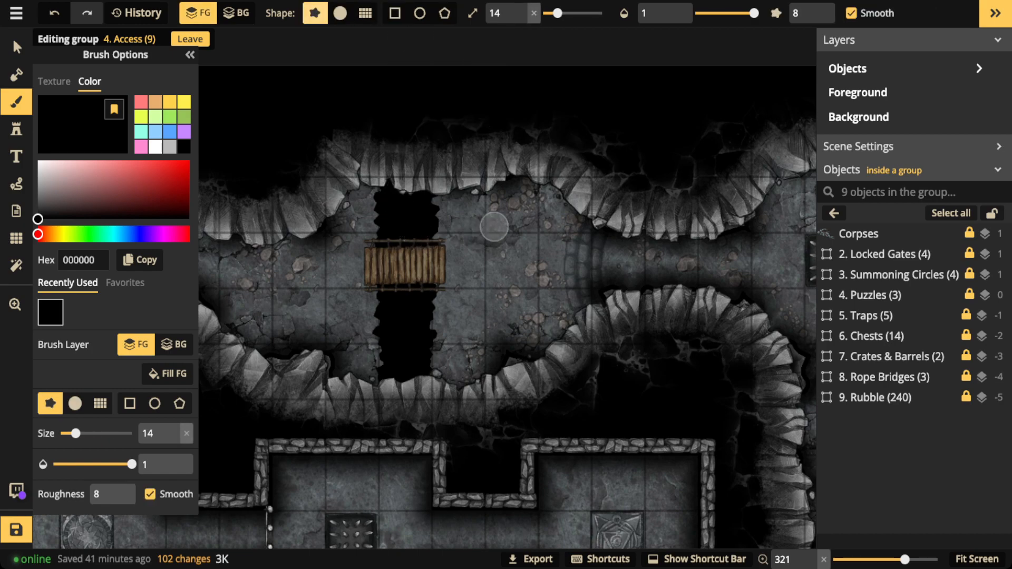
mouse_move(499, 291)
left_mouse_down()
mouse_move(549, 337)
mouse_move(499, 295)
mouse_move(503, 263)
mouse_move(436, 329)
mouse_move(486, 317)
mouse_move(519, 341)
mouse_move(533, 266)
mouse_move(519, 243)
left_mouse_up()
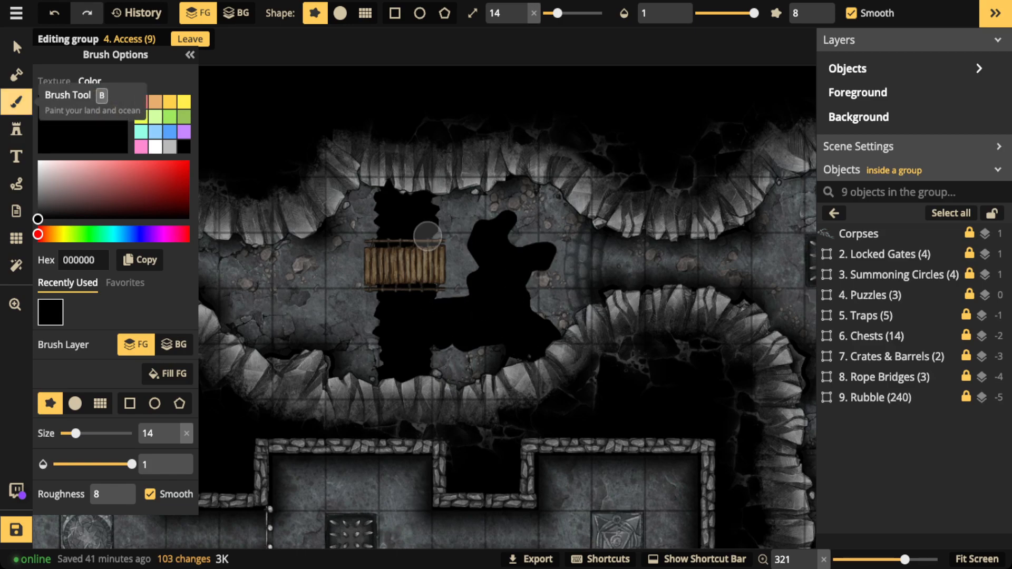
Step: Undo the chasm extension painted beside the upper rope bridge and switch back to selecting objects
key("ctrl+z")
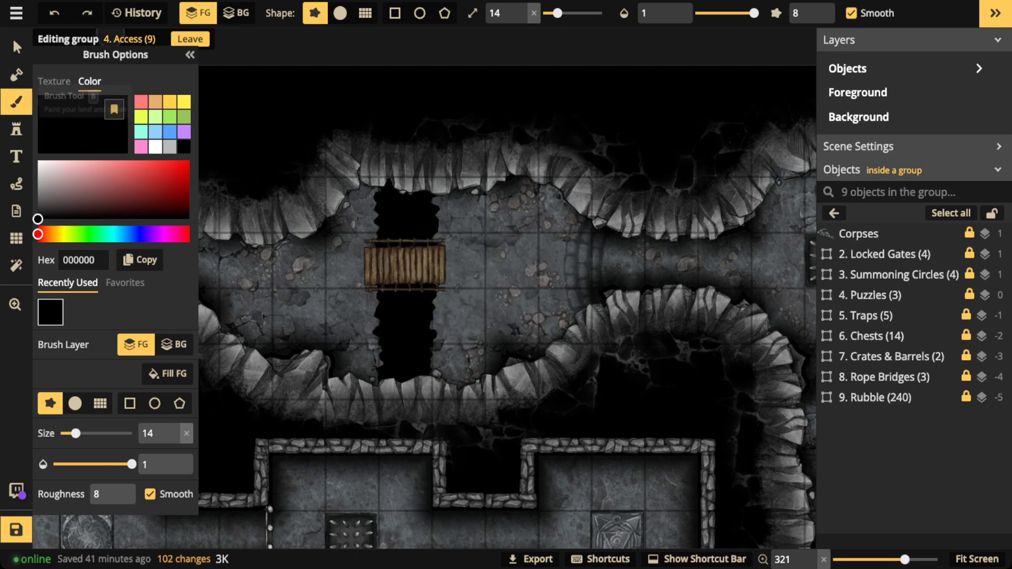
left_click(13, 38)
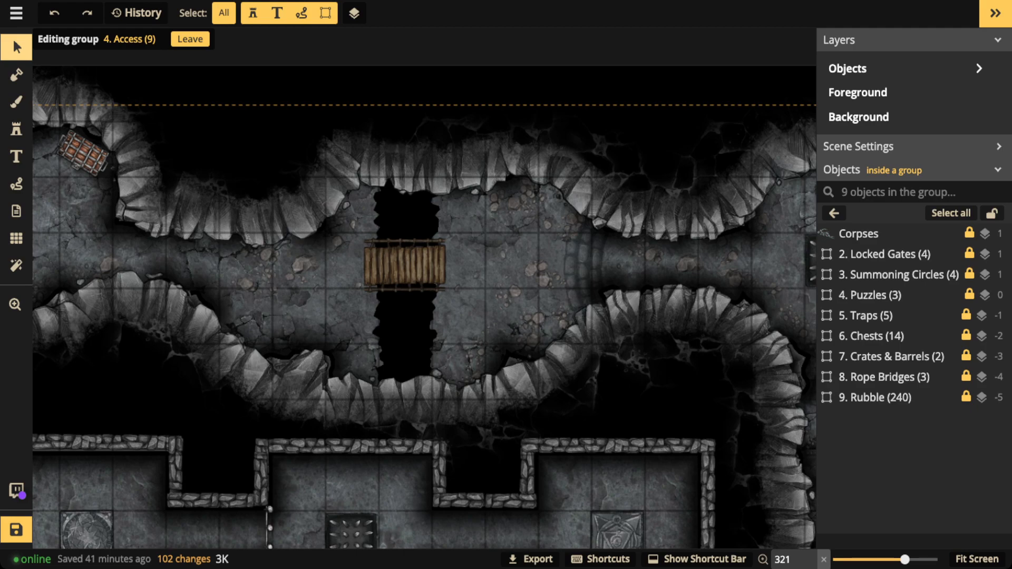
Step: Annotate the rope bridge chasm with two red free-draw circles on its right edge and two diagonal strokes across it at width 5
left_click(17, 183)
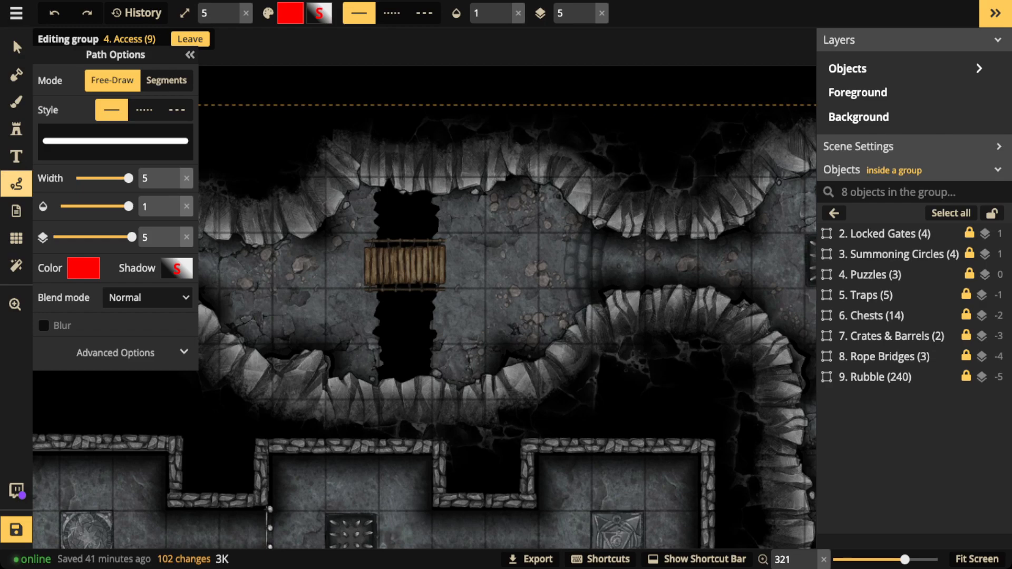
mouse_move(462, 236)
left_mouse_down()
mouse_move(431, 269)
mouse_move(492, 258)
mouse_move(464, 231)
left_mouse_up()
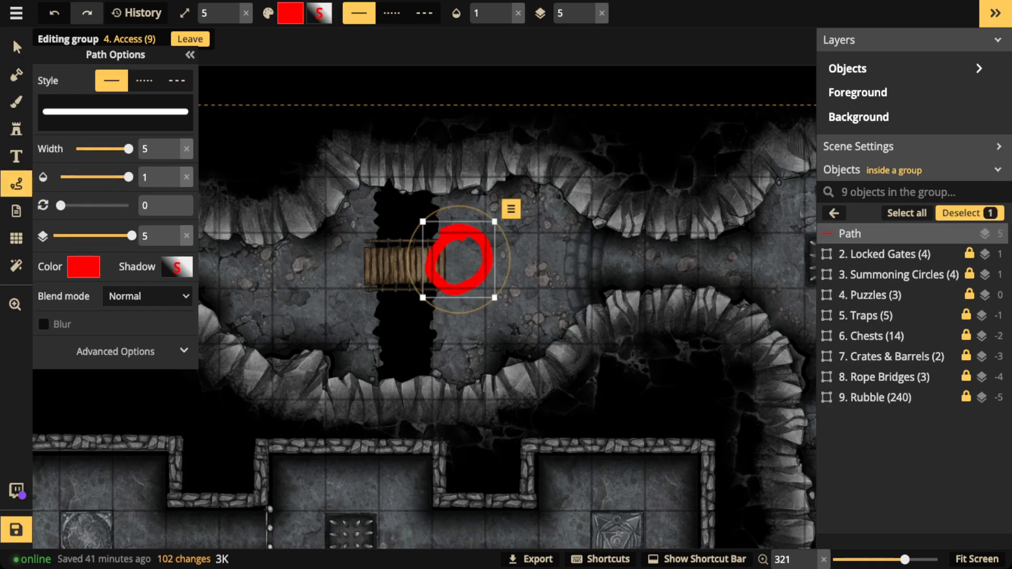
mouse_move(457, 342)
left_mouse_down()
mouse_move(434, 382)
mouse_move(461, 342)
mouse_move(412, 347)
mouse_move(330, 270)
left_mouse_up()
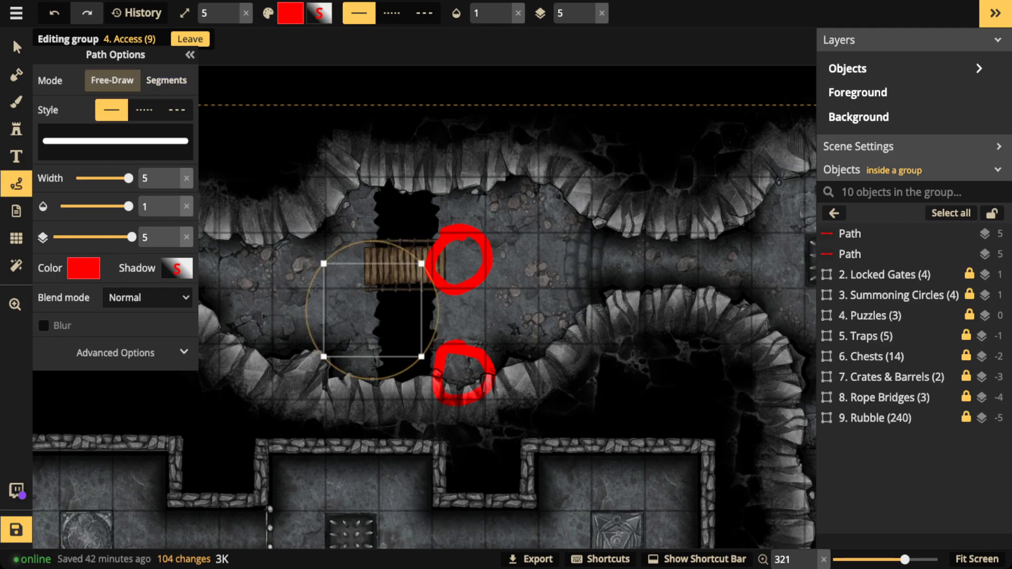
left_click_drag(436, 330, 393, 256)
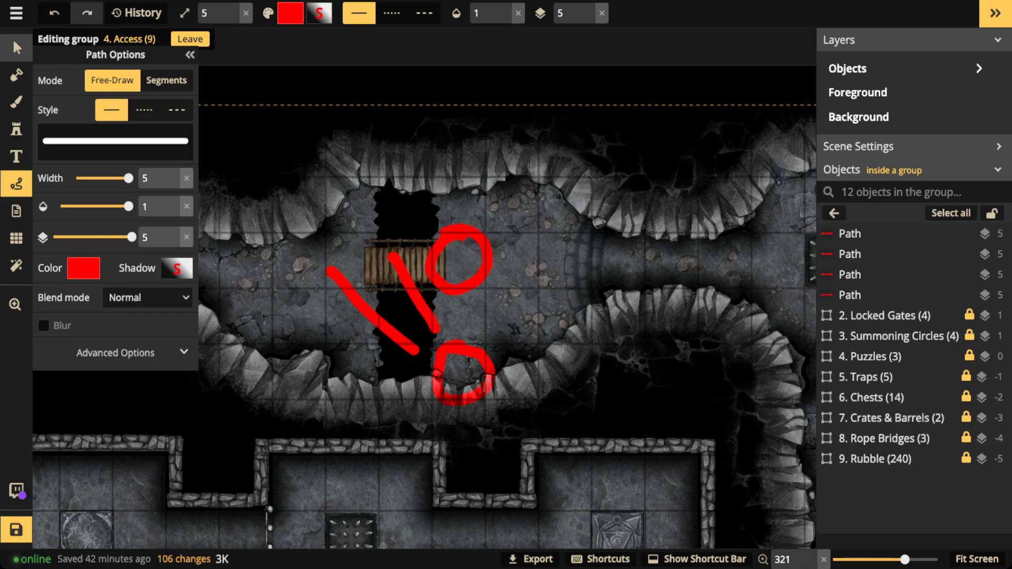
Step: Delete all the red annotation paths around the upper rope bridge
left_click(12, 38)
key("ctrl+a")
key("Delete")
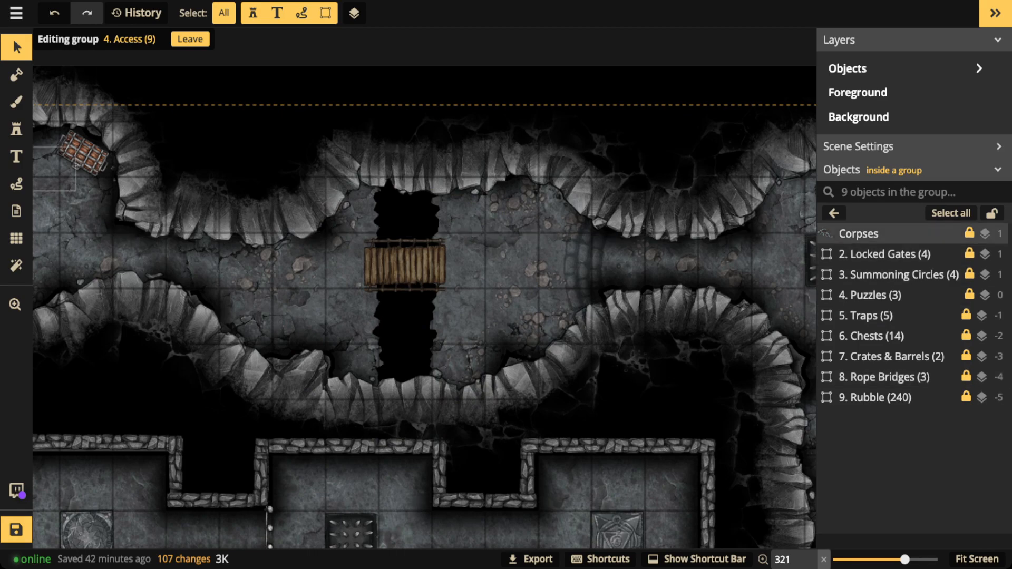
Step: Reveal the Corpses stamp inside the Access group by setting its opacity to 1, and bring the corpse into view
left_click(885, 233)
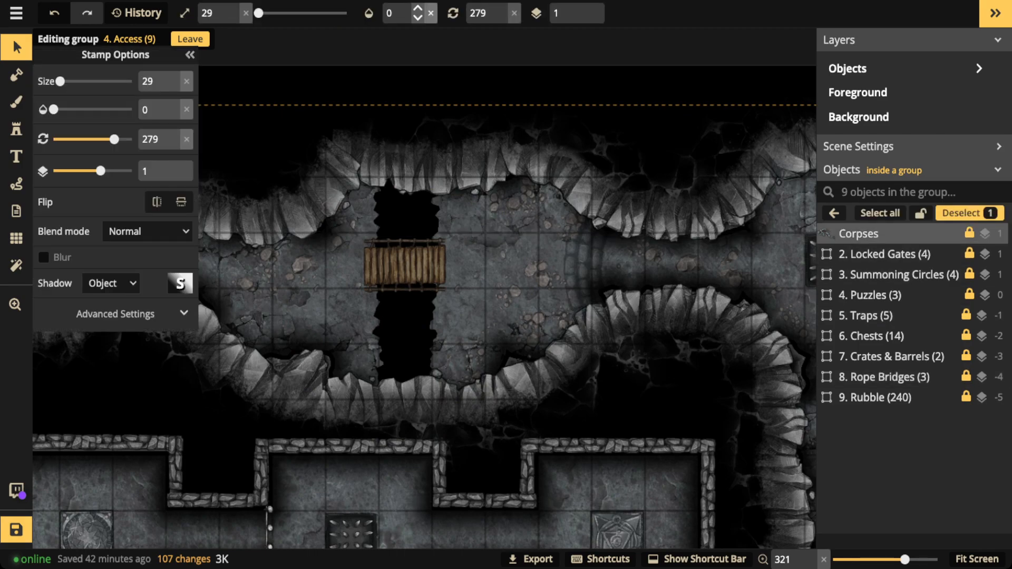
left_click(431, 13)
scroll(245, 237, "down", 2)
key("space")
left_click_drag(245, 237, 526, 265)
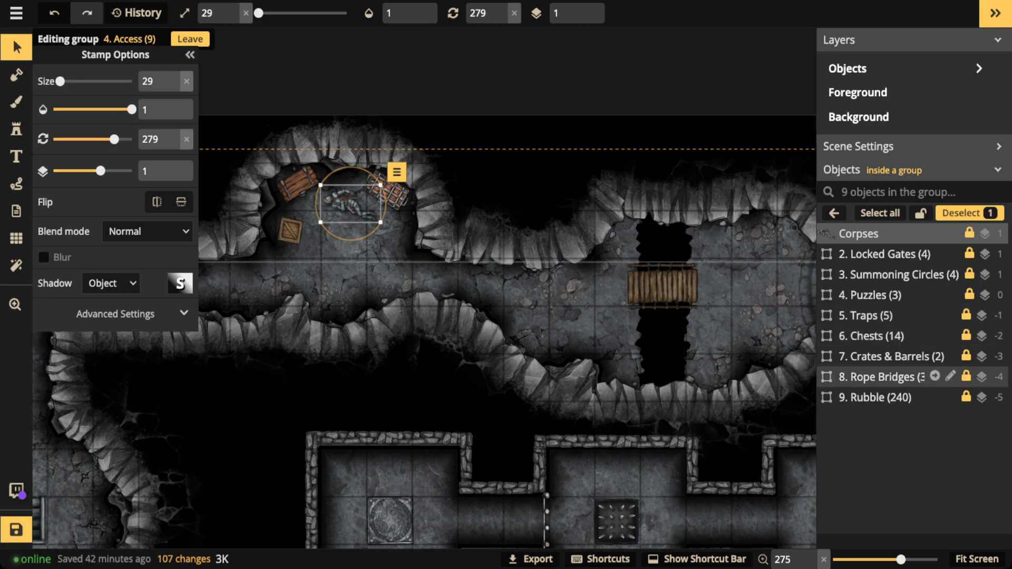
Step: Reveal the Rubble group inside the Access group by setting its opacity to 1
left_click(885, 397)
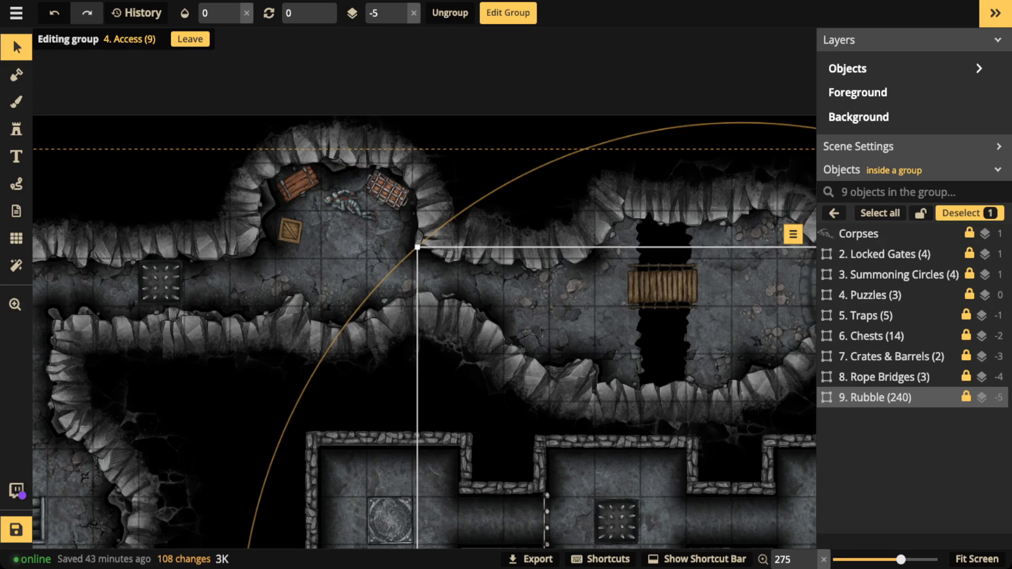
left_click(232, 8)
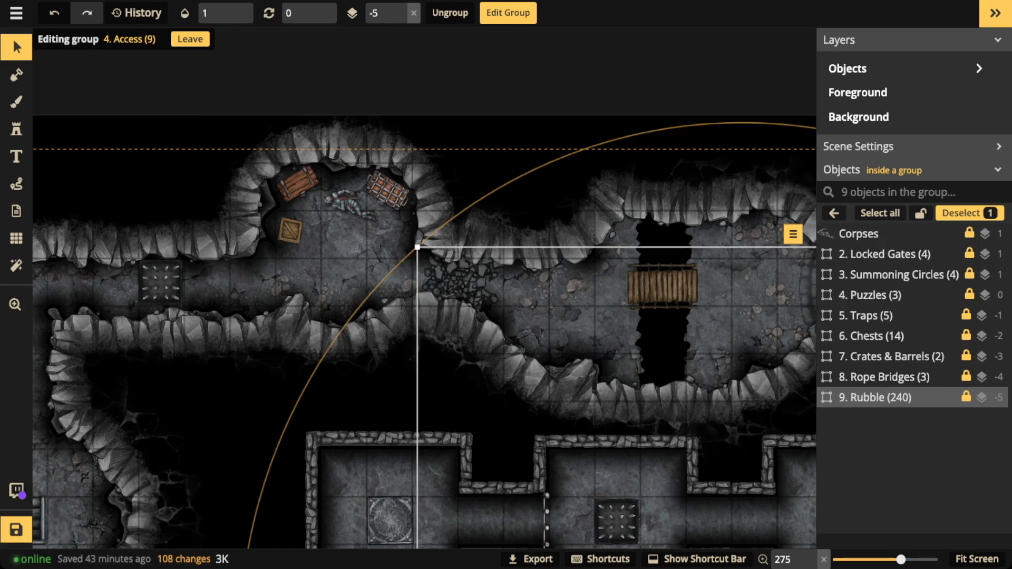
key("Escape")
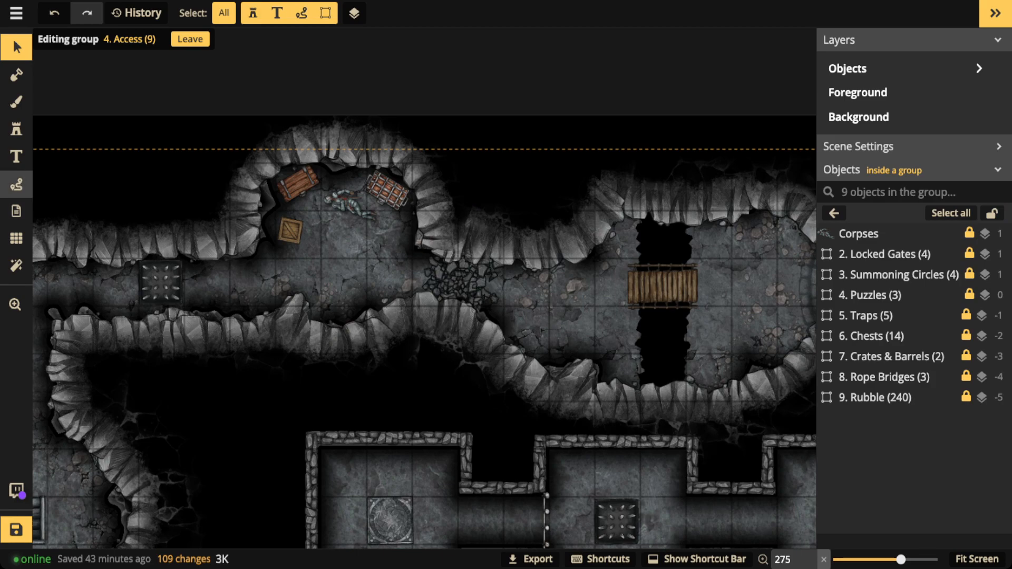
Step: Circle the rubble blocking the upper cave passage with a red free-draw path at width 5, and delete the circle
left_click(16, 184)
mouse_move(442, 238)
left_mouse_down()
mouse_move(410, 268)
mouse_move(456, 327)
mouse_move(511, 287)
mouse_move(477, 238)
left_mouse_up()
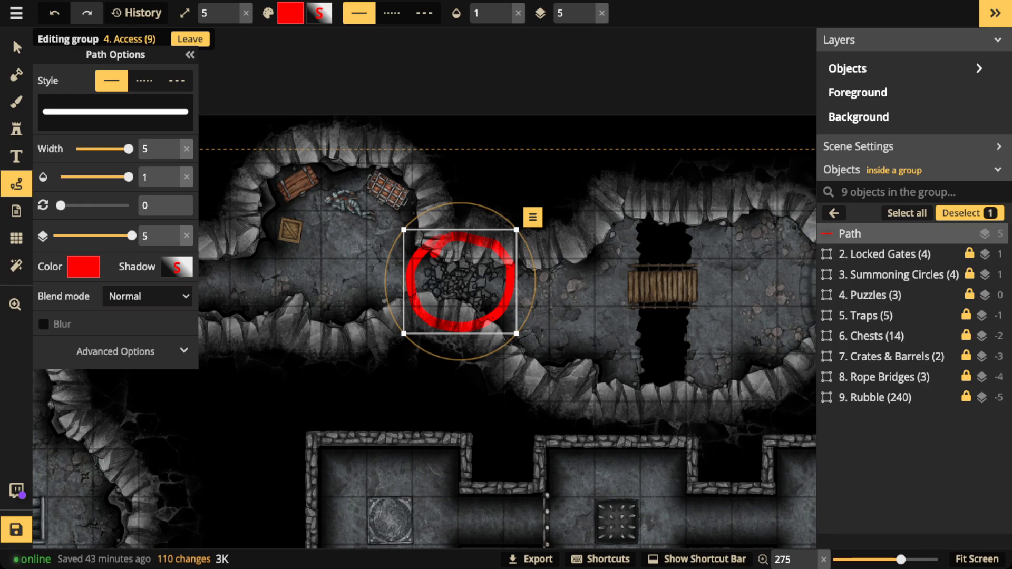
key("Delete")
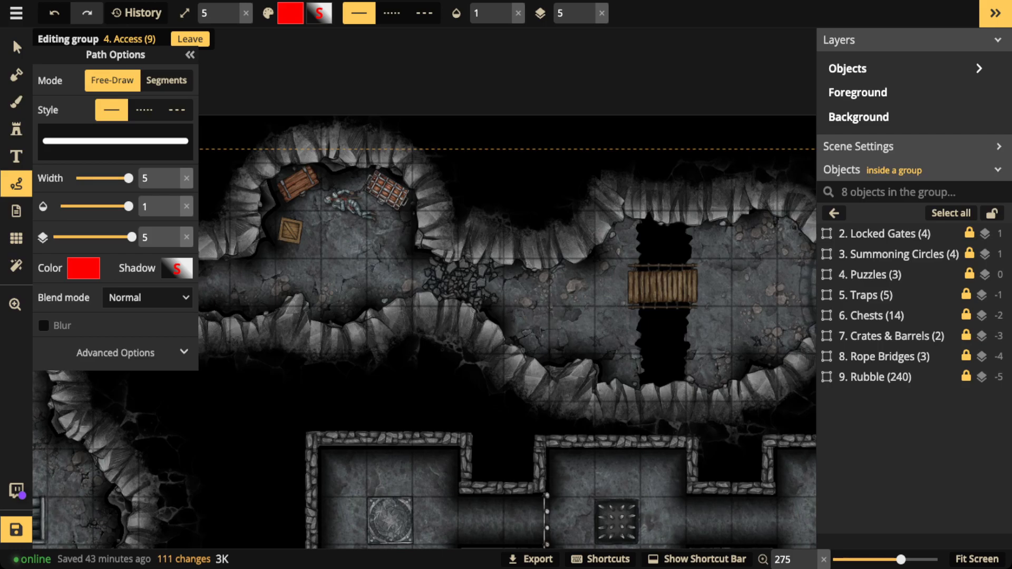
Step: Circle the rubble in the passage below the large central cavern with a red free-draw path, and delete the circle
key("space")
left_click_drag(571, 425, 443, 151)
left_click_drag(527, 422, 487, 185)
left_click_drag(527, 316, 249, 307)
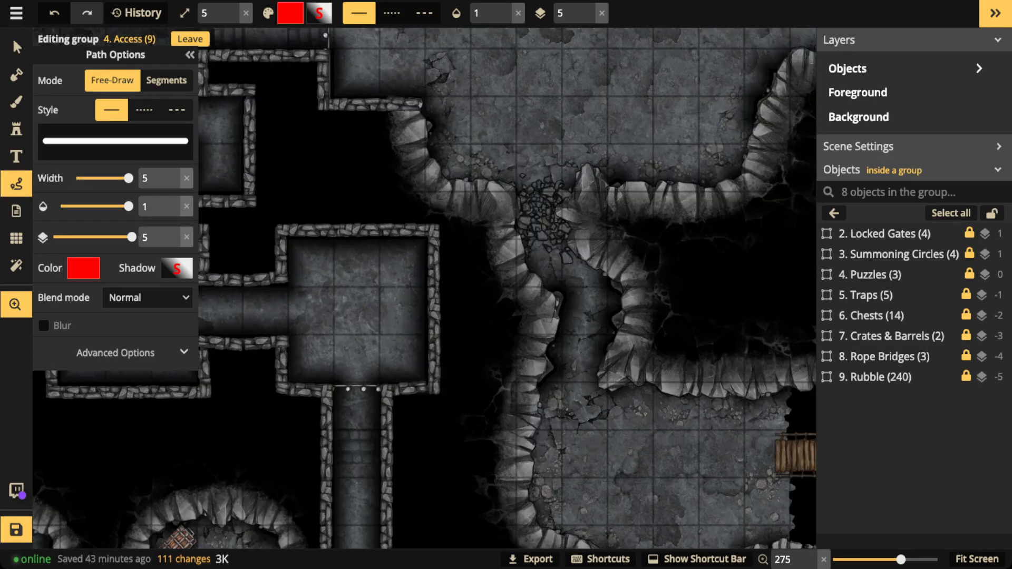
mouse_move(532, 159)
left_mouse_down()
mouse_move(490, 209)
mouse_move(607, 261)
mouse_move(590, 174)
left_mouse_up()
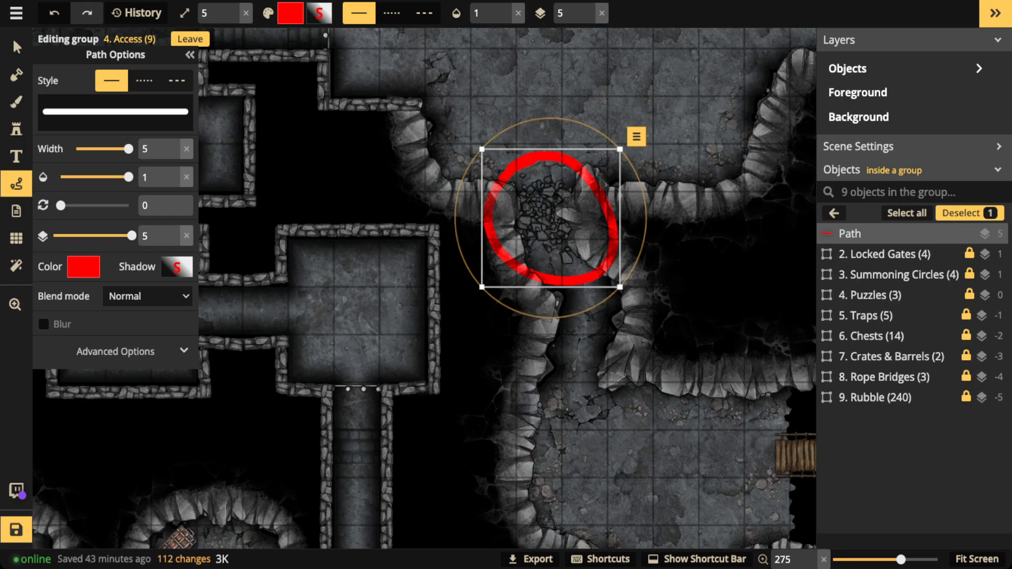
key("Delete")
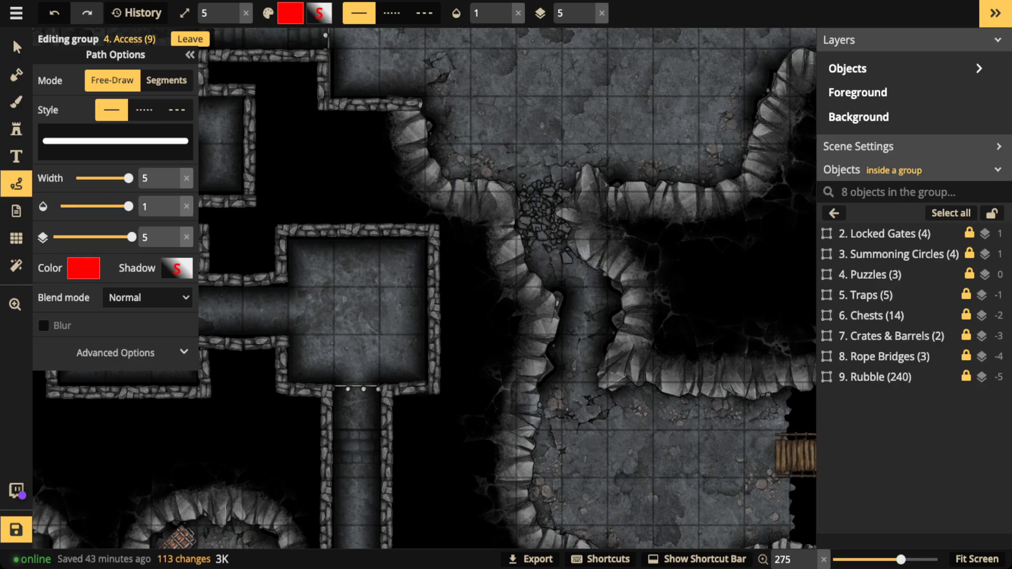
Step: Leave the Access group and bring the dungeon around the central cavern into view
left_click(16, 47)
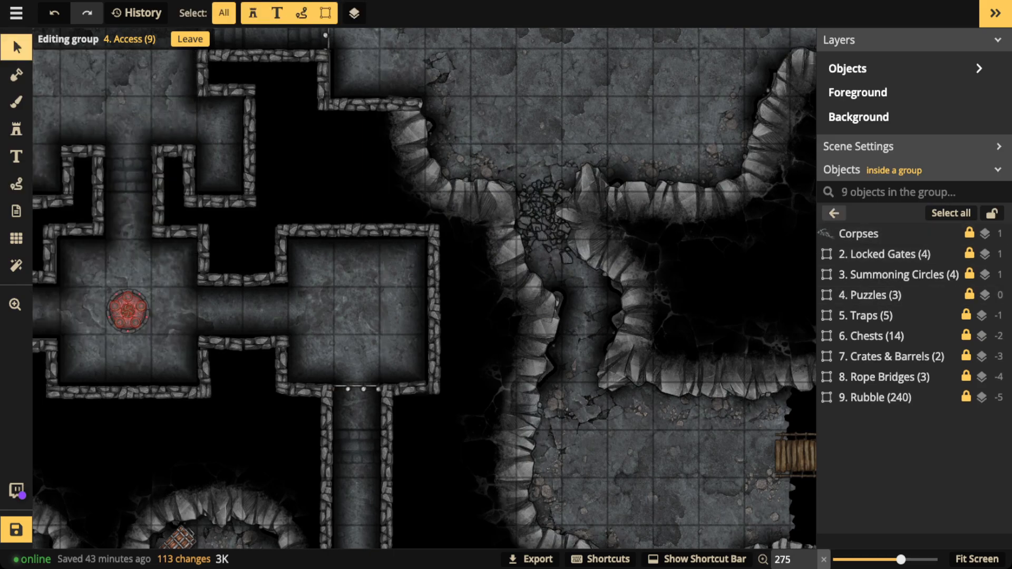
left_click(189, 38)
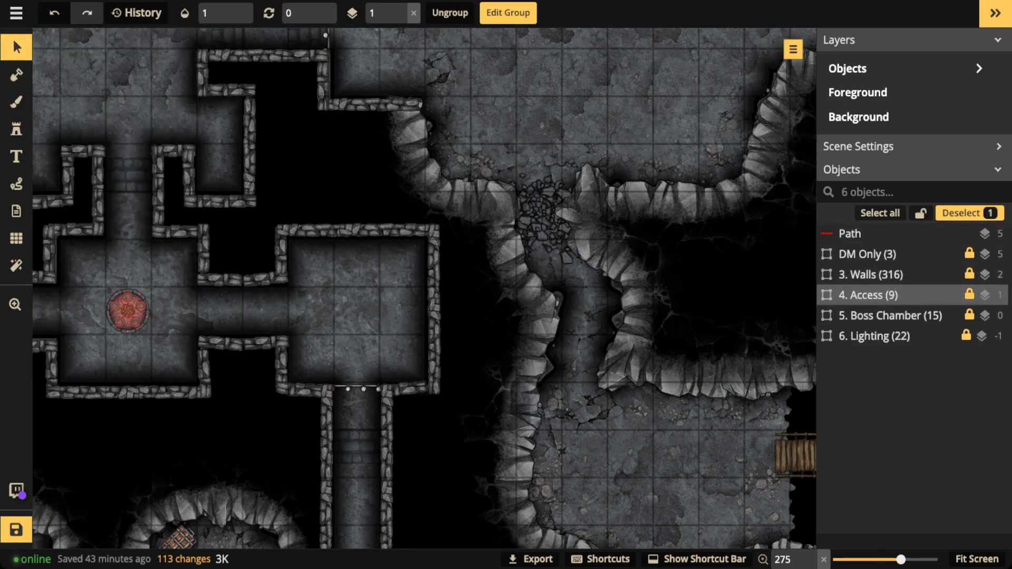
scroll(373, 260, "down", 5)
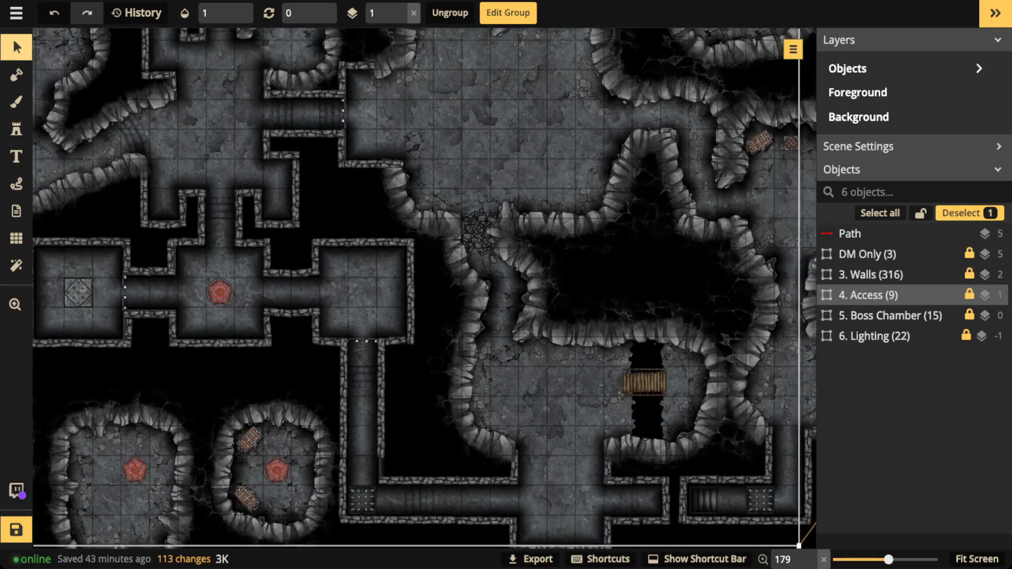
scroll(374, 267, "down", 2)
left_click_drag(374, 266, 431, 348)
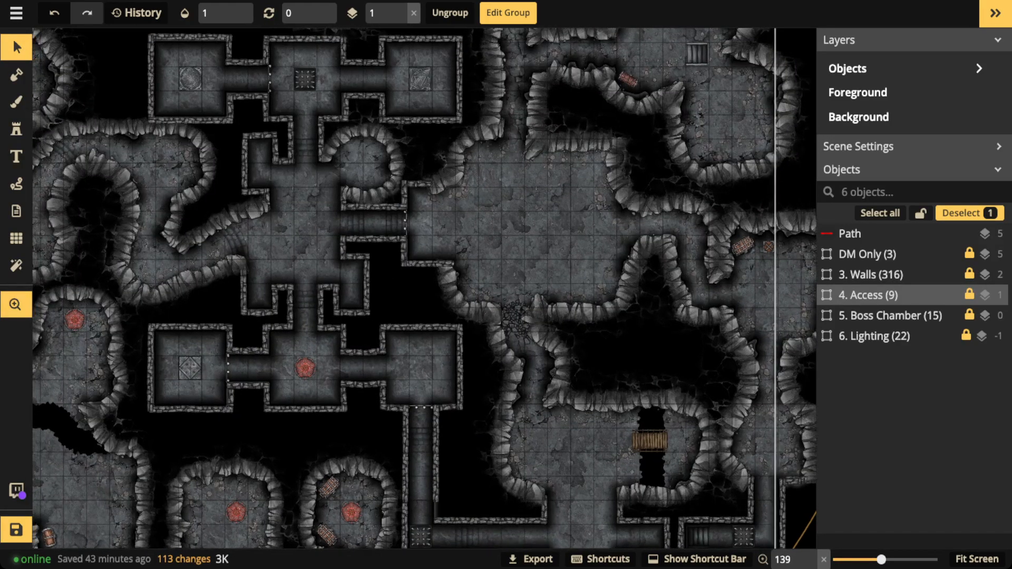
scroll(609, 281, "down", 2)
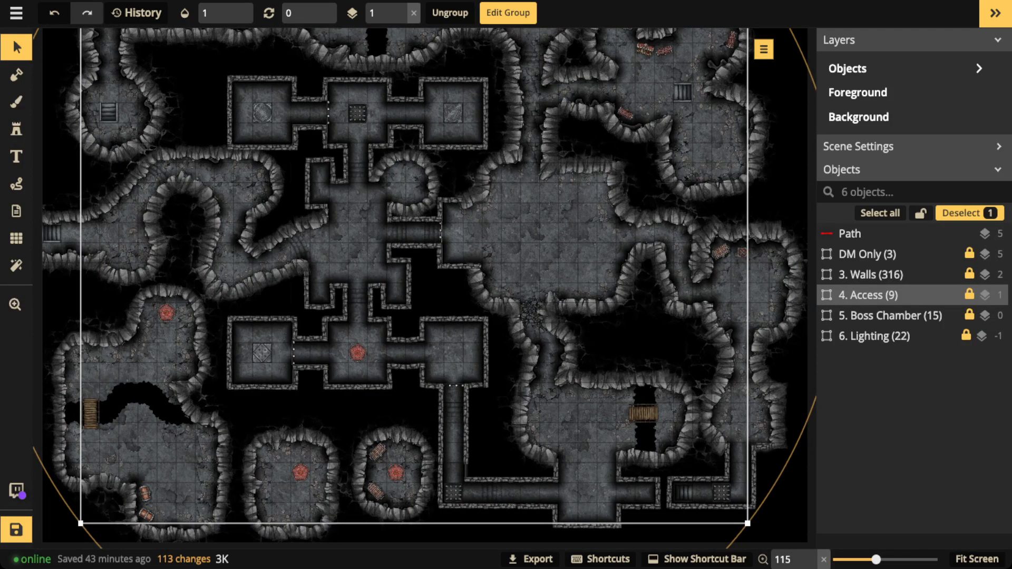
Step: Reveal the Boss Chamber group by setting its opacity to 1, and inspect the boulders and ladder inside the chamber
left_click(886, 315)
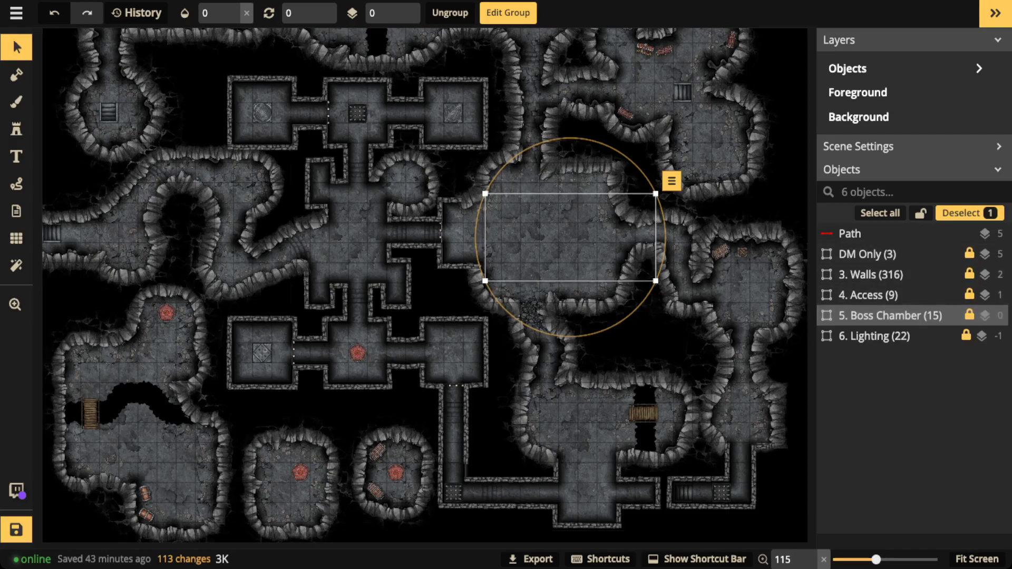
left_click(233, 8)
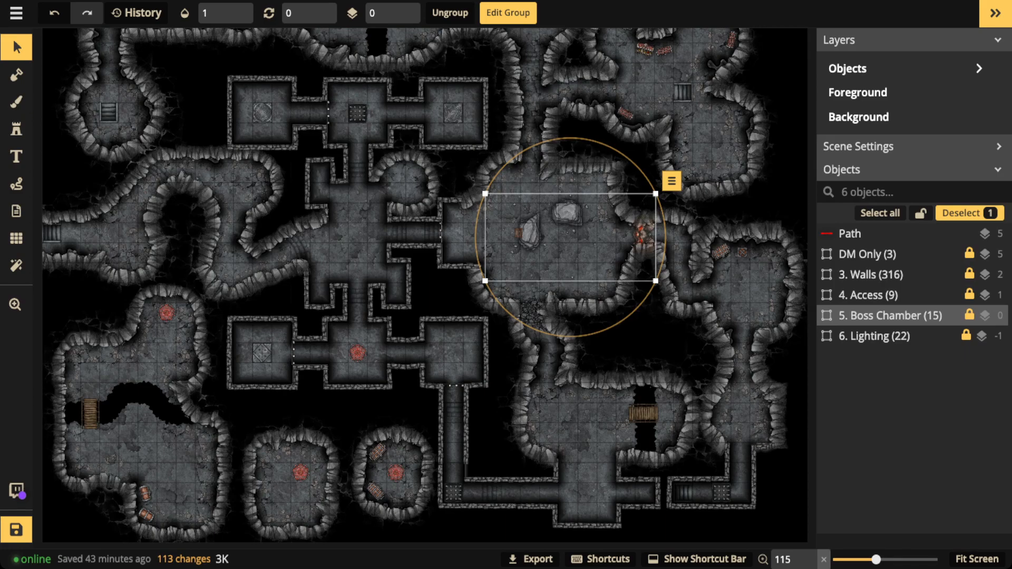
scroll(540, 210, "up", 5)
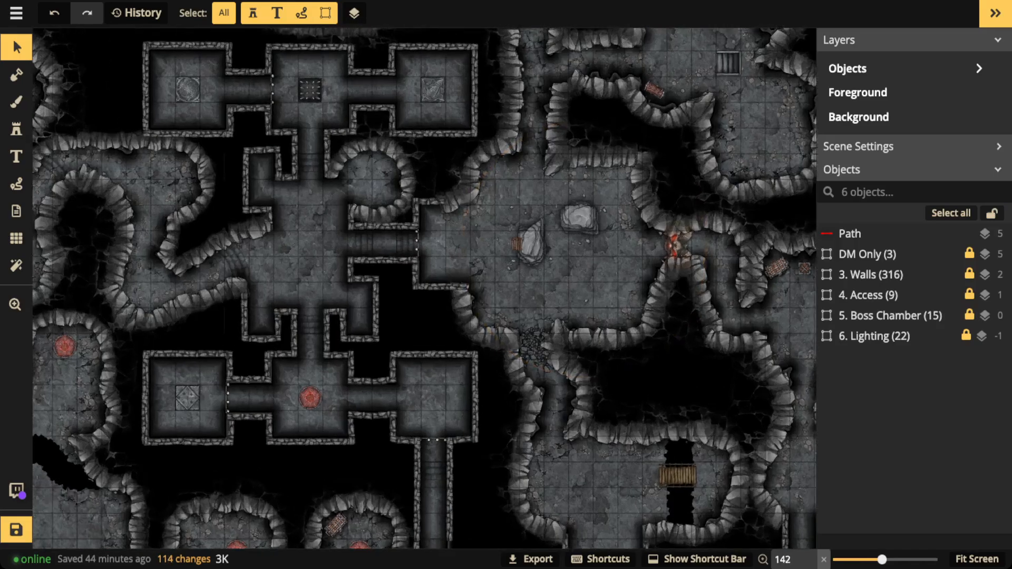
scroll(560, 227, "up", 8)
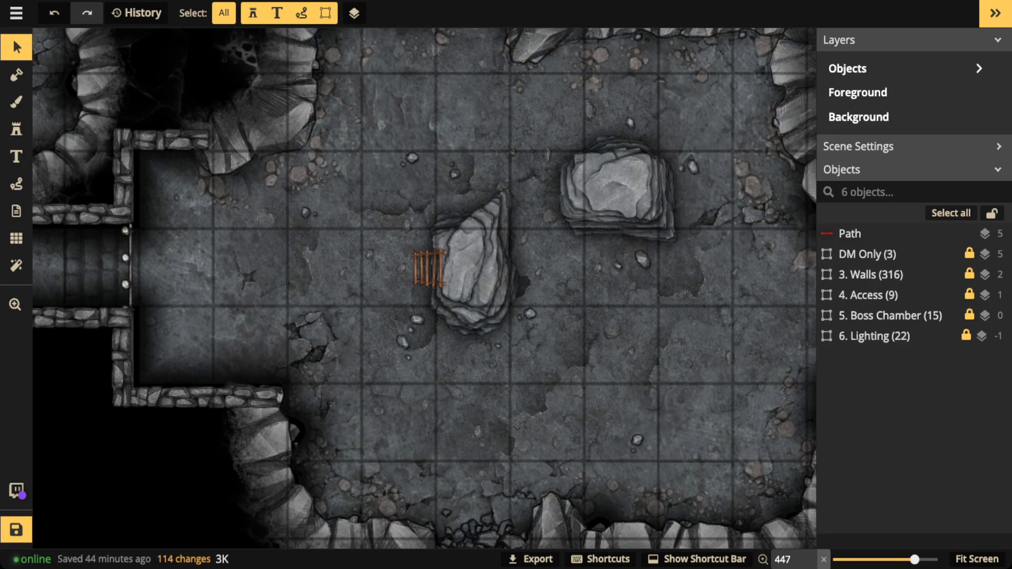
Step: Draw a red path from the ladder over the pointed boulder to a loop beyond it, and delete the path
left_click(17, 184)
mouse_move(372, 275)
left_mouse_down()
mouse_move(460, 270)
mouse_move(493, 242)
mouse_move(566, 287)
mouse_move(580, 242)
left_mouse_up()
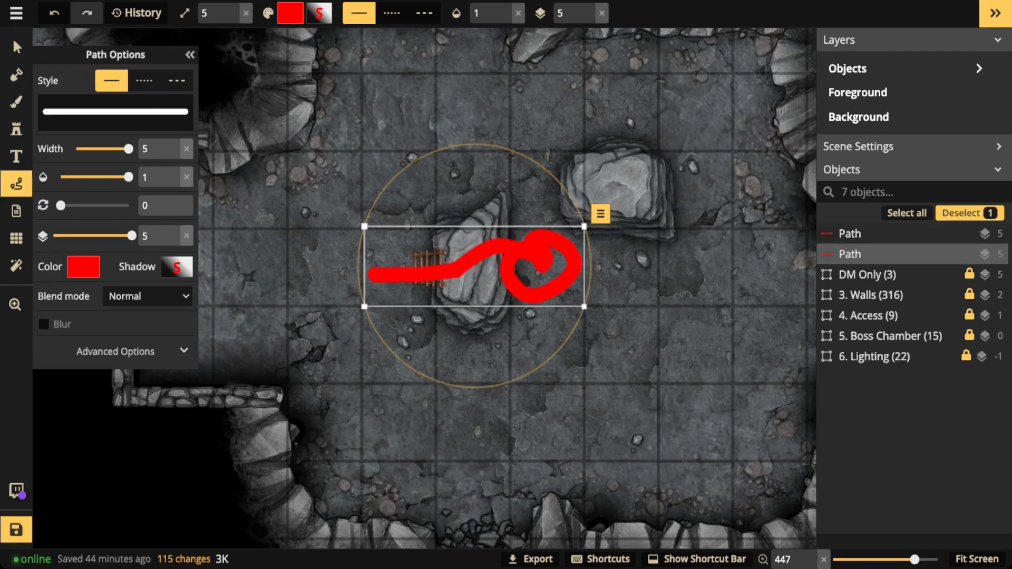
key("Delete")
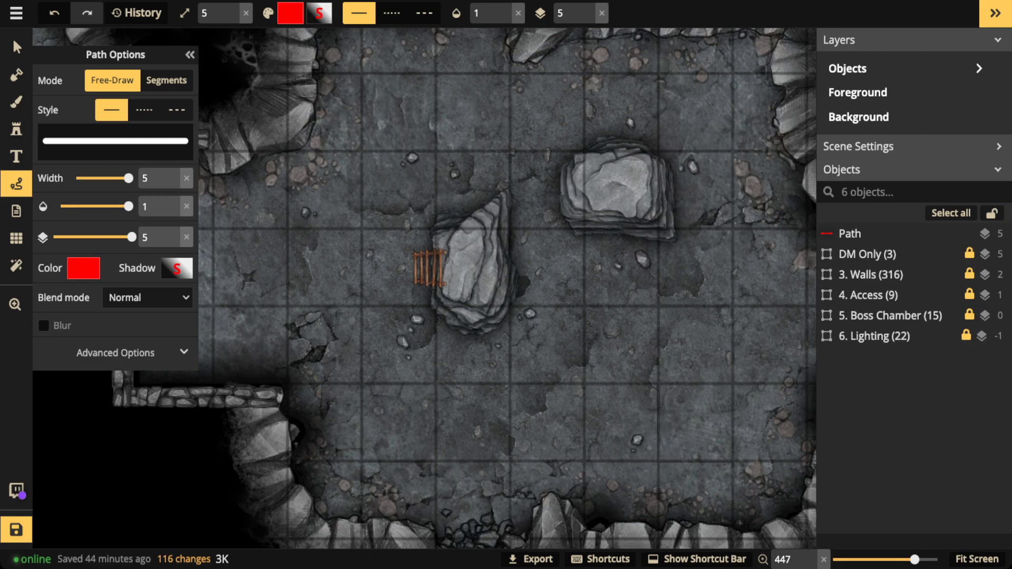
Step: Circle the floor at the chamber's lower wall in red, draw a red line to it from the pointed boulder, and delete the line
mouse_move(477, 464)
left_mouse_down()
mouse_move(493, 535)
mouse_move(496, 467)
left_mouse_up()
mouse_move(467, 249)
left_mouse_down()
mouse_move(482, 328)
mouse_move(480, 514)
left_mouse_up()
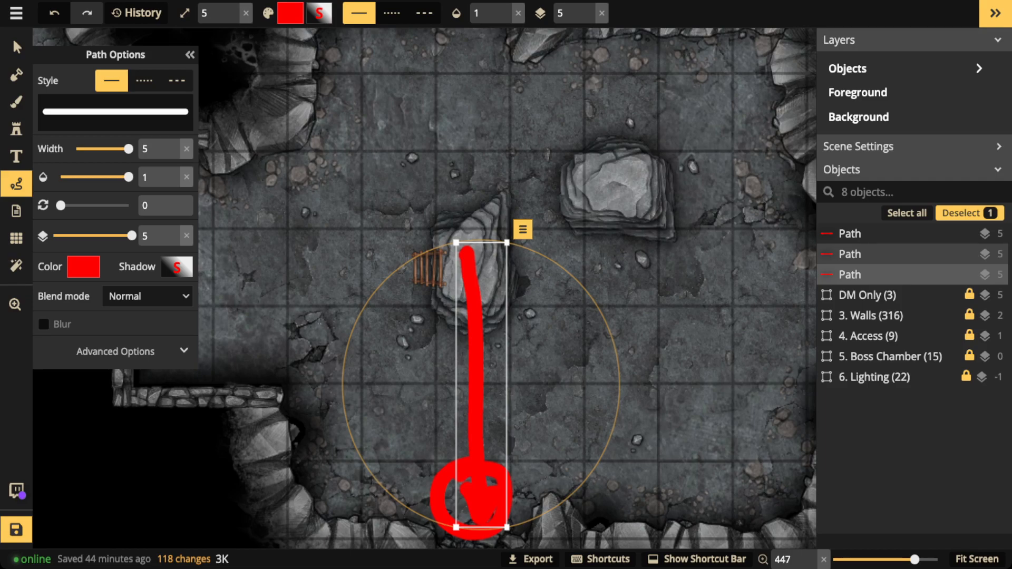
key("Delete")
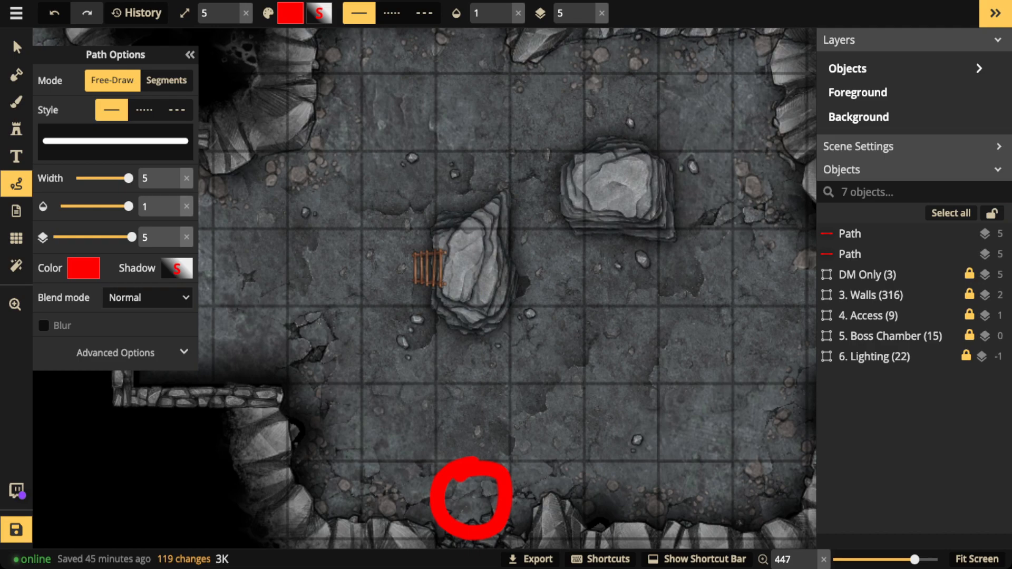
Step: Undo the latest red annotations at the boss chamber's lower wall
left_click(16, 47)
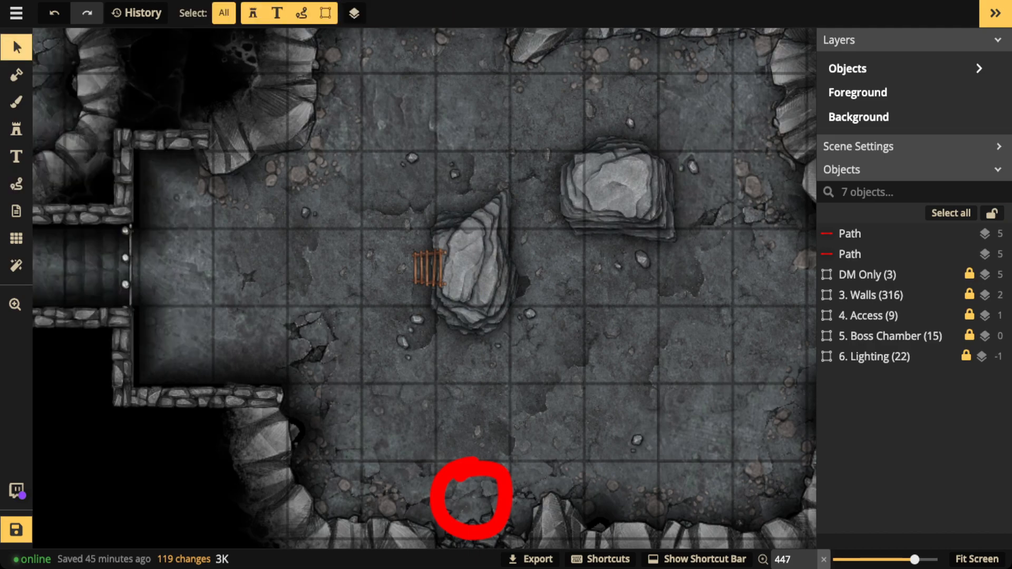
key("ctrl+z")
key("ctrl+z")
key("ctrl+z")
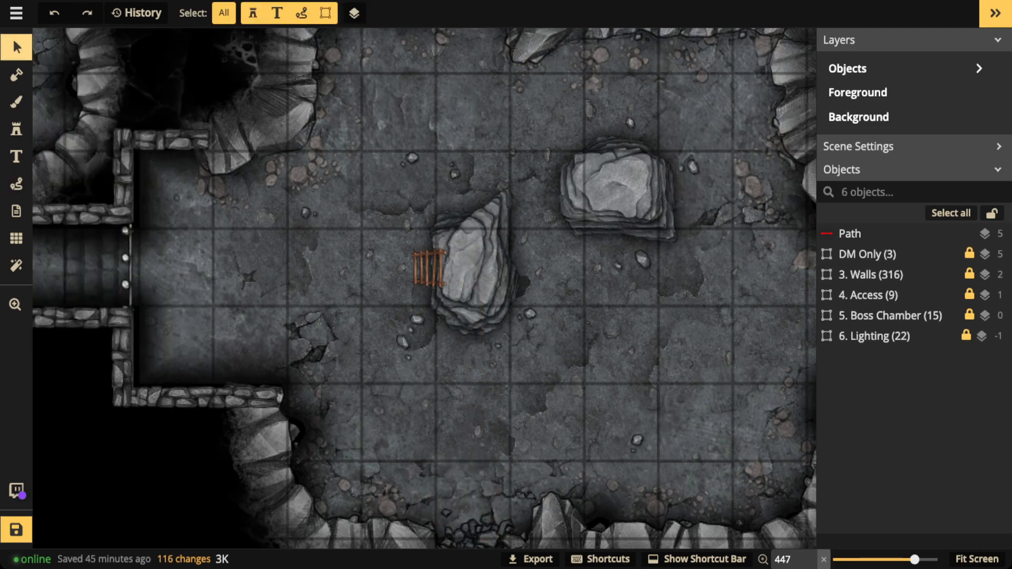
Step: Outline the area around both boulders in red, delete it, outline the gap between the boulders, and delete that too
left_click(16, 184)
mouse_move(463, 150)
left_mouse_down()
mouse_move(436, 168)
mouse_move(427, 301)
mouse_move(537, 345)
mouse_move(611, 300)
mouse_move(655, 164)
mouse_move(453, 148)
left_mouse_up()
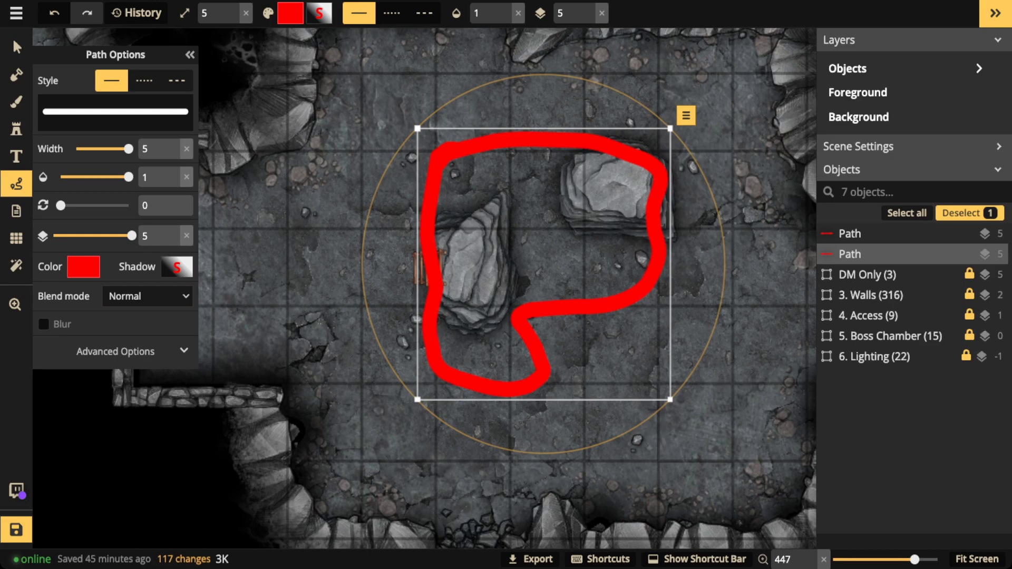
key("Delete")
mouse_move(498, 157)
left_mouse_down()
mouse_move(506, 214)
mouse_move(554, 230)
mouse_move(585, 200)
mouse_move(572, 158)
mouse_move(498, 161)
left_mouse_up()
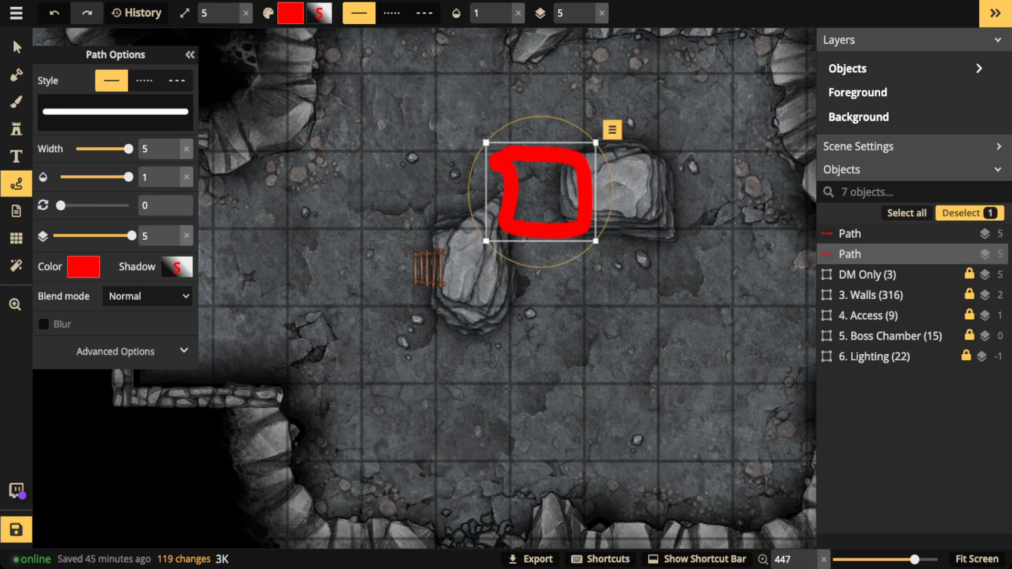
key("Delete")
Step: Outline a floor area about two by two grid squares below the flat boulder with a red free-draw path
mouse_move(622, 232)
left_mouse_down()
mouse_move(521, 235)
mouse_move(524, 375)
mouse_move(651, 376)
mouse_move(657, 234)
left_mouse_up()
left_click_drag(590, 241, 589, 243)
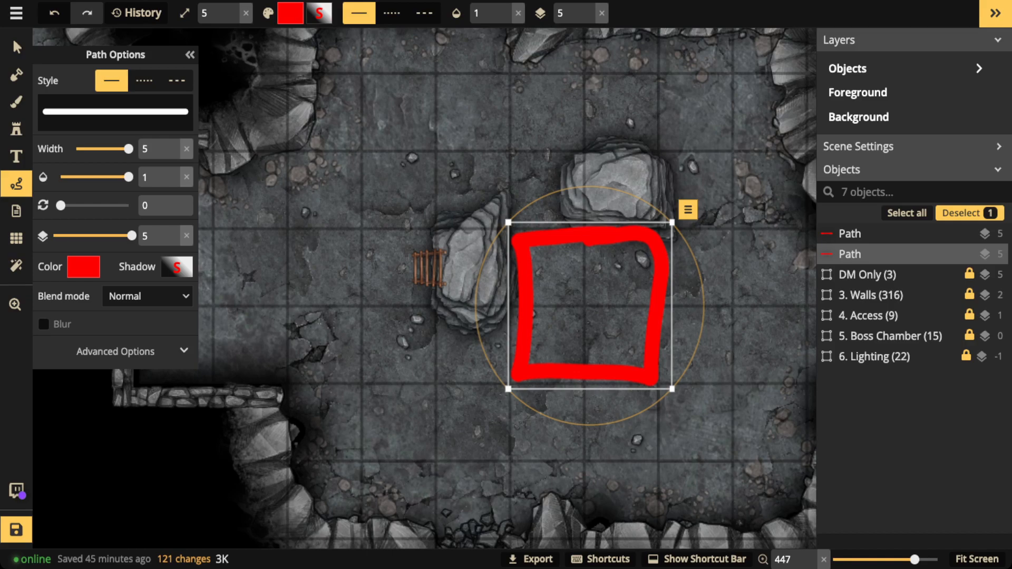
Step: Delete the red square outline below the flat boulder, then circle the gap between the two boulders and delete the circle
key("Delete")
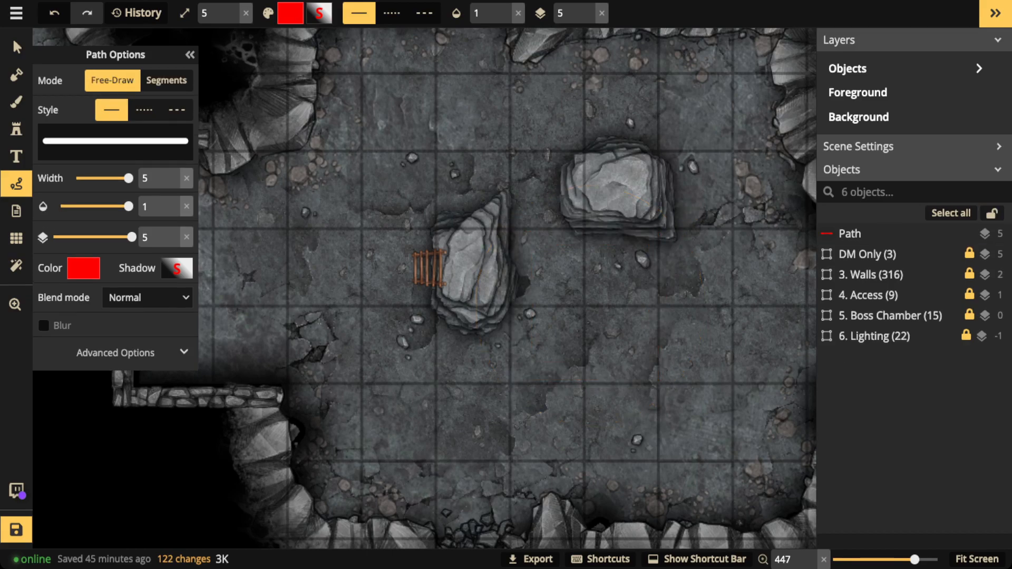
mouse_move(549, 152)
left_mouse_down()
mouse_move(498, 190)
mouse_move(542, 229)
mouse_move(548, 150)
left_mouse_up()
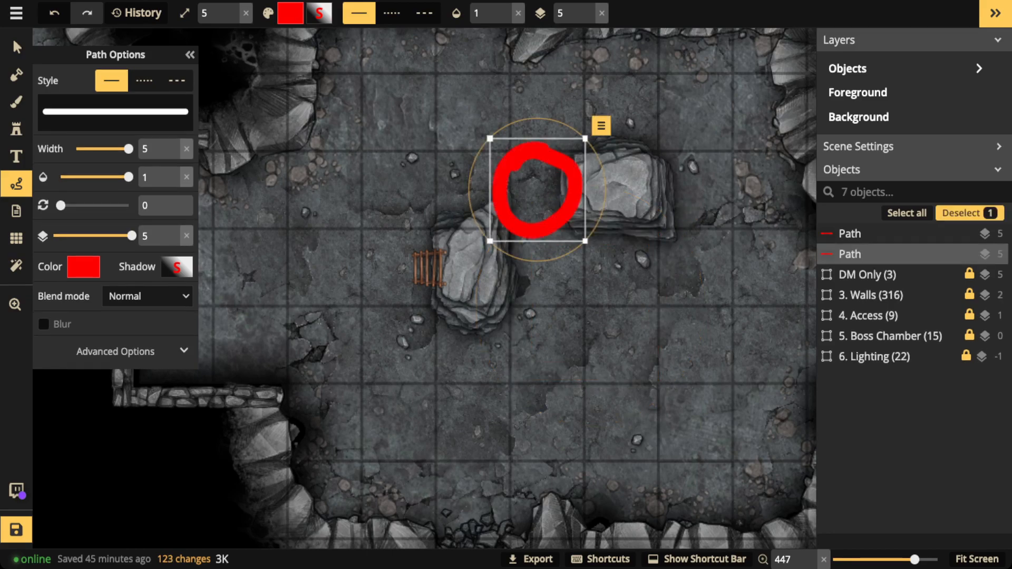
key("Delete")
Step: Outline about two by two grid squares below the flat boulder in red and delete it, then circle the small stones there and delete that
mouse_move(656, 228)
left_mouse_down()
mouse_move(513, 229)
mouse_move(507, 383)
mouse_move(660, 363)
mouse_move(655, 230)
left_mouse_up()
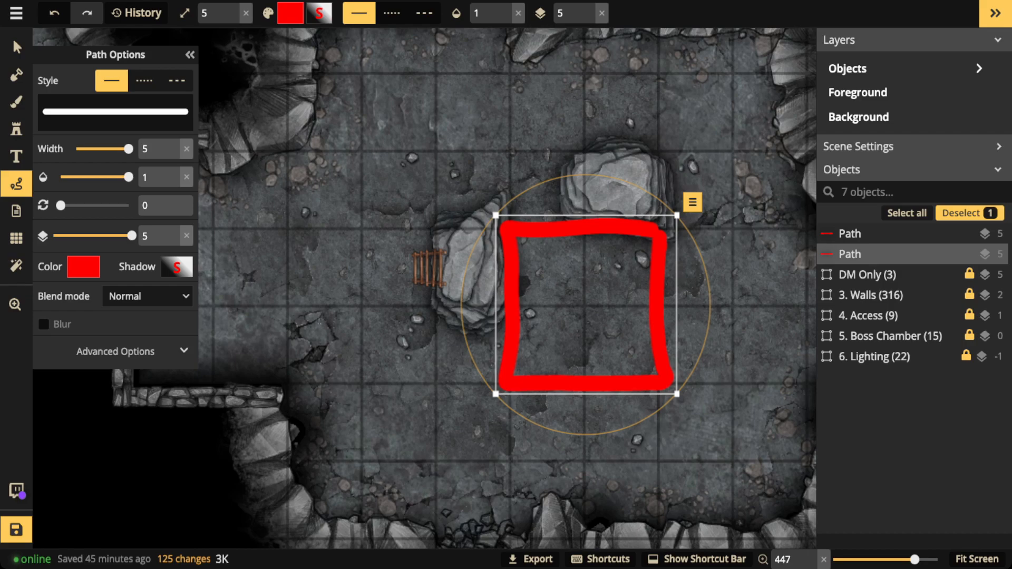
key("Delete")
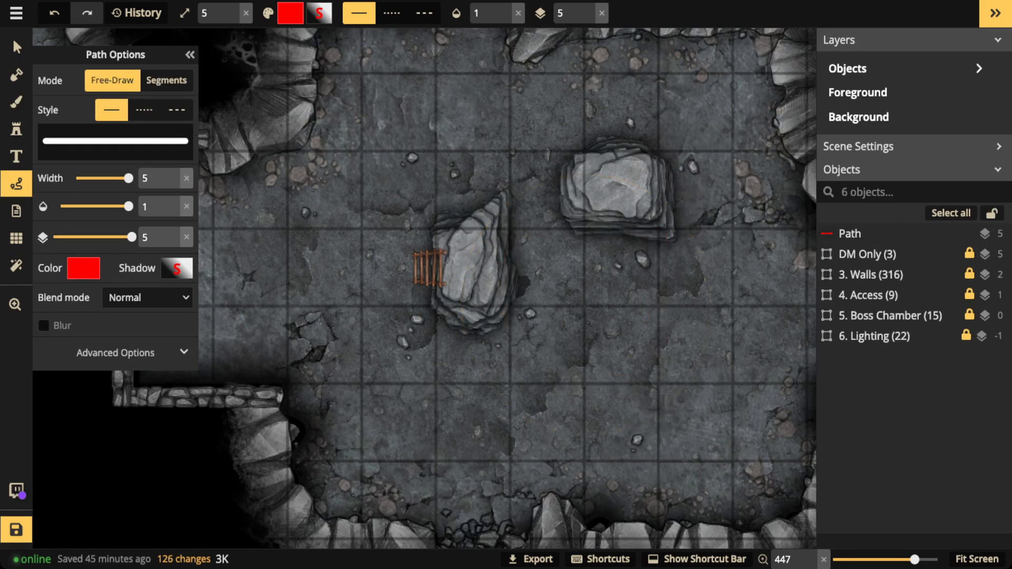
mouse_move(651, 232)
left_mouse_down()
mouse_move(617, 240)
mouse_move(672, 245)
mouse_move(627, 252)
left_mouse_up()
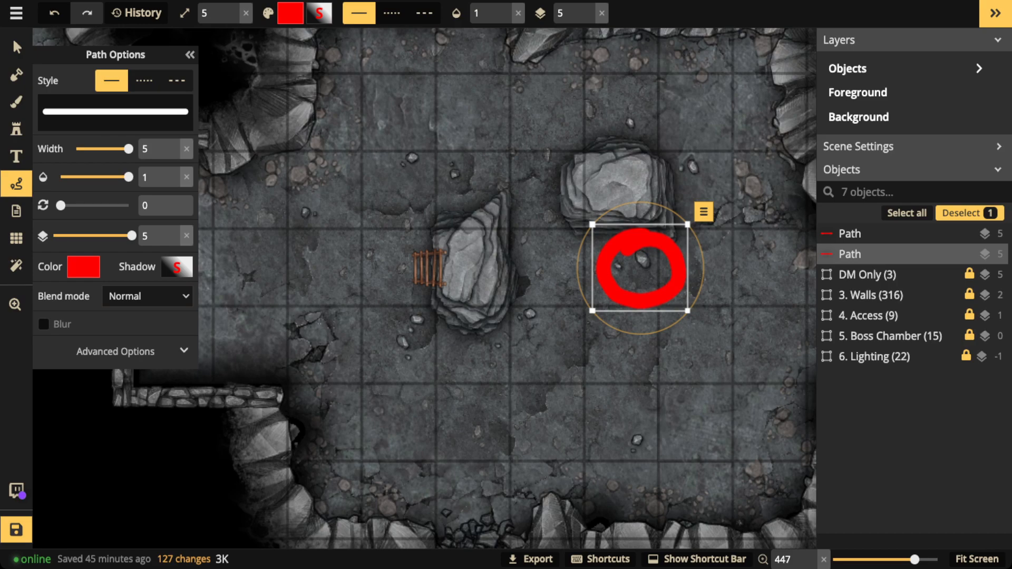
key("Delete")
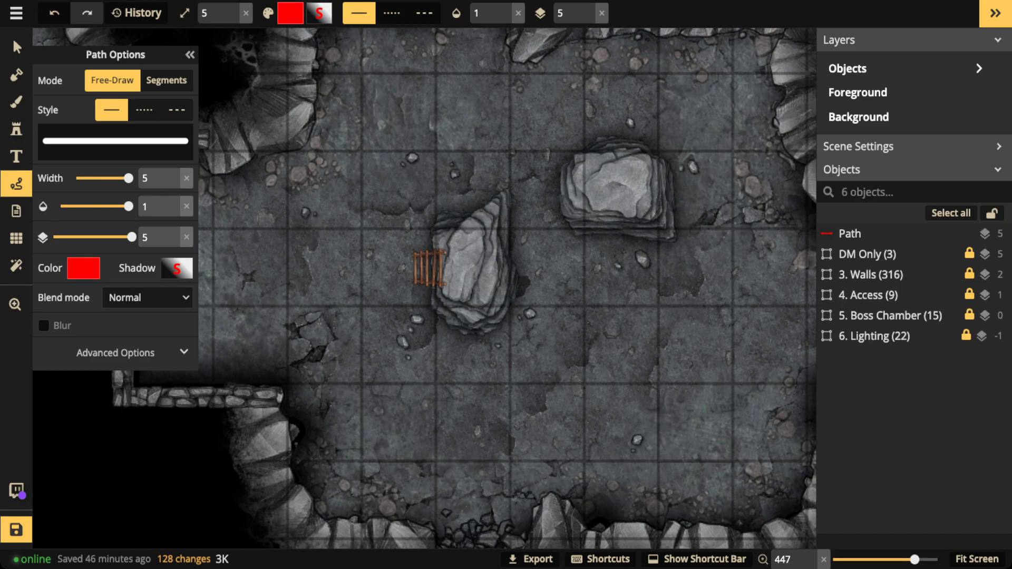
Step: Open the DM Only group for editing and set the opacity of its Encounters group to 1
scroll(559, 229, "down", 2)
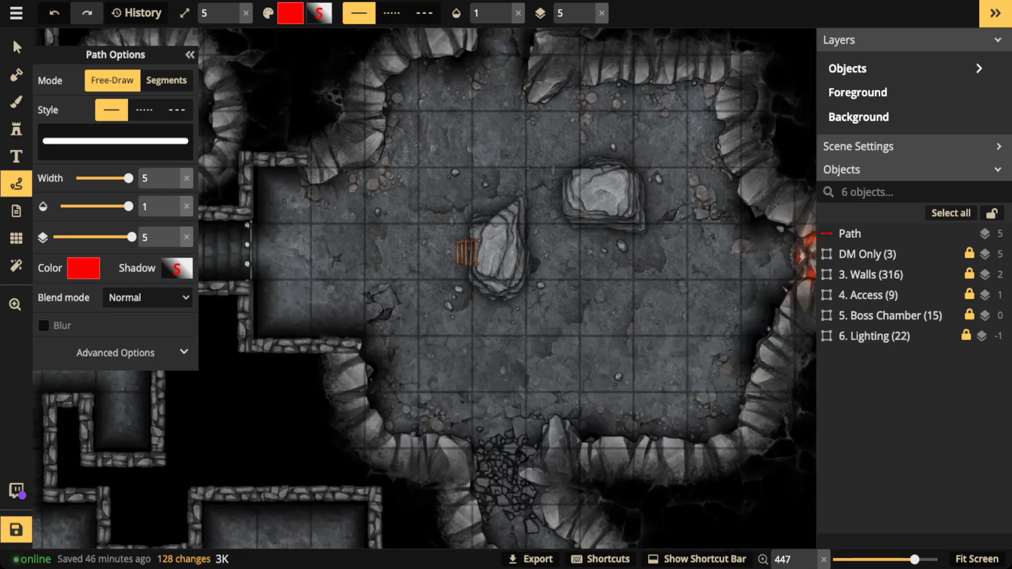
scroll(559, 248, "down", 1)
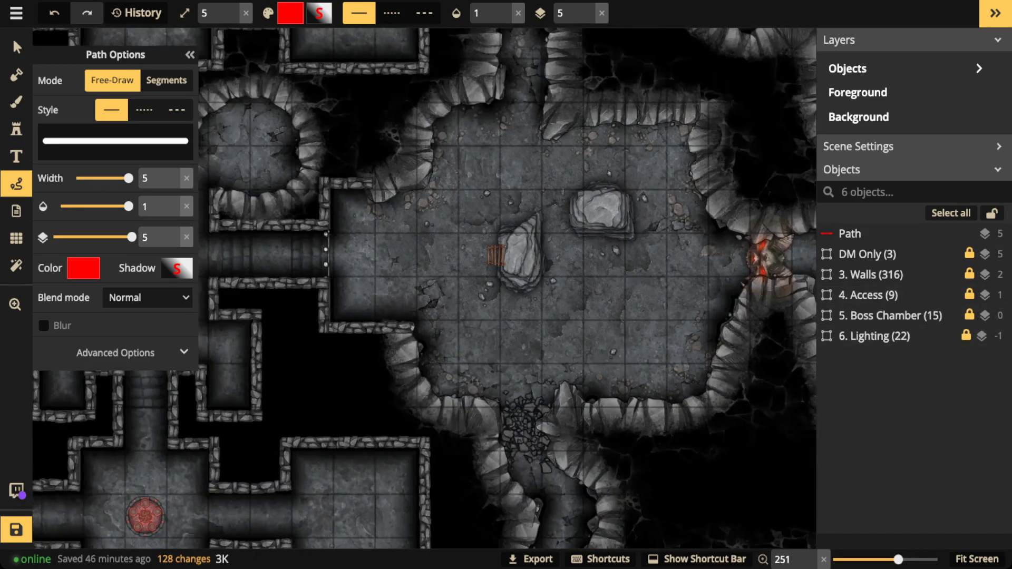
left_click(190, 55)
double_click(867, 254)
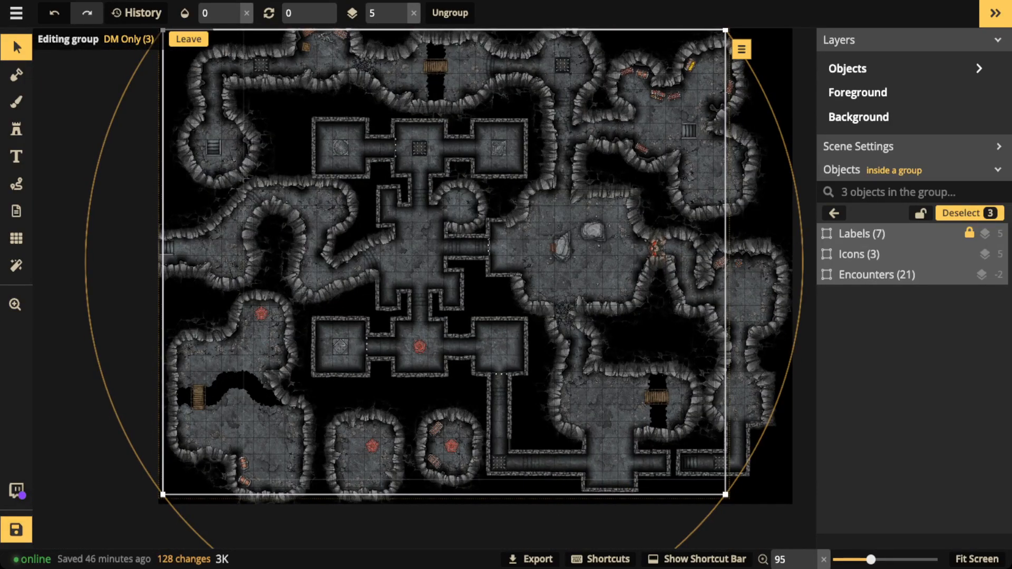
left_click(876, 275)
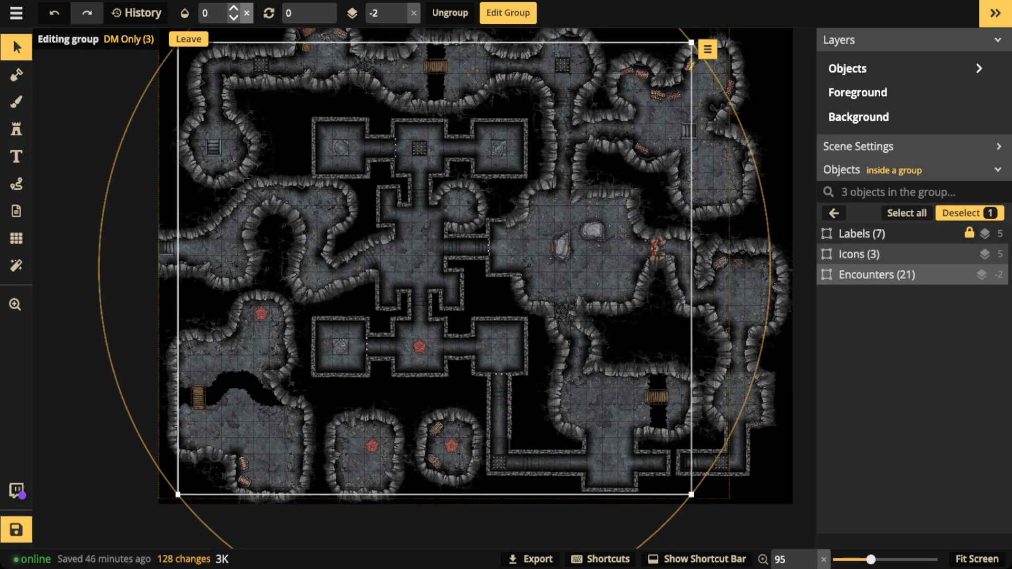
left_click(234, 8)
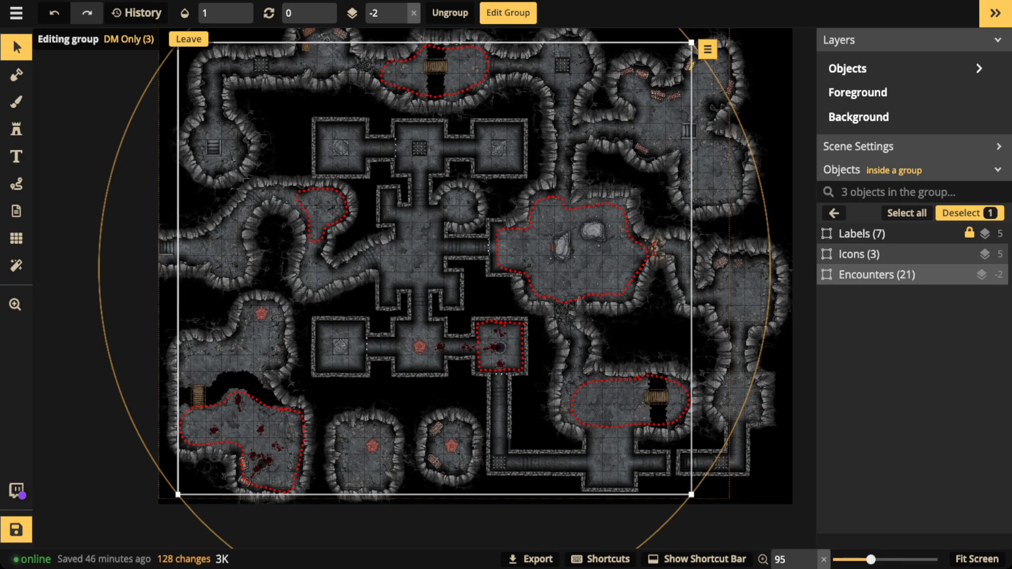
Step: Examine the encounter outlines and blood stains in the square well room and the southwest cave below the plank bridge
scroll(506, 340, "up", 5)
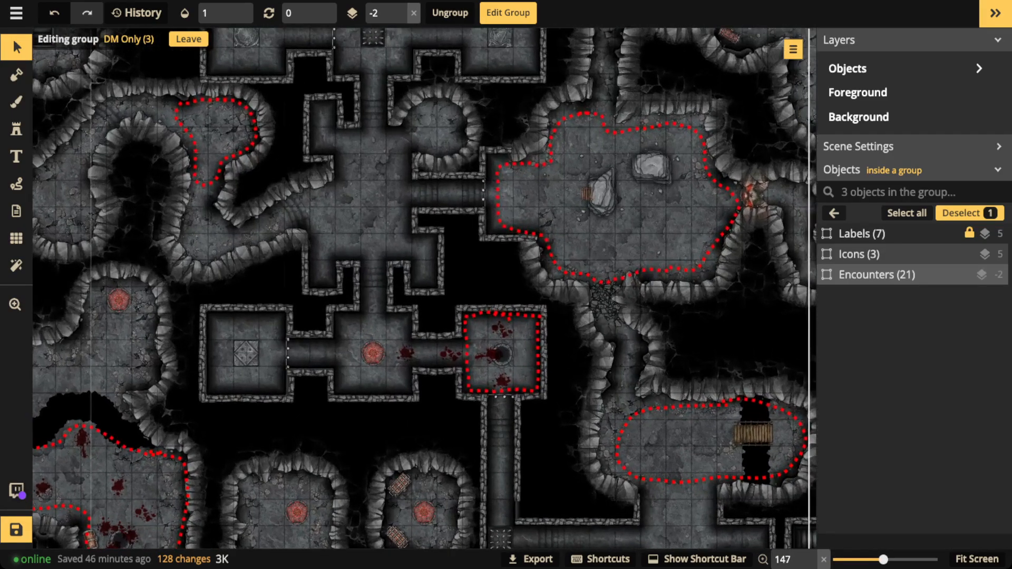
scroll(500, 353, "up", 6)
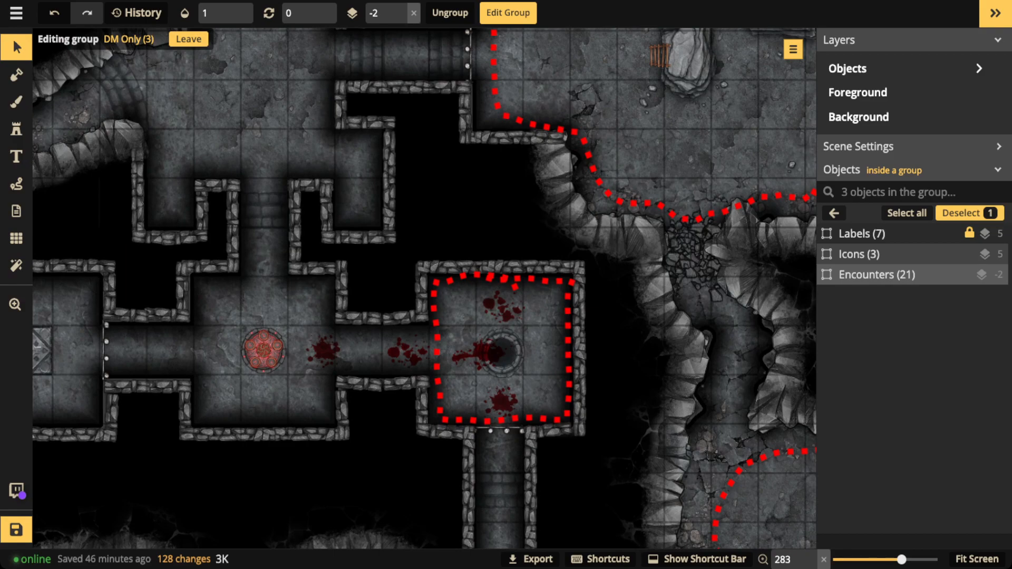
scroll(501, 350, "down", 4)
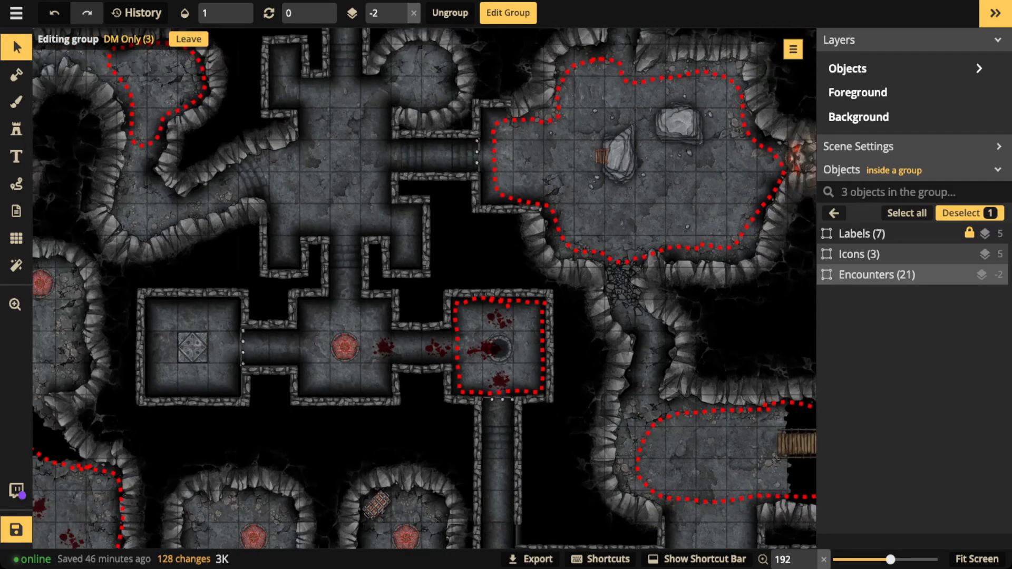
scroll(501, 349, "down", 3)
left_click_drag(500, 349, 807, 241)
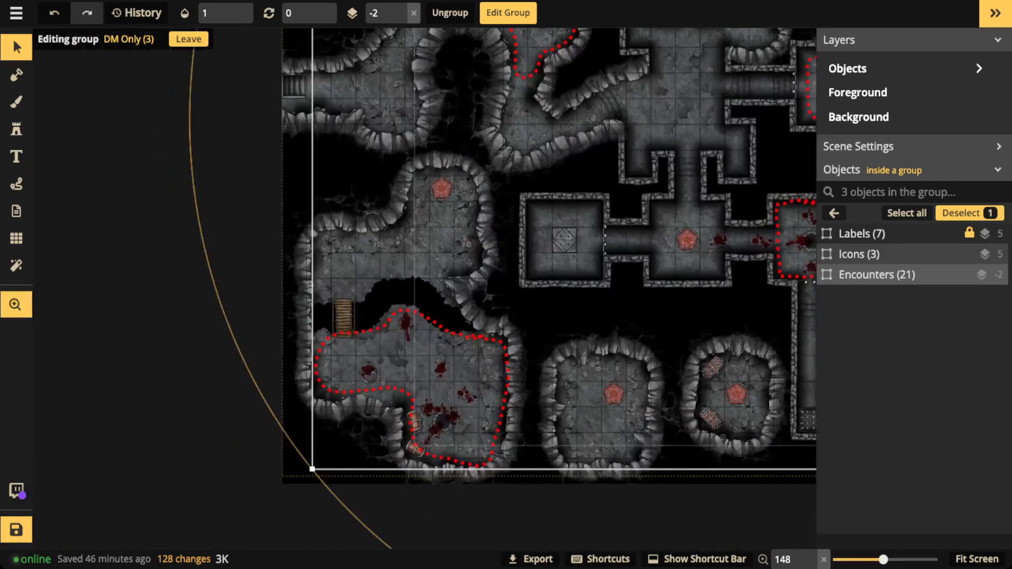
scroll(434, 434, "up", 3)
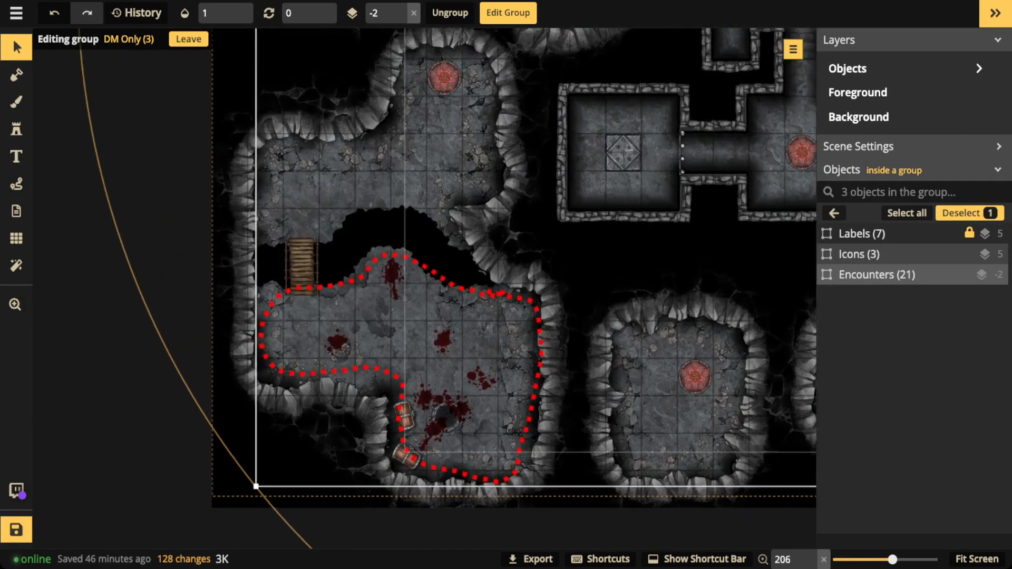
scroll(434, 434, "up", 1)
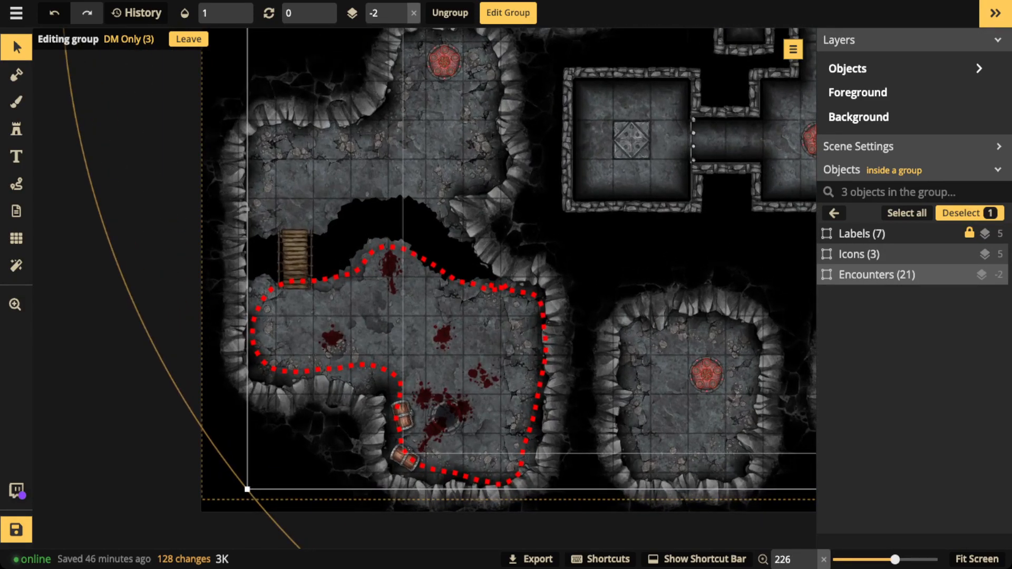
scroll(424, 249, "down", 2)
scroll(424, 245, "down", 4)
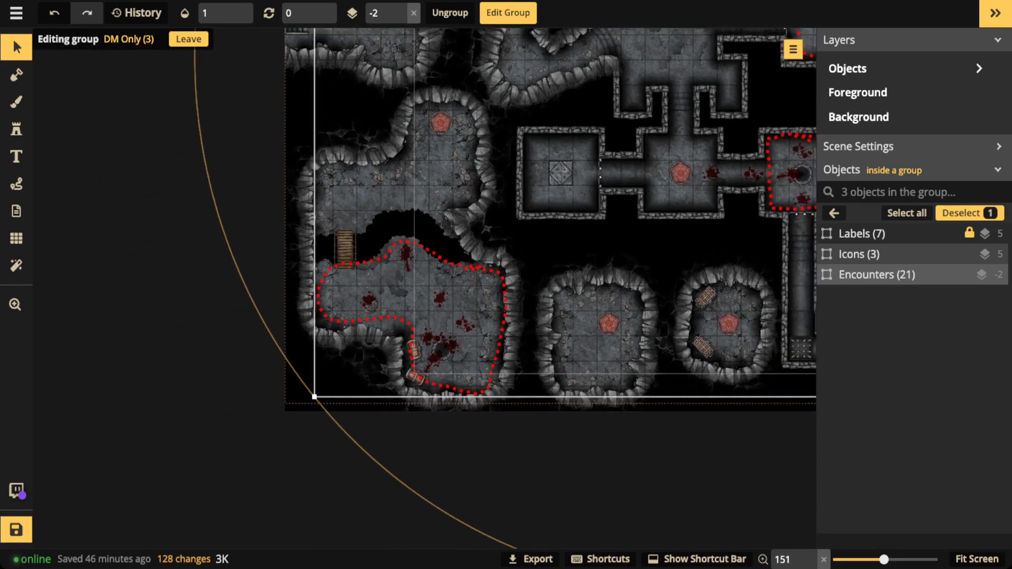
Step: Examine the encounter outlines in the winding western passage and in the northern cave with the plank bridge
left_click_drag(424, 246, 404, 451)
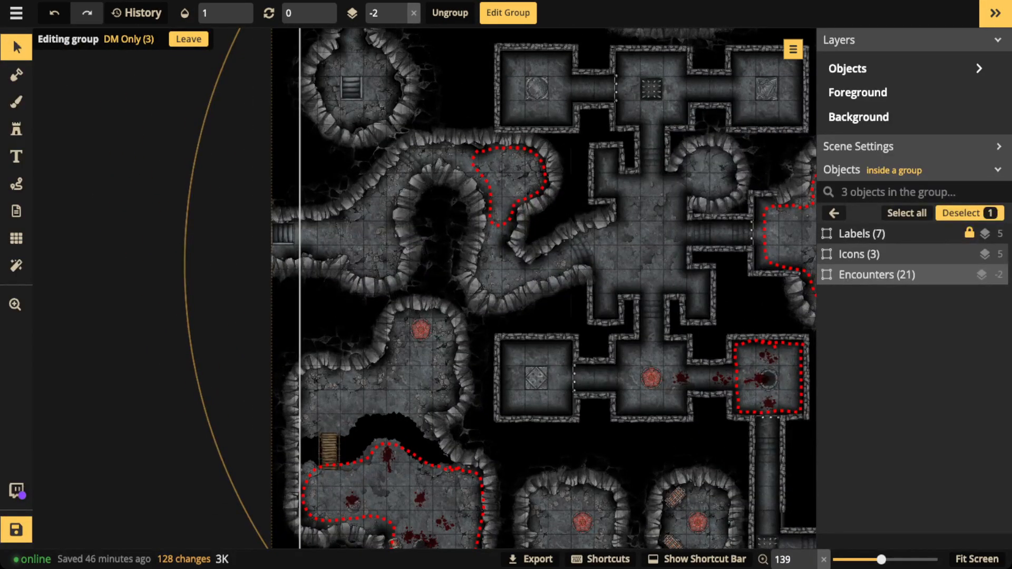
scroll(413, 204, "up", 4)
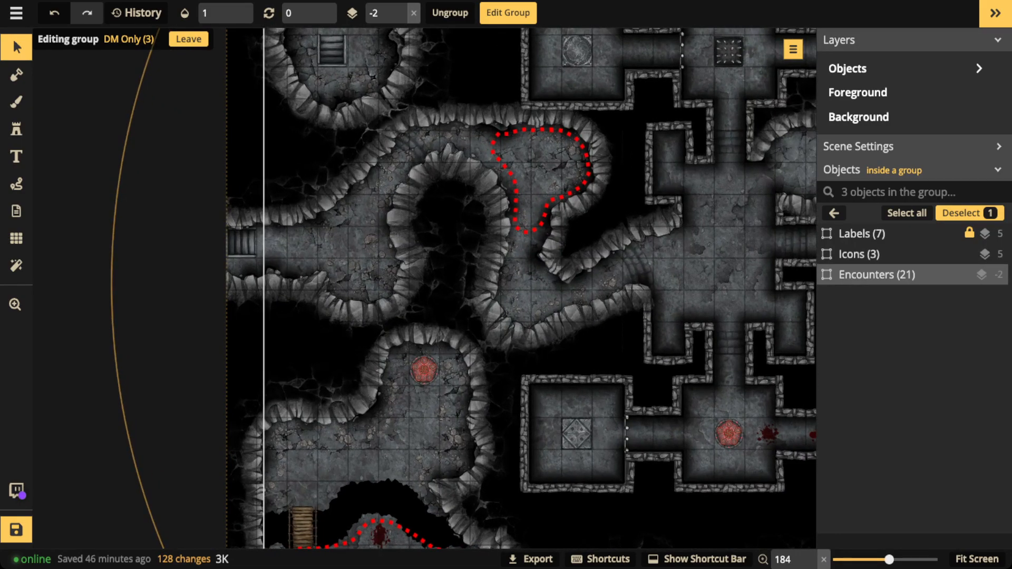
scroll(552, 142, "up", 6)
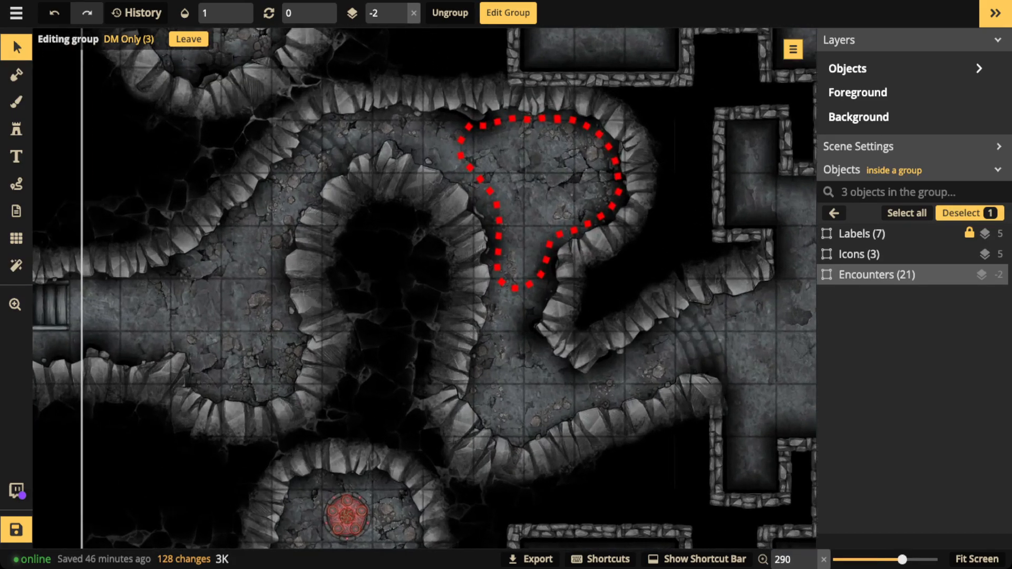
left_click_drag(553, 143, 507, 186)
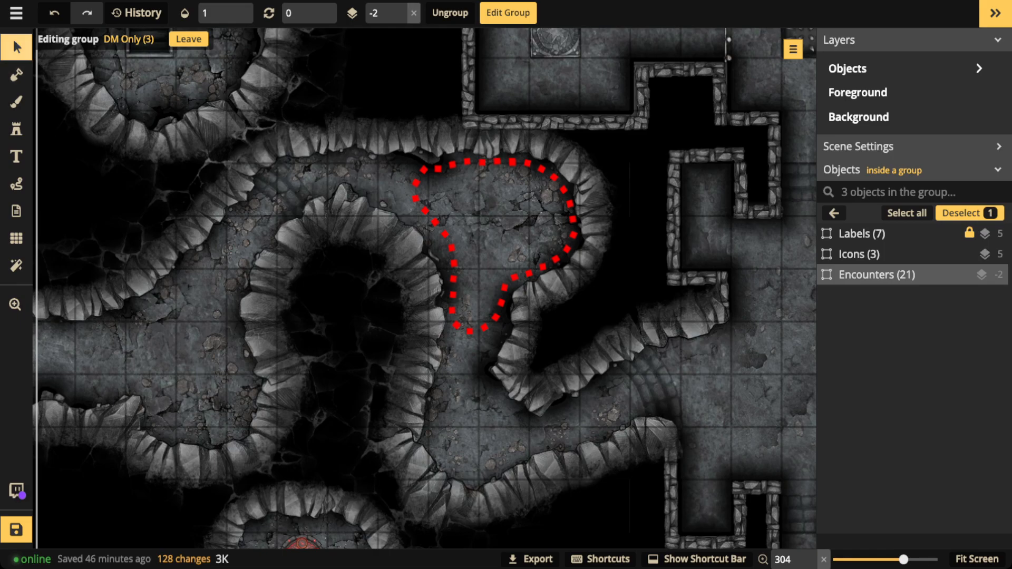
scroll(275, 168, "down", 4)
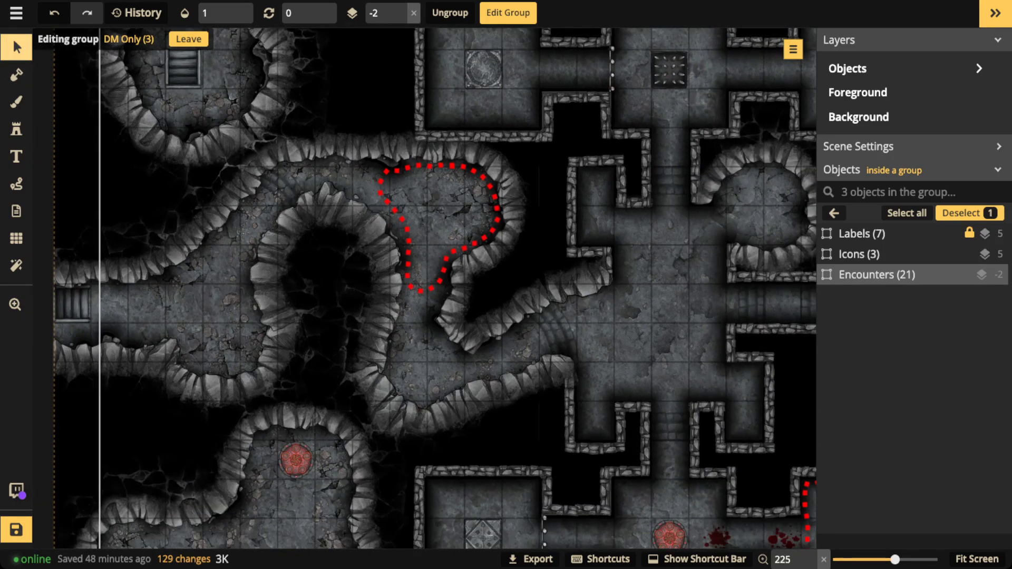
left_click_drag(424, 226, 321, 401)
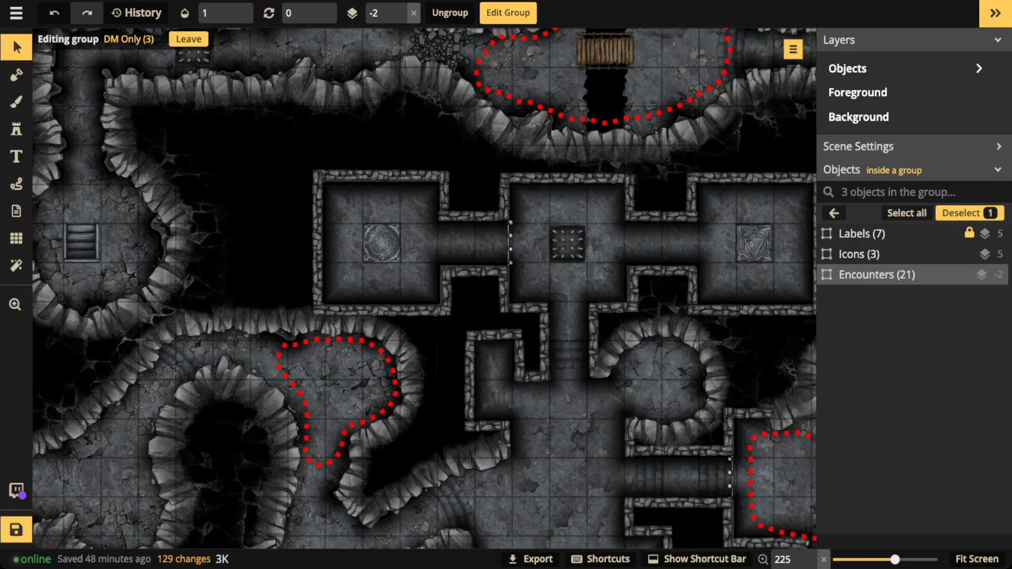
left_click_drag(424, 227, 277, 414)
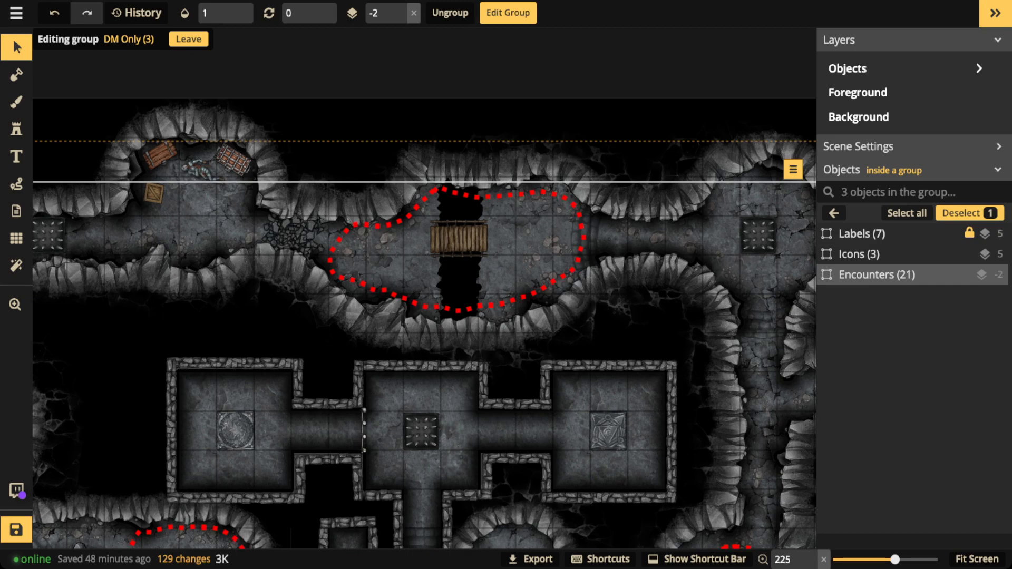
scroll(372, 308, "down", 3)
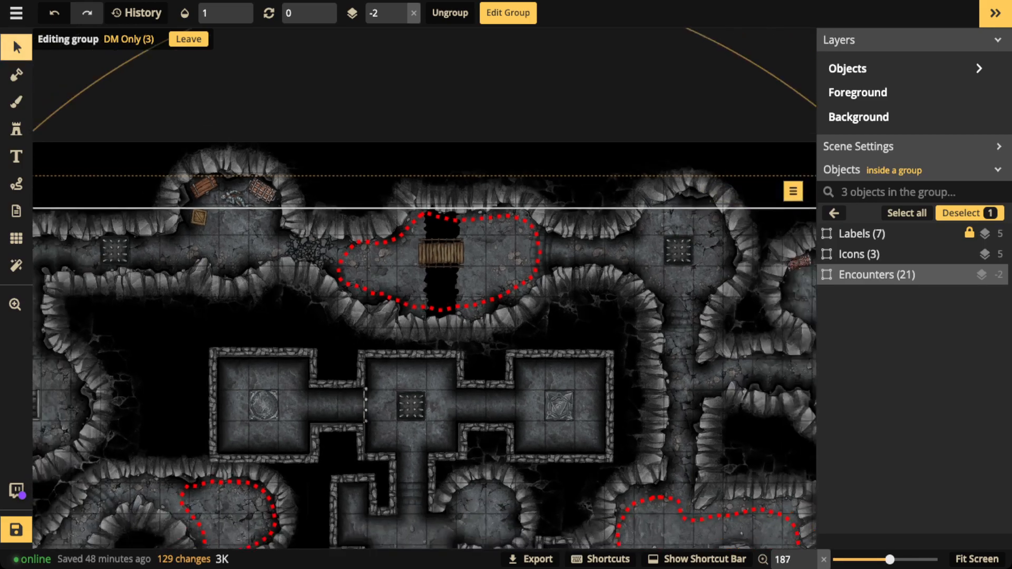
scroll(387, 289, "down", 8)
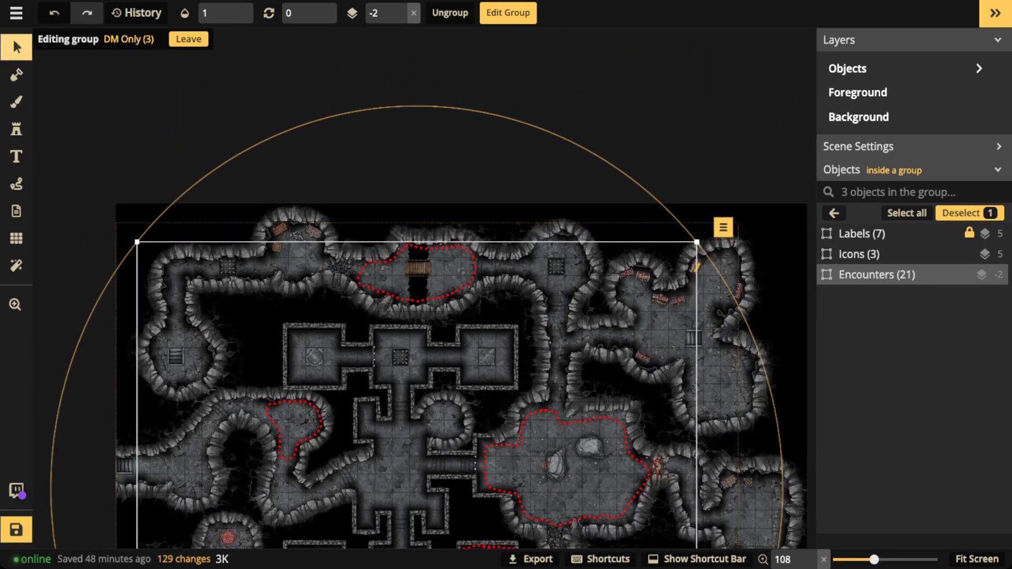
Step: Review the encounter areas across the whole map and examine the outlined bridge chamber south of the boss chamber
scroll(379, 284, "down", 1)
key("space")
left_click_drag(380, 285, 394, 136)
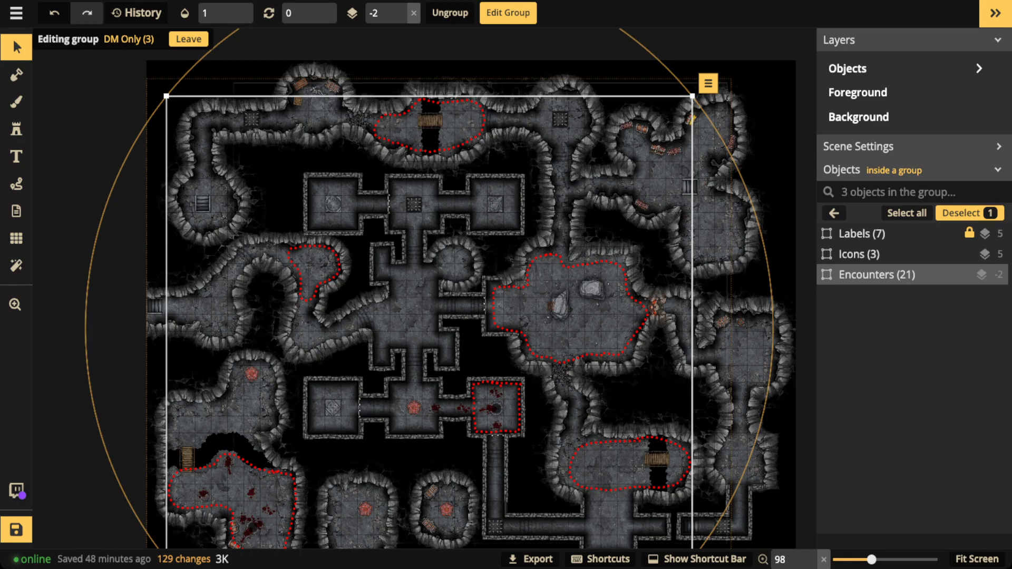
scroll(638, 490, "up", 5)
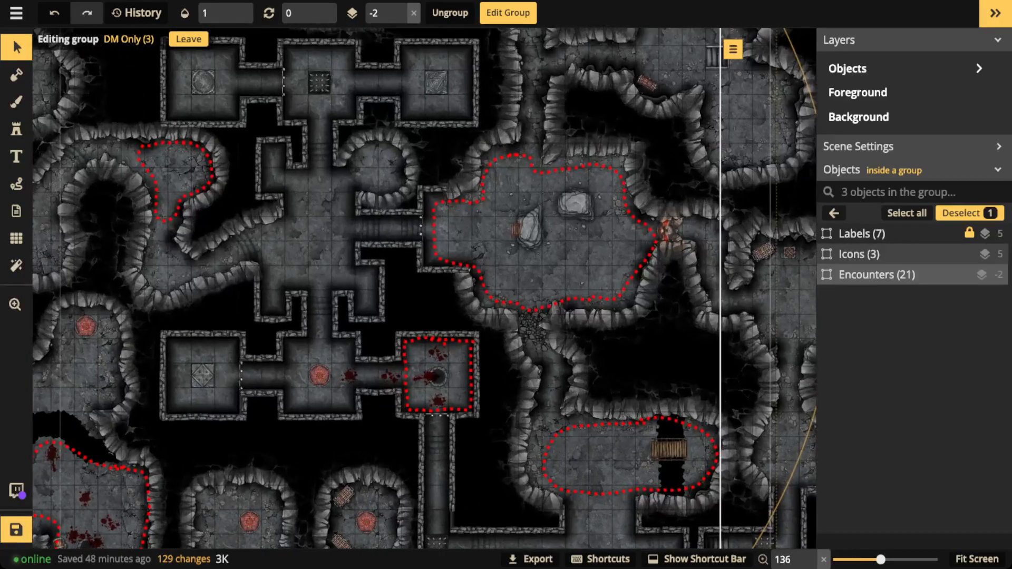
scroll(659, 467, "up", 8)
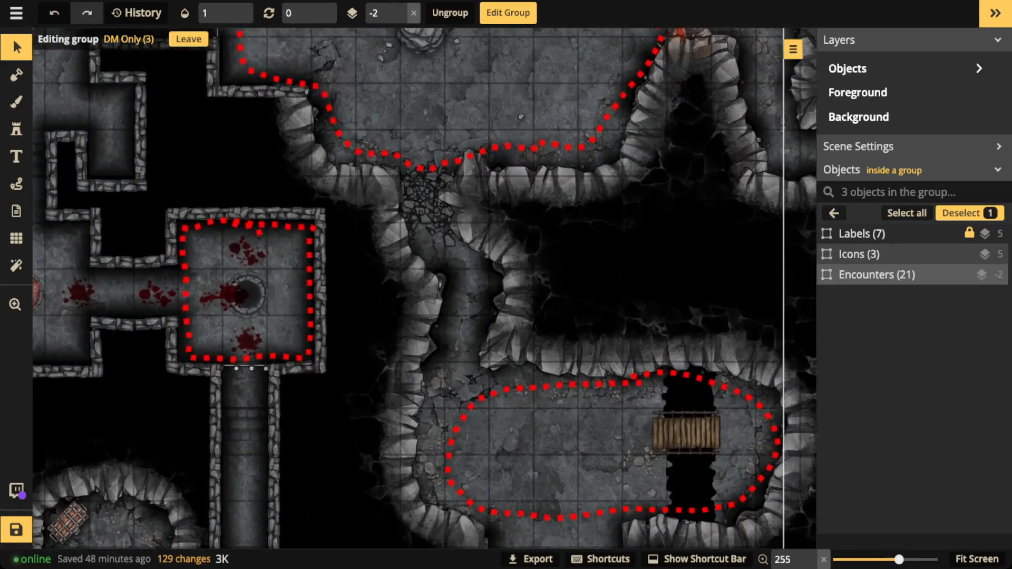
scroll(664, 457, "up", 2)
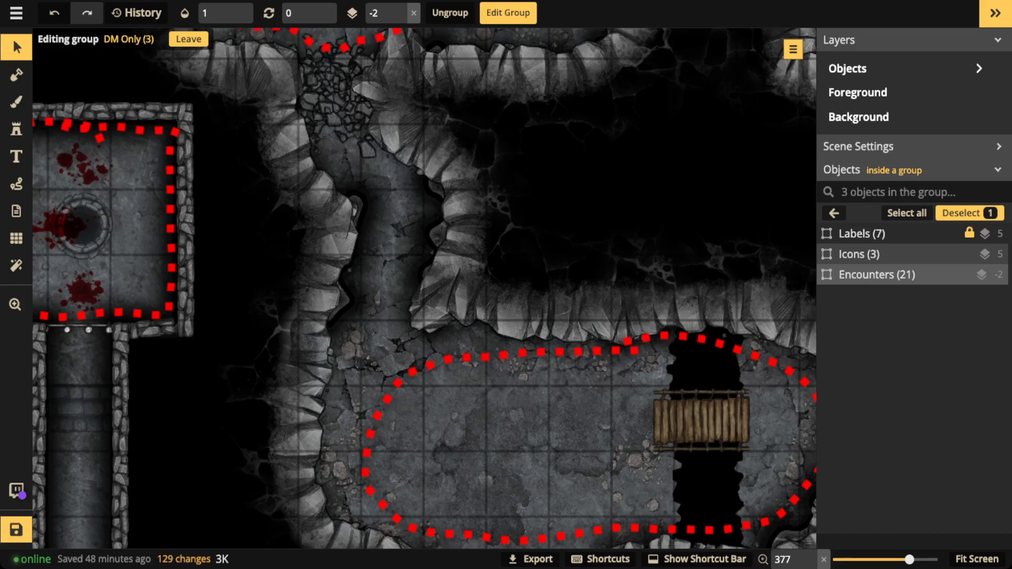
scroll(338, 290, "down", 2)
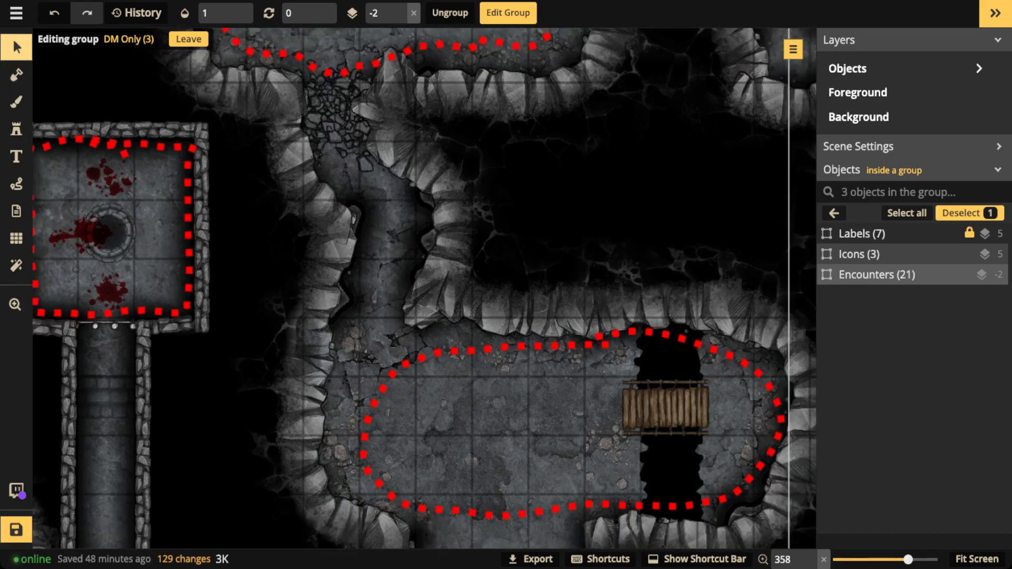
scroll(338, 270, "down", 5)
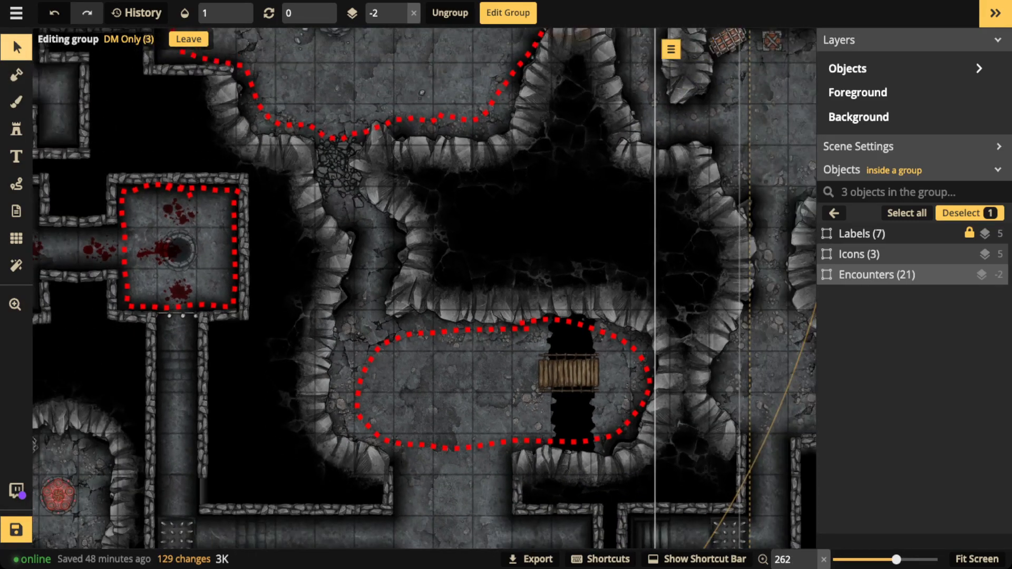
scroll(327, 277, "down", 4)
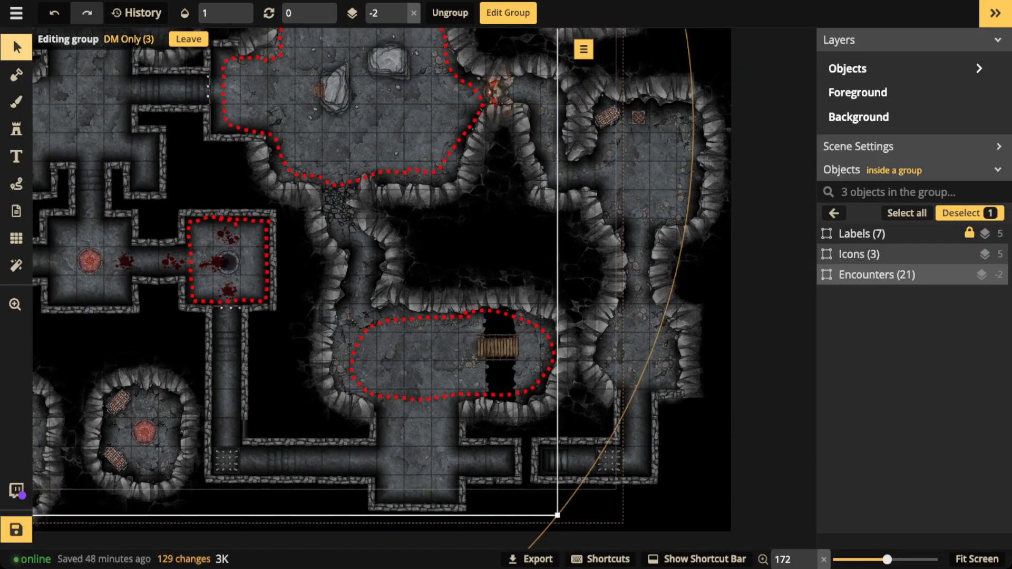
scroll(300, 263, "down", 3)
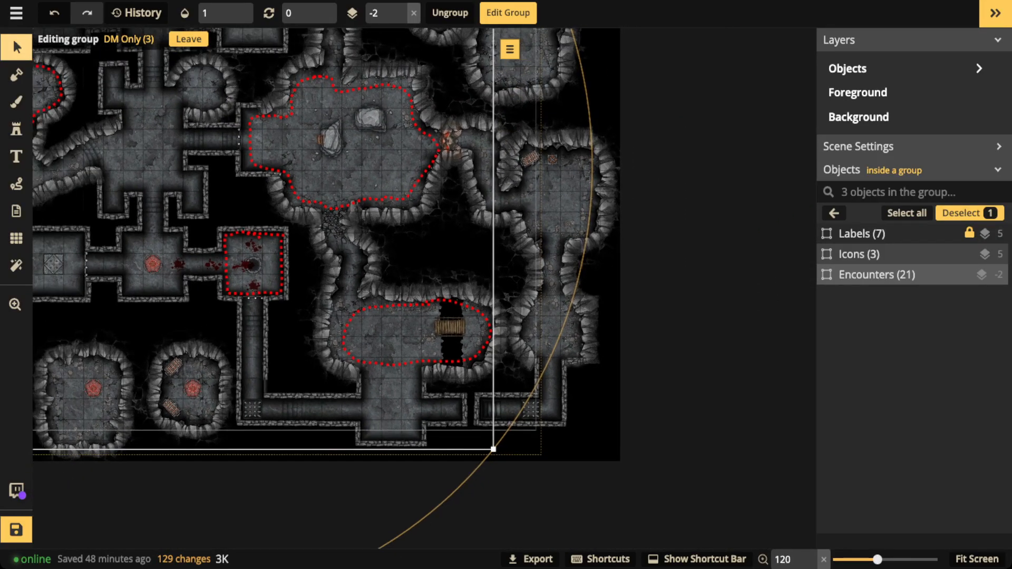
Step: Delete the Encounters group from inside the DM Only group
left_click_drag(300, 263, 475, 273)
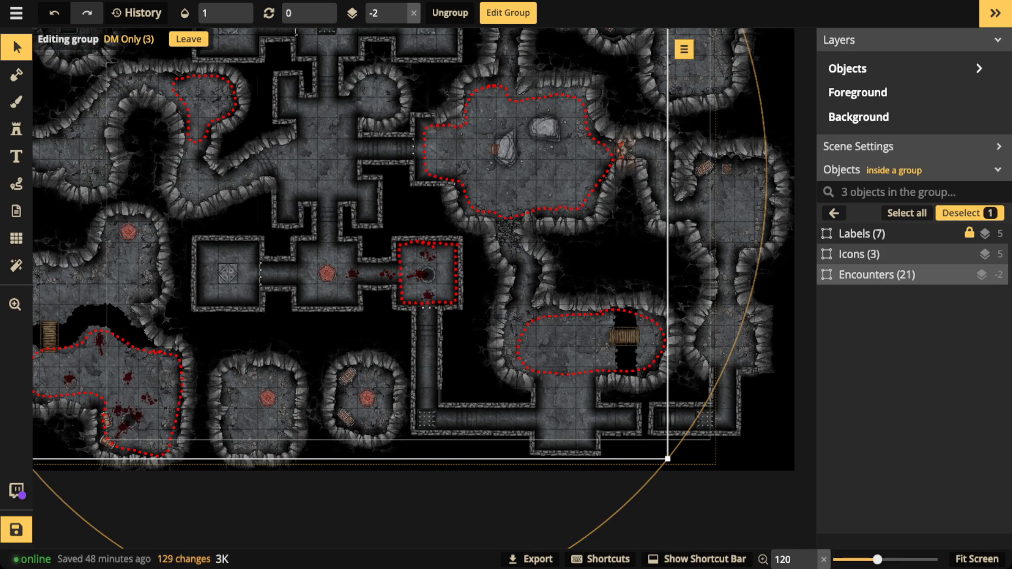
key("Delete")
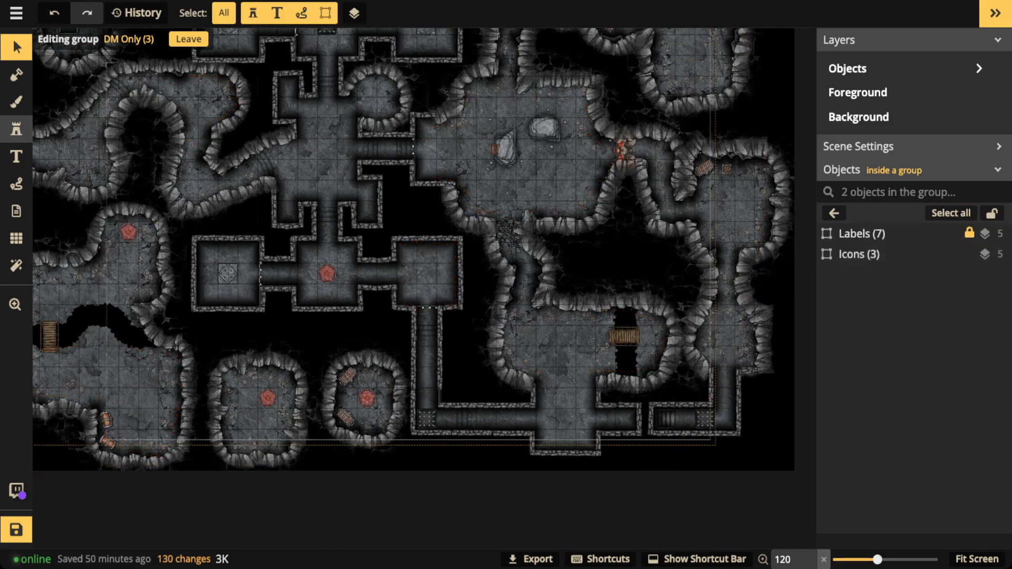
Step: Draw red free-draw paths circling three spots in the winding western passage and a rectangle around the central hall
left_click(16, 184)
left_click_drag(412, 253, 615, 298)
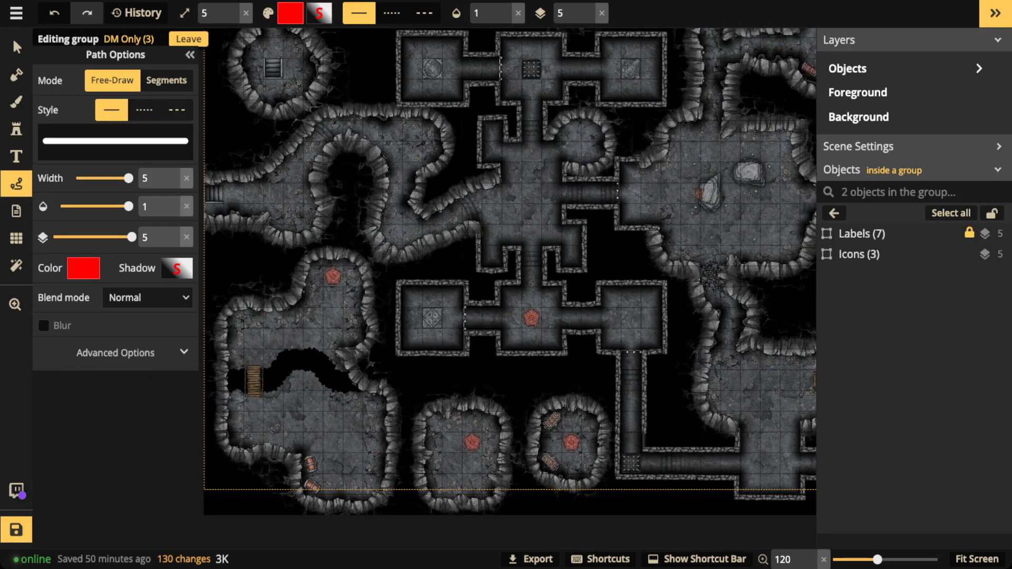
mouse_move(274, 222)
left_mouse_down()
mouse_move(310, 226)
mouse_move(315, 204)
mouse_move(287, 181)
left_mouse_up()
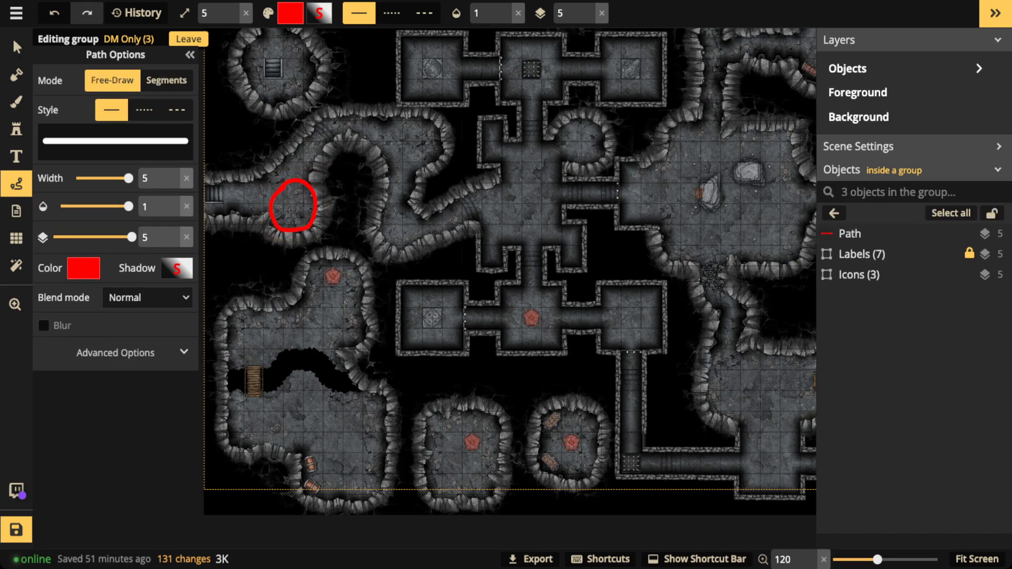
mouse_move(406, 118)
left_mouse_down()
mouse_move(382, 153)
mouse_move(405, 172)
mouse_move(429, 168)
mouse_move(429, 125)
mouse_move(407, 118)
left_mouse_up()
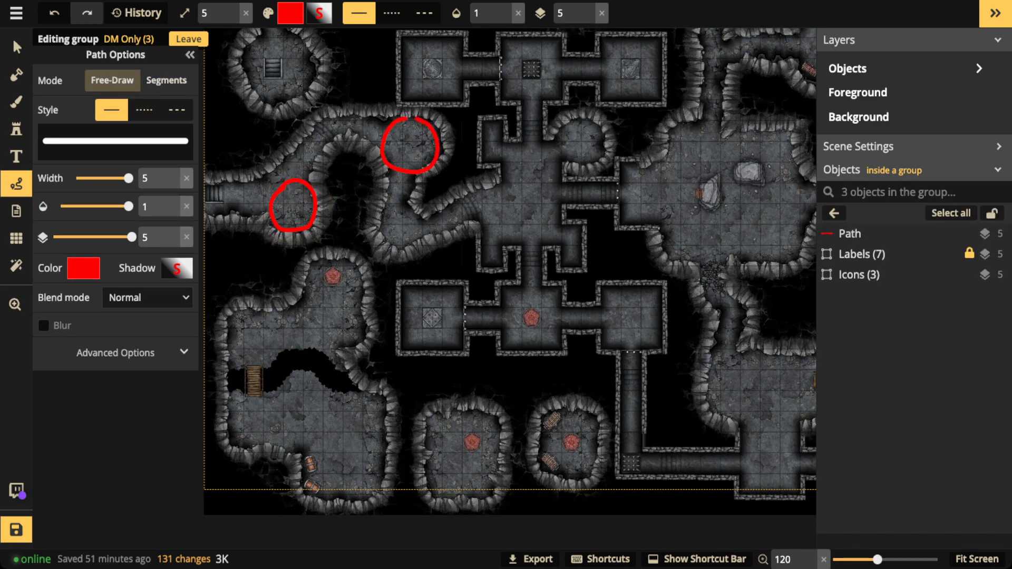
mouse_move(399, 203)
left_mouse_down()
mouse_move(378, 228)
mouse_move(401, 248)
mouse_move(421, 226)
mouse_move(403, 204)
left_mouse_up()
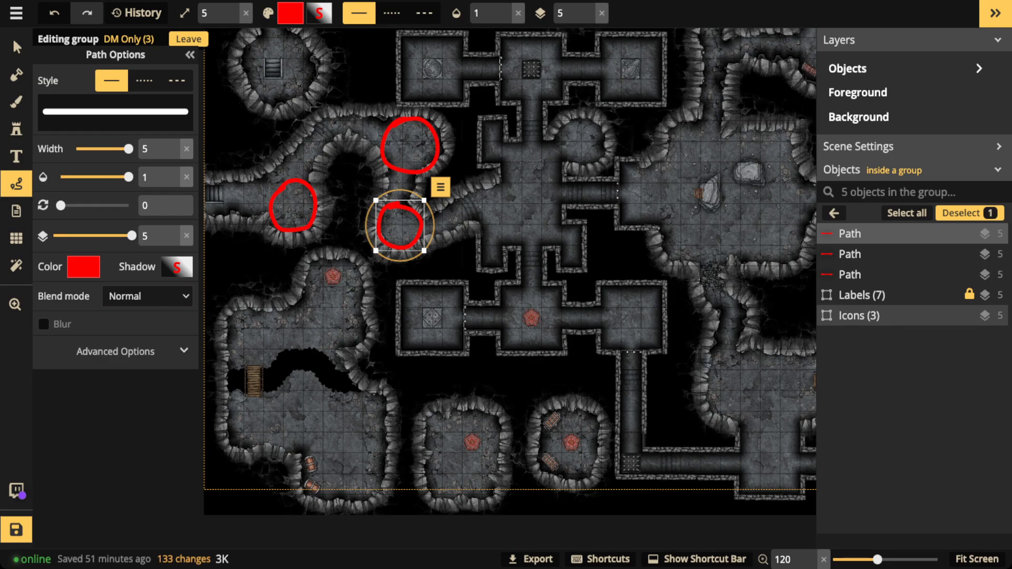
mouse_move(480, 119)
left_mouse_down()
mouse_move(475, 266)
mouse_move(577, 268)
mouse_move(588, 172)
mouse_move(550, 119)
mouse_move(477, 117)
left_mouse_up()
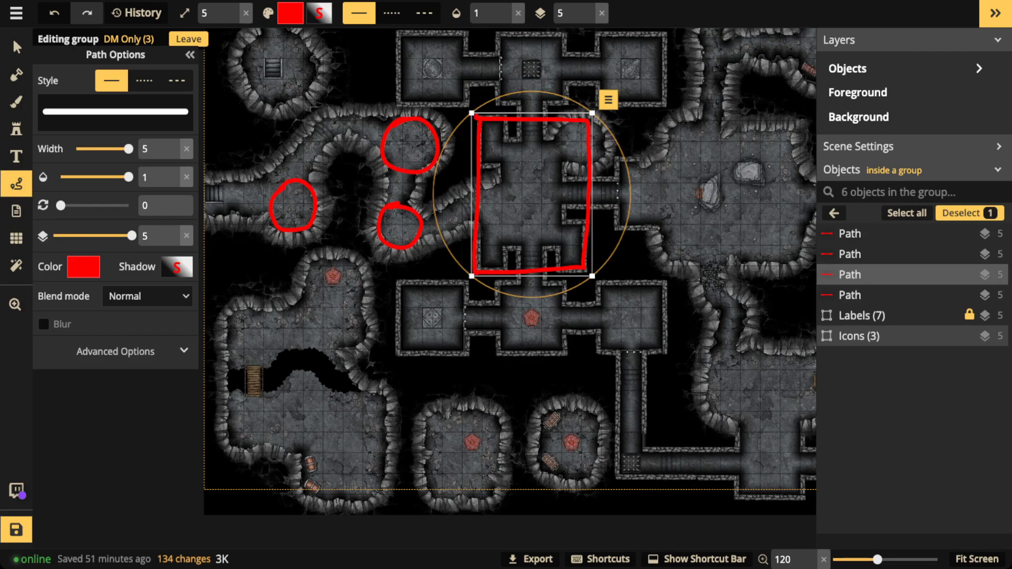
Step: Delete the four red paths marking the western passage and the central hall
left_click(16, 47)
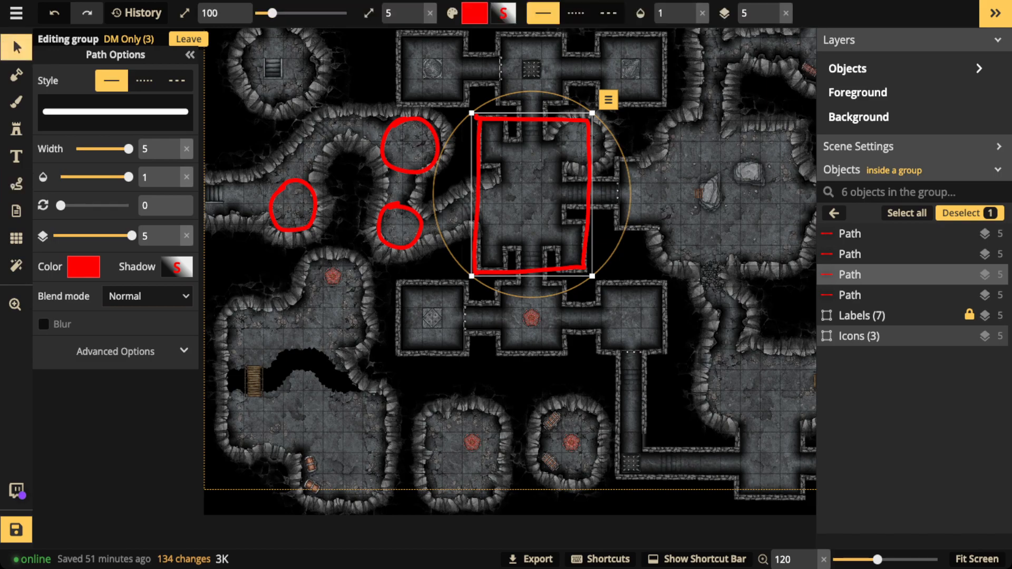
left_click_drag(245, 82, 594, 277)
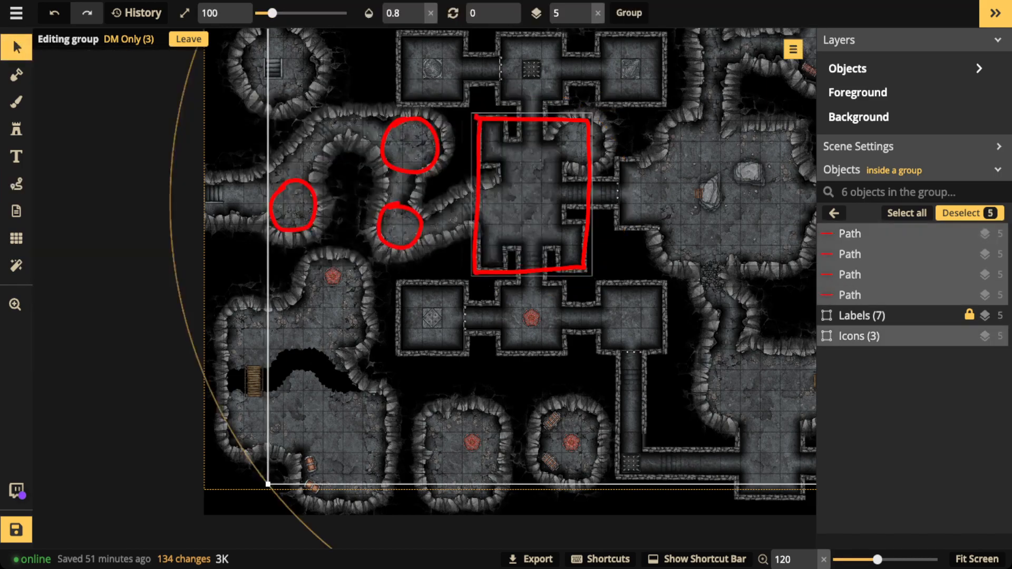
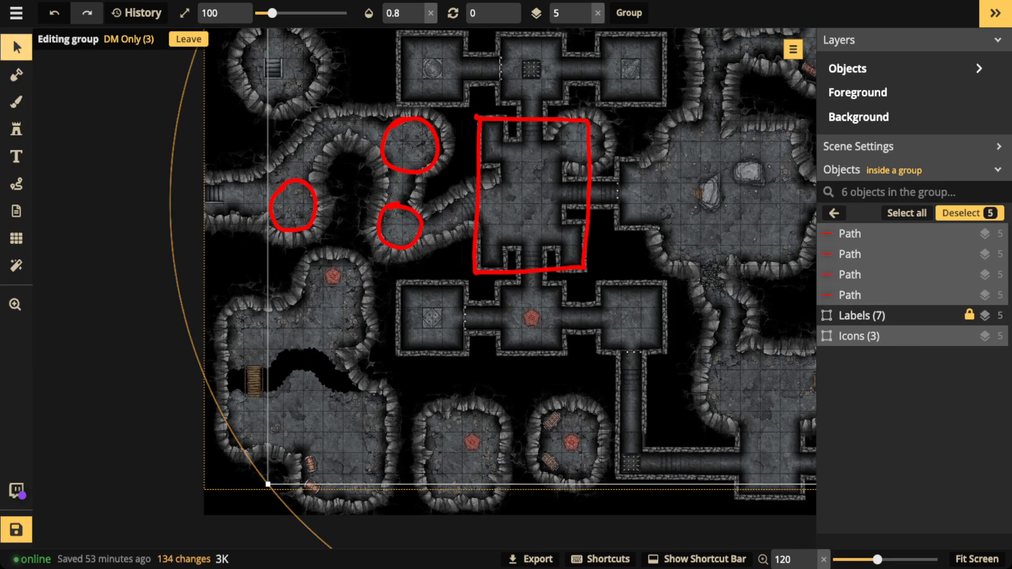
key("Escape")
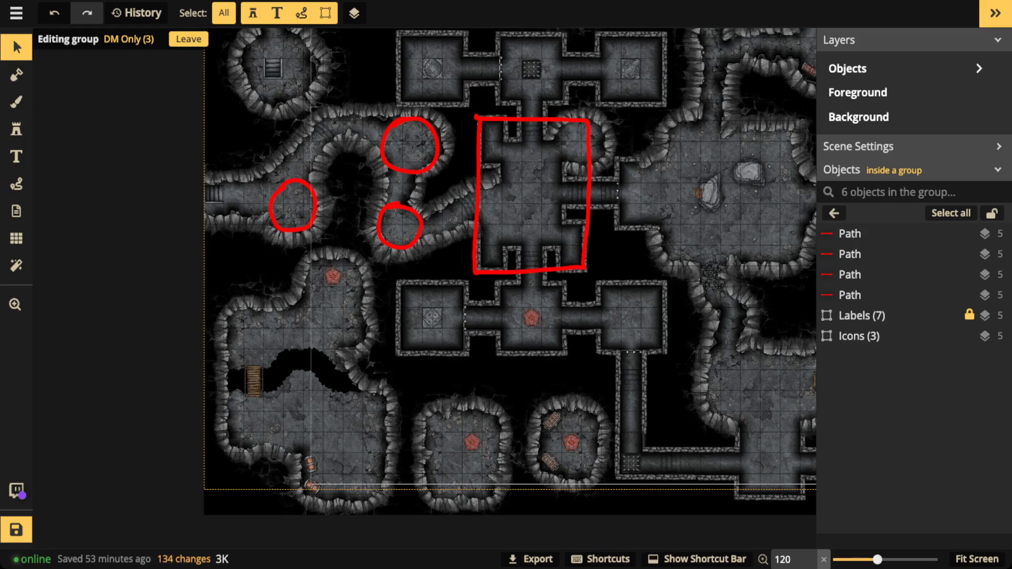
left_click(864, 233)
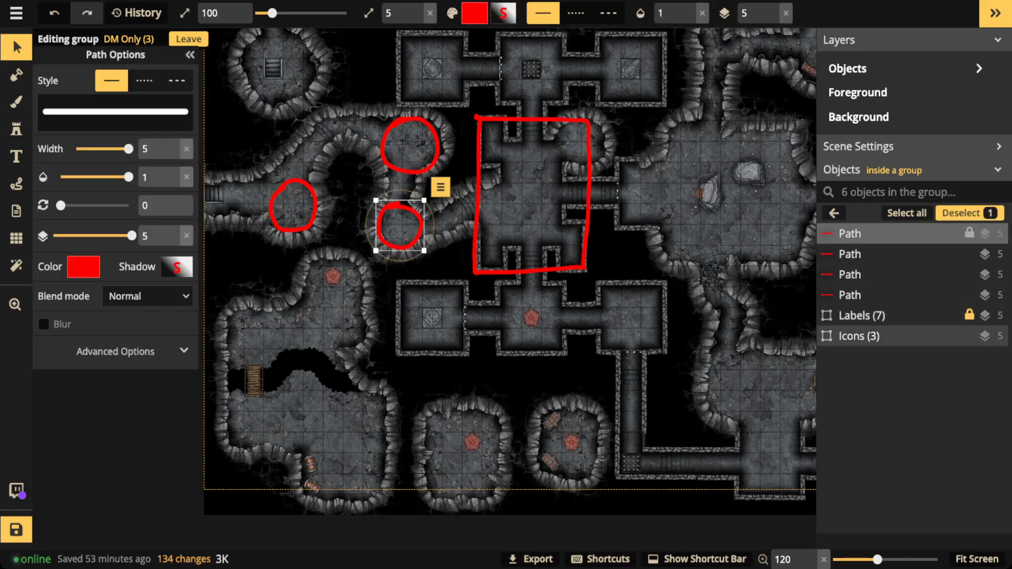
left_click(865, 295, "shift")
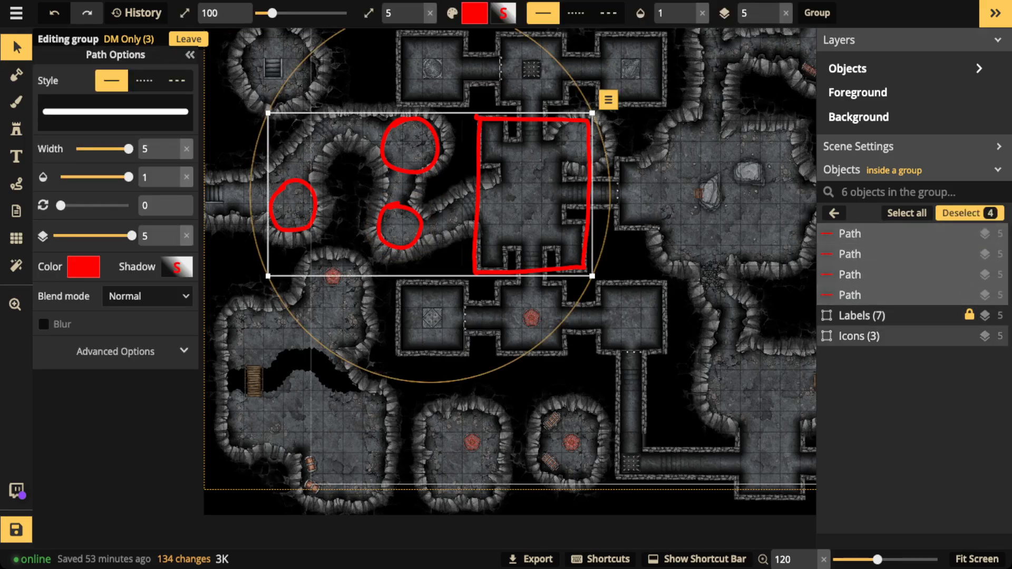
key("Delete")
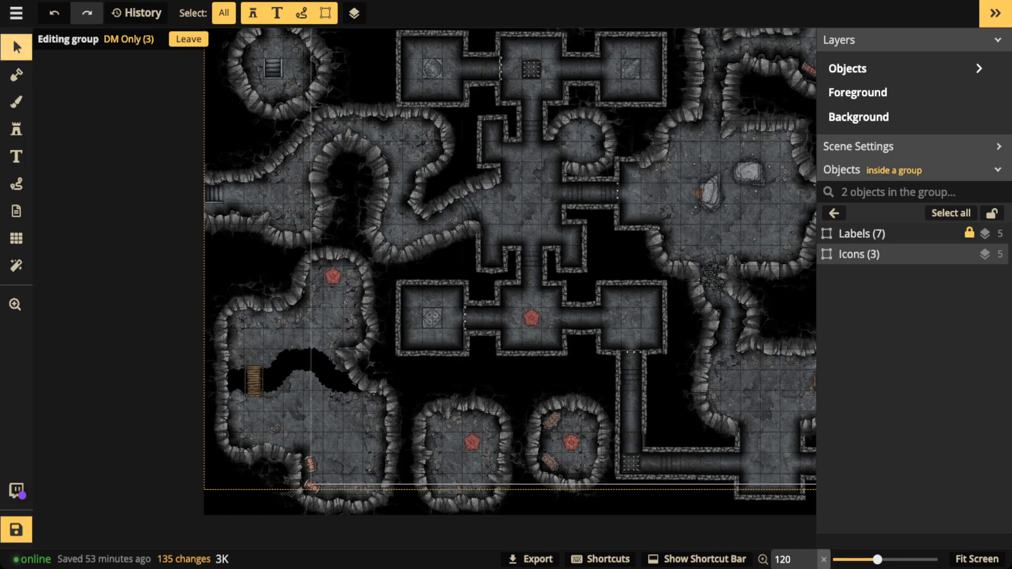
Step: Leave the DM Only group and set the opacity of the 6. Lighting group to 1
left_click(834, 213)
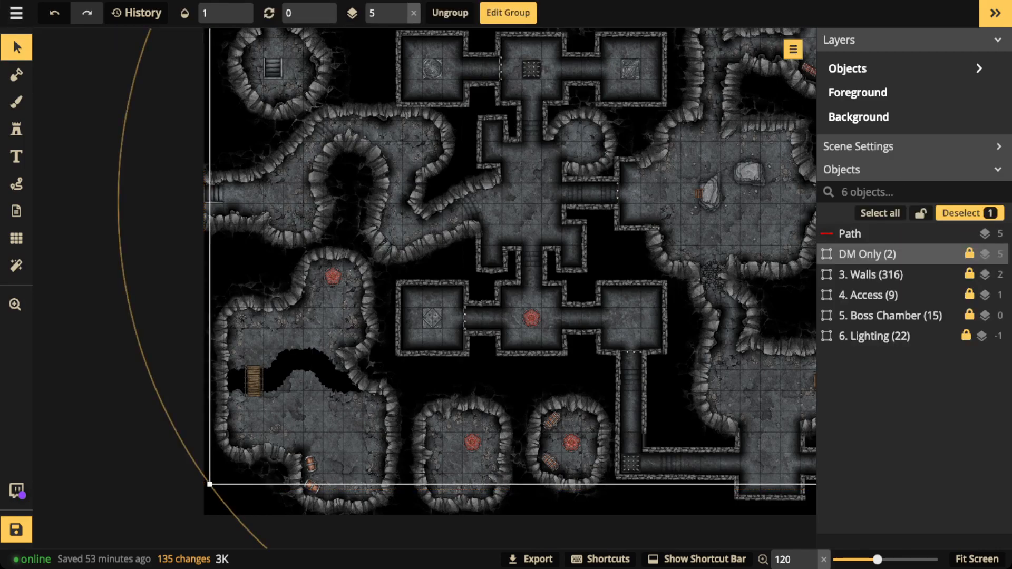
left_click(874, 336)
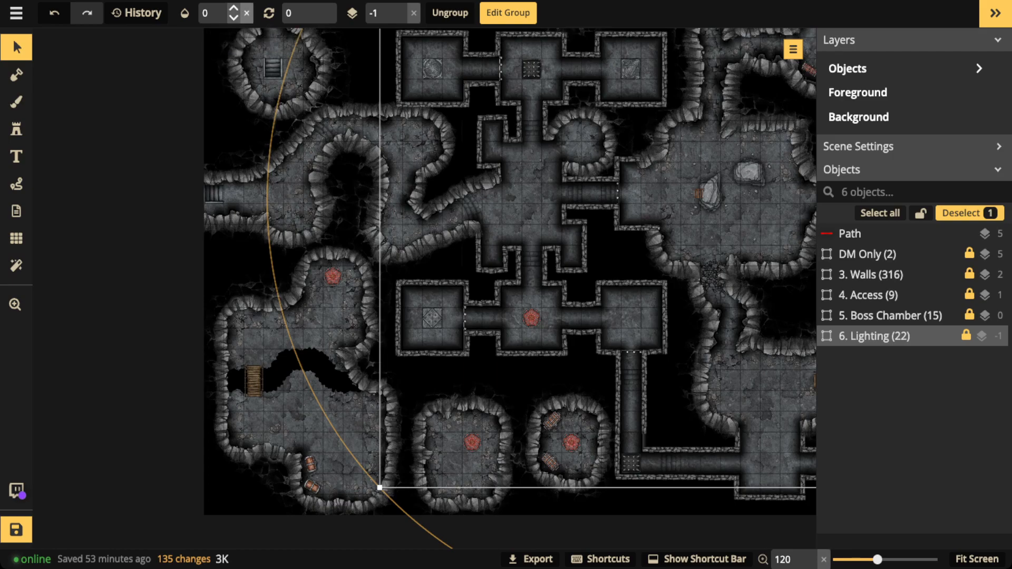
left_click(246, 13)
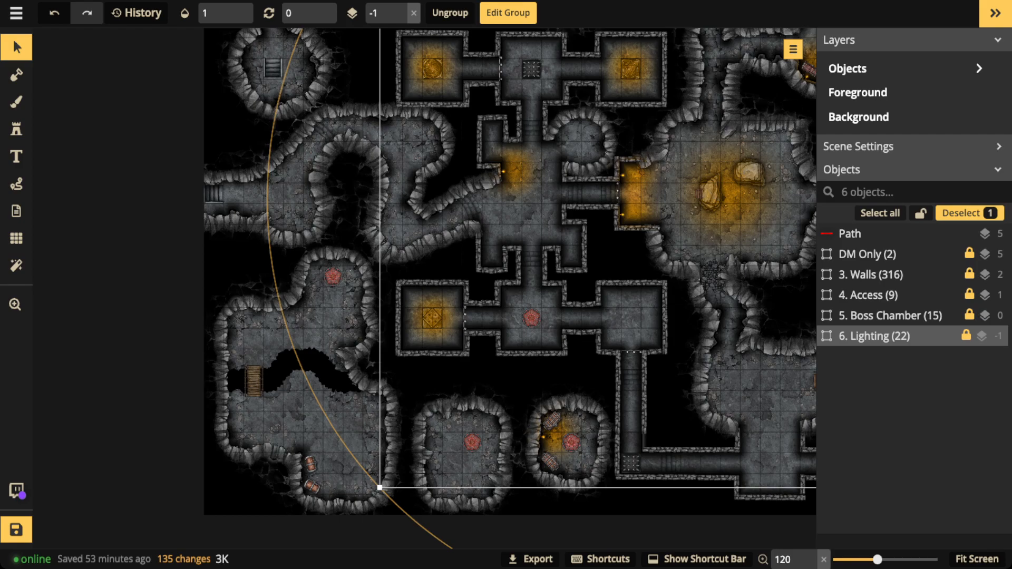
key("Escape")
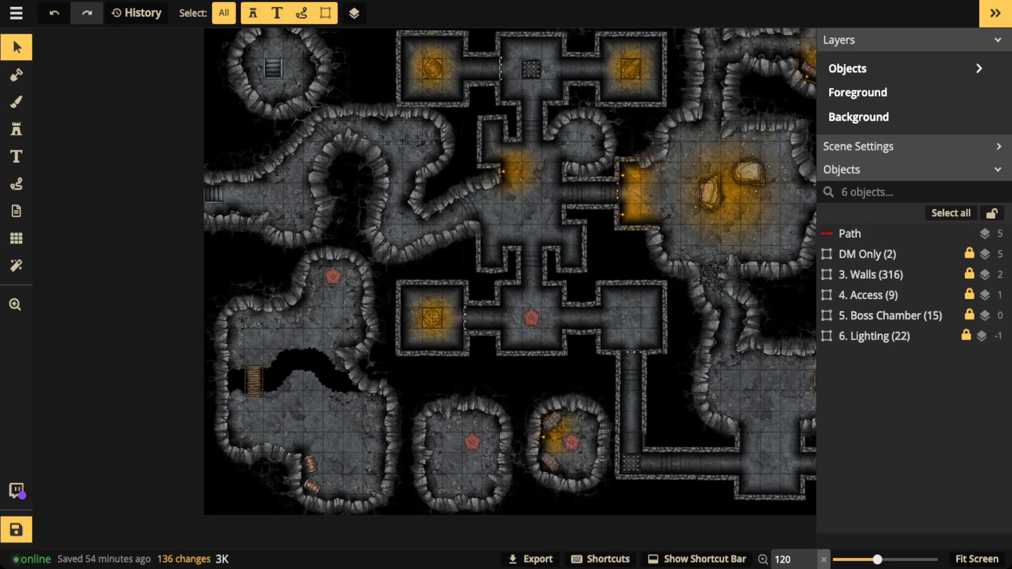
Step: Draw a red circle around the pentagram south of the central hall with an arrow to the southwest cave, and delete it
left_click(17, 184)
mouse_move(526, 294)
left_mouse_down()
mouse_move(553, 307)
mouse_move(496, 320)
mouse_move(513, 323)
mouse_move(335, 418)
mouse_move(318, 411)
mouse_move(351, 431)
left_mouse_up()
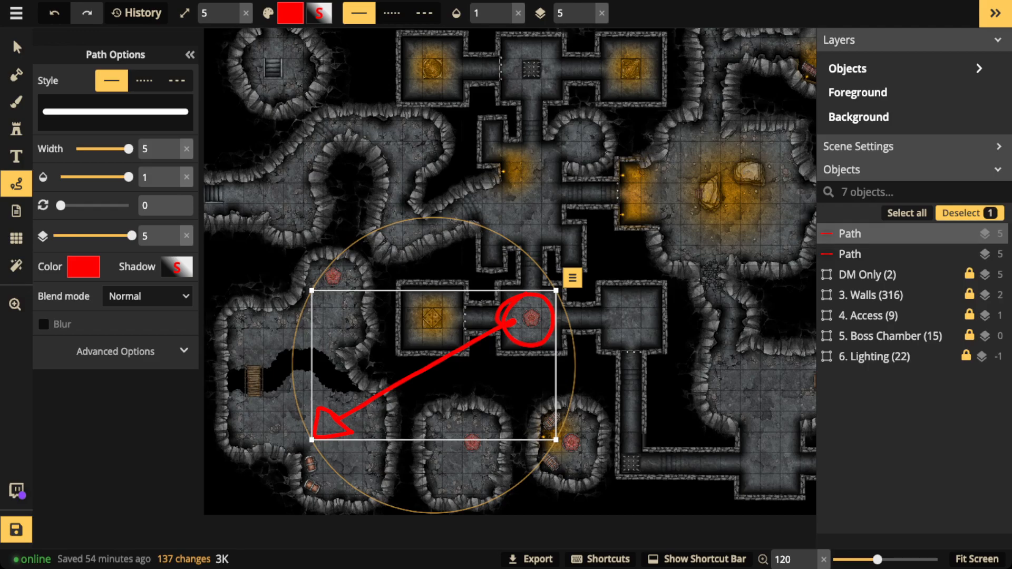
key("Delete")
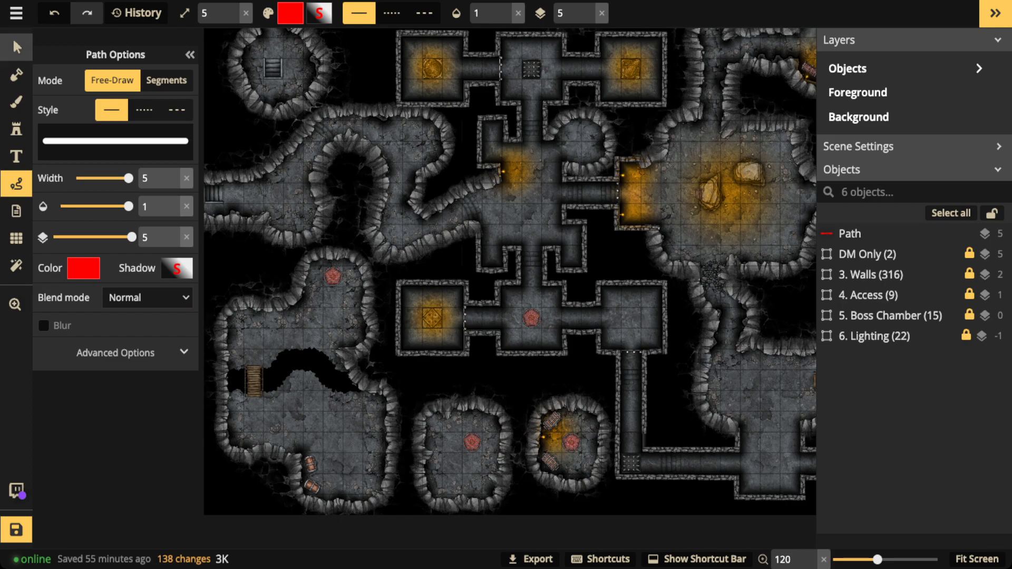
left_click(13, 37)
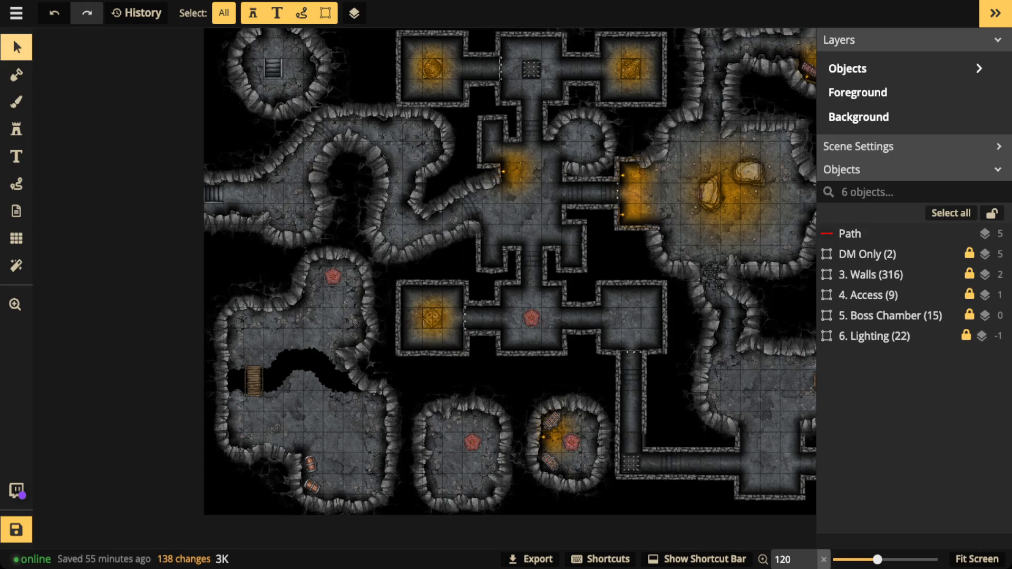
Step: Examine the light glows in the central hall and the northwestern square room, and review the lighting across the whole map
scroll(536, 190, "up", 7)
scroll(472, 156, "up", 7)
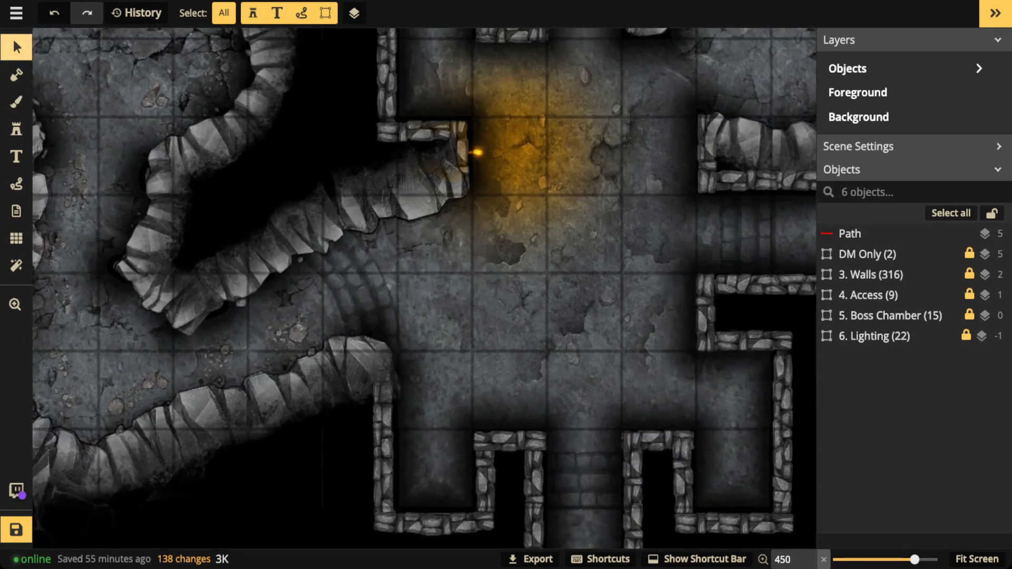
left_click_drag(369, 47, 616, 544)
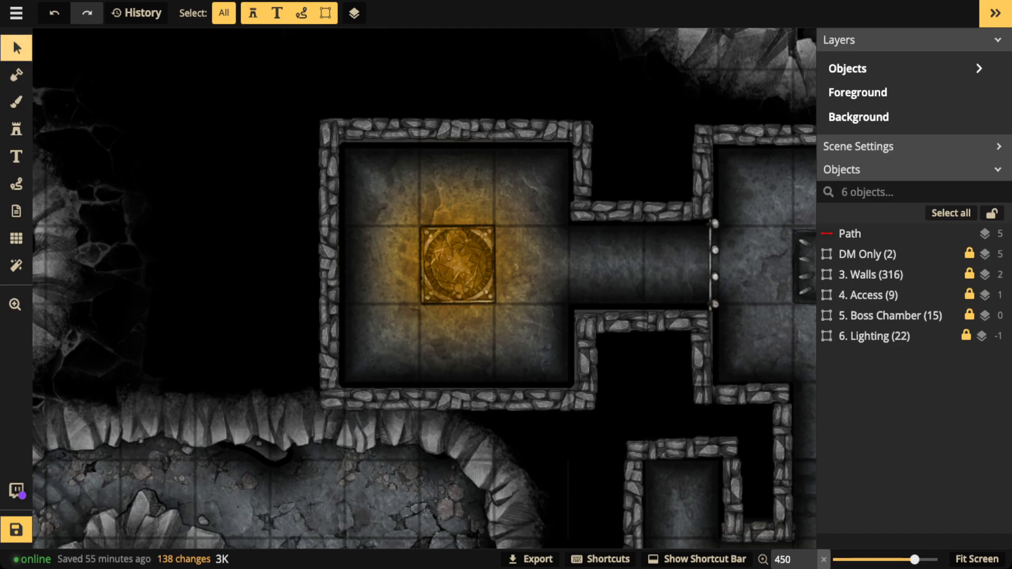
scroll(351, 260, "down", 4)
scroll(379, 250, "down", 4)
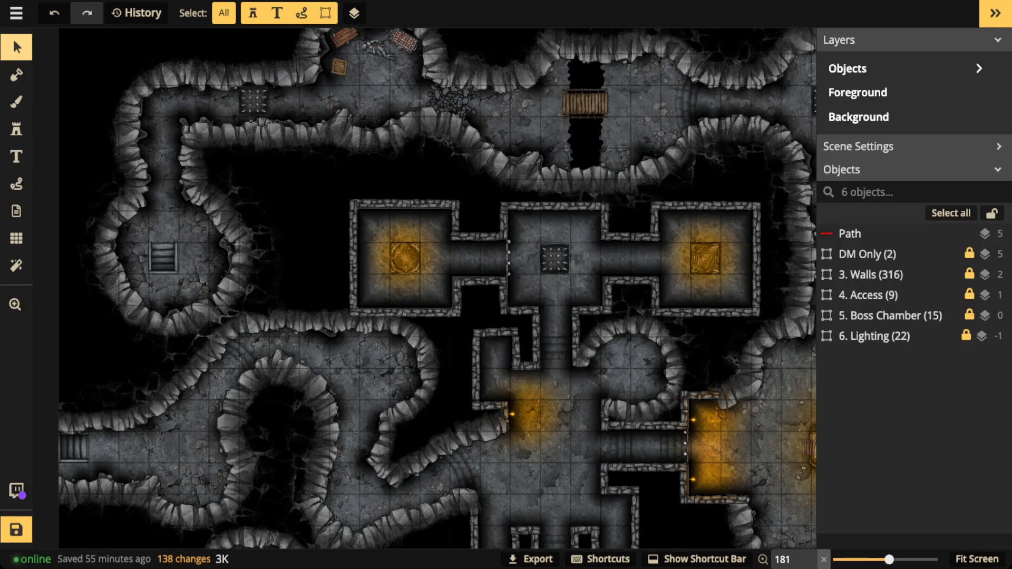
scroll(303, 261, "down", 2)
key("space")
left_click_drag(590, 420, 460, 286)
scroll(475, 285, "down", 1)
scroll(474, 281, "down", 3)
key("space")
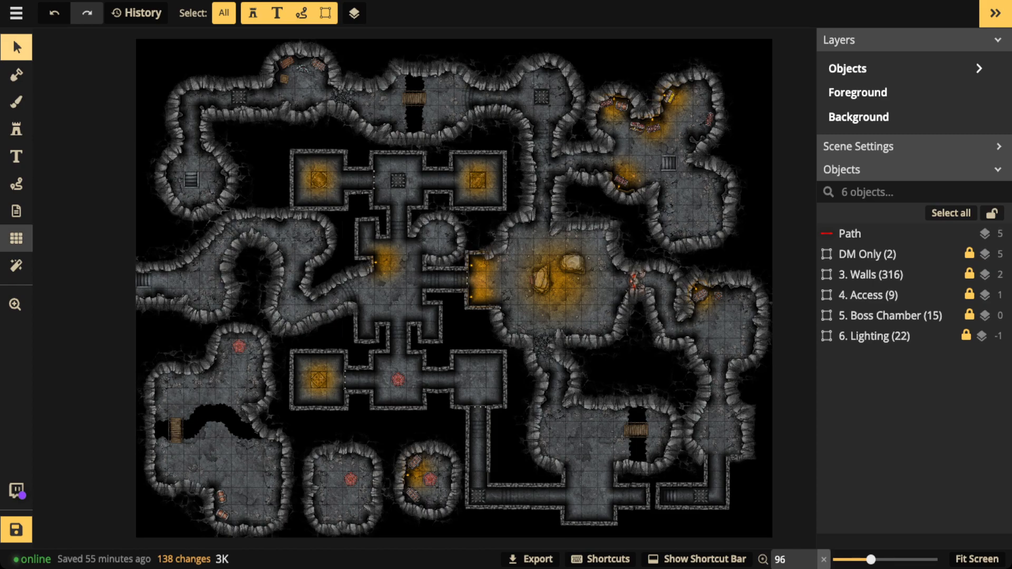
Step: Turn on the display of the map's filters and keep the filter options open
left_click(16, 266)
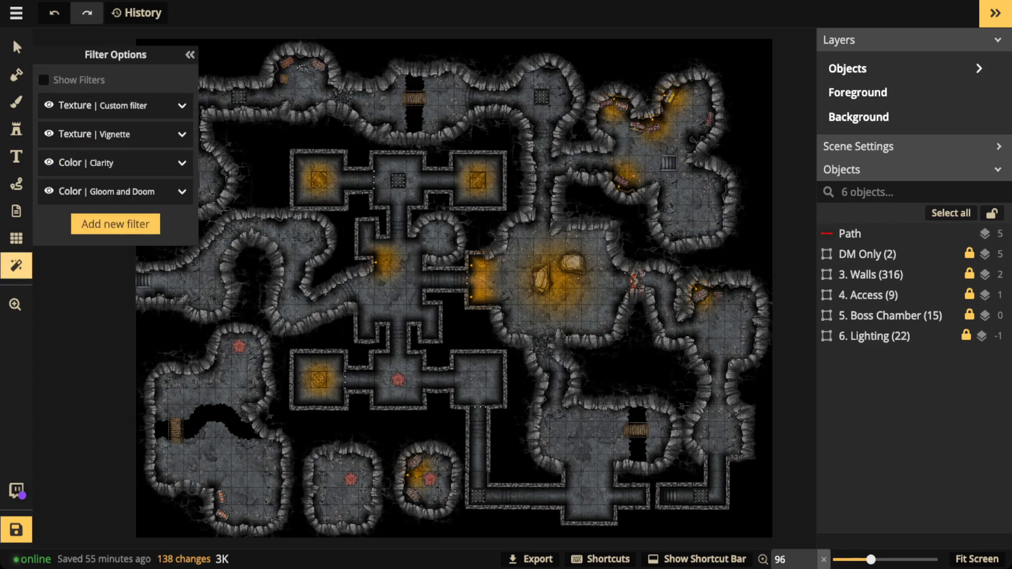
left_click(43, 79)
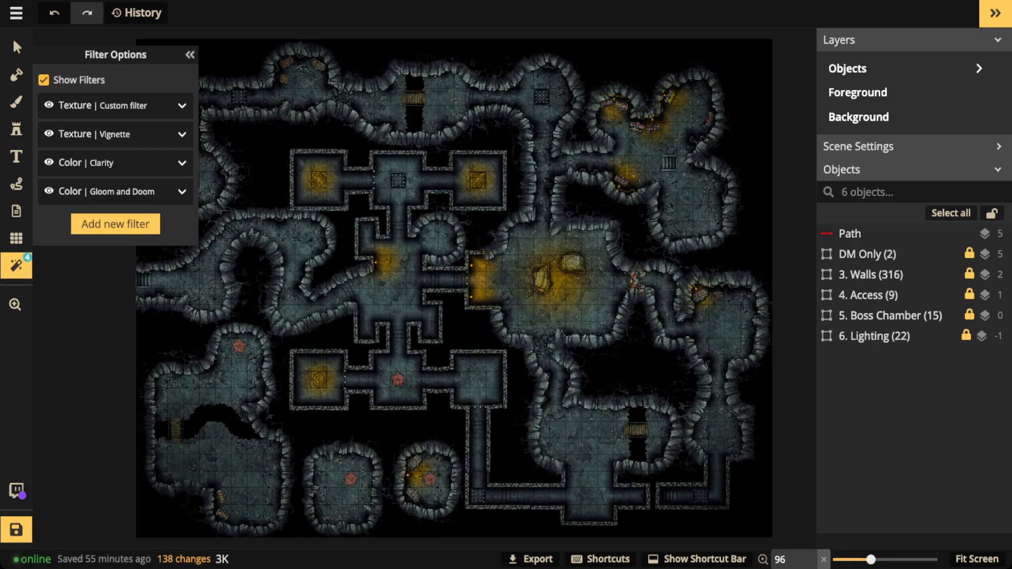
left_click(190, 54)
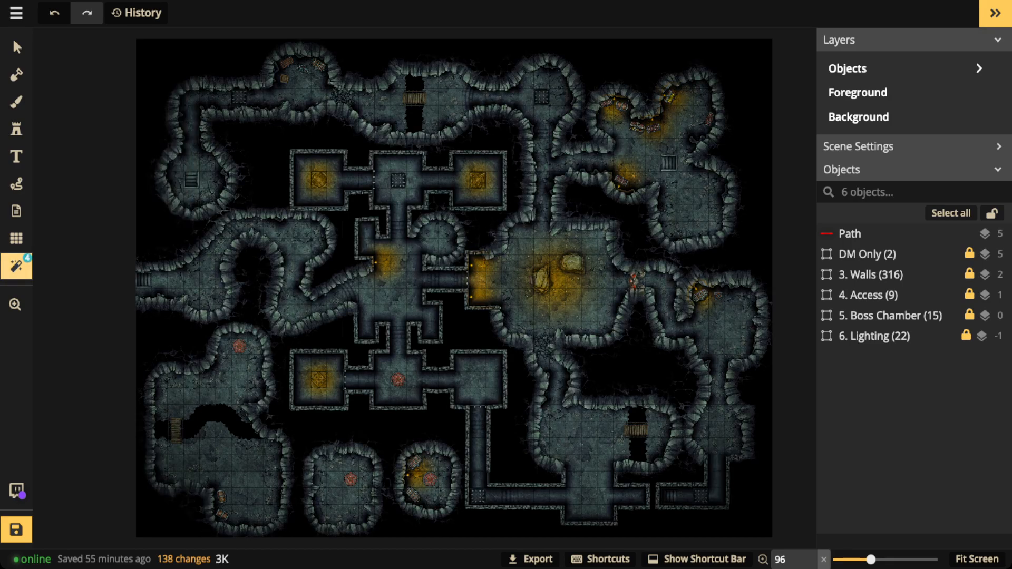
left_click(16, 265)
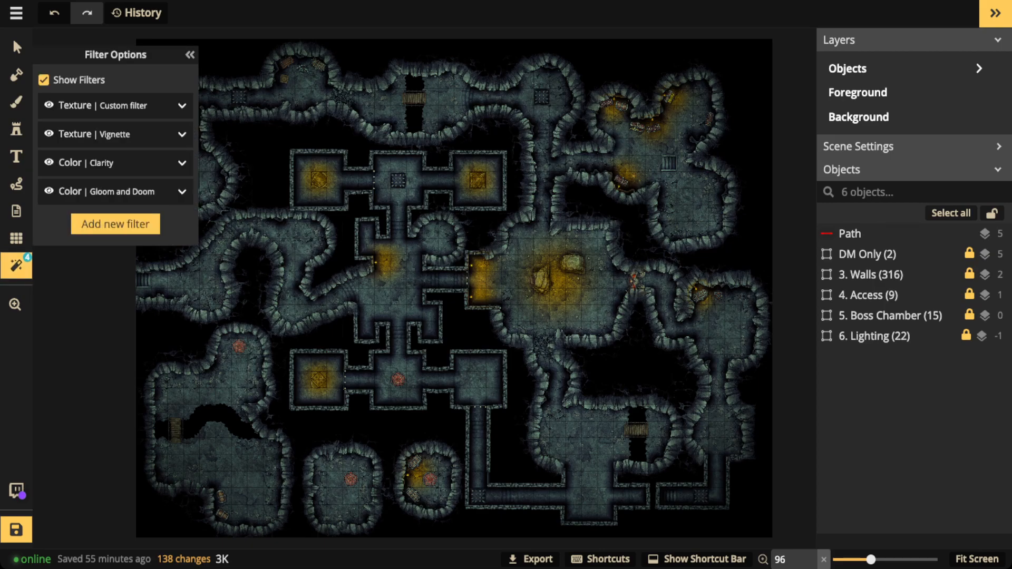
Step: Hide the custom texture, Vignette, Clarity, and Gloom and Doom filters
left_click(48, 105)
left_click(48, 134)
left_click(48, 163)
left_click(48, 191)
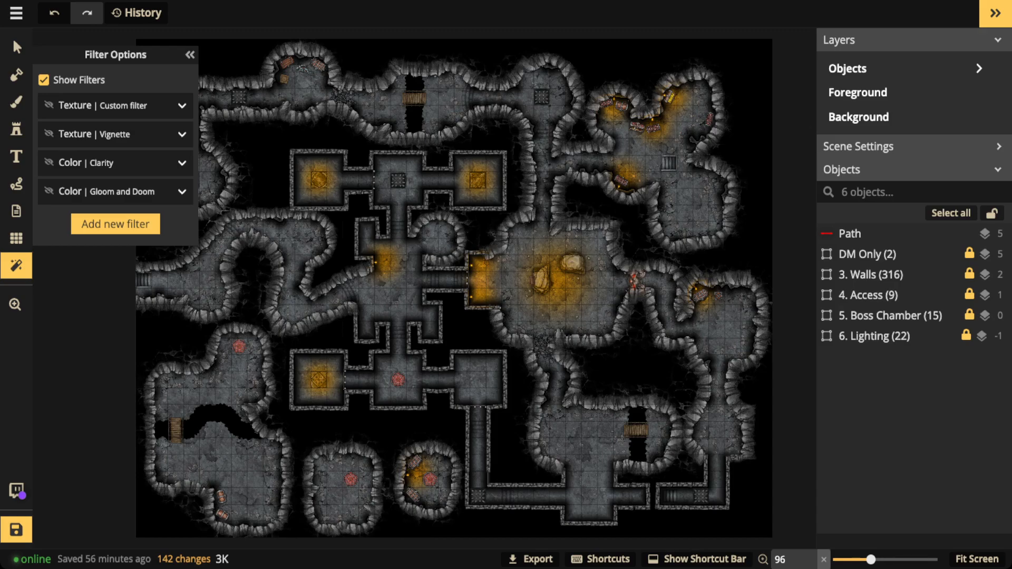
Step: Turn the custom texture filter back on and examine its effect up close around the northwestern rooms
left_click(48, 105)
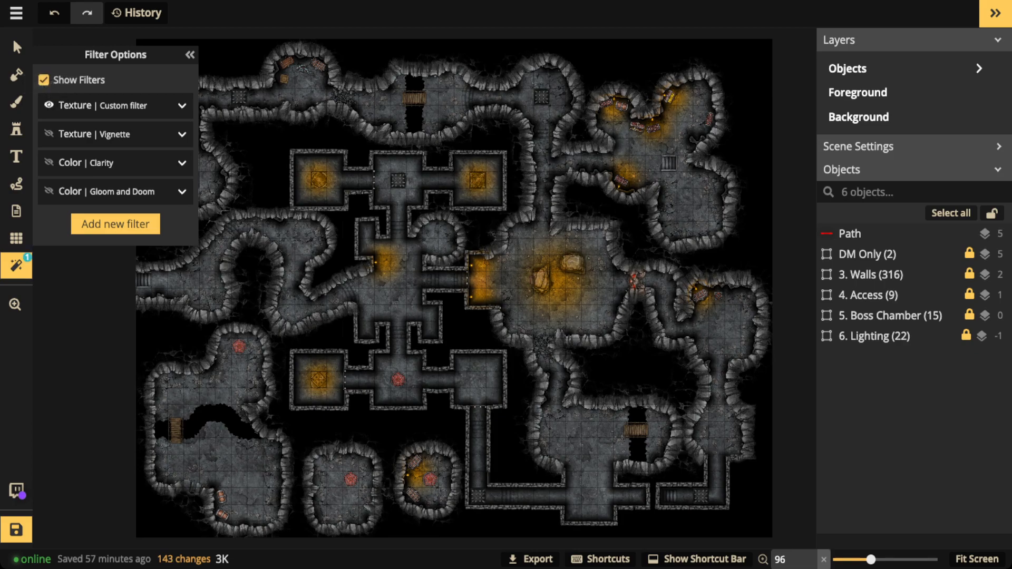
left_click(116, 104)
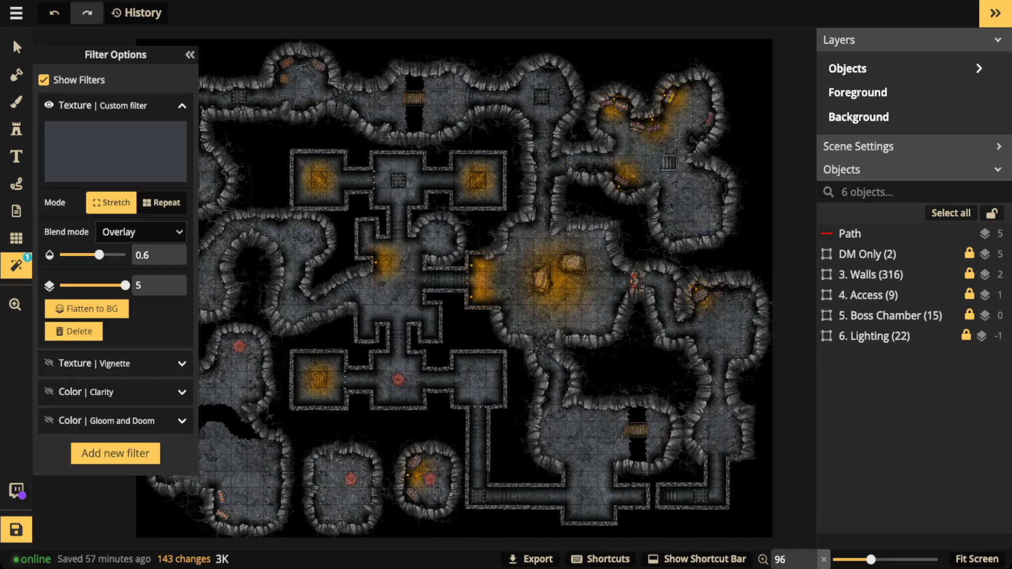
left_click(16, 46)
scroll(204, 173, "up", 5)
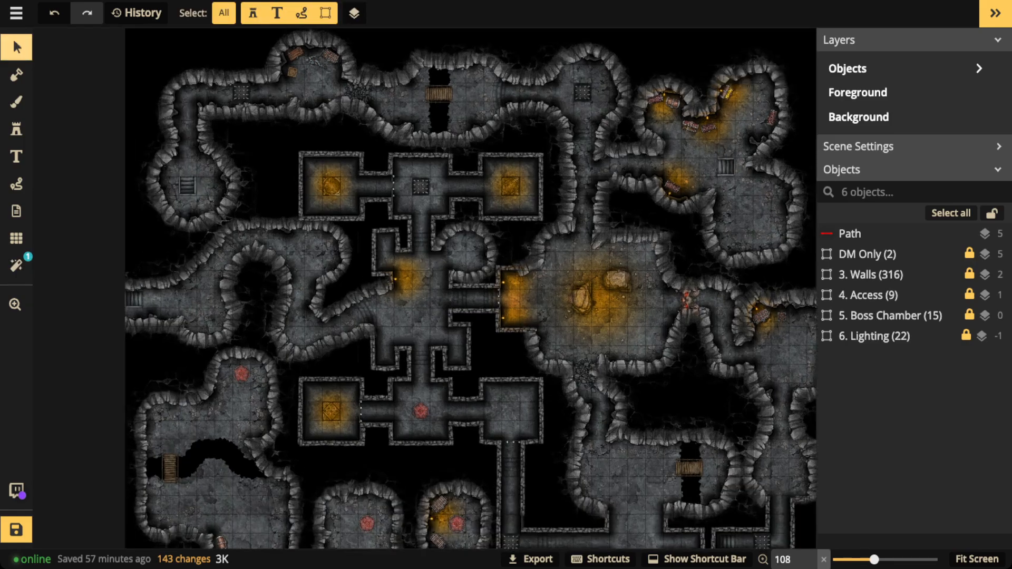
scroll(202, 178, "up", 10)
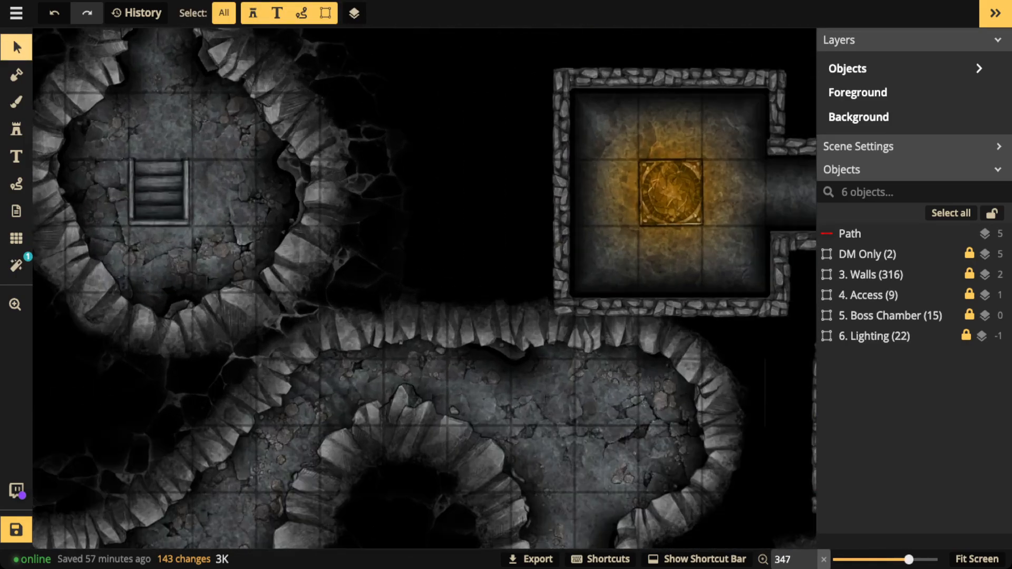
scroll(202, 213, "down", 5)
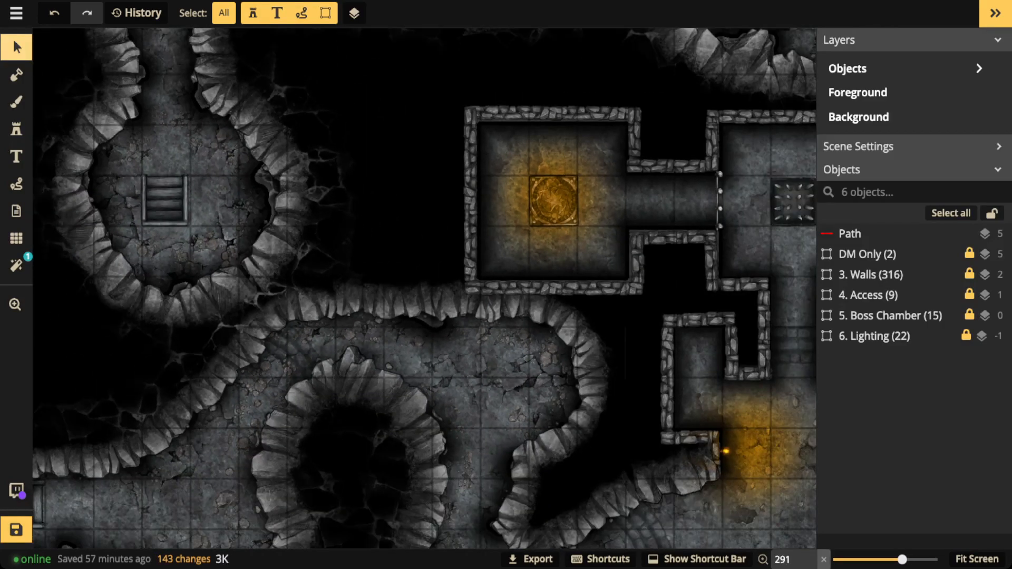
Step: Compare the western cave passage up close with the custom texture filter hidden and shown
scroll(345, 389, "up", 2)
left_click_drag(159, 531, 320, 343)
scroll(320, 343, "up", 2)
scroll(320, 343, "up", 3)
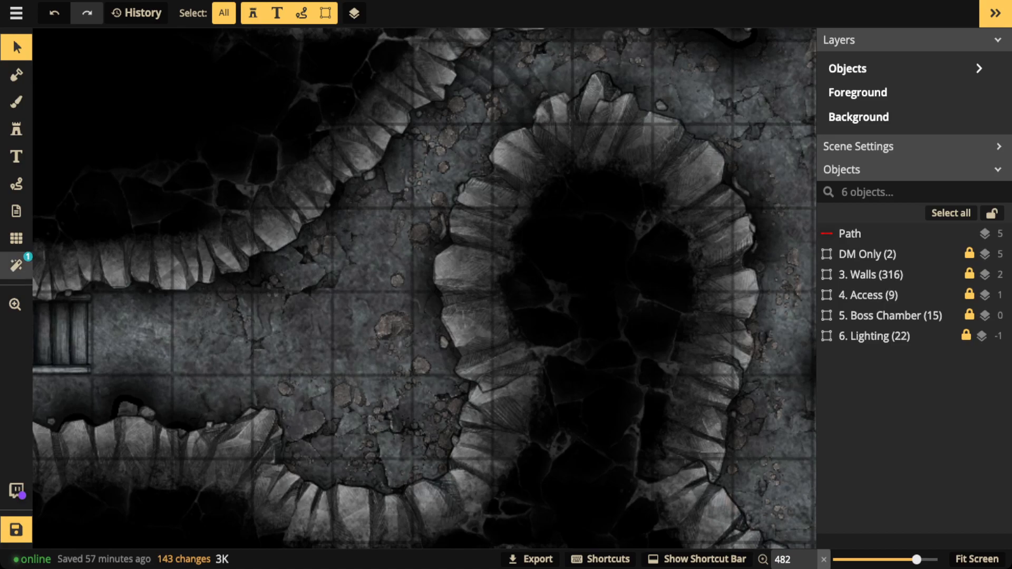
left_click(17, 265)
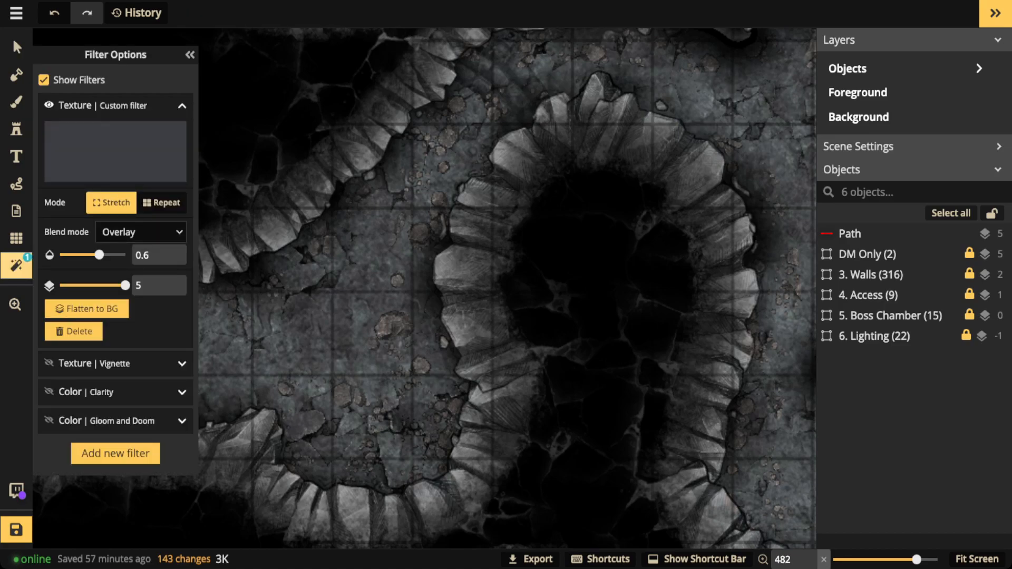
left_click(49, 105)
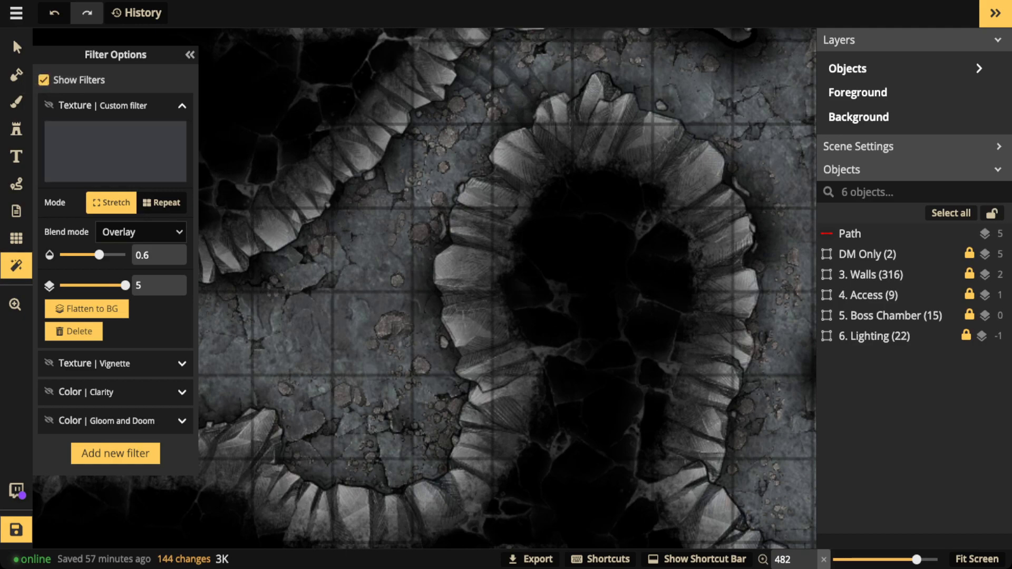
left_click(49, 105)
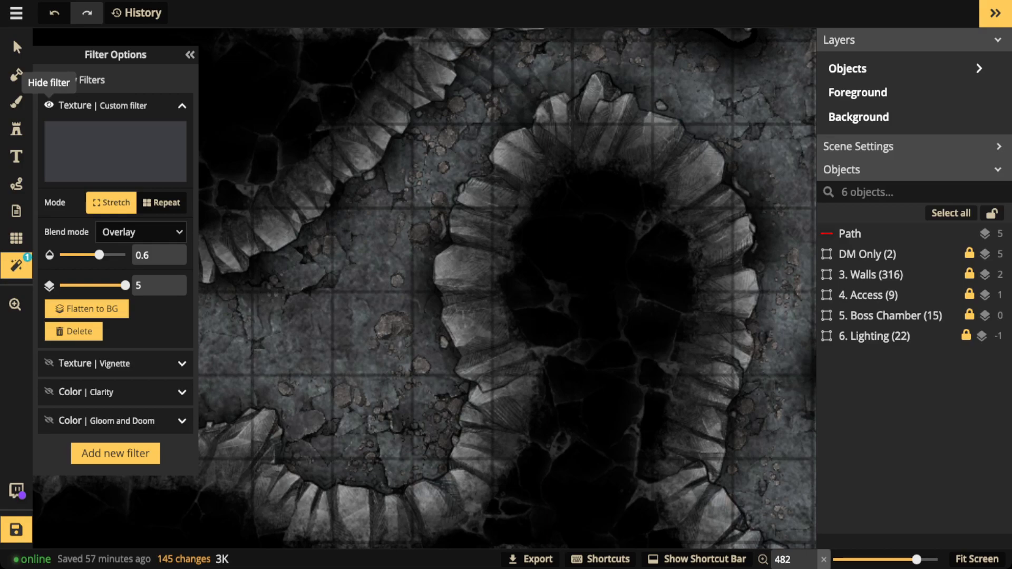
Step: Turn the Vignette, Clarity, and Gloom and Doom filters back on, comparing the whole map with and without the Vignette
scroll(506, 284, "down", 4)
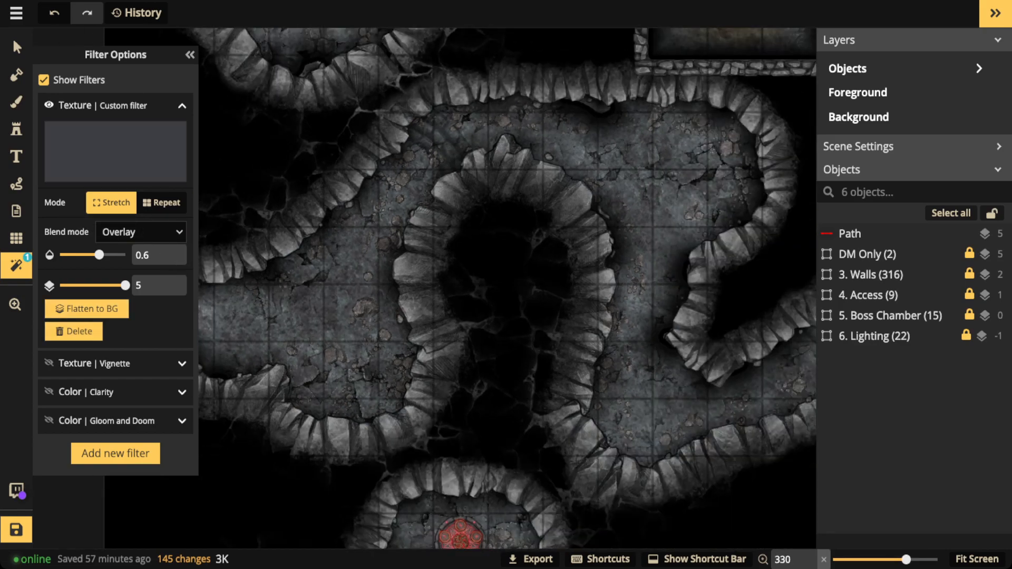
left_click(49, 363)
scroll(350, 312, "down", 7)
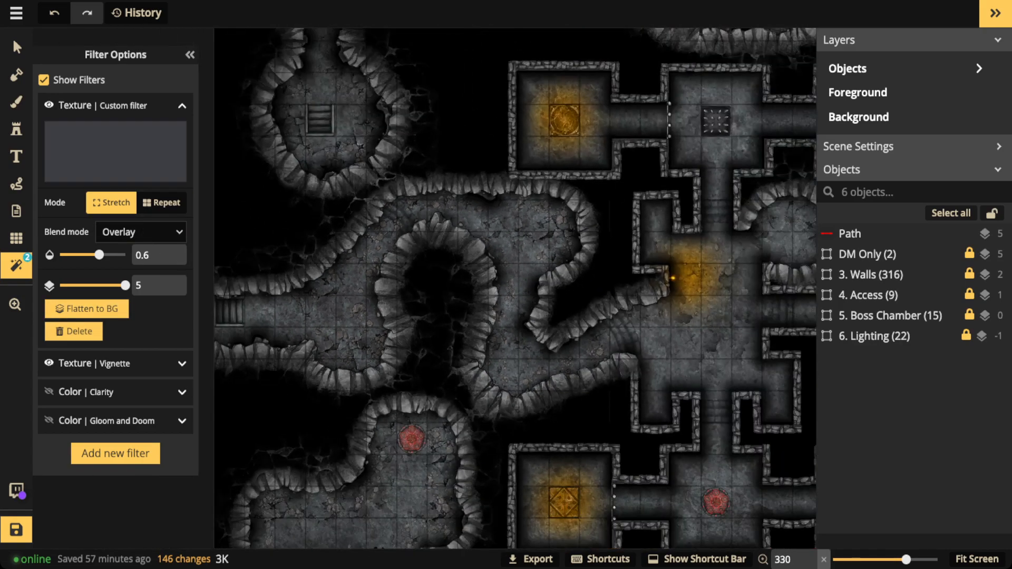
scroll(522, 288, "down", 10)
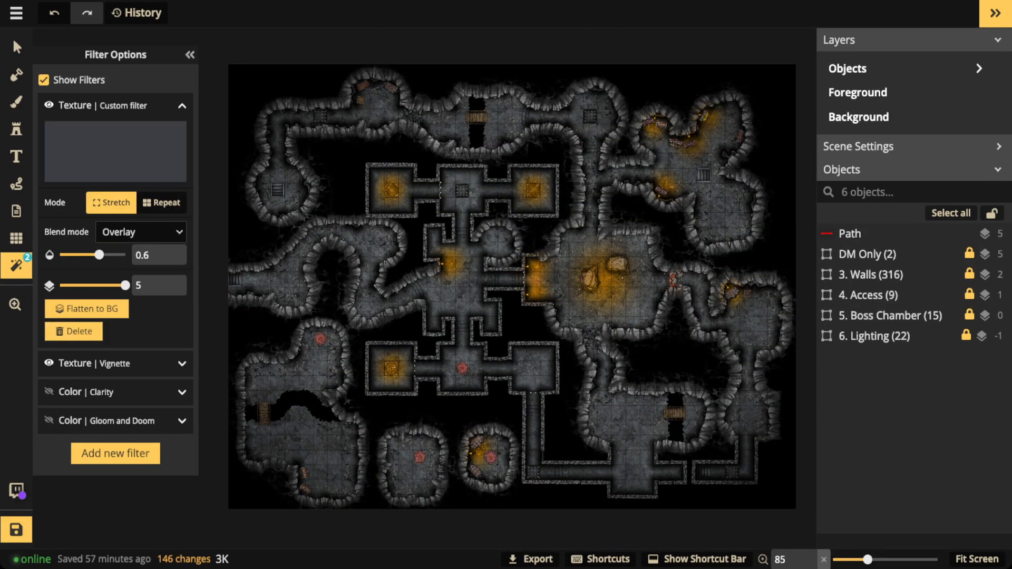
left_click(49, 363)
left_click(49, 363)
left_click(49, 391)
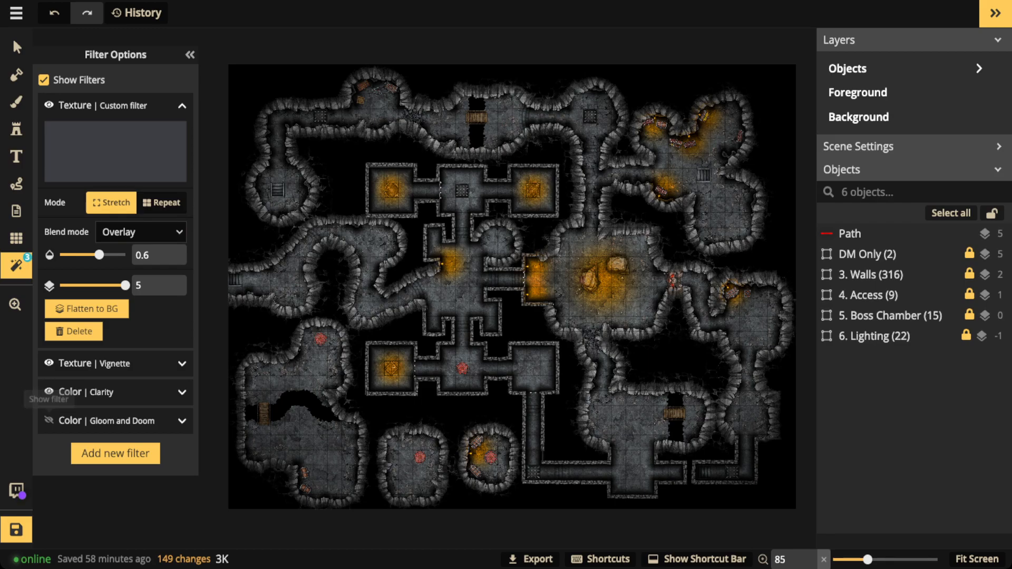
left_click(49, 421)
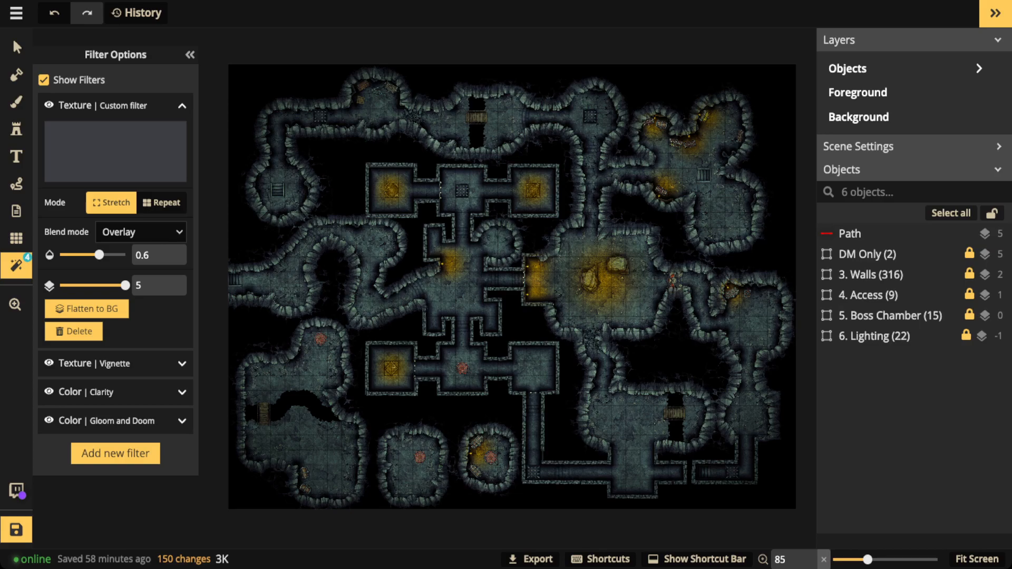
Step: Try the Corrupted essence, Winter, Cool & Warm, and Faded presets in place of the Gloom and Doom color filter
left_click(121, 420)
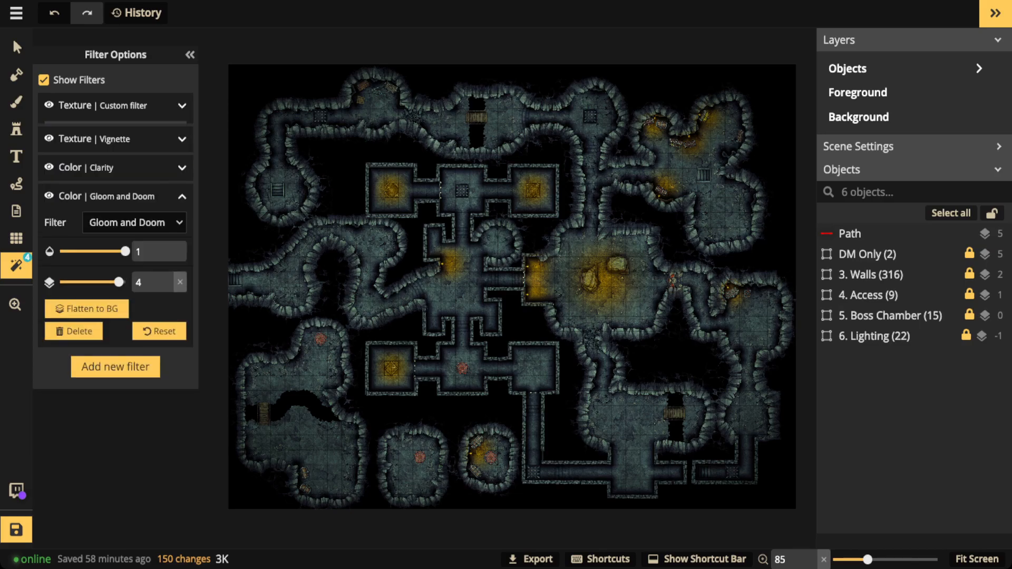
left_click(134, 217)
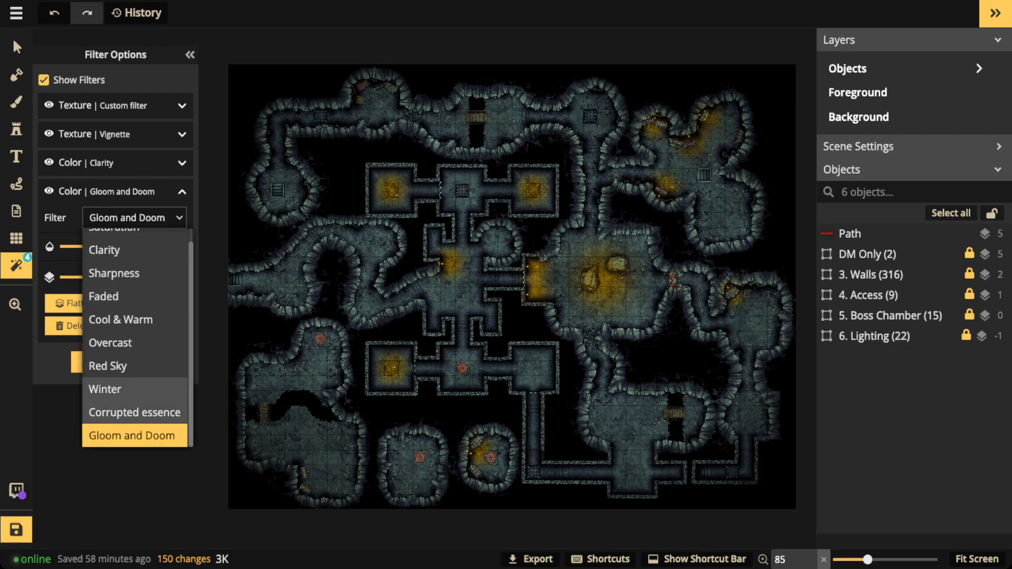
left_click(134, 412)
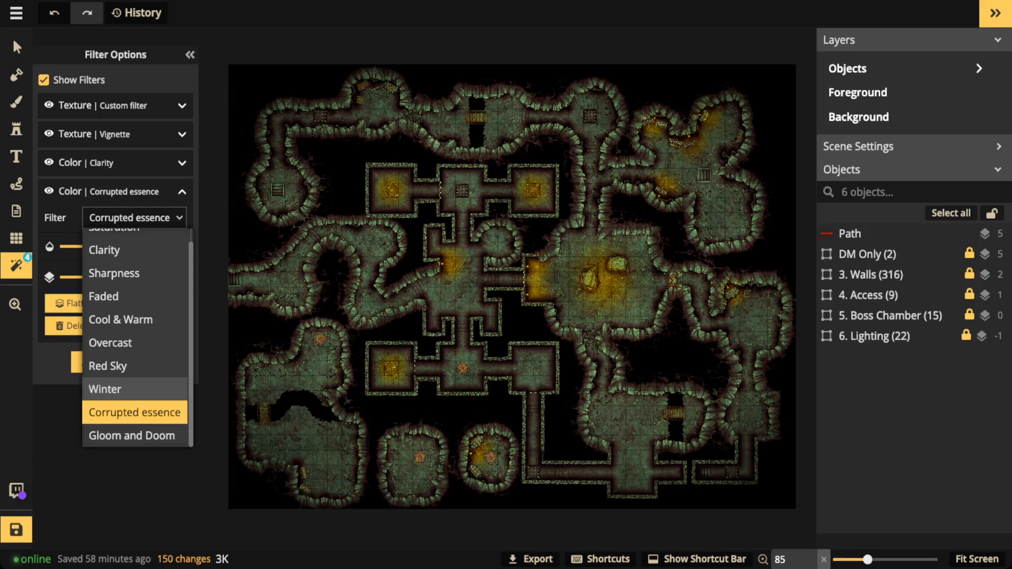
left_click(135, 389)
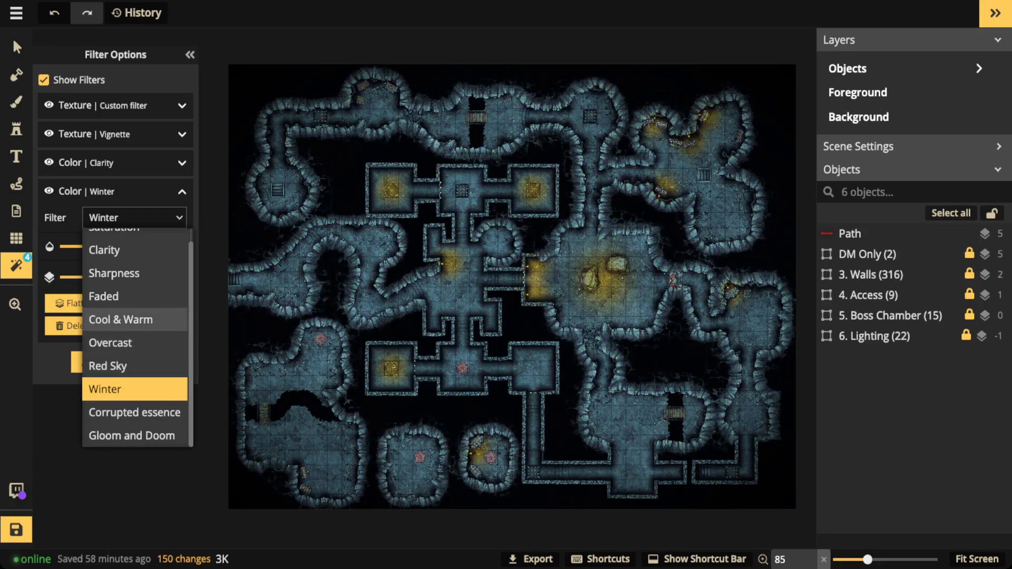
left_click(126, 320)
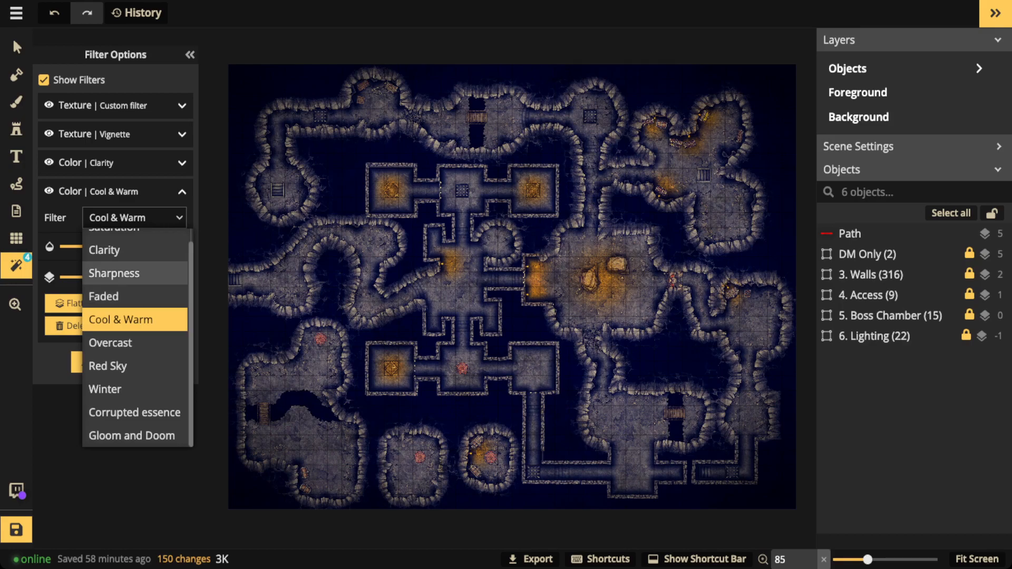
left_click(127, 297)
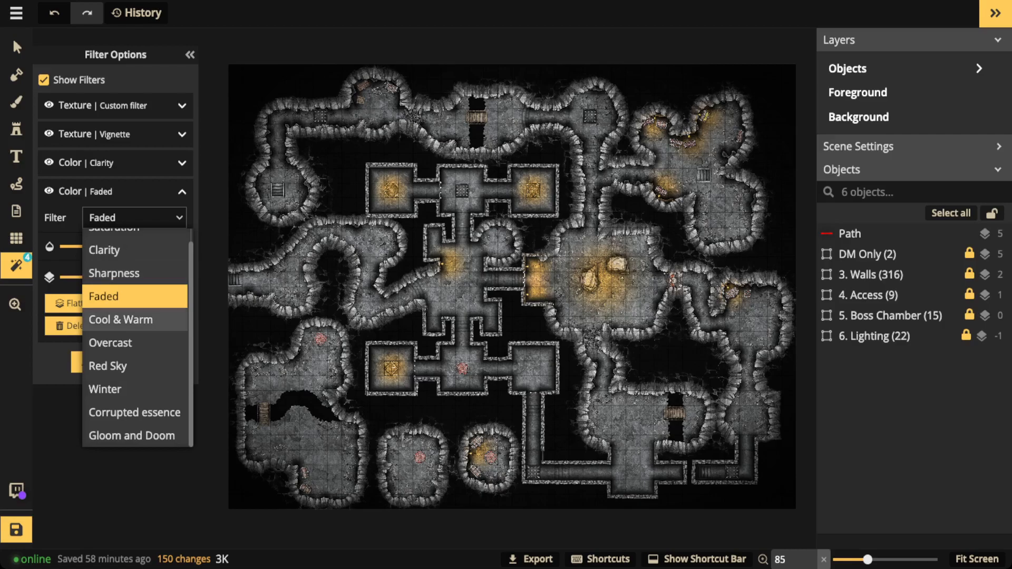
scroll(138, 337, "up", 1)
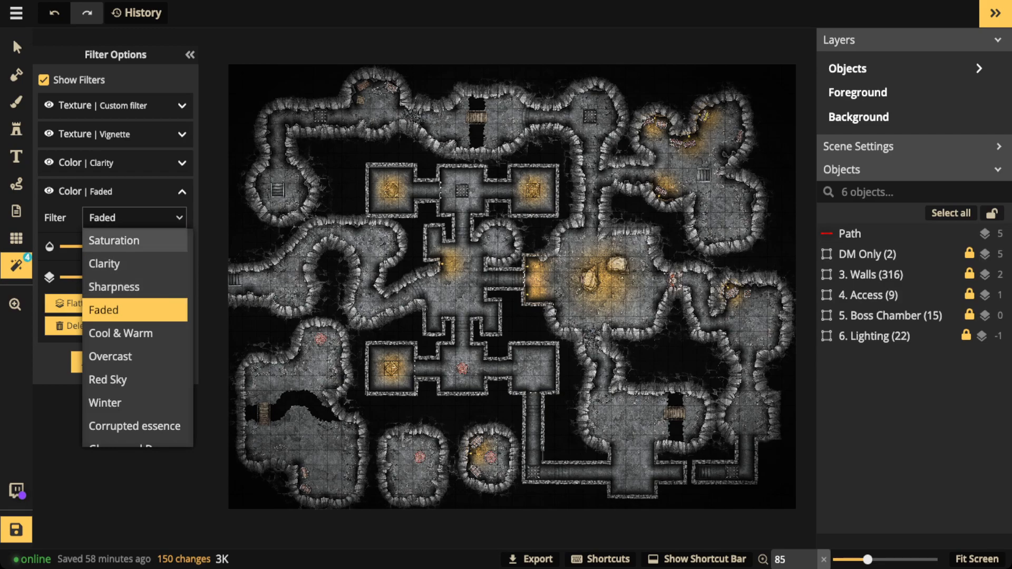
Step: Preview Corrupted essence again, set the last color filter to Gloom and Doom, and leave the filter options
key("Escape")
left_click(134, 218)
scroll(134, 409, "down", 1)
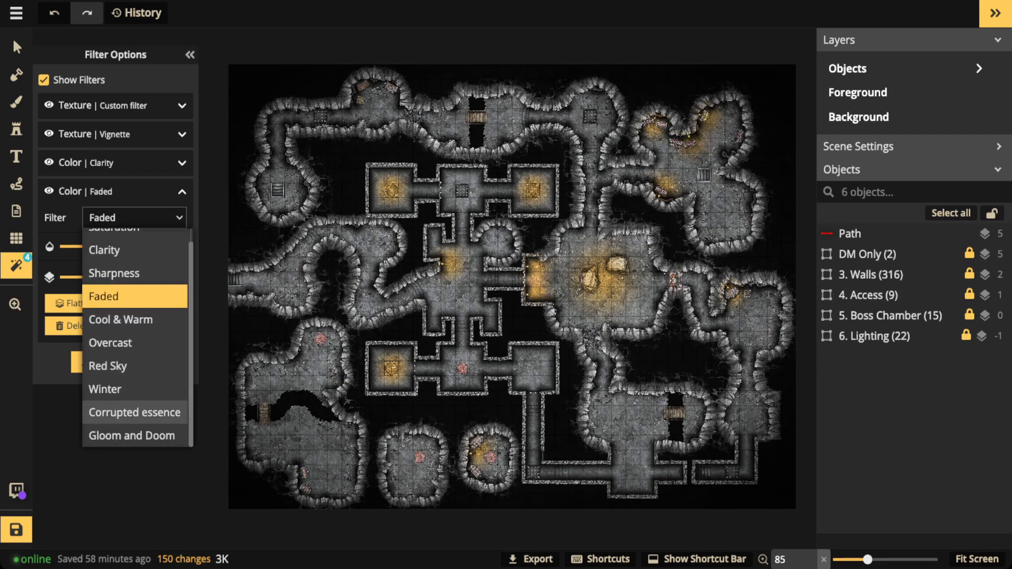
left_click(134, 412)
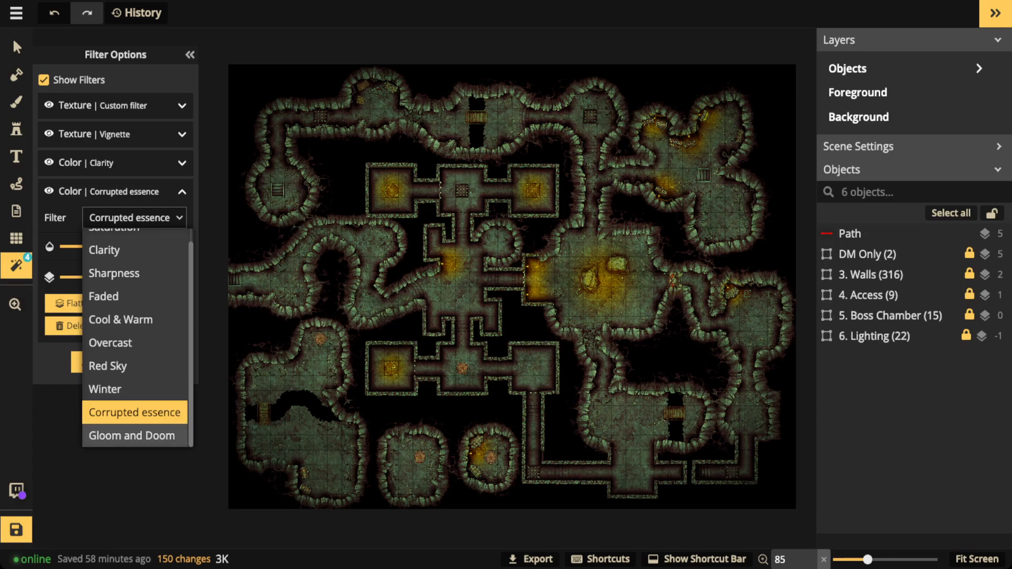
left_click(132, 435)
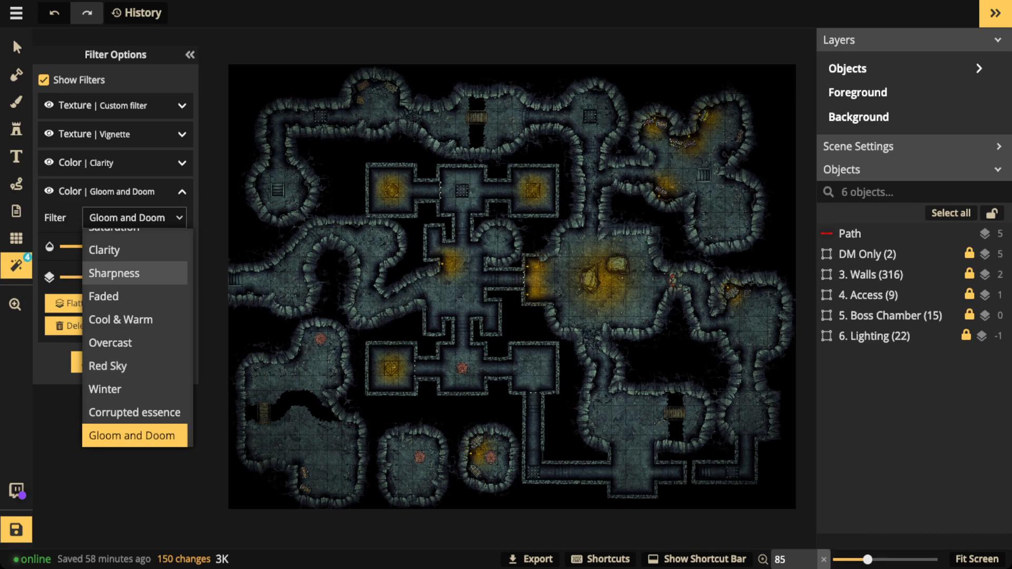
left_click(16, 47)
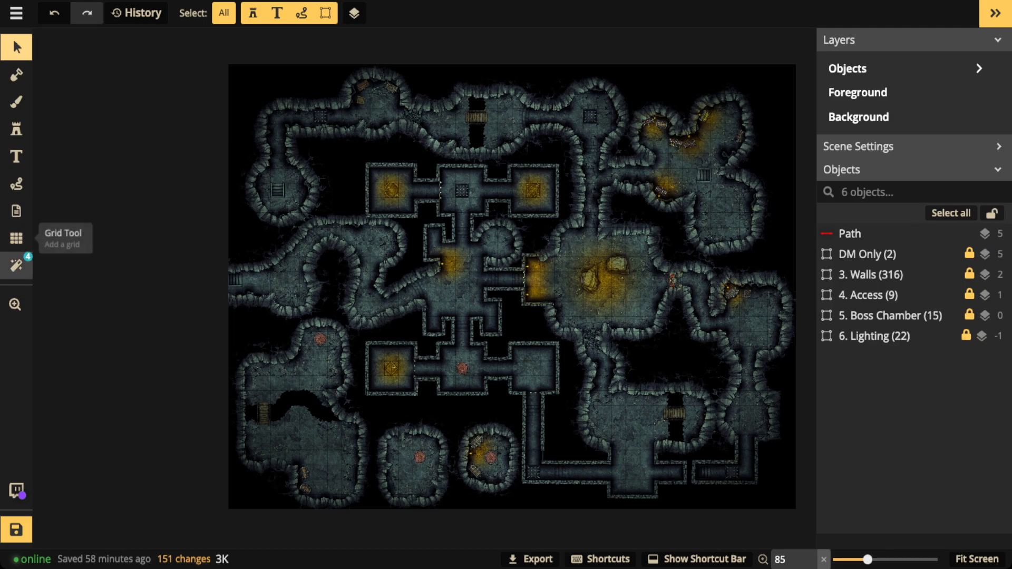
Step: Turn off the display of all the map's filters and collapse the filter options
left_click(16, 265)
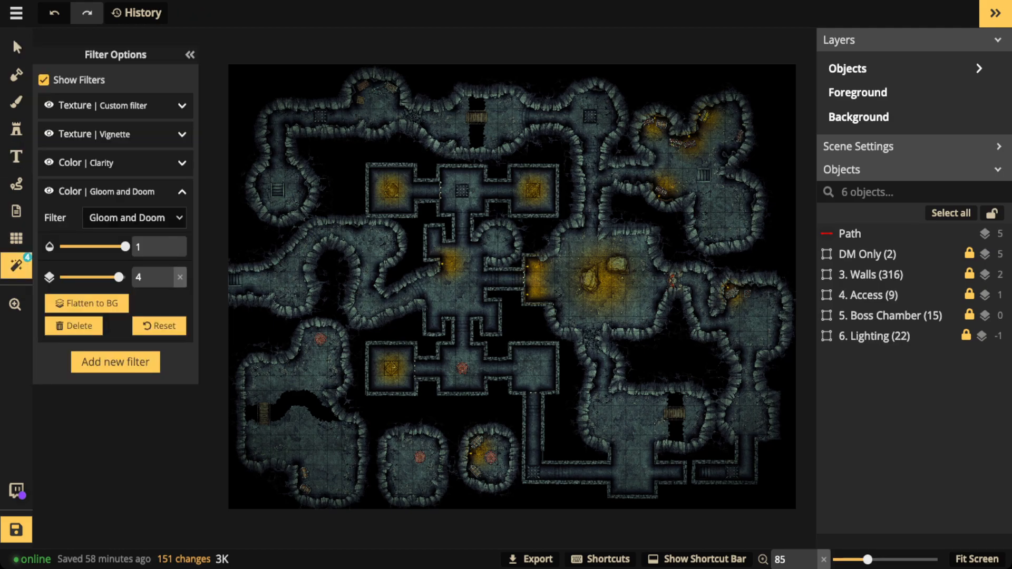
left_click(44, 80)
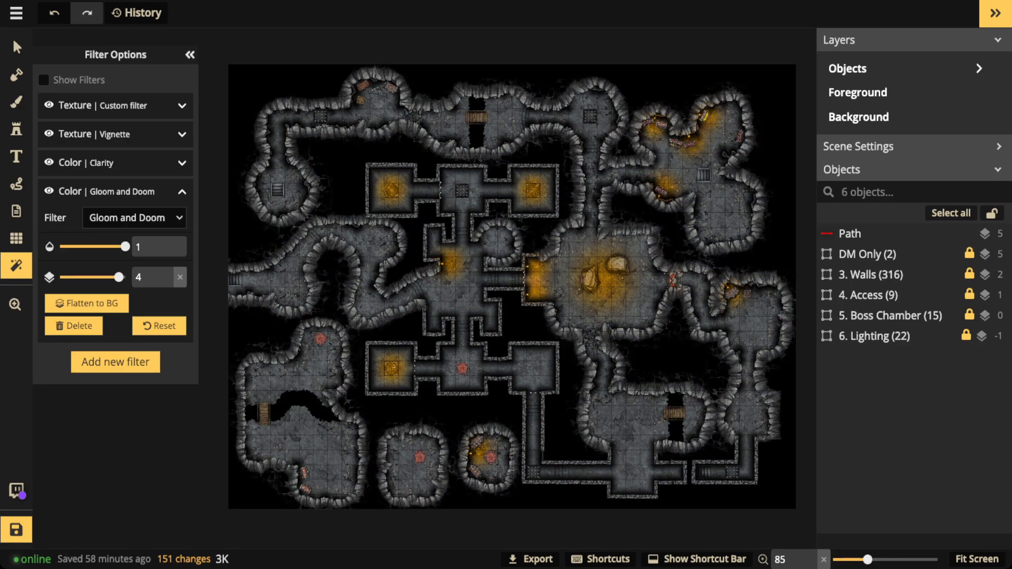
left_click(190, 55)
Step: Start a new map from a region and select the central rooms and hall, about 1857 by 1243
left_click(16, 238)
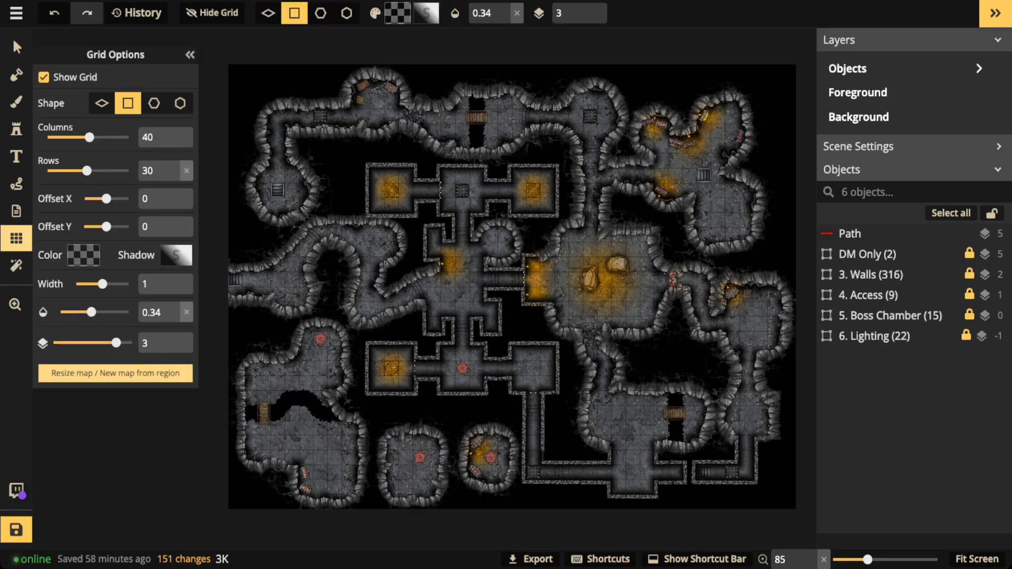
left_click(116, 373)
scroll(416, 274, "up", 2)
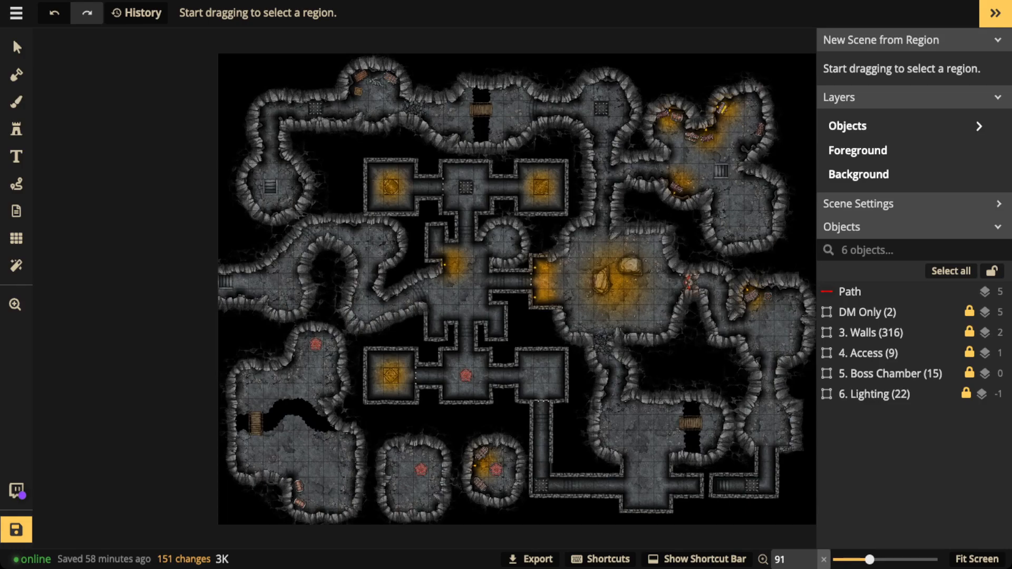
left_click_drag(325, 153, 689, 406)
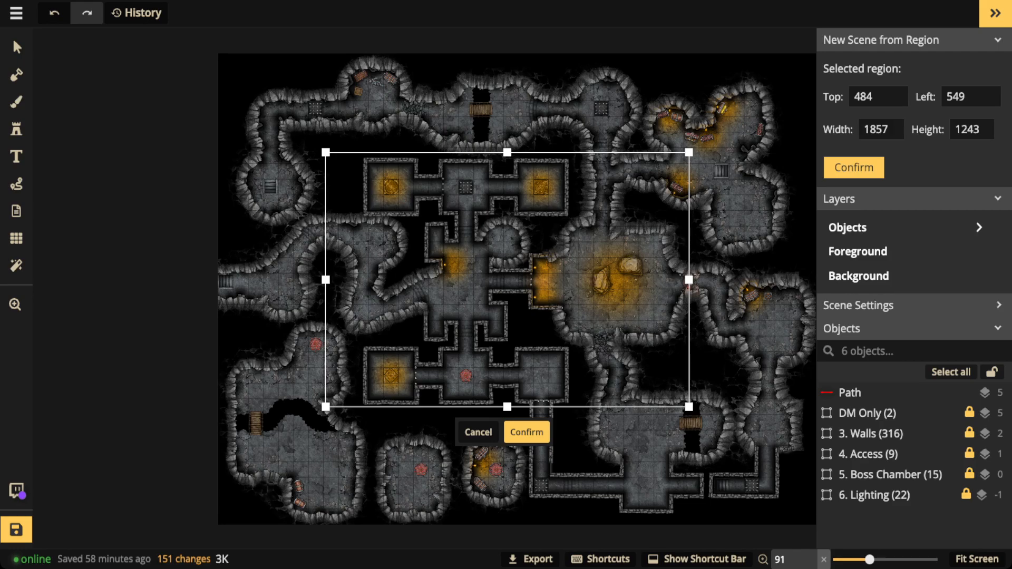
Step: Try selecting the northern strip, about 2115 by 838, and instead the northeastern cave, about 904 by 973, as the region
left_click_drag(226, 59, 641, 230)
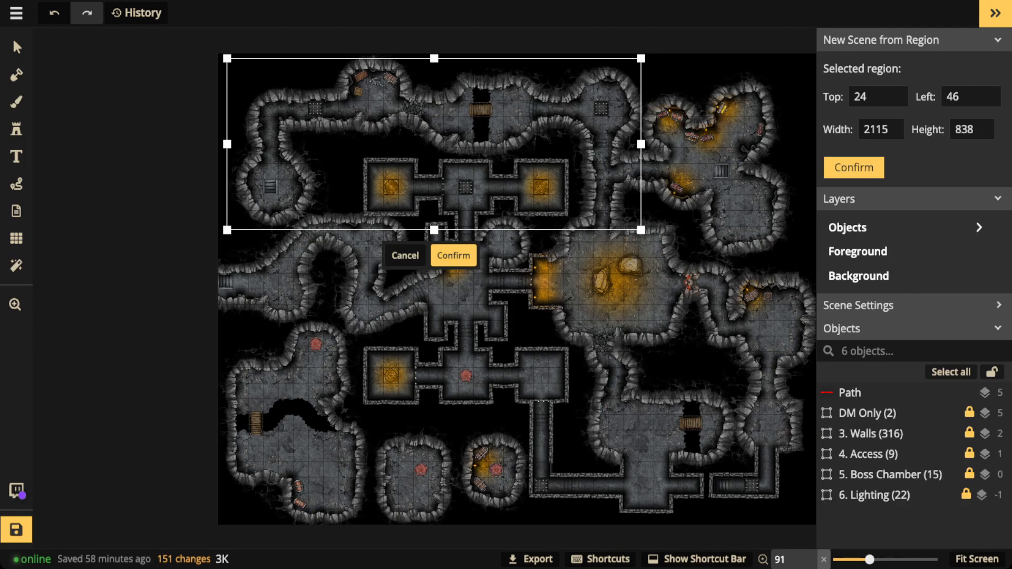
key("Escape")
left_click_drag(614, 64, 791, 263)
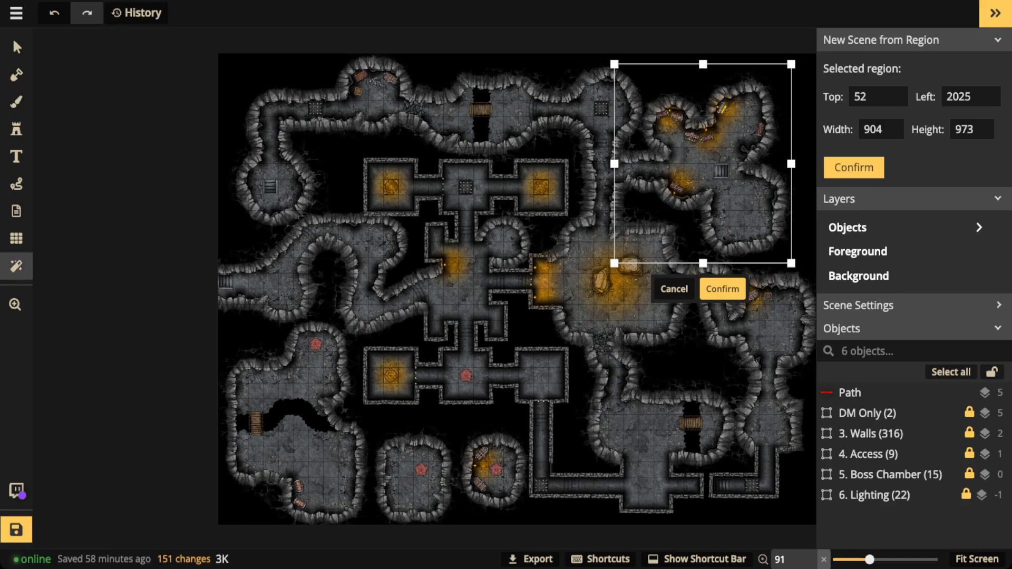
Step: Leave the region selection and turn the display of the map's filters back on
left_click(16, 265)
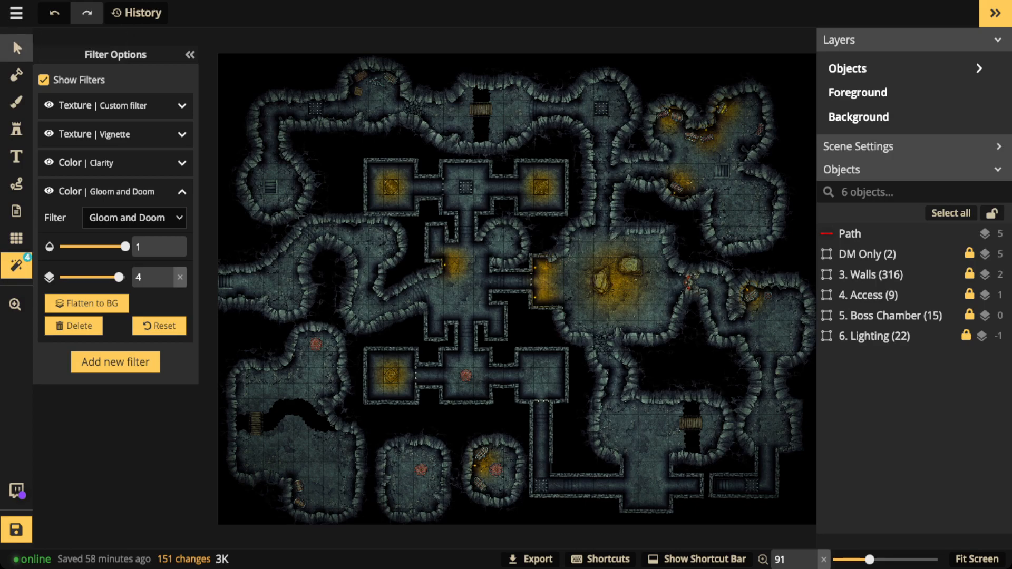
left_click(16, 47)
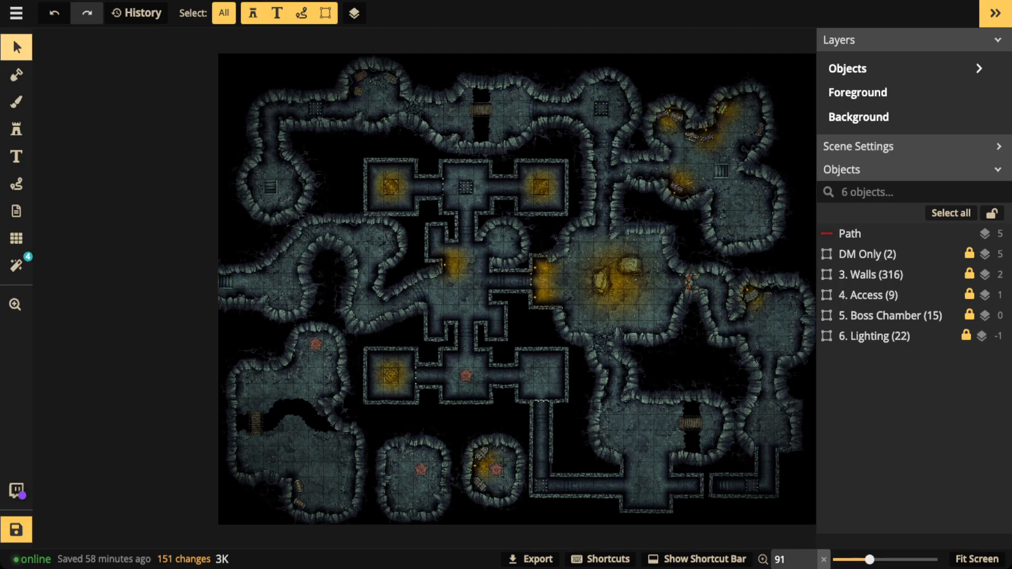
Step: Set the opacity of the 3. Walls group to 0 to view the map without walls, and reset it to 1
left_click(871, 274)
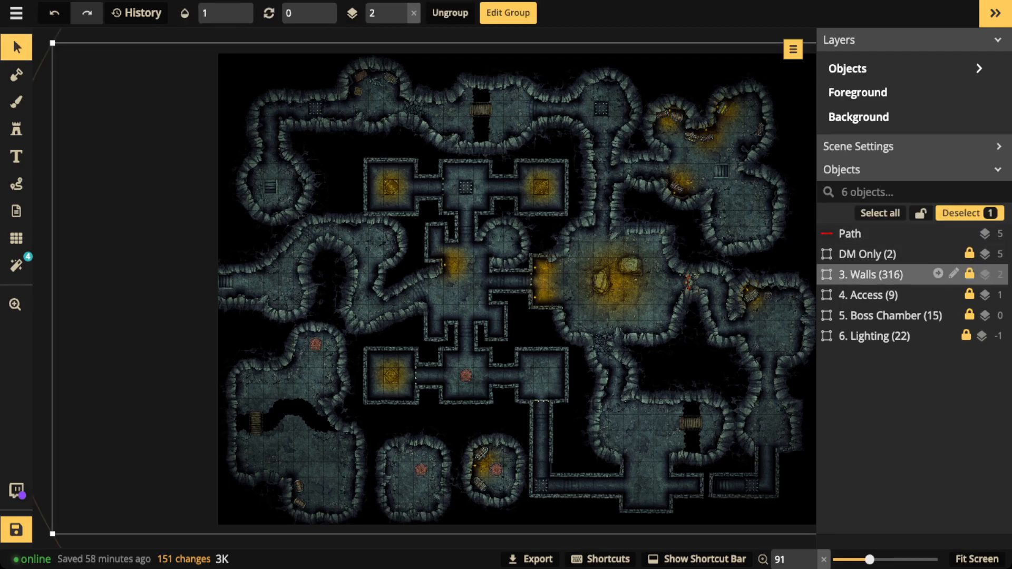
left_click(240, 13)
type("0")
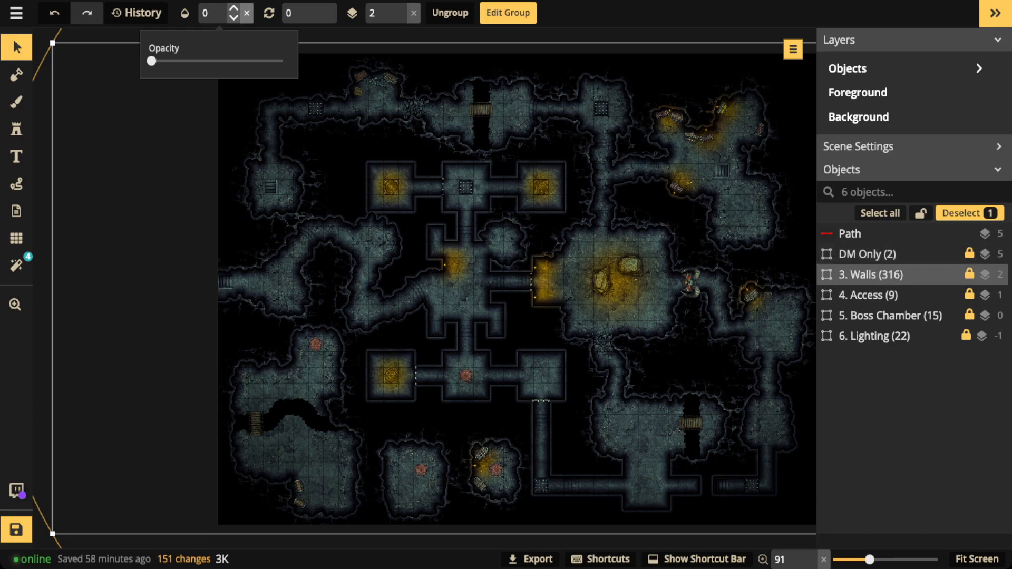
left_click(246, 13)
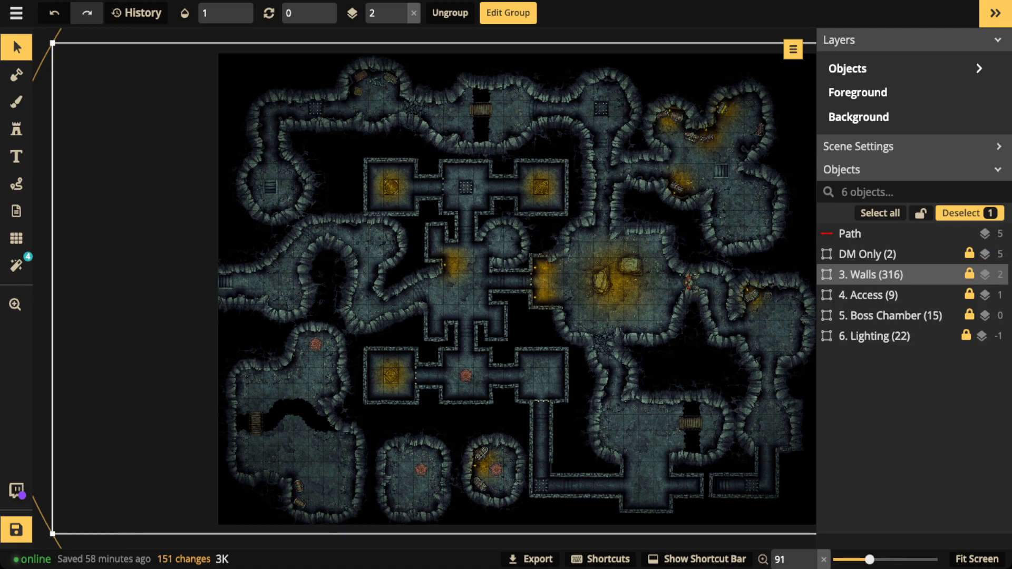
Step: Open the 4. Access group for editing and clear the selection of its objects
double_click(875, 295)
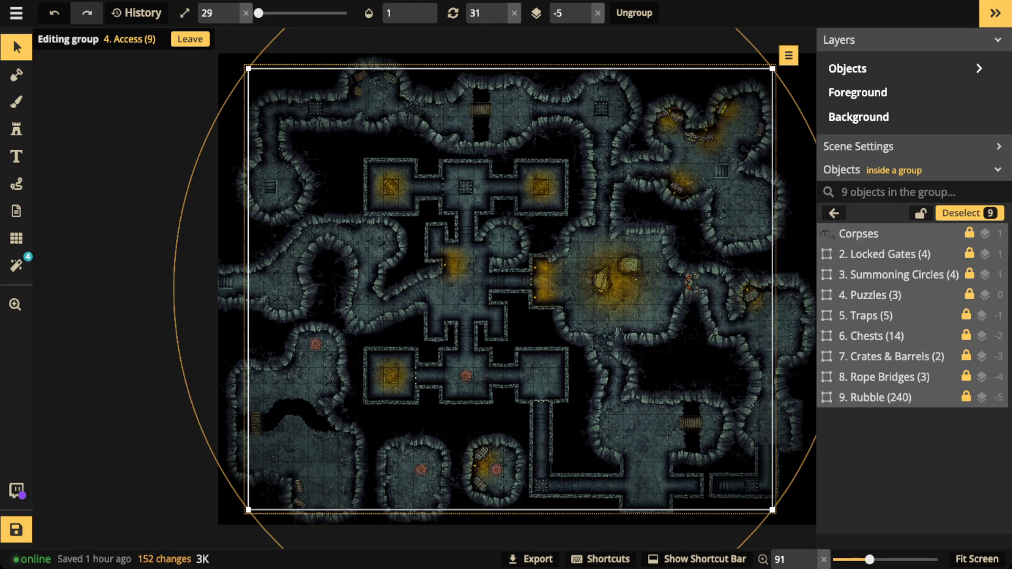
key("Escape")
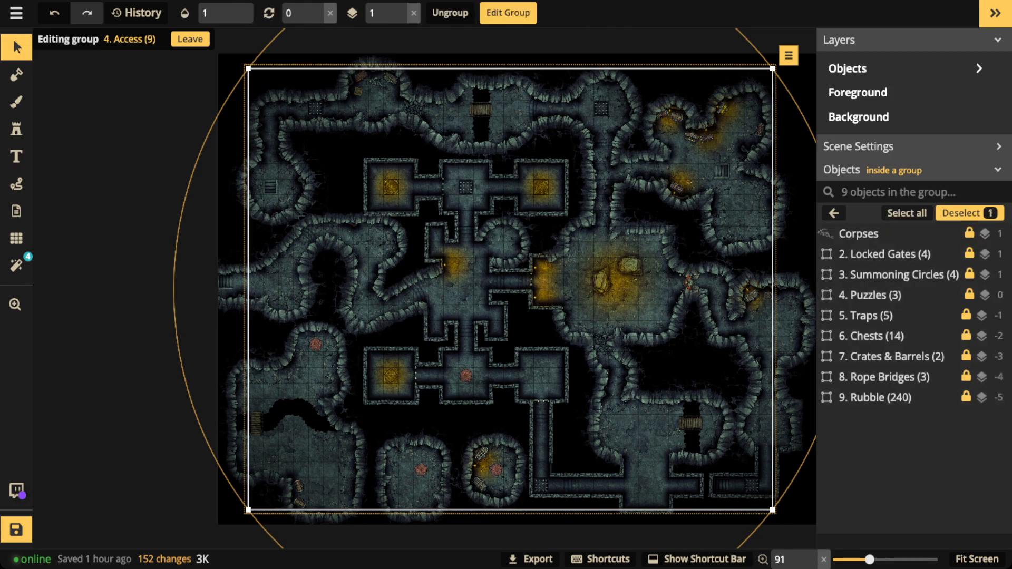